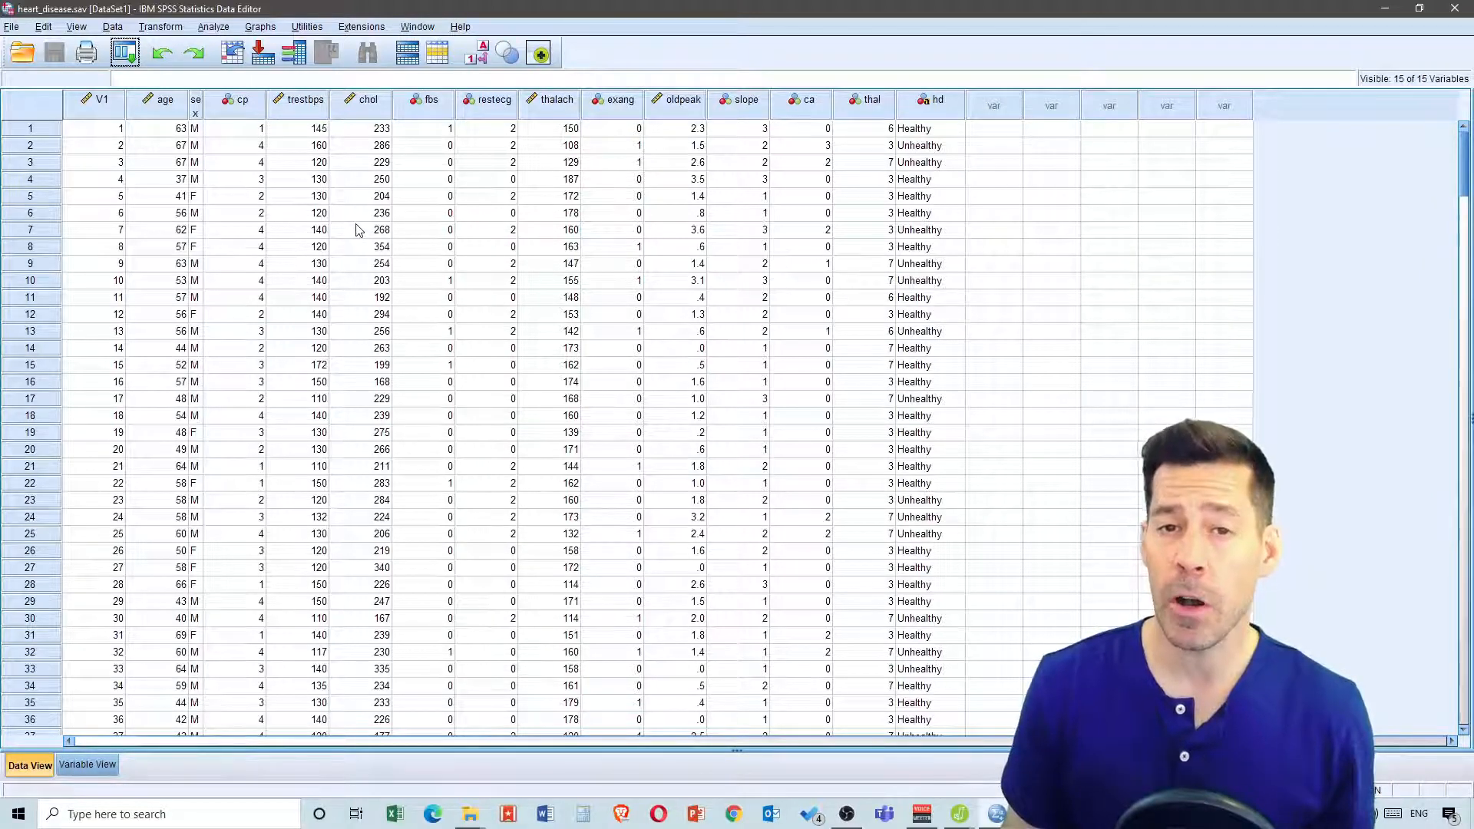
# Open Binary Logistic regression and set hd as the dependent variable
pyautogui.click(214, 27)
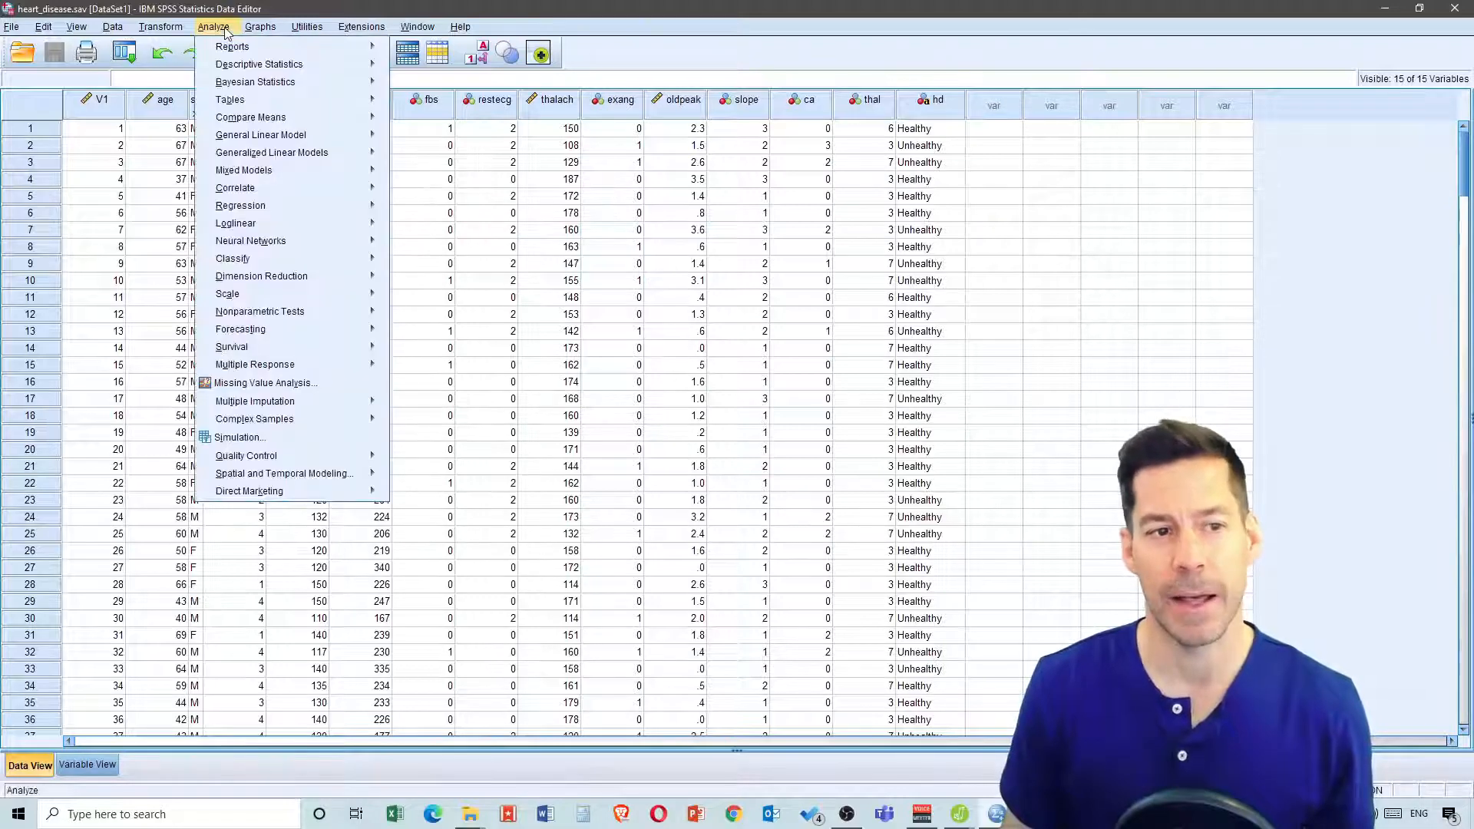
pyautogui.moveTo(326, 206)
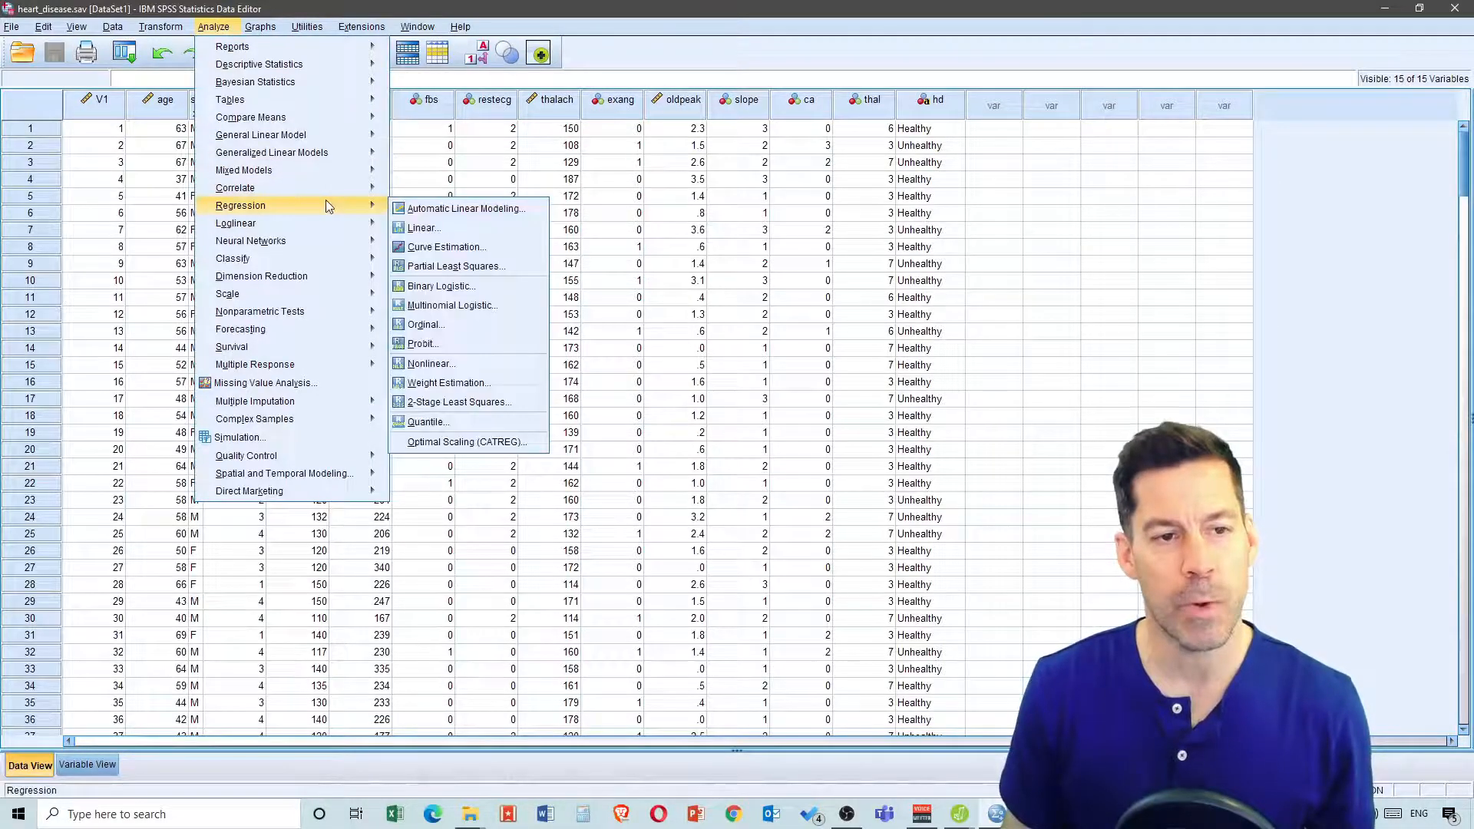
pyautogui.click(475, 286)
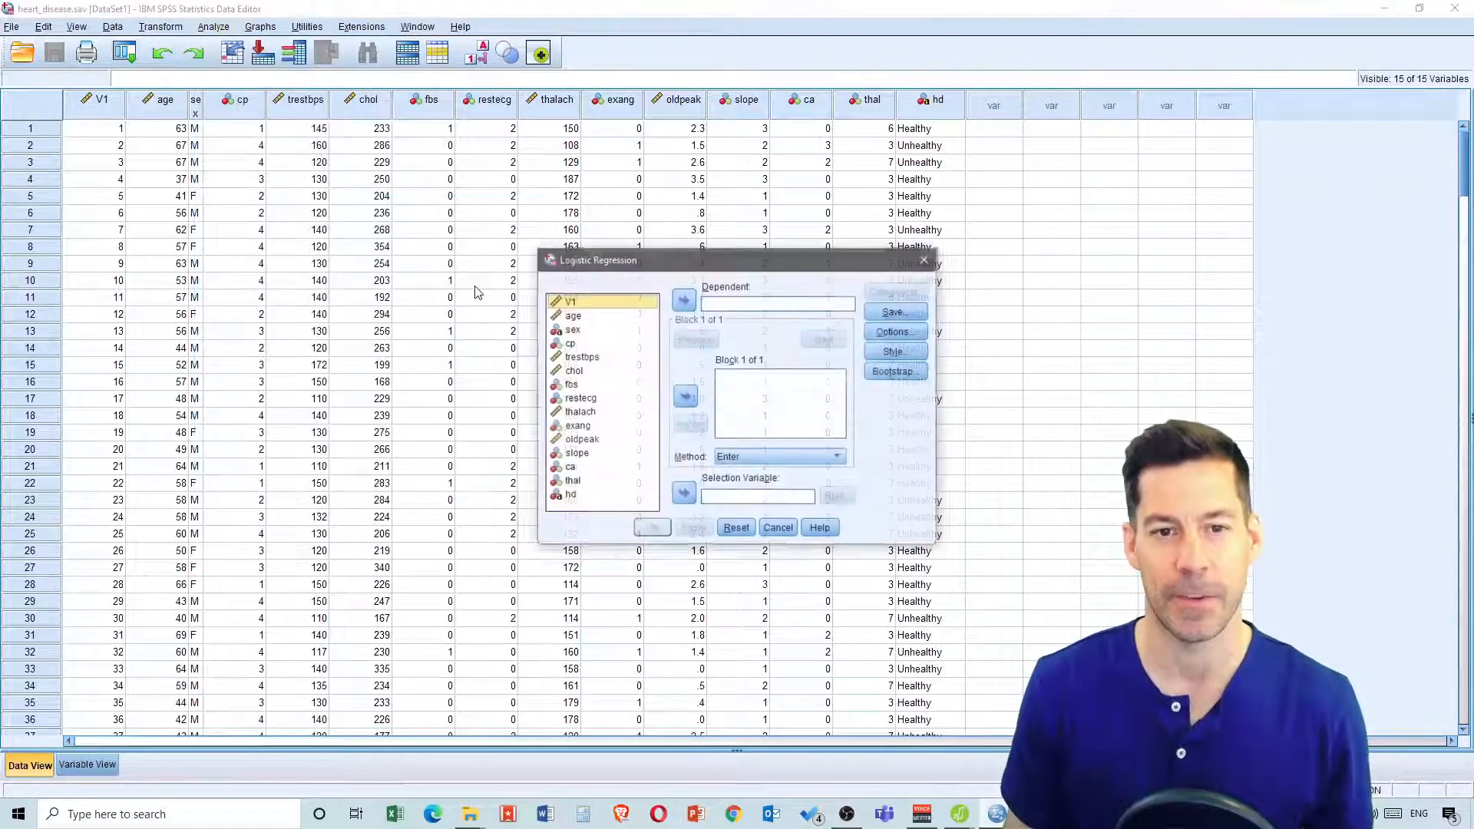
pyautogui.moveTo(717, 265); pyautogui.dragTo(604, 129)
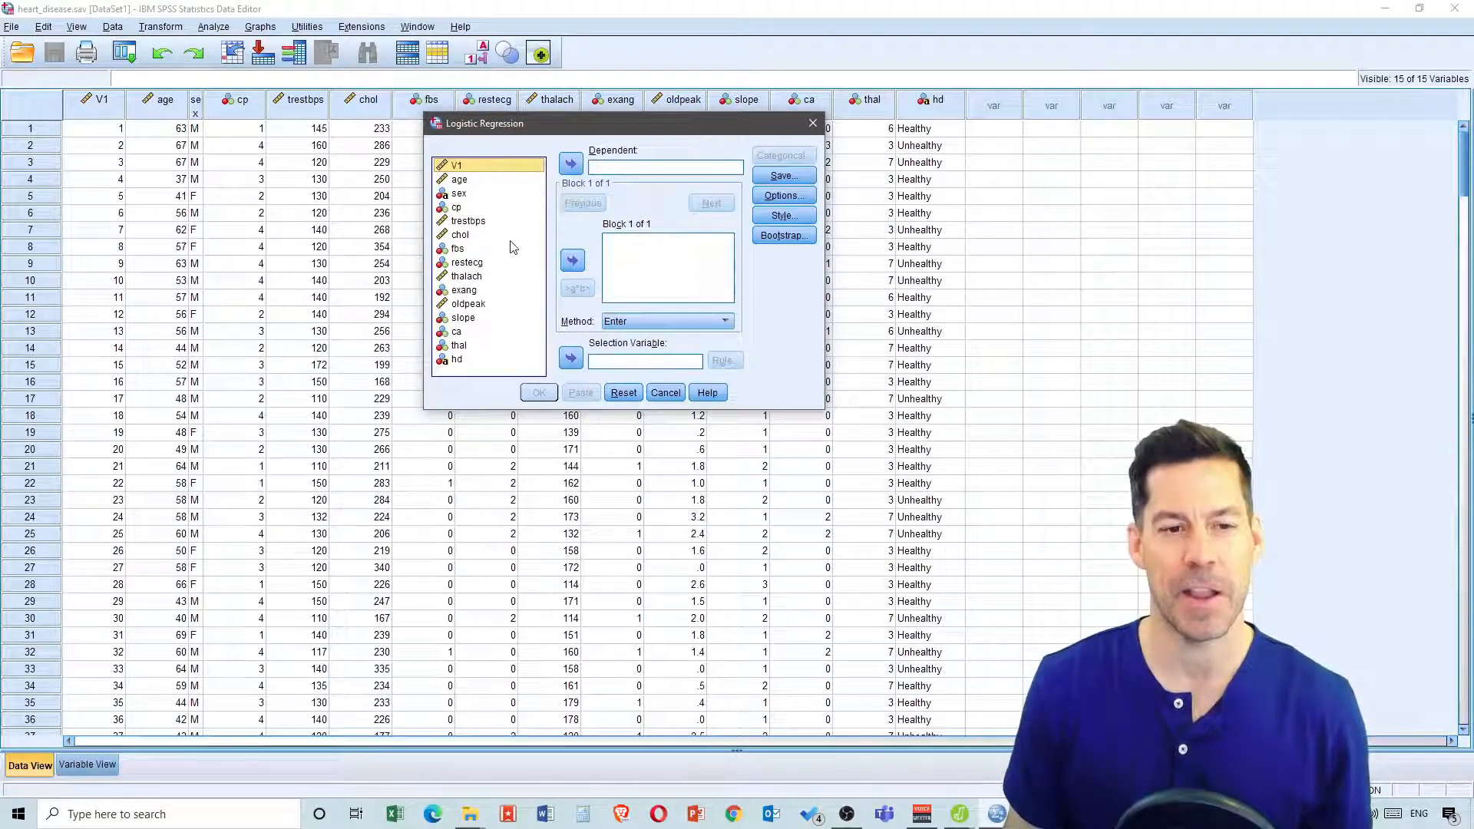
pyautogui.click(458, 361)
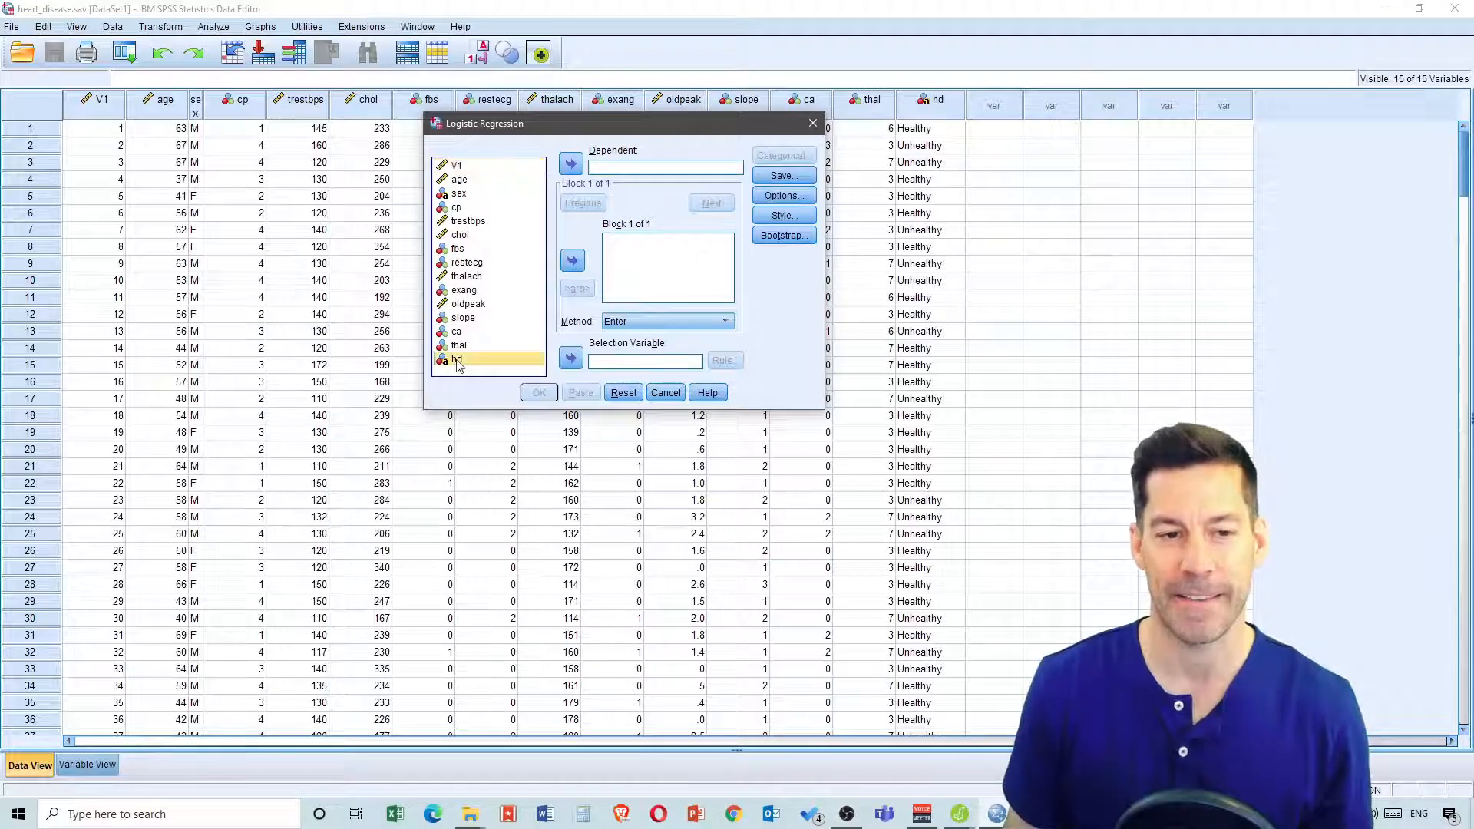
pyautogui.click(570, 164)
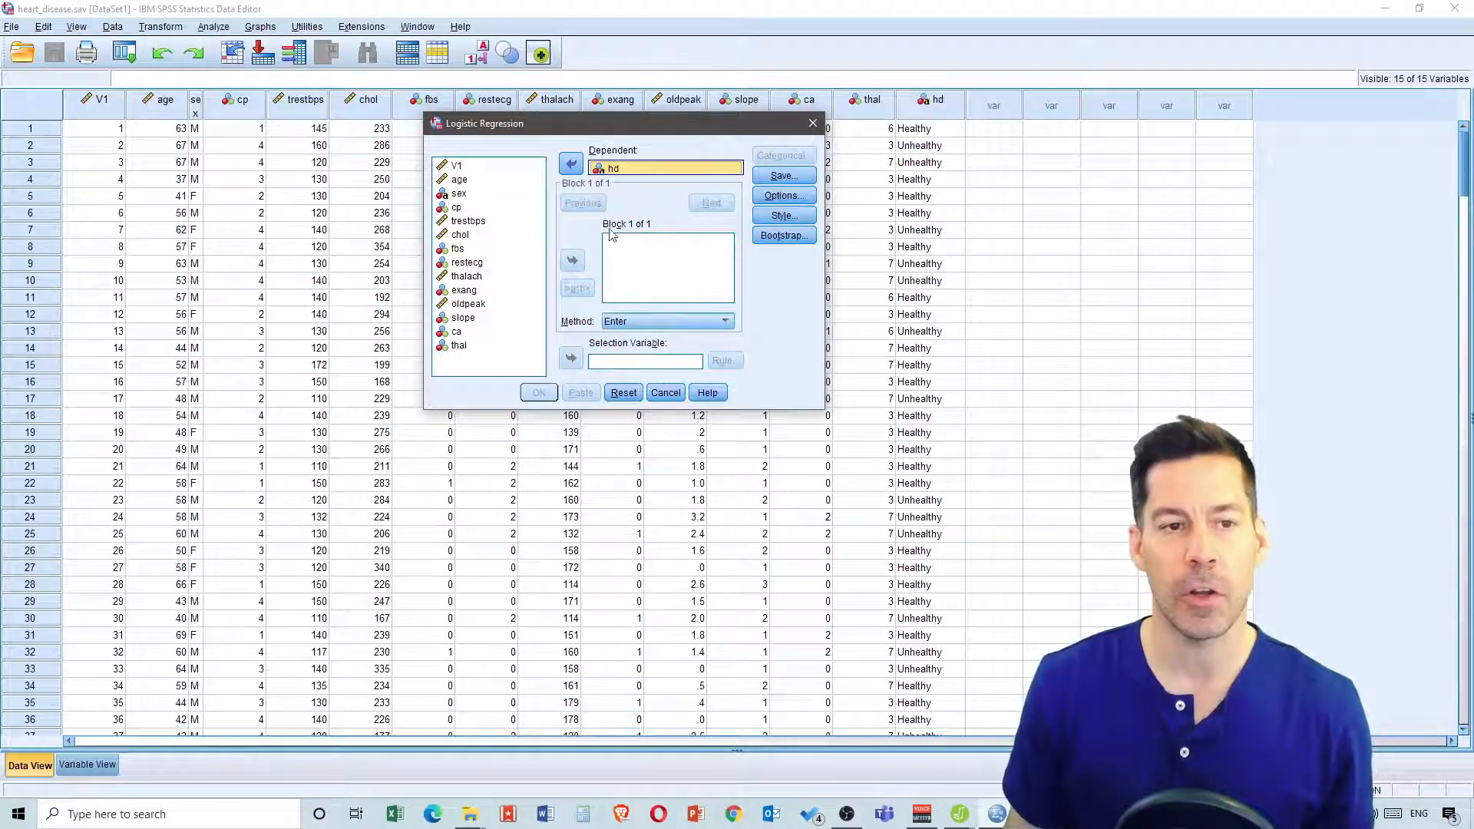
# Add trestbps as the covariate of block 1 and advance to a second block
pyautogui.click(468, 221)
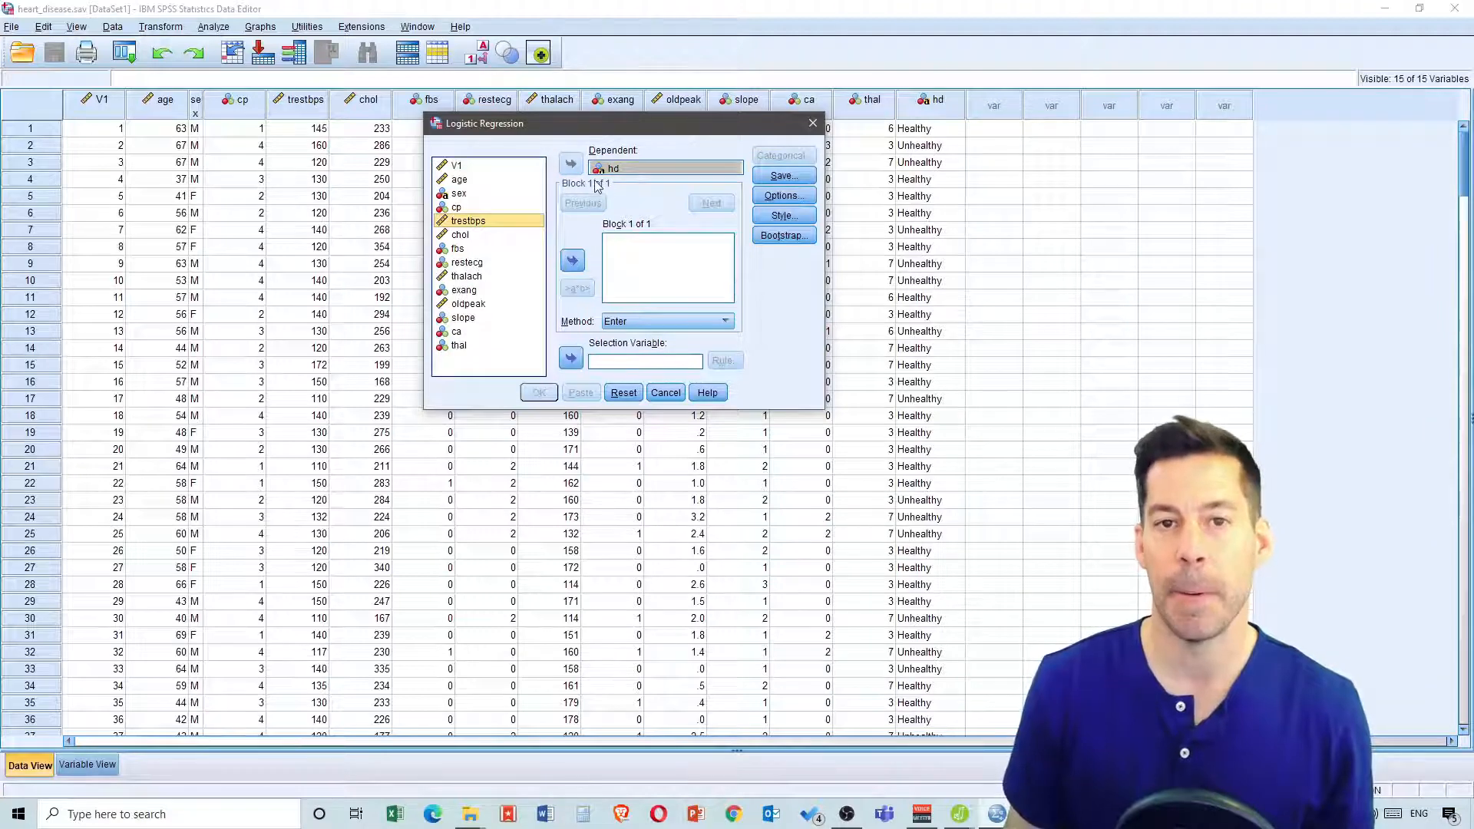
pyautogui.click(572, 260)
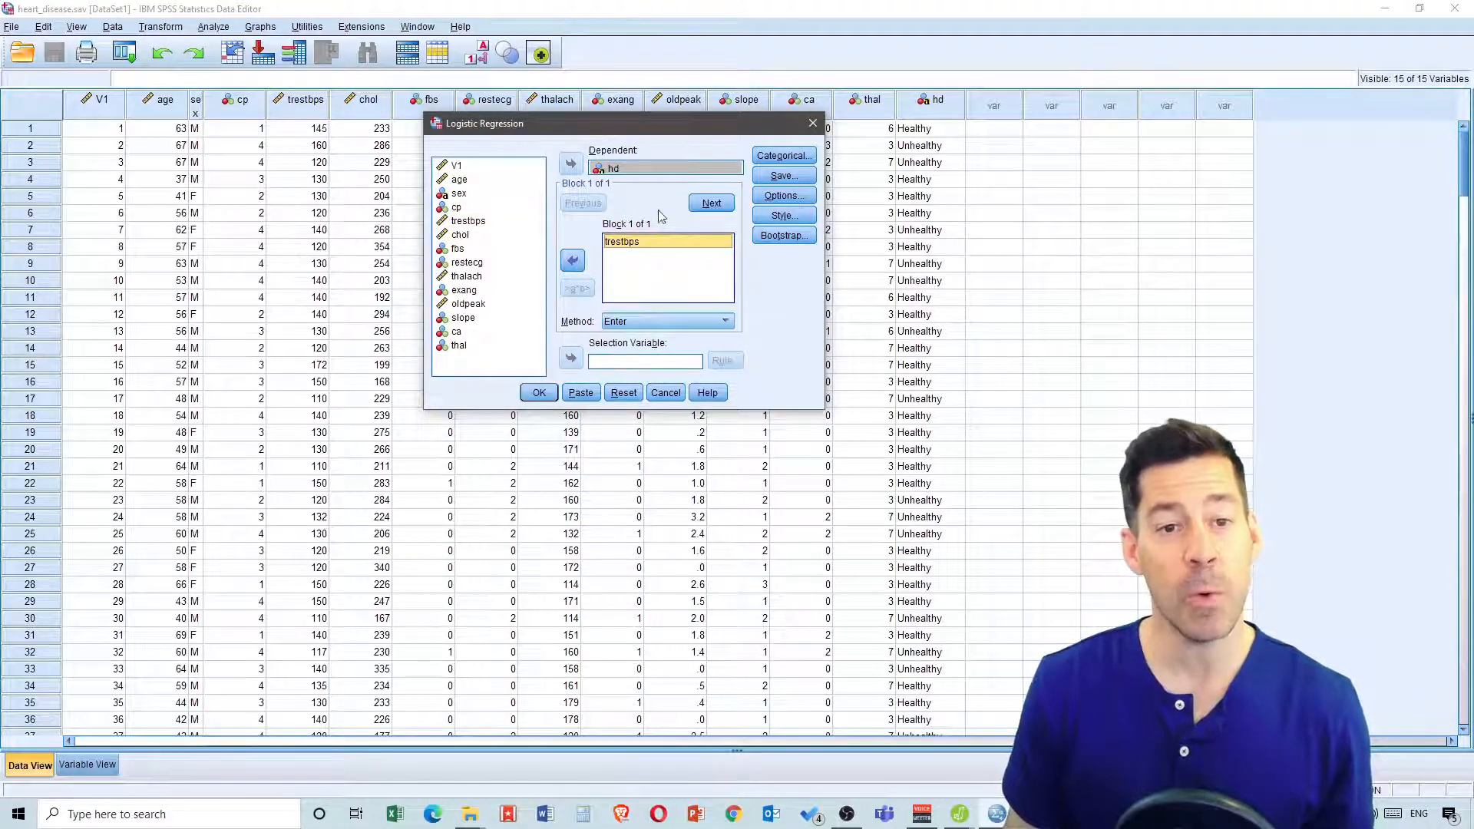
pyautogui.click(699, 206)
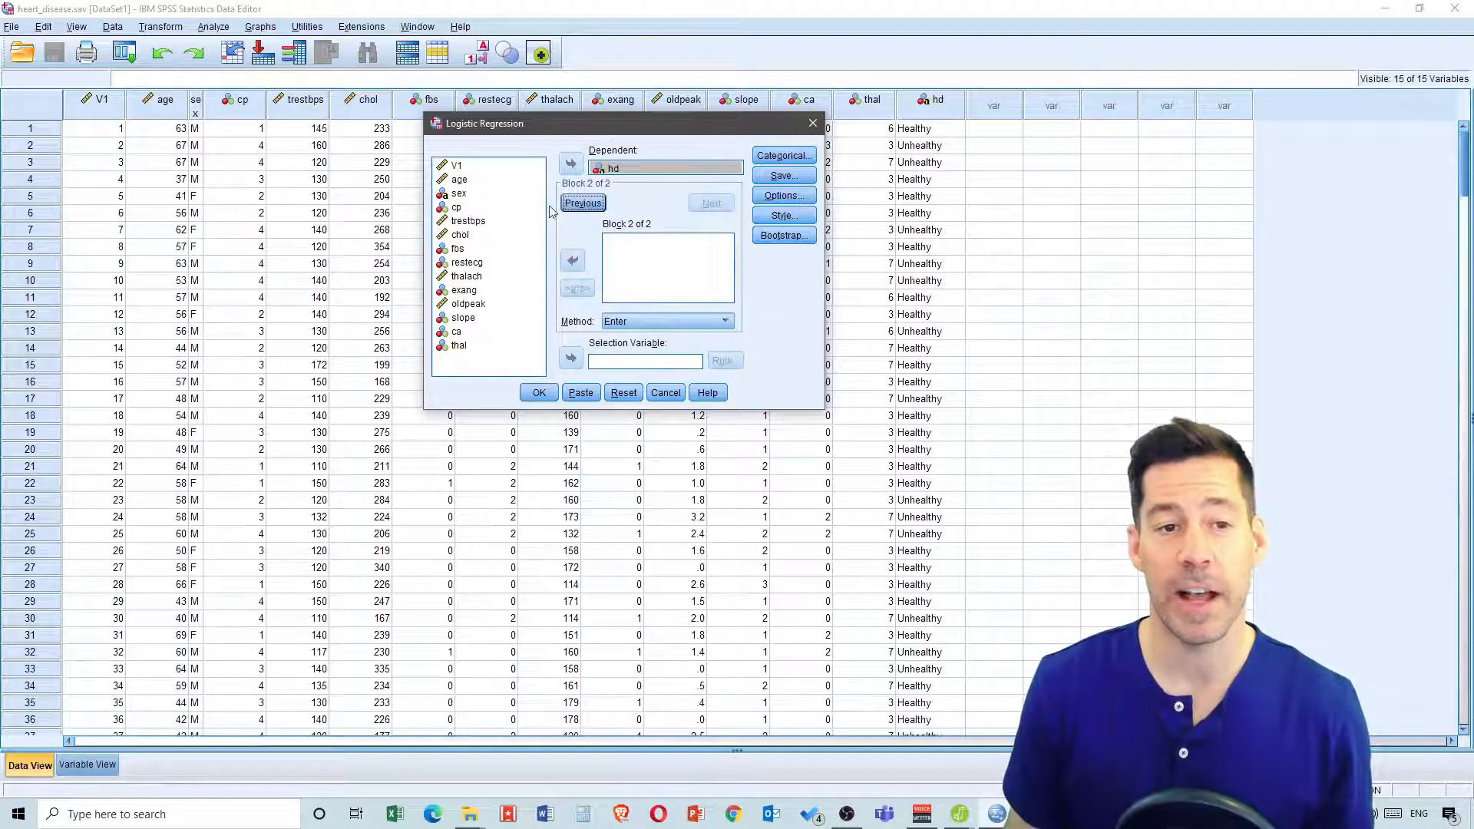
# Add trestbps and sex as the covariates of block 2
pyautogui.click(466, 220)
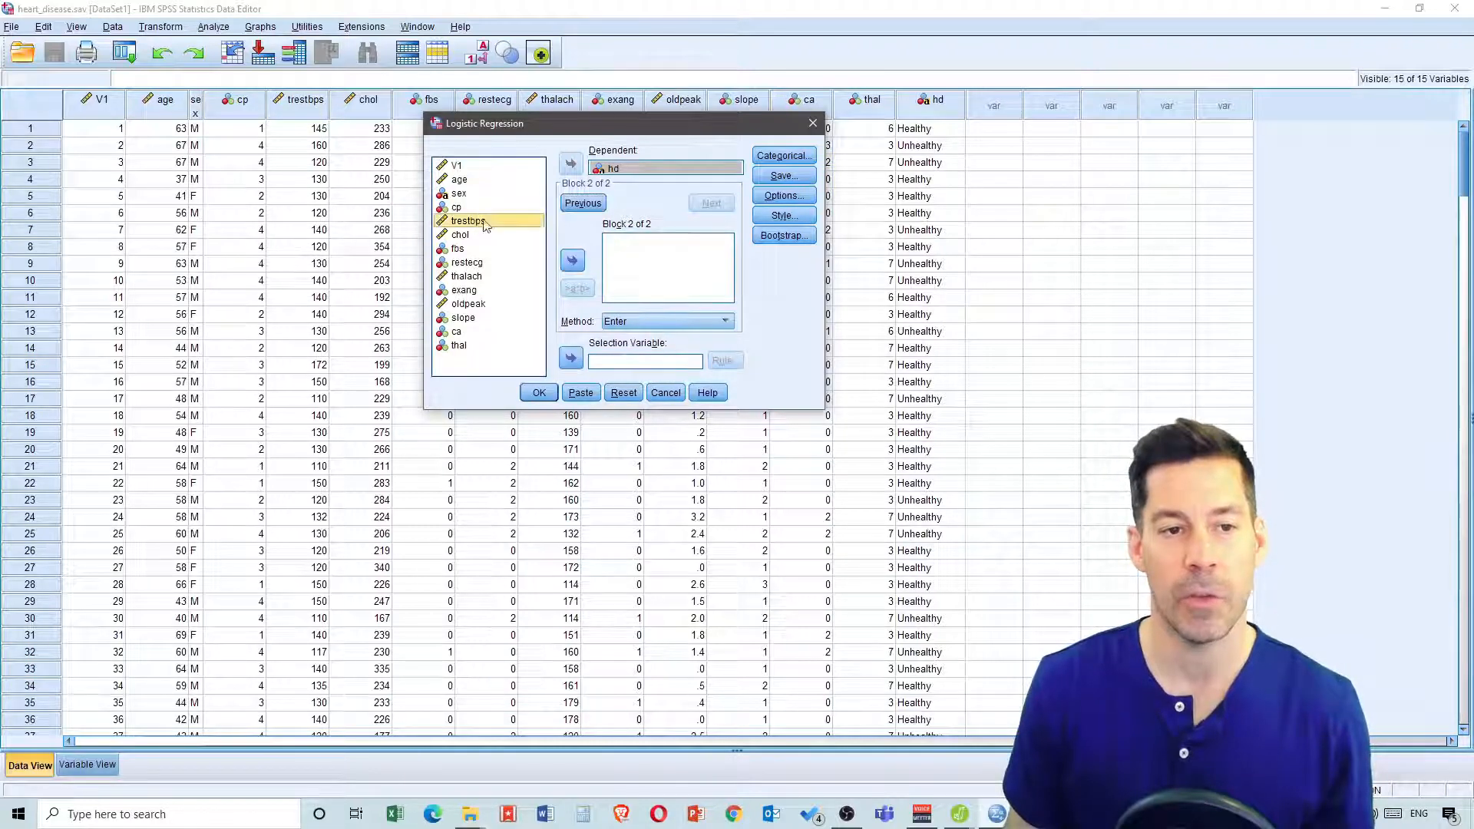
pyautogui.click(572, 260)
pyautogui.click(458, 194)
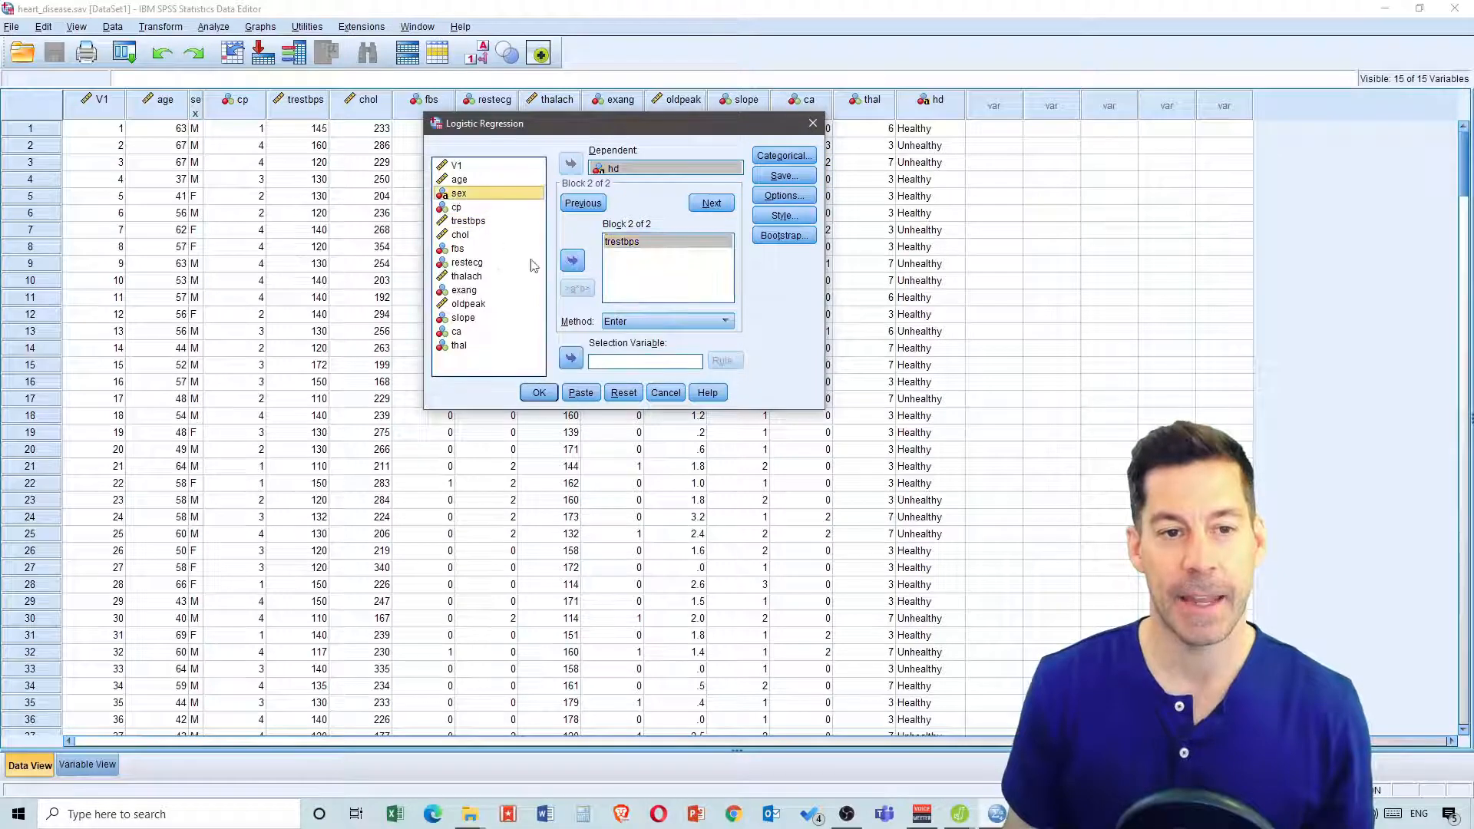
pyautogui.click(573, 261)
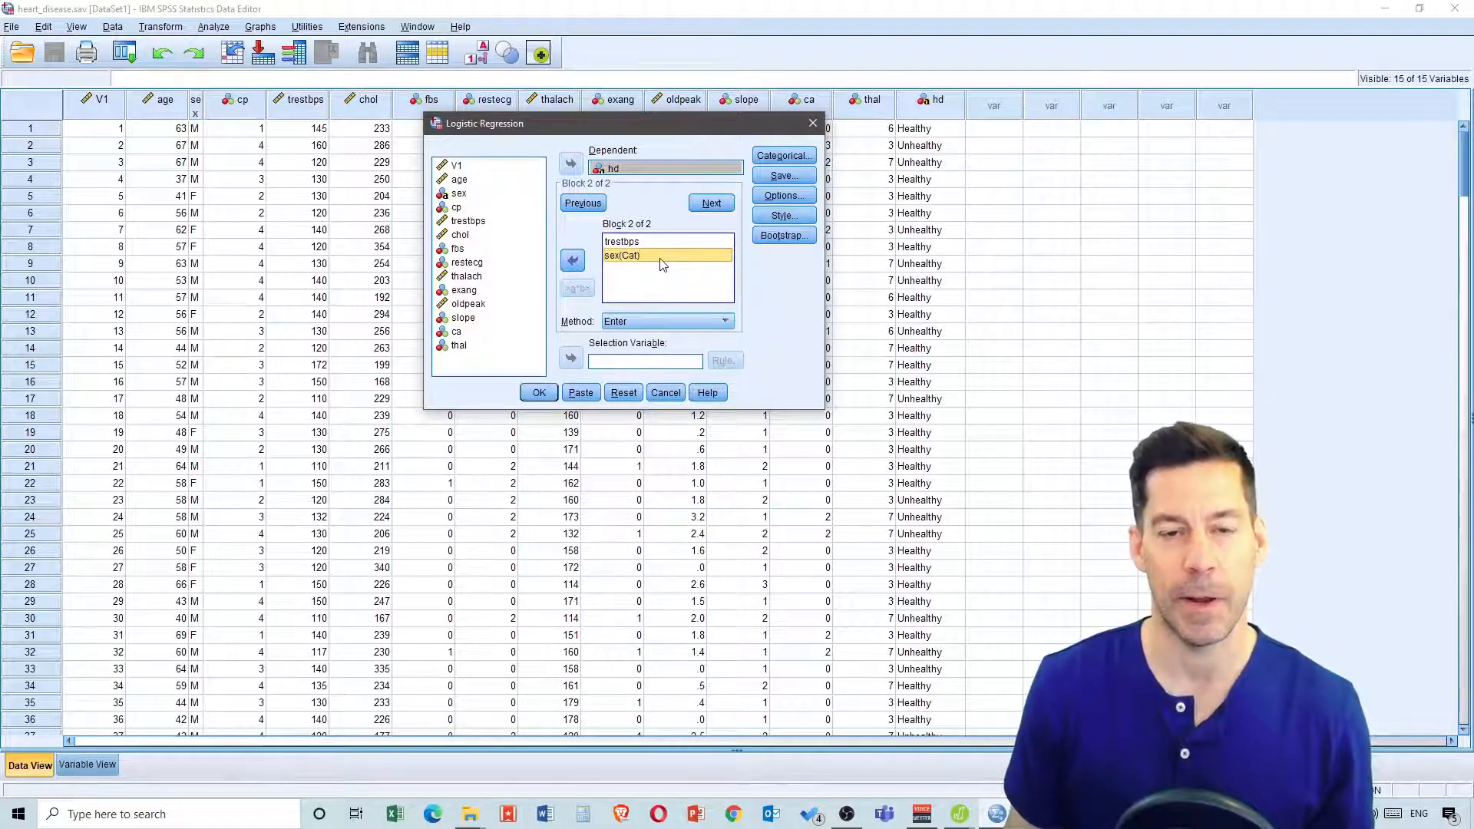
# Review the categorical covariate and options settings, then run the logistic regression
pyautogui.click(777, 156)
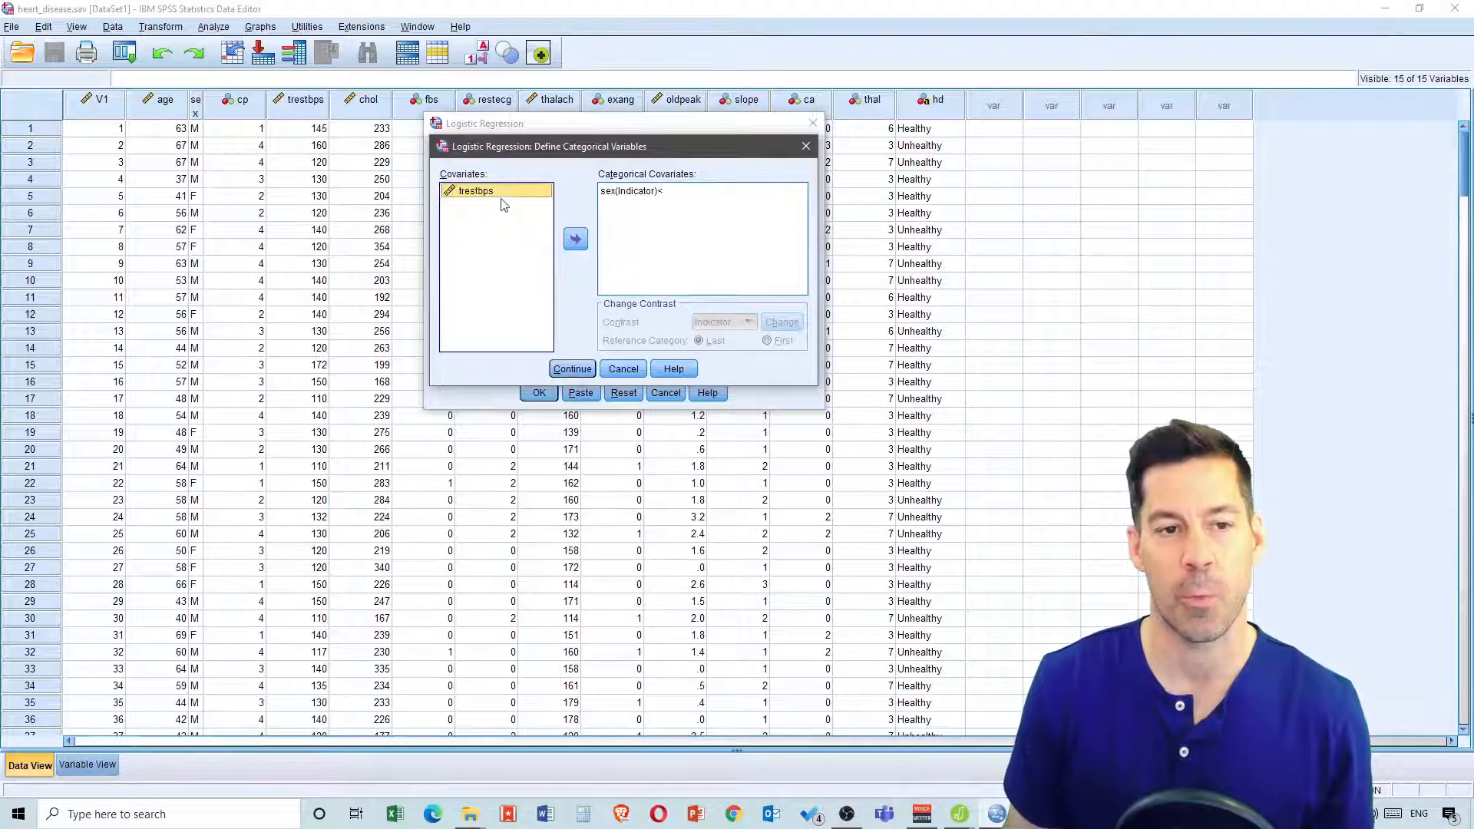
pyautogui.click(559, 369)
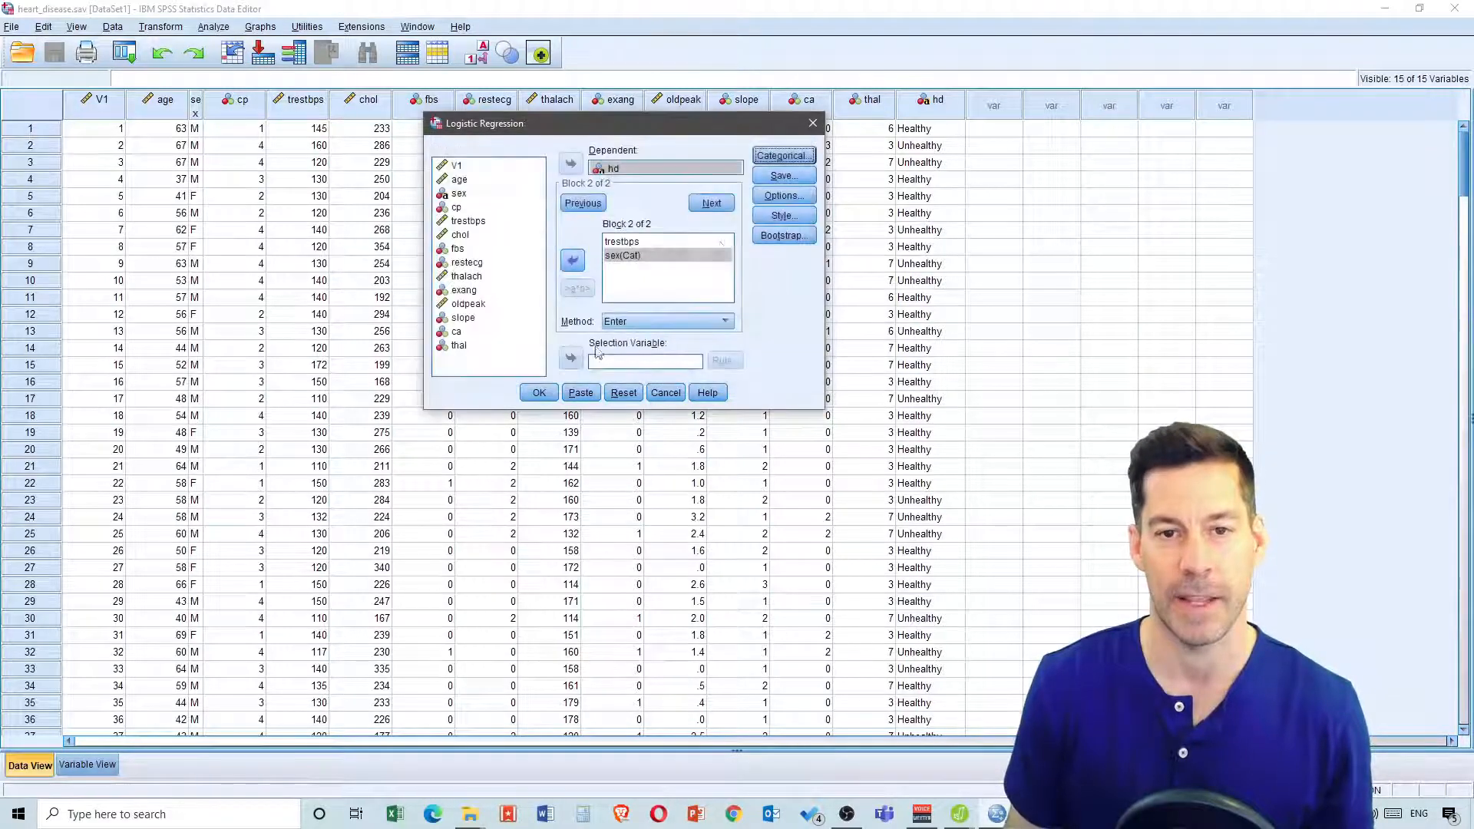
pyautogui.click(787, 197)
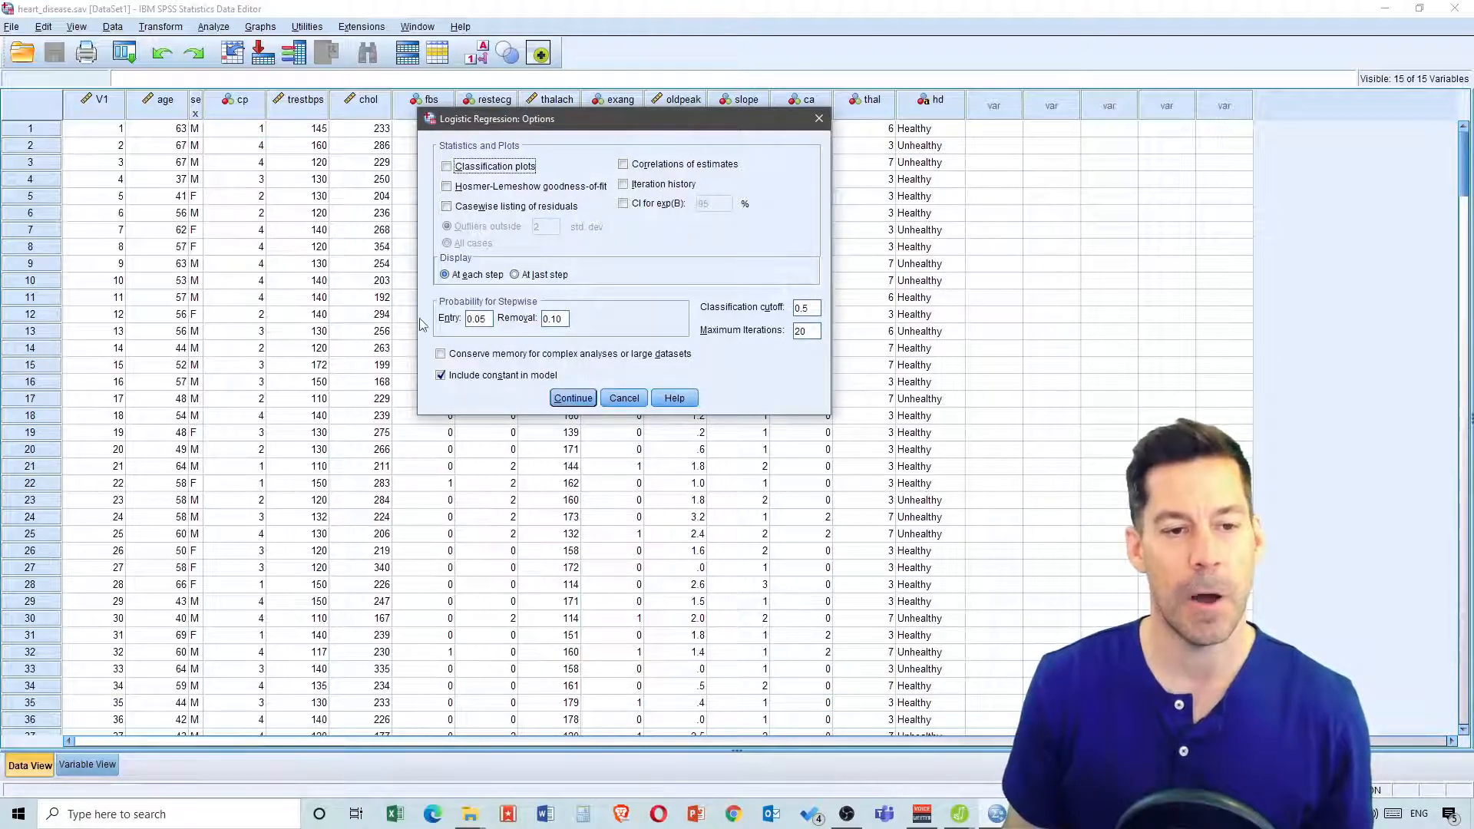
pyautogui.click(582, 398)
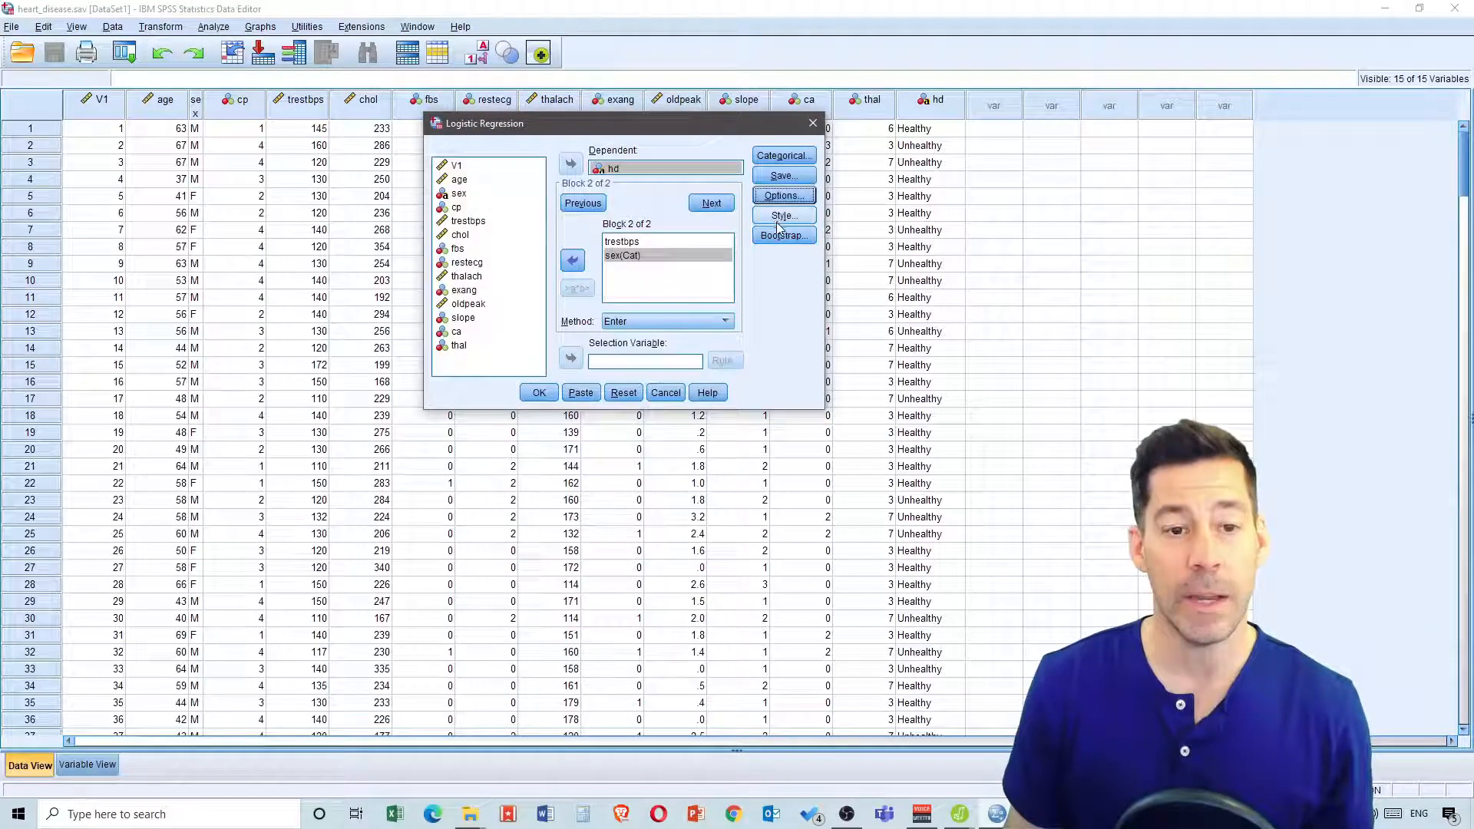
pyautogui.click(542, 393)
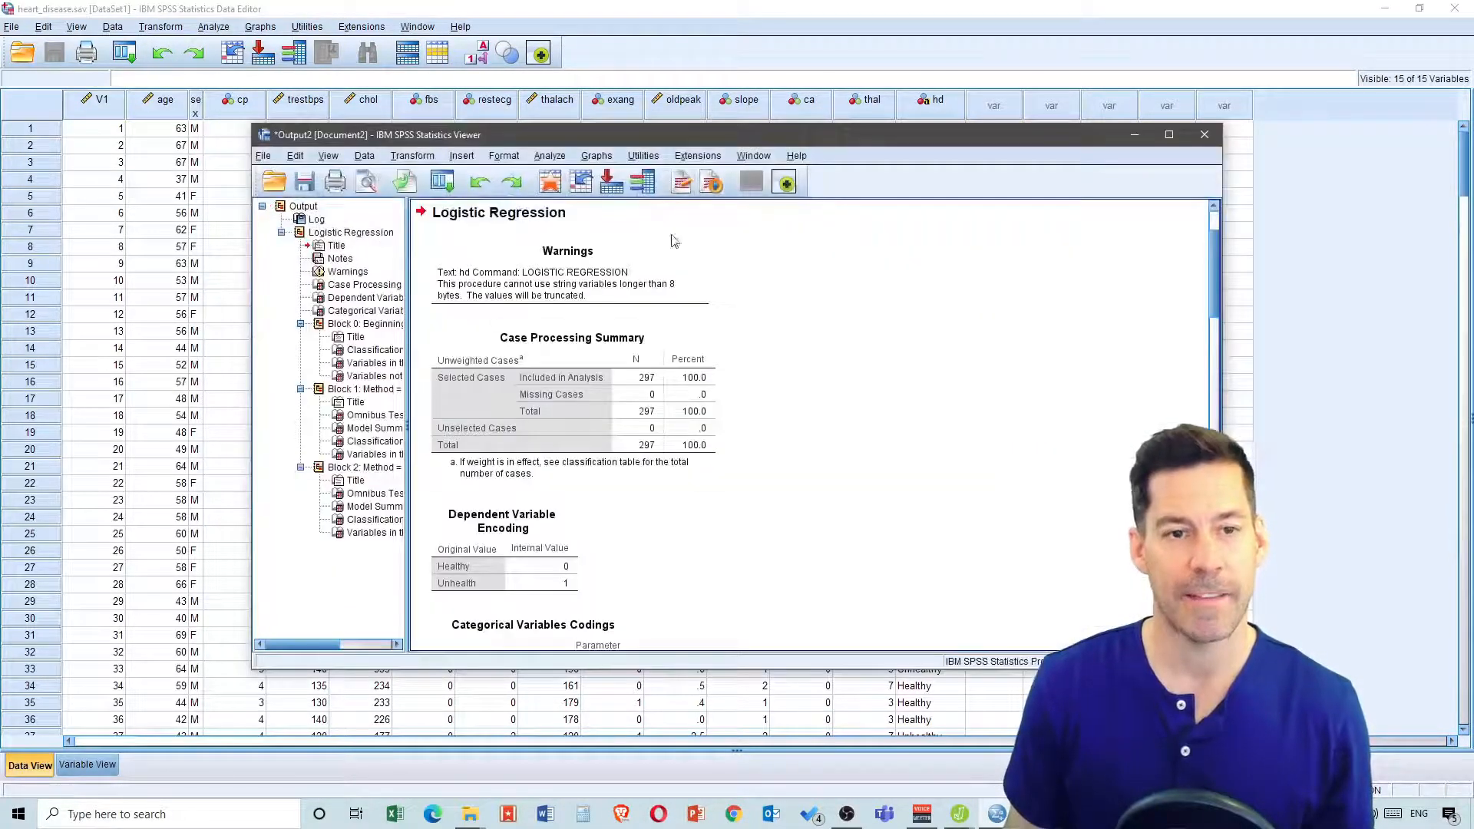
# Maximize the output viewer and examine the block 1 and block 2 regression results
pyautogui.click(1169, 134)
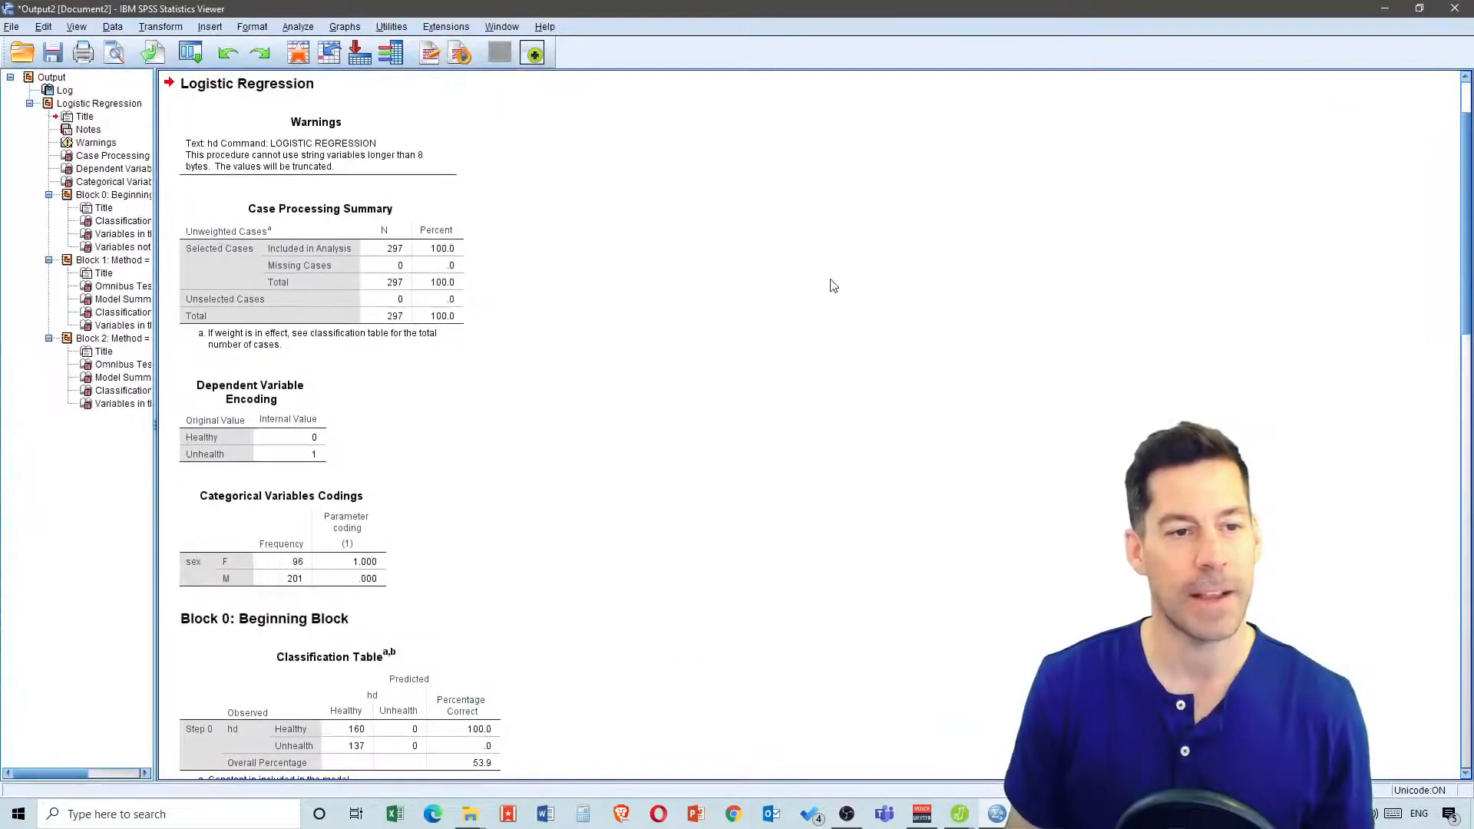
pyautogui.scroll(-10, 657, 210)
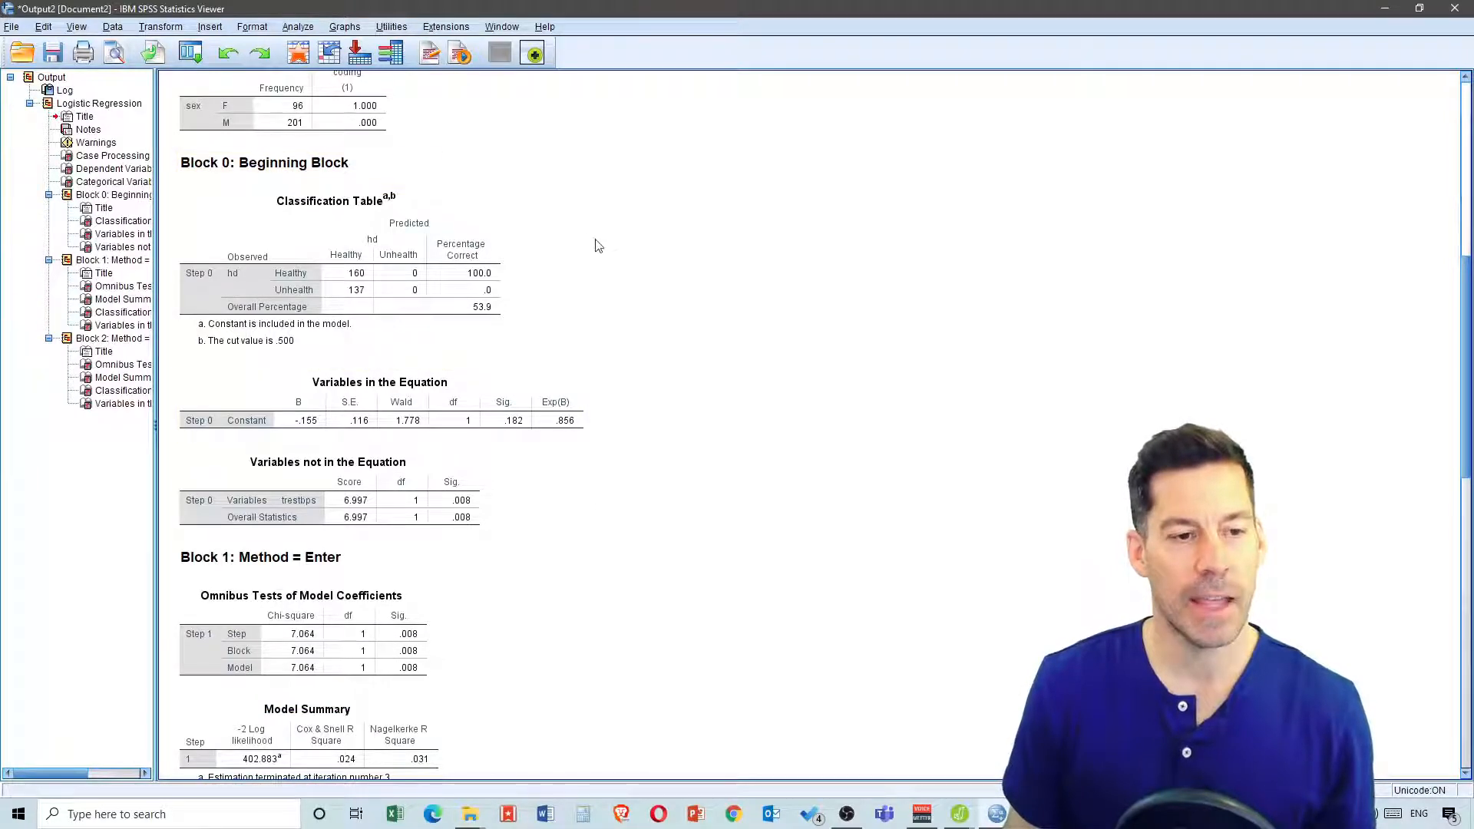
pyautogui.scroll(-3, 626, 288)
pyautogui.scroll(-4, 627, 287)
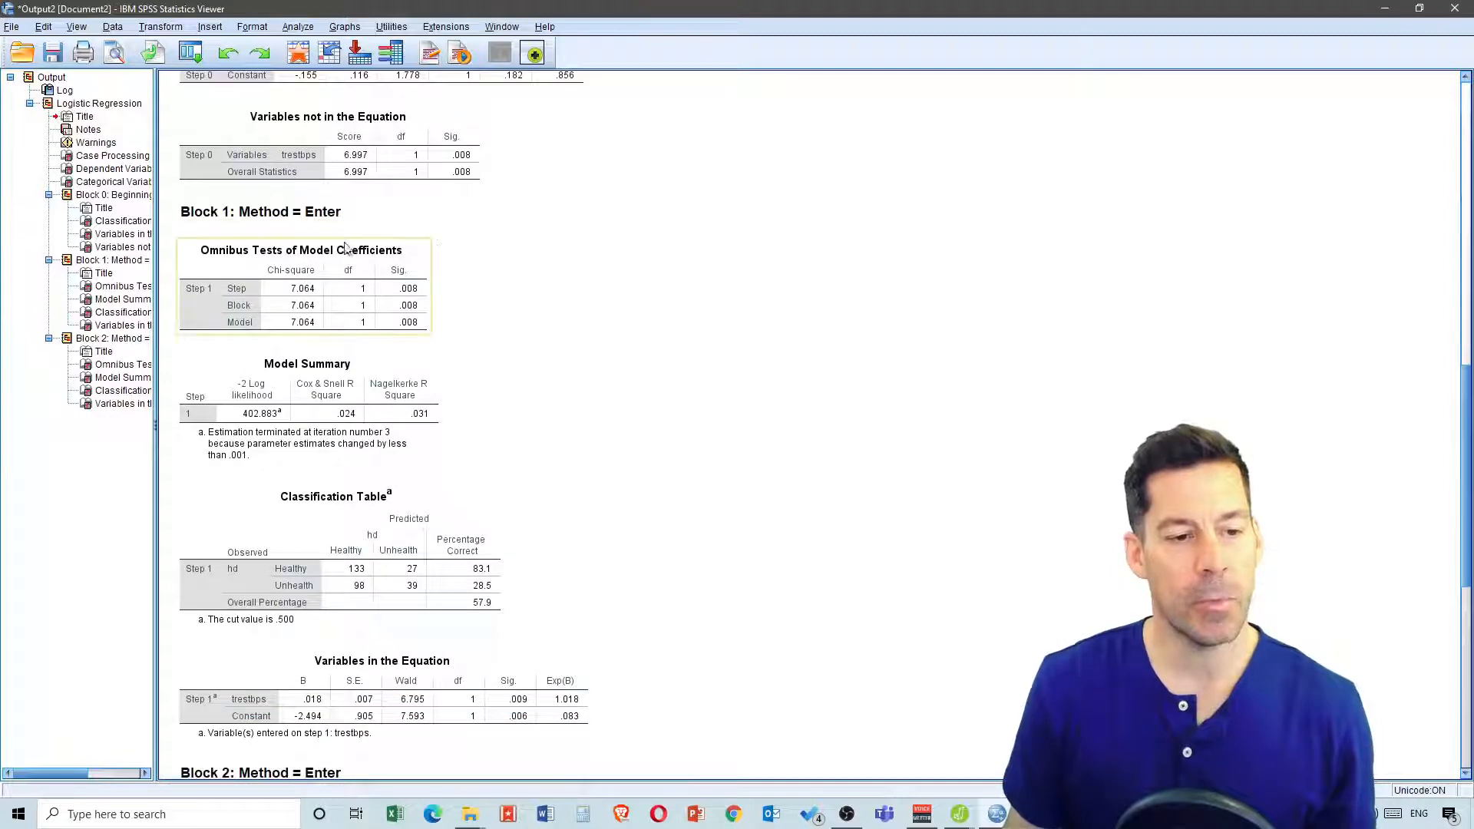
pyautogui.scroll(-1, 605, 283)
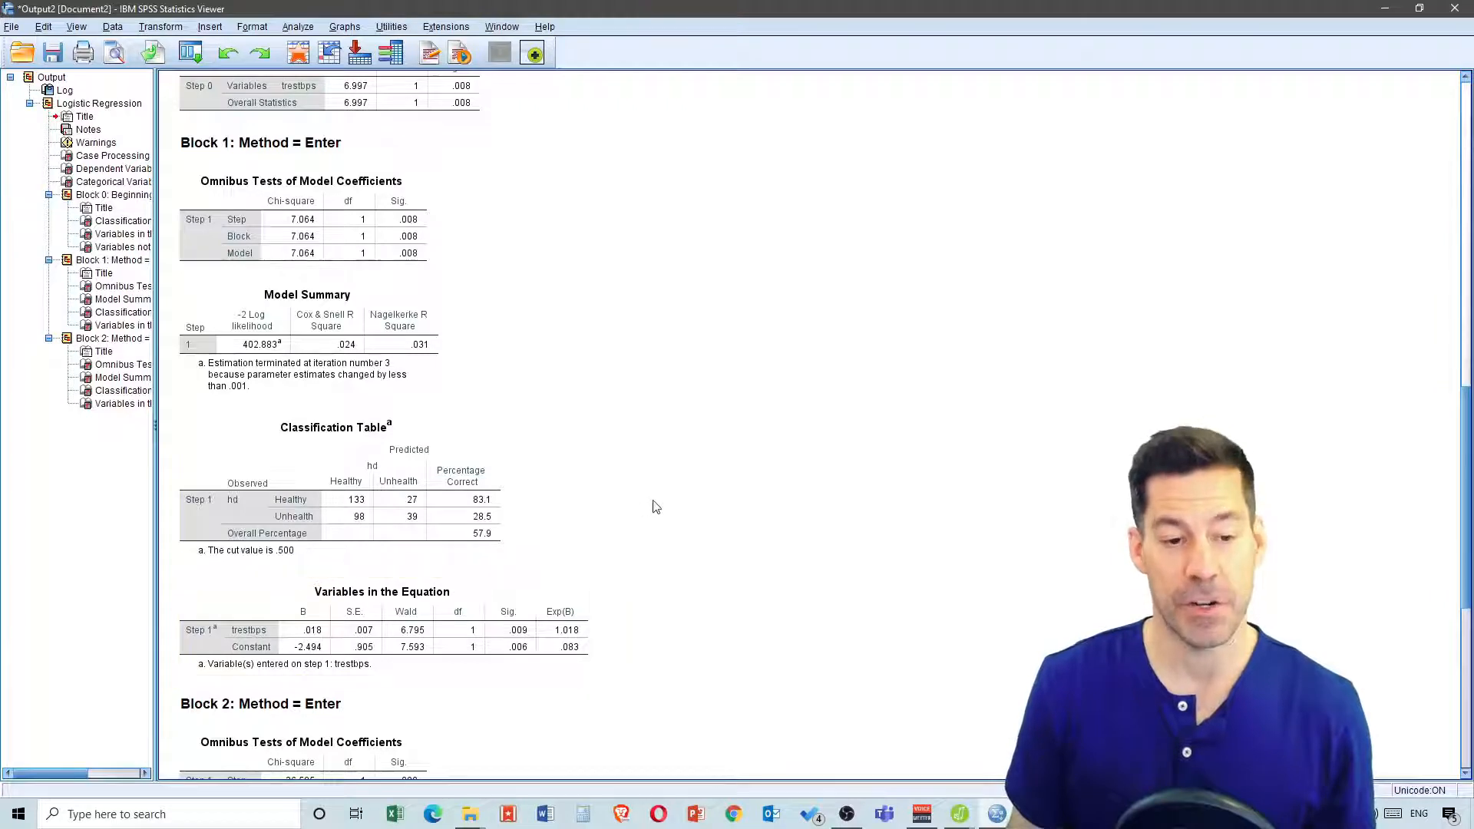
pyautogui.scroll(-3, 657, 506)
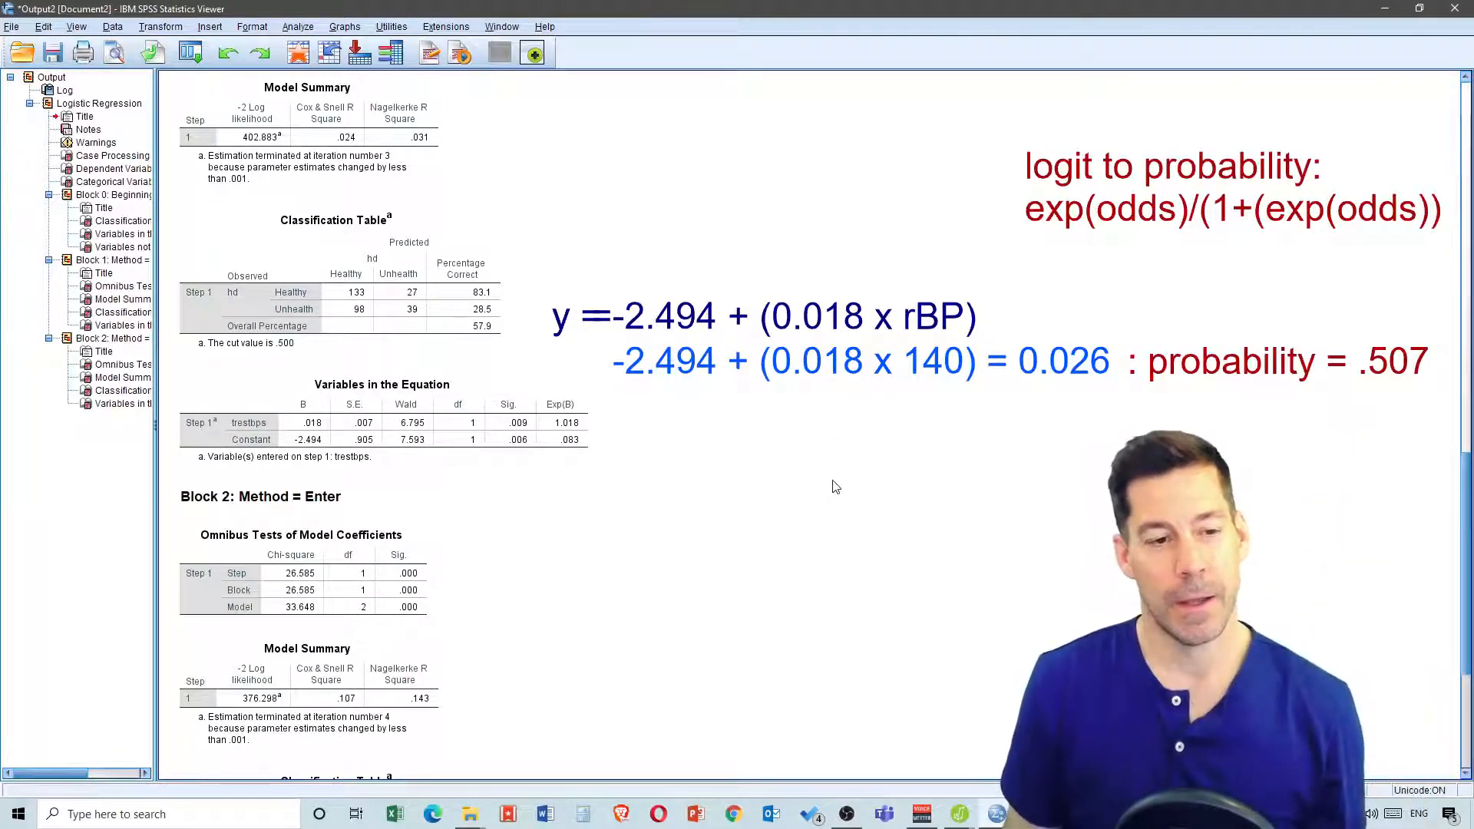
pyautogui.scroll(-3, 668, 392)
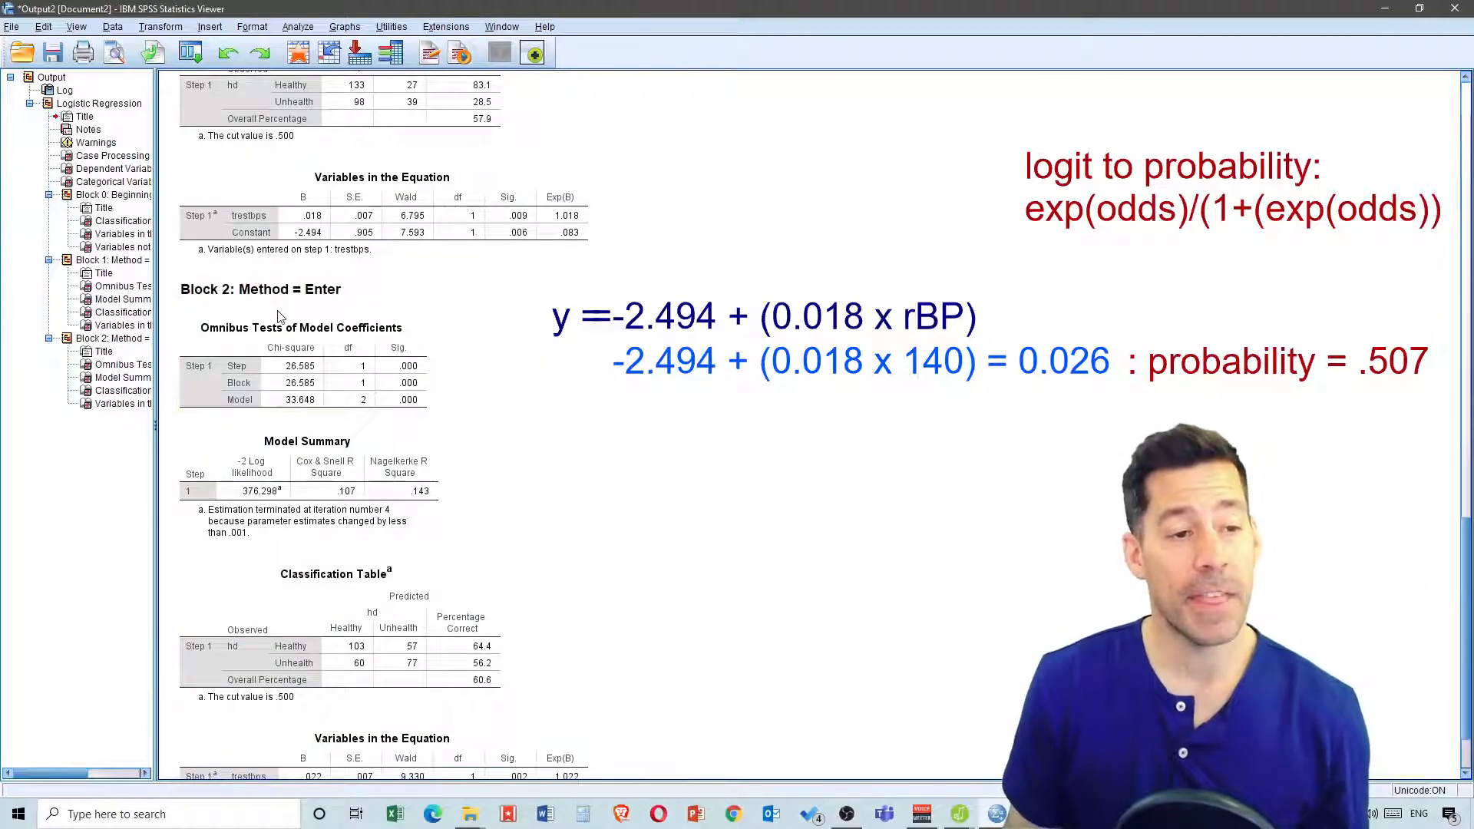
pyautogui.scroll(-2, 534, 330)
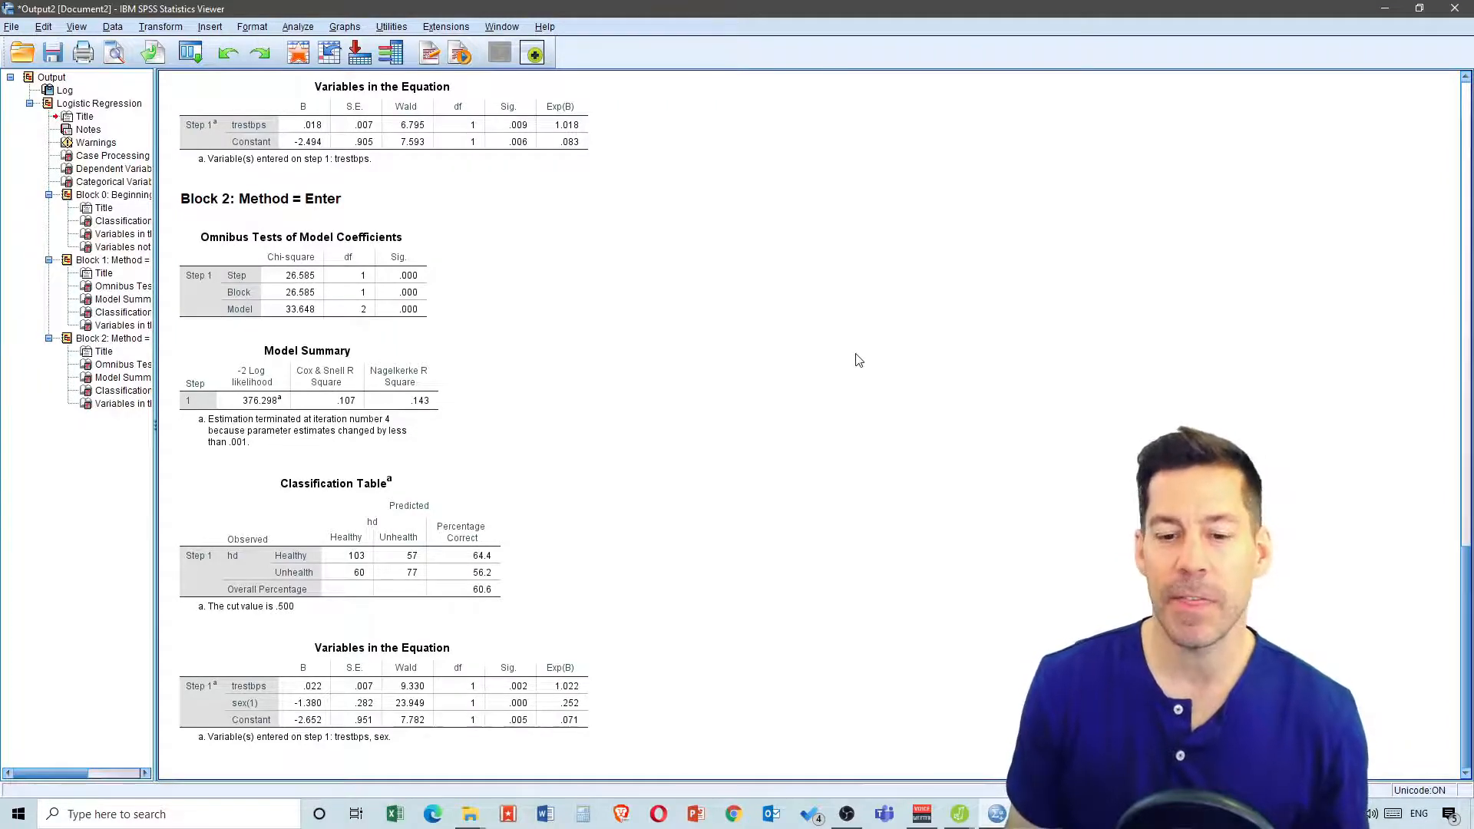
# Switch to JASP and maximize its window
pyautogui.click(959, 815)
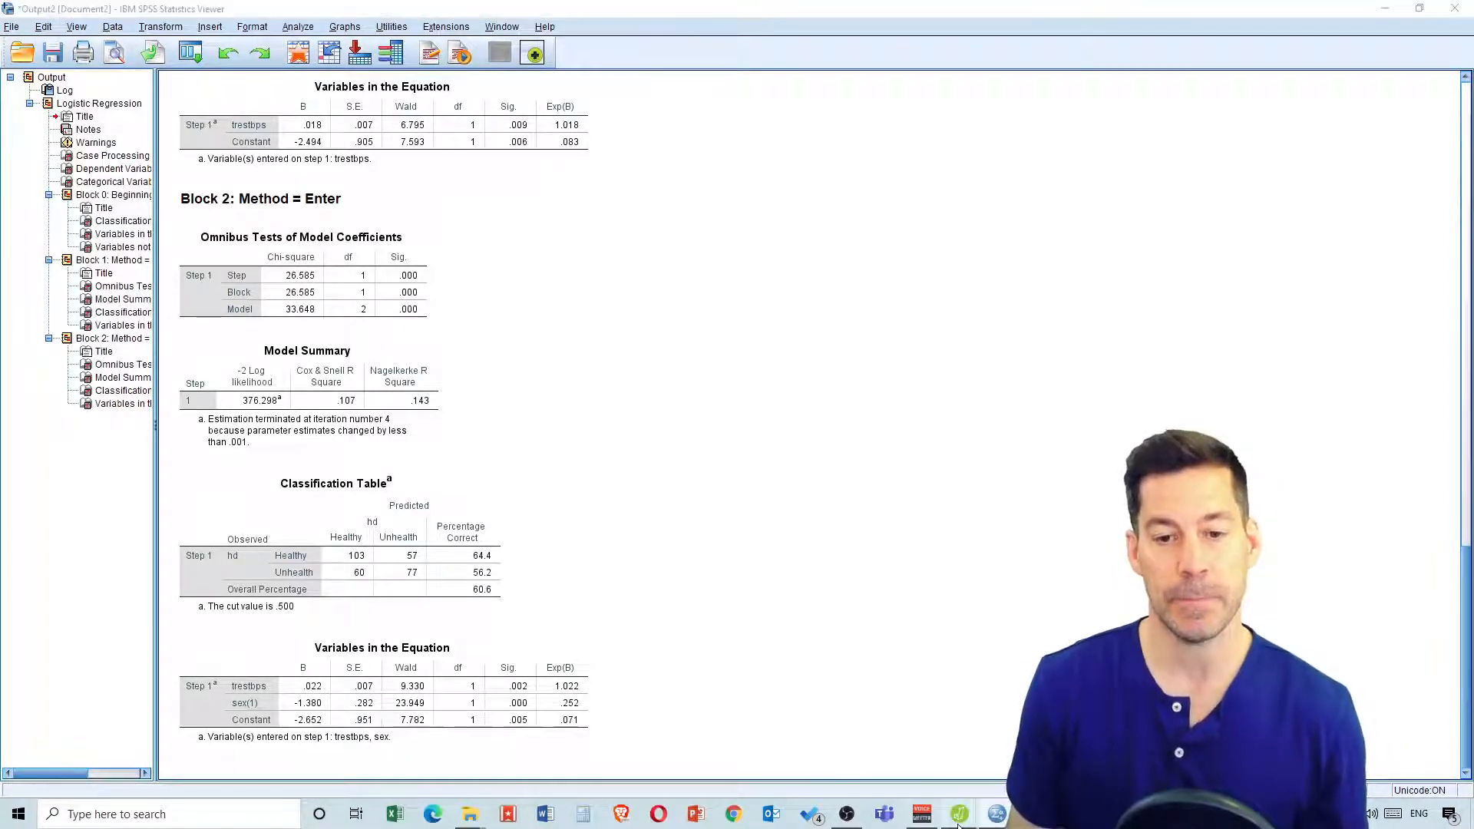
pyautogui.click(998, 737)
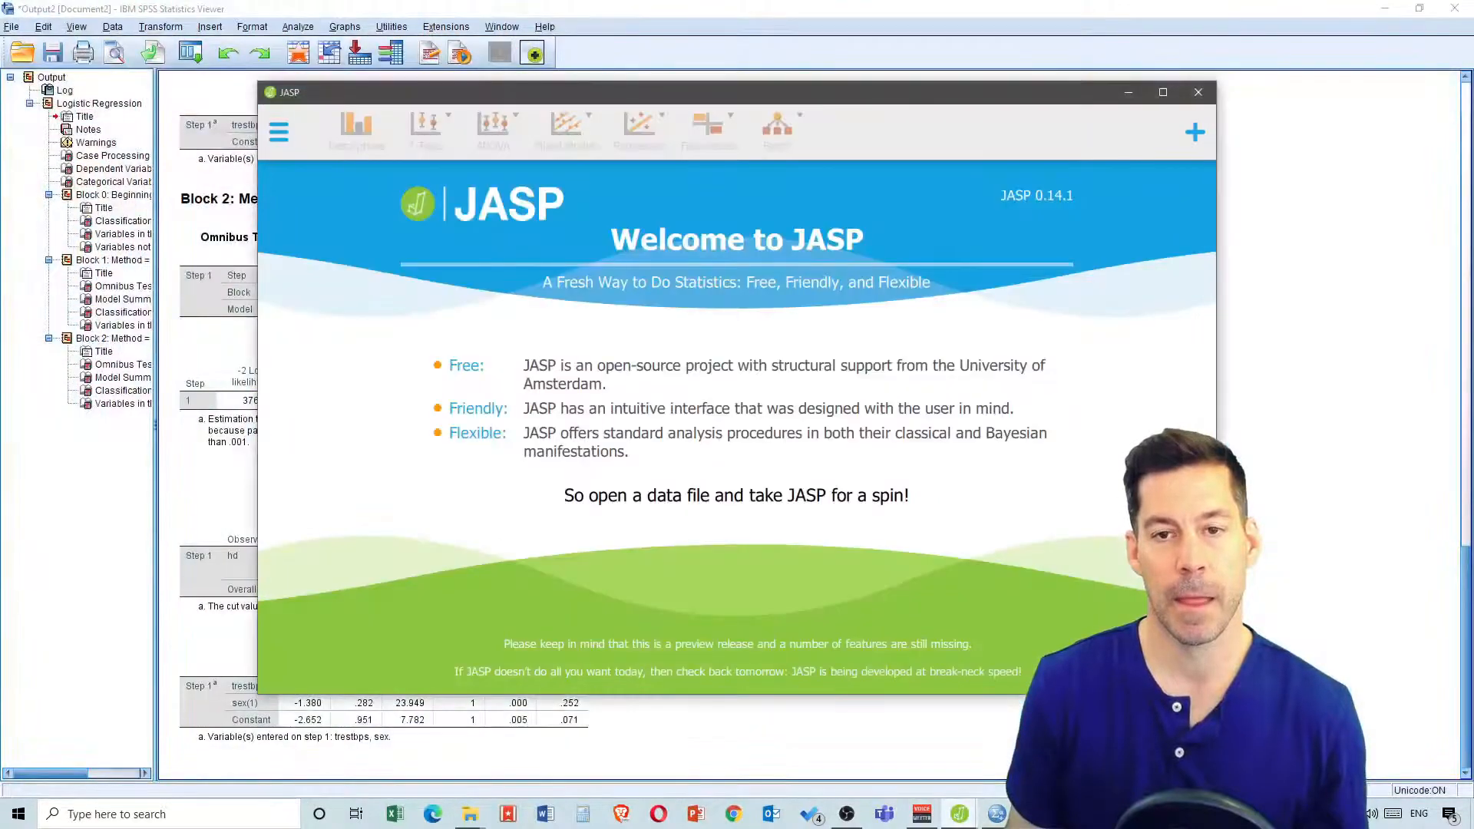
pyautogui.click(1163, 93)
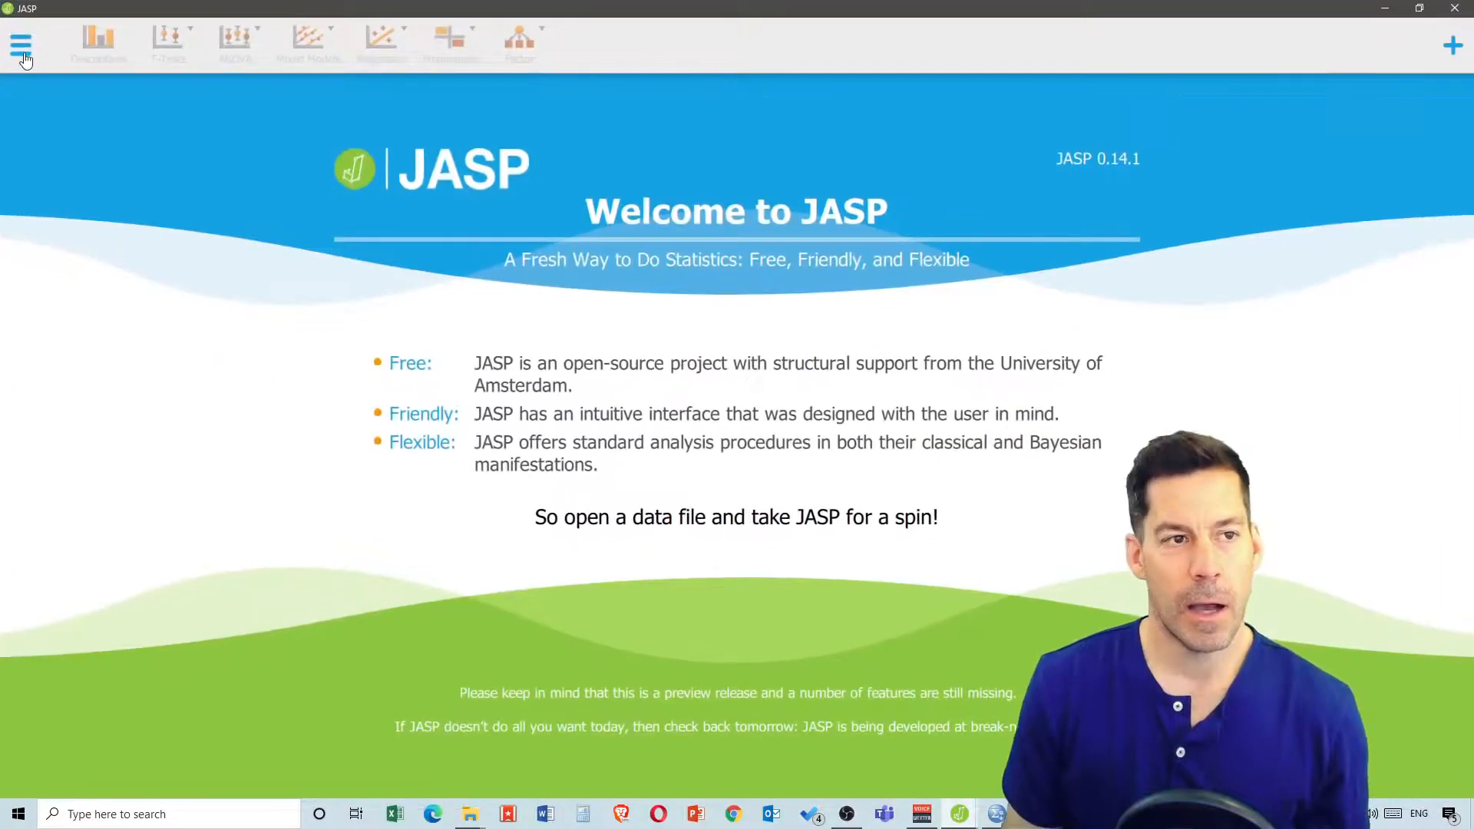
# Open heart_disease.csv from the Week9 Data folder
pyautogui.click(20, 47)
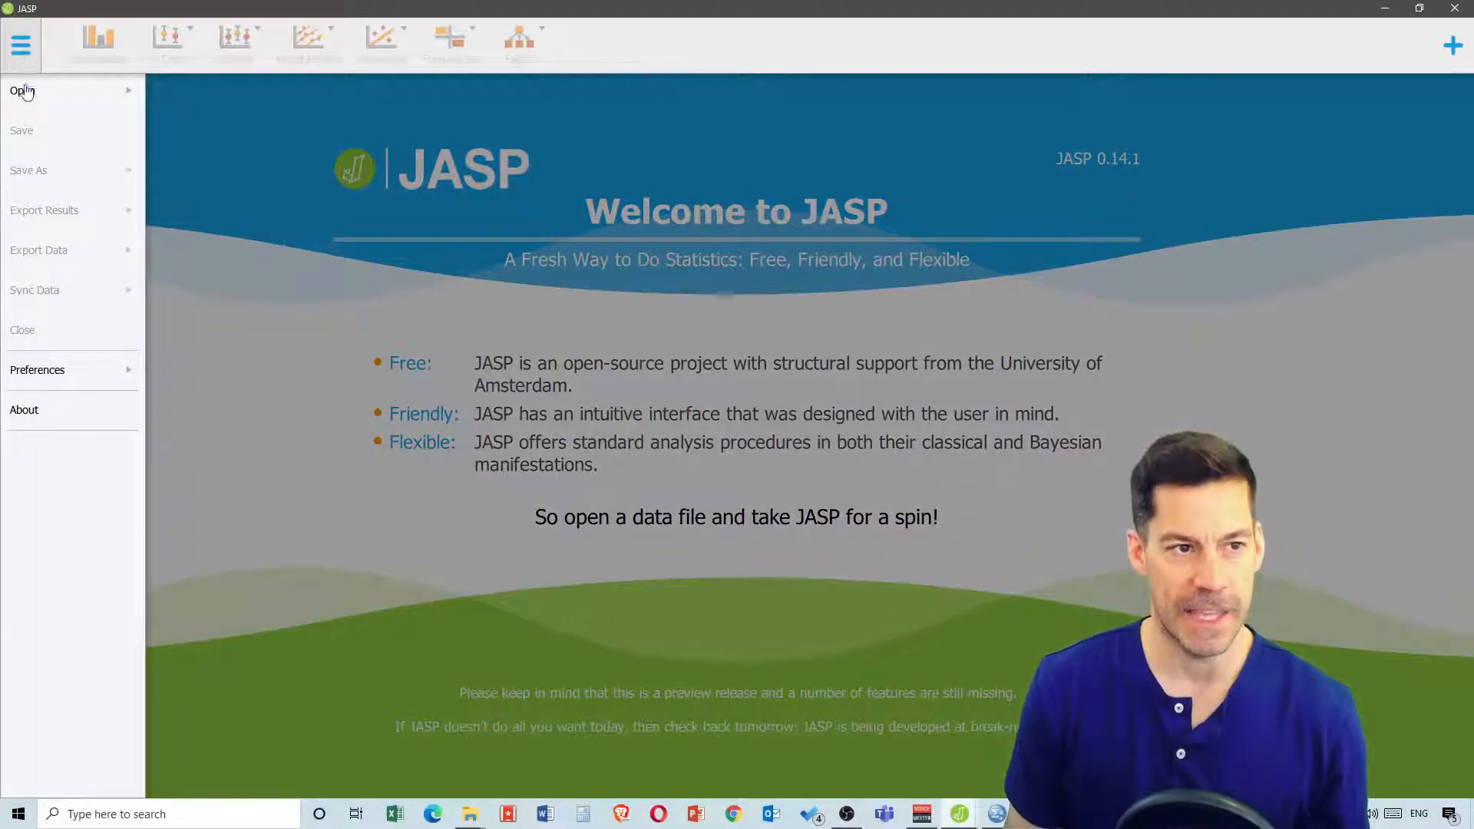
pyautogui.click(23, 90)
pyautogui.click(240, 142)
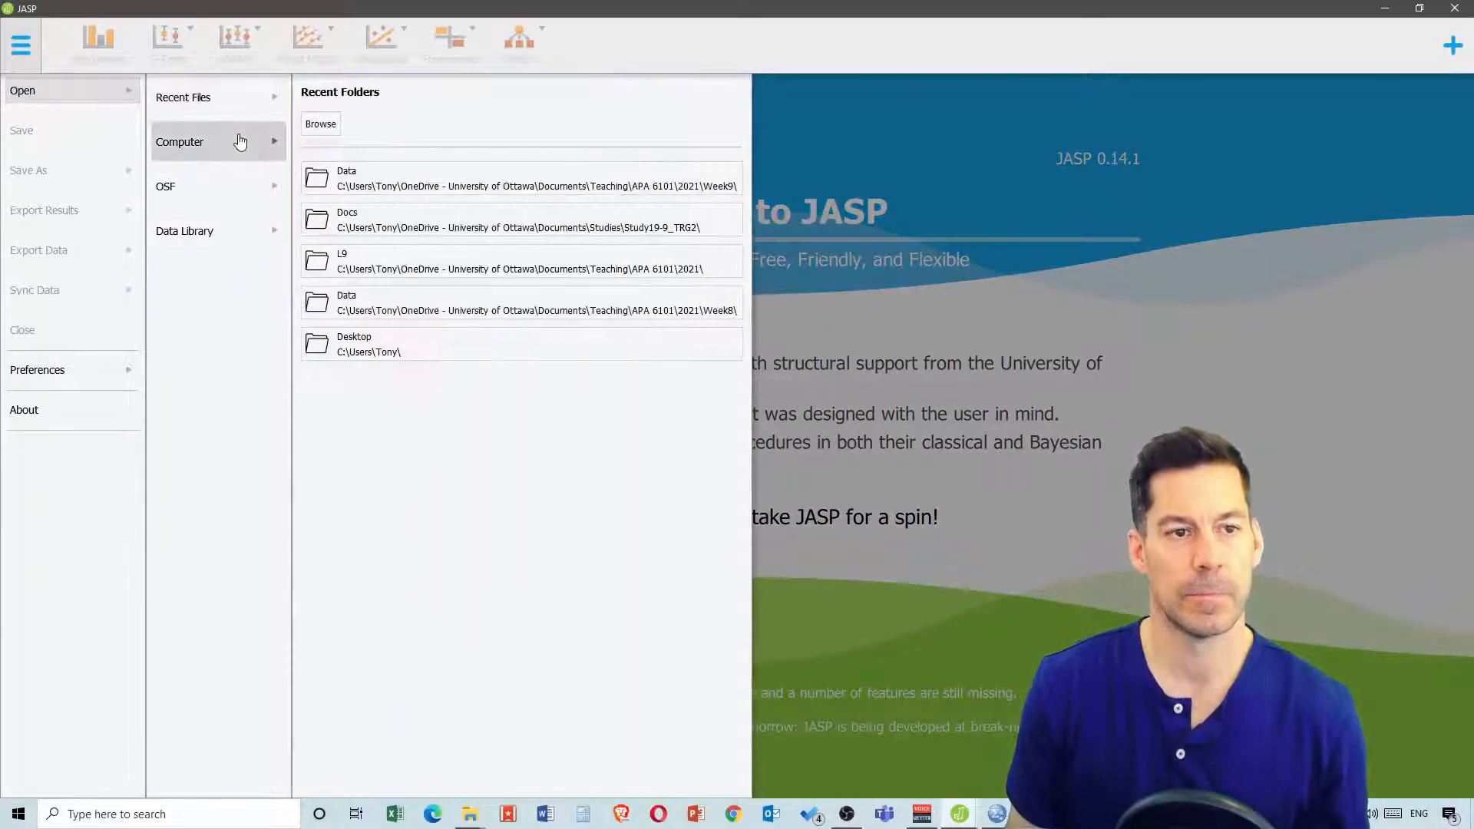
pyautogui.click(362, 171)
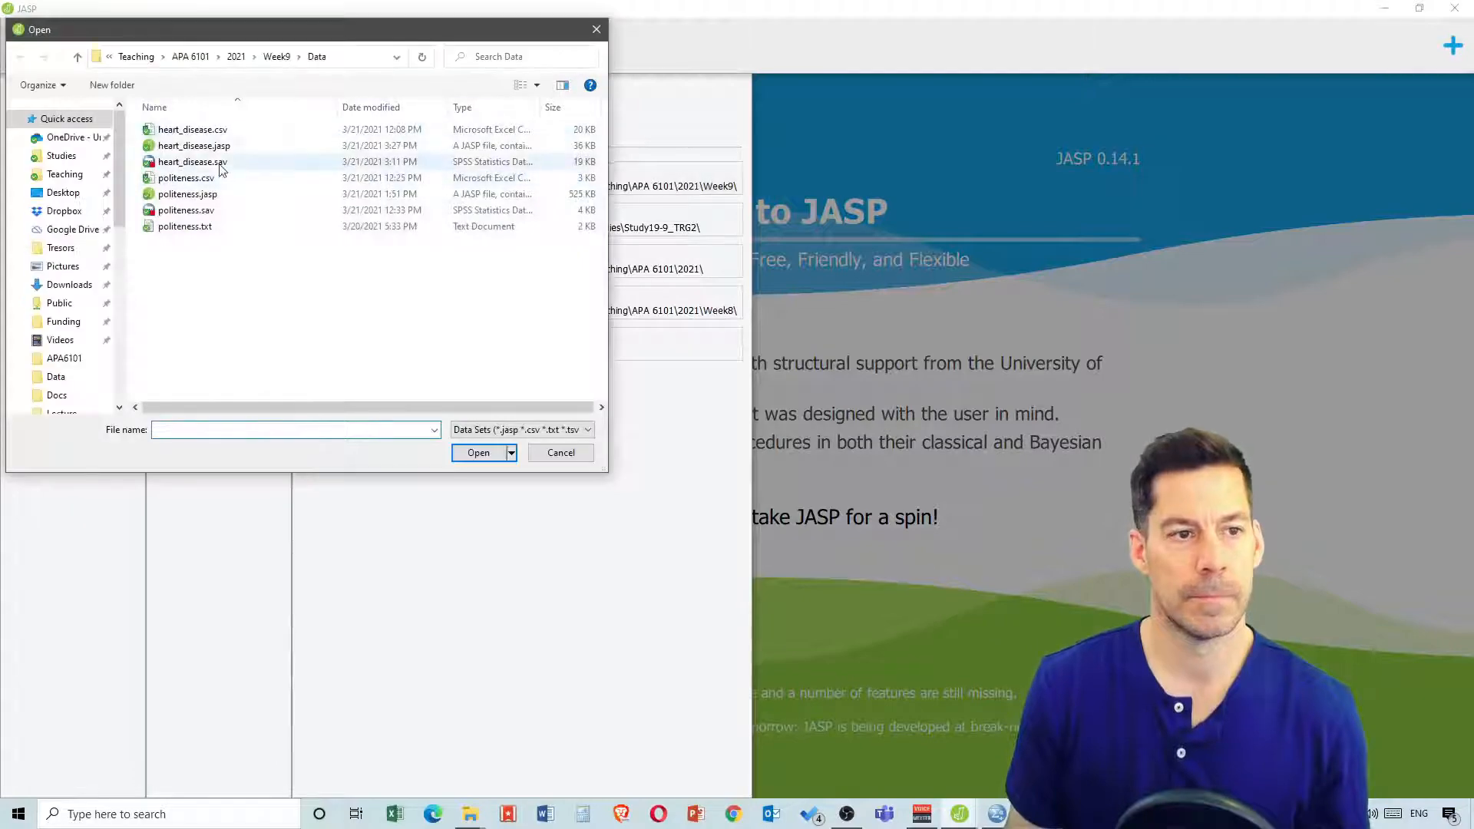
pyautogui.click(323, 130)
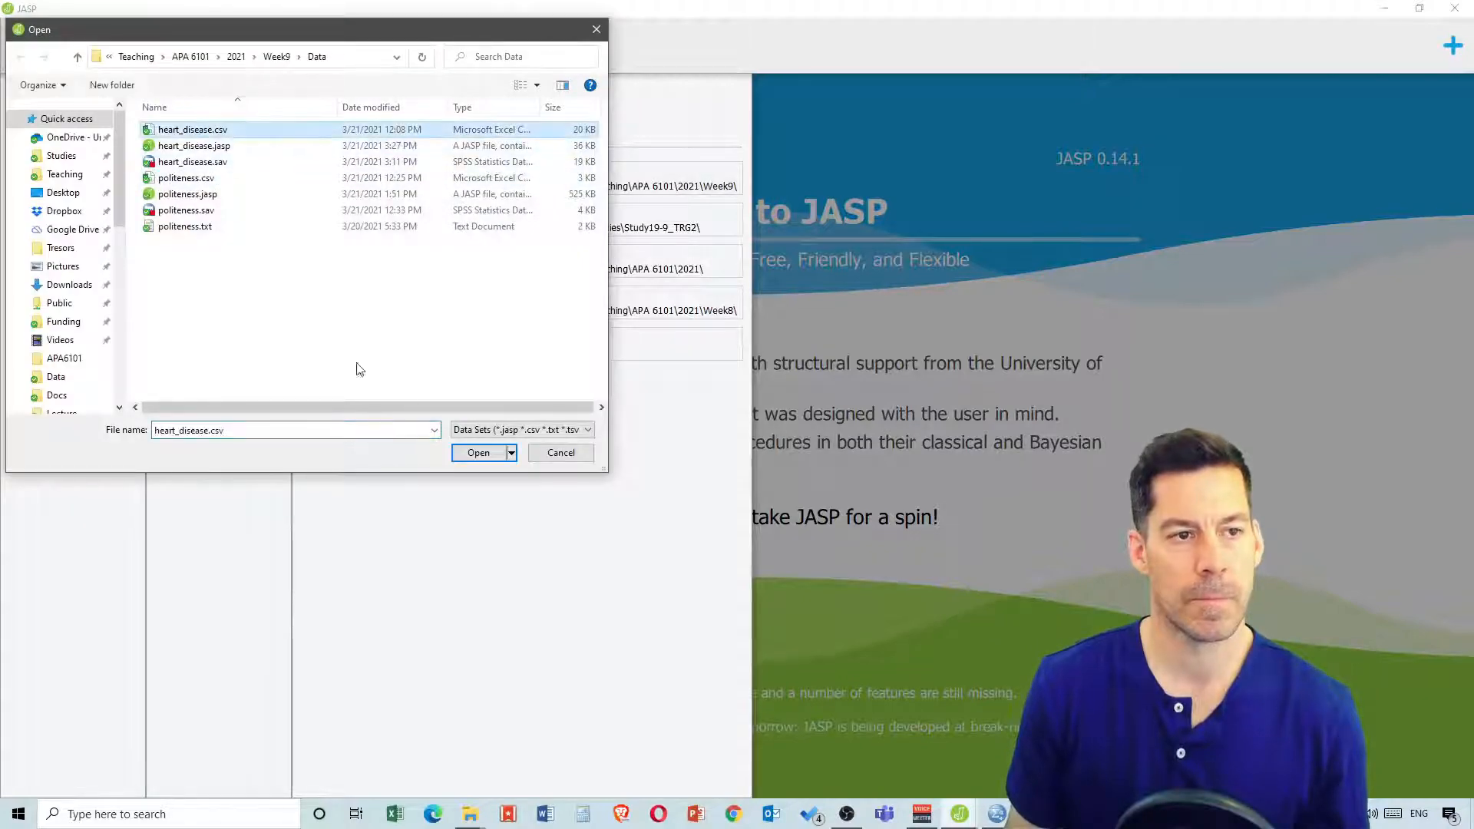
pyautogui.click(467, 453)
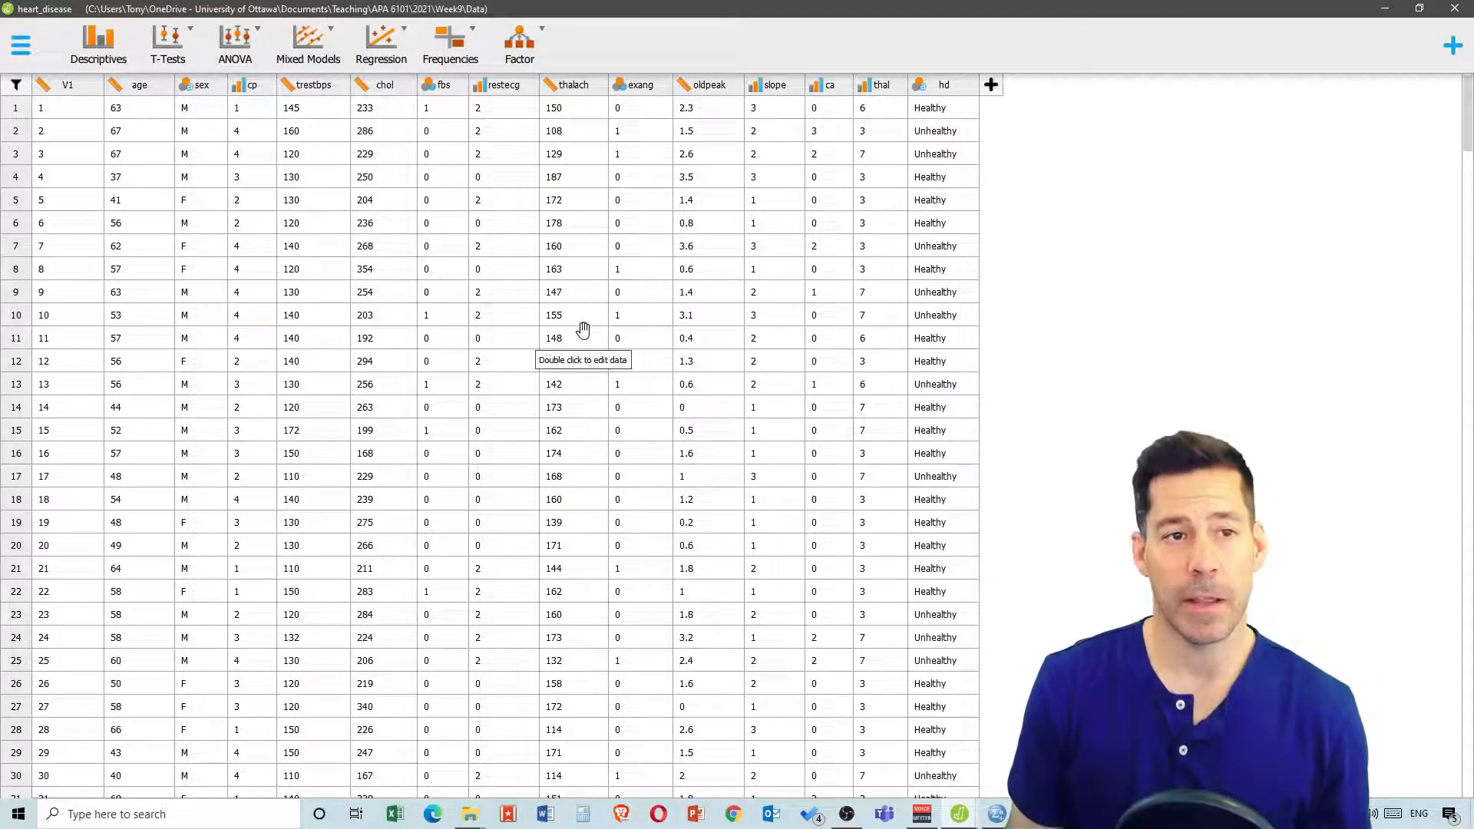
# Start a classical Logistic Regression analysis with hd as the dependent variable
pyautogui.click(400, 43)
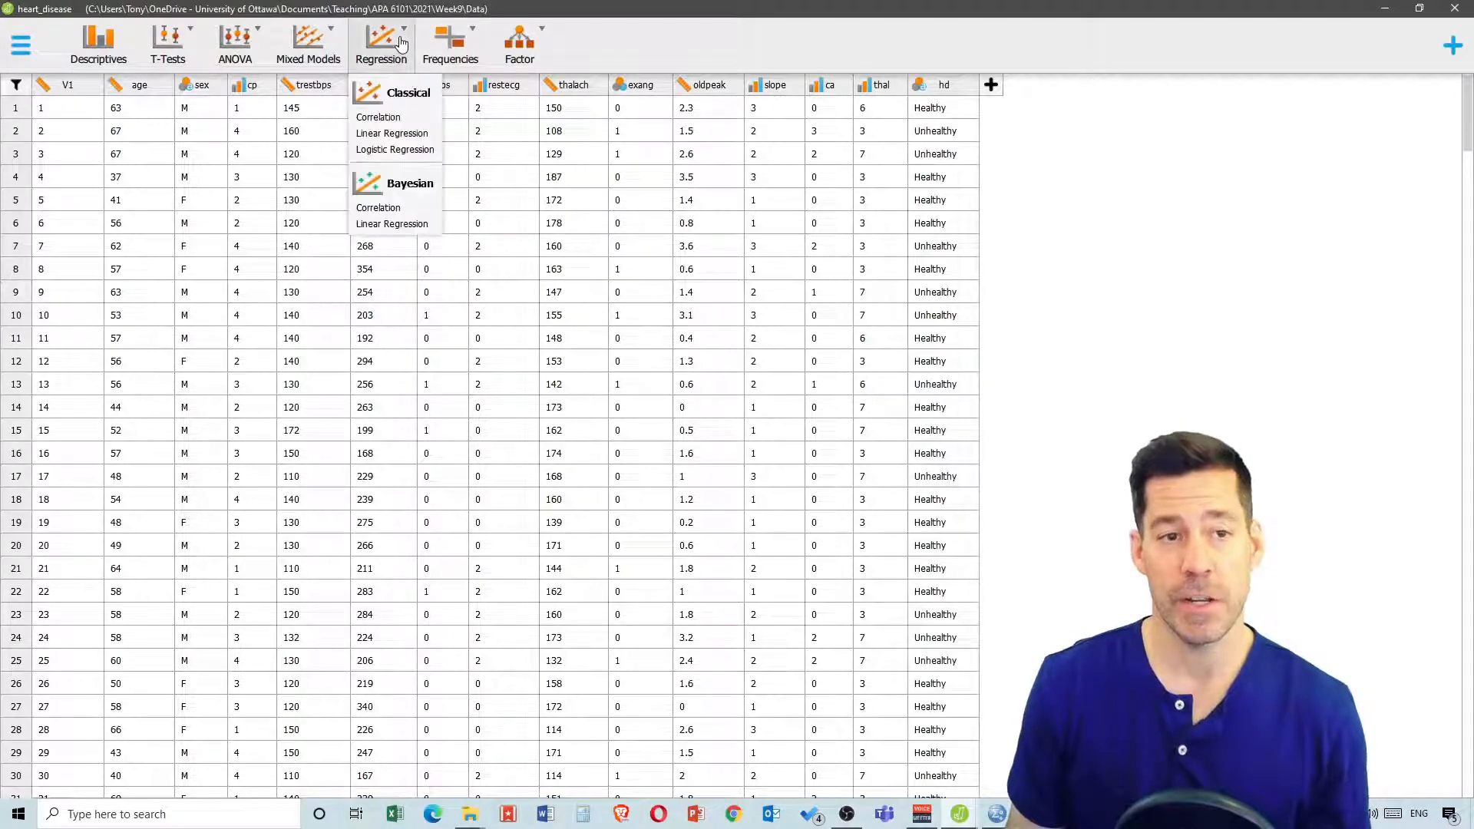
pyautogui.click(418, 150)
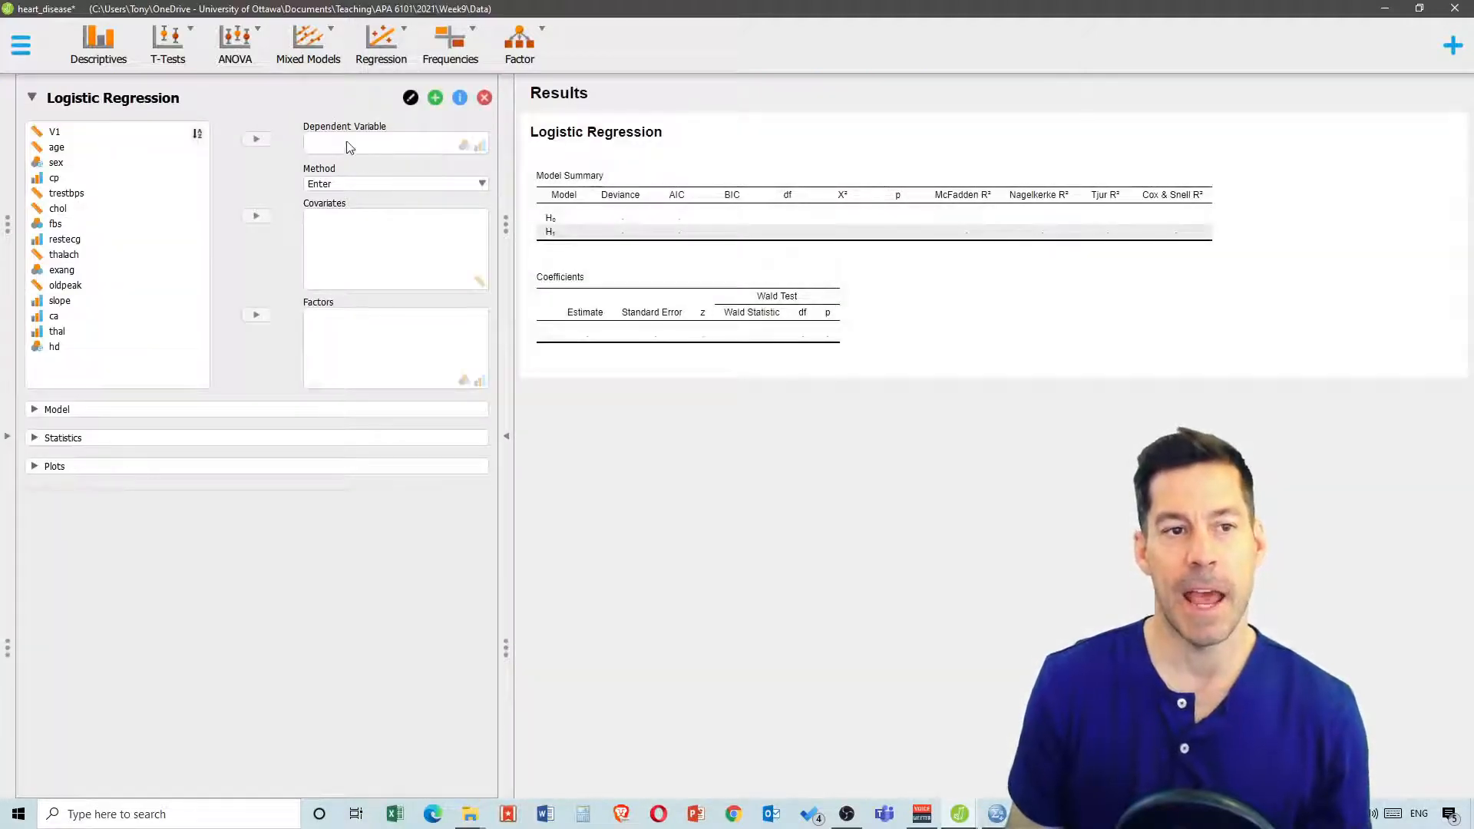
pyautogui.click(54, 346)
pyautogui.click(256, 140)
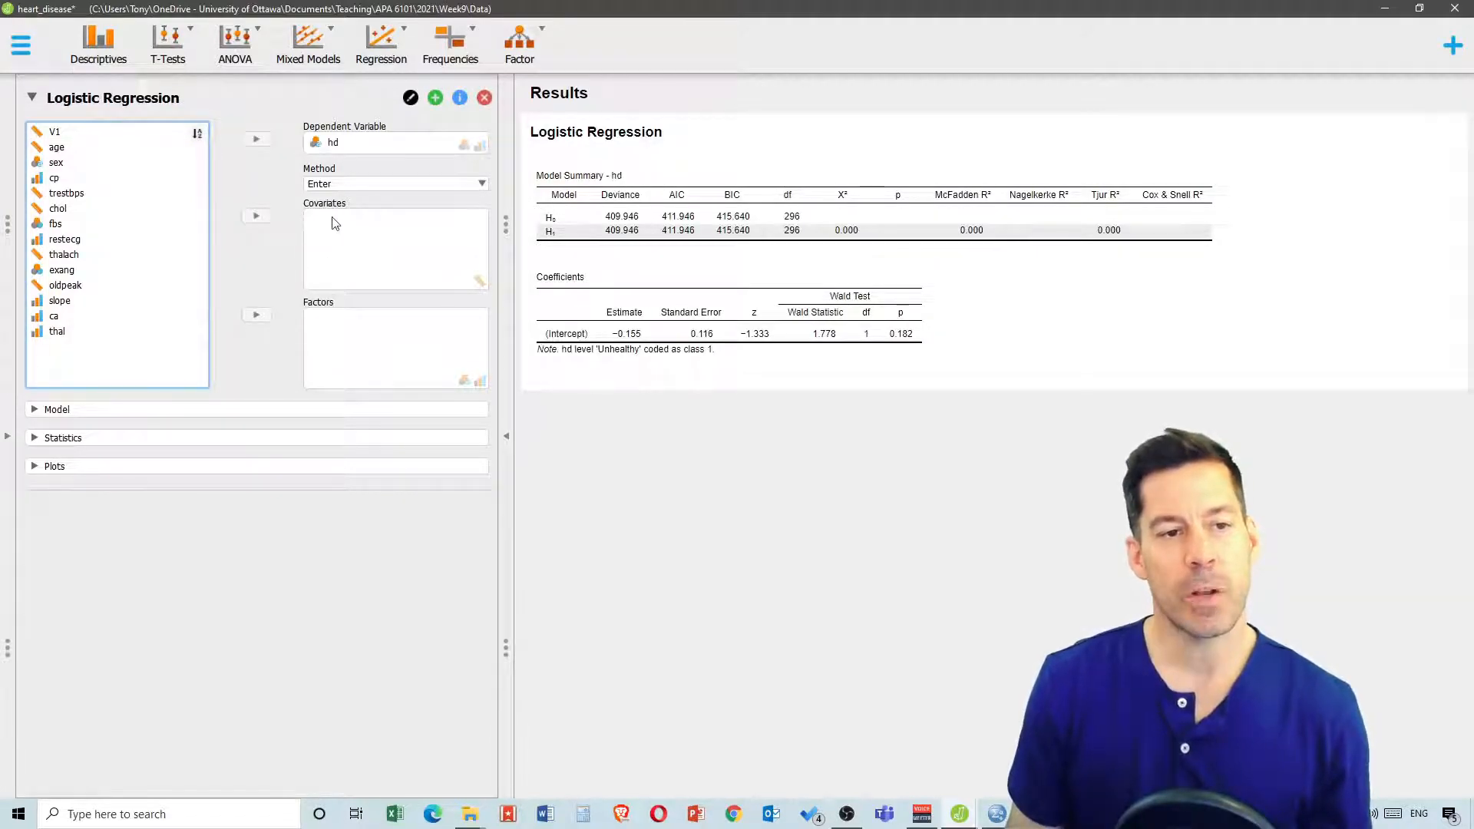
# Add trestbps as a covariate and sex as a factor in the logistic regression
pyautogui.click(69, 195)
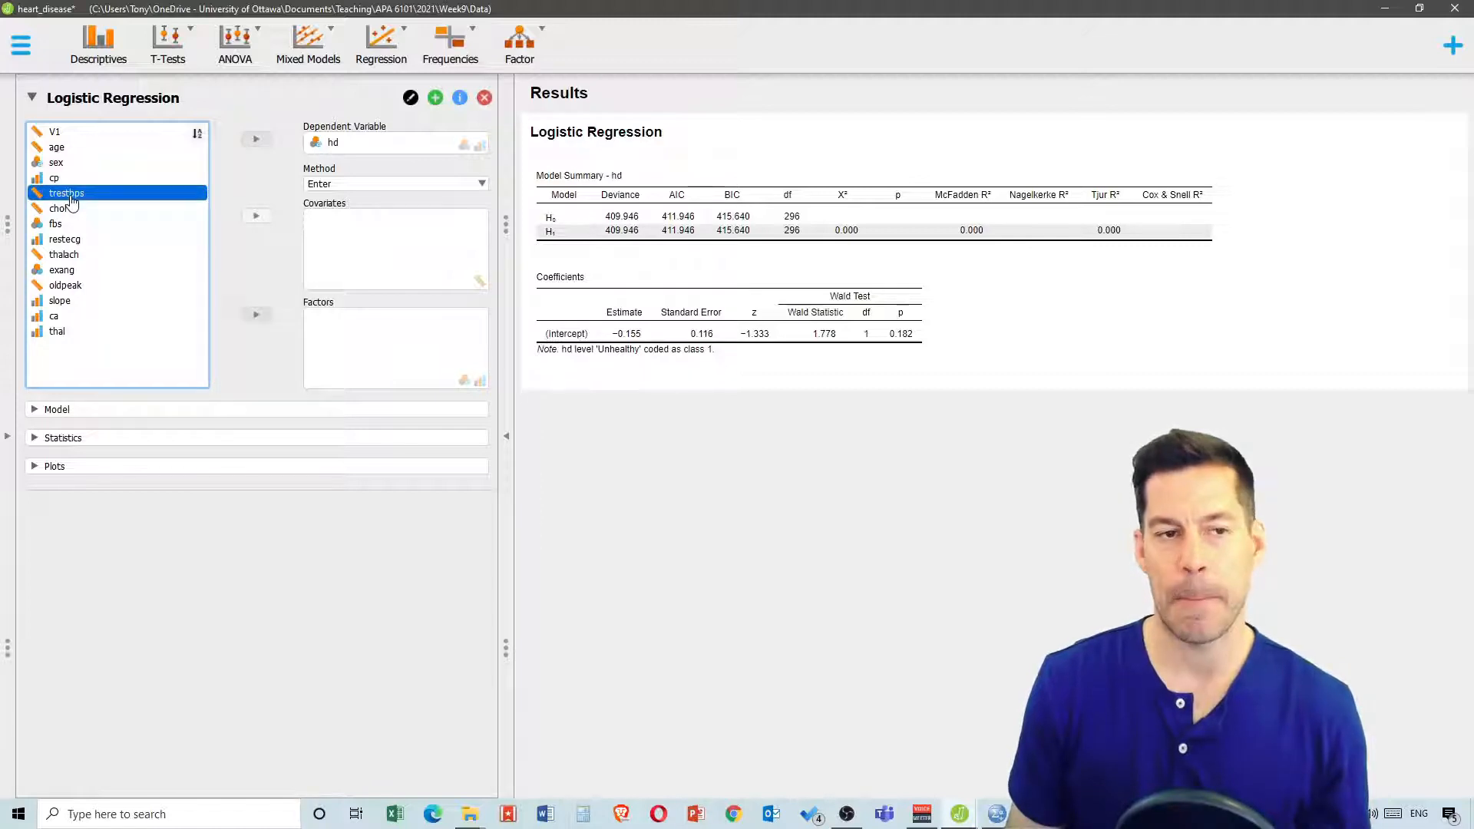
pyautogui.click(255, 217)
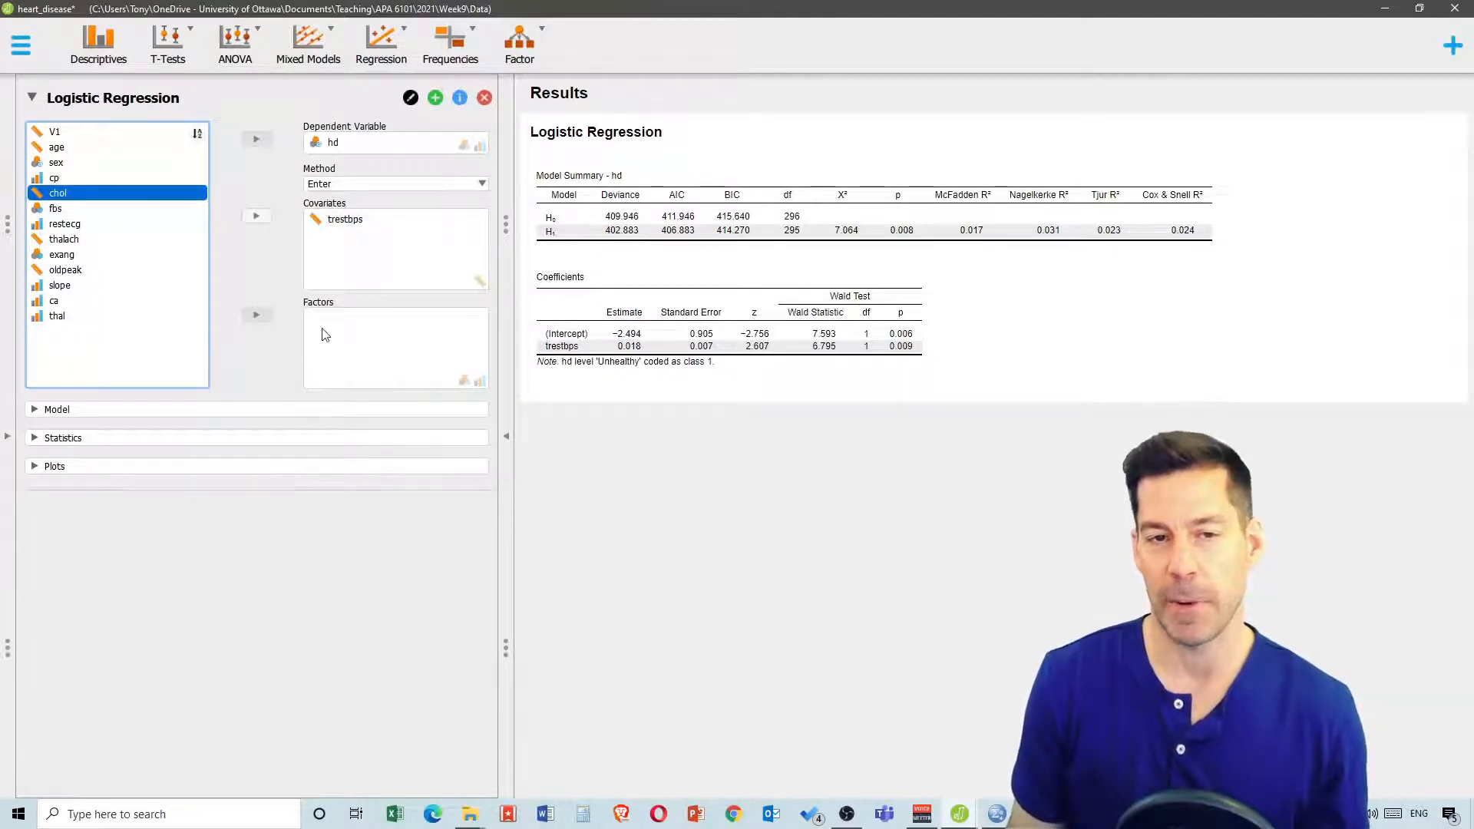
pyautogui.click(50, 163)
pyautogui.click(256, 314)
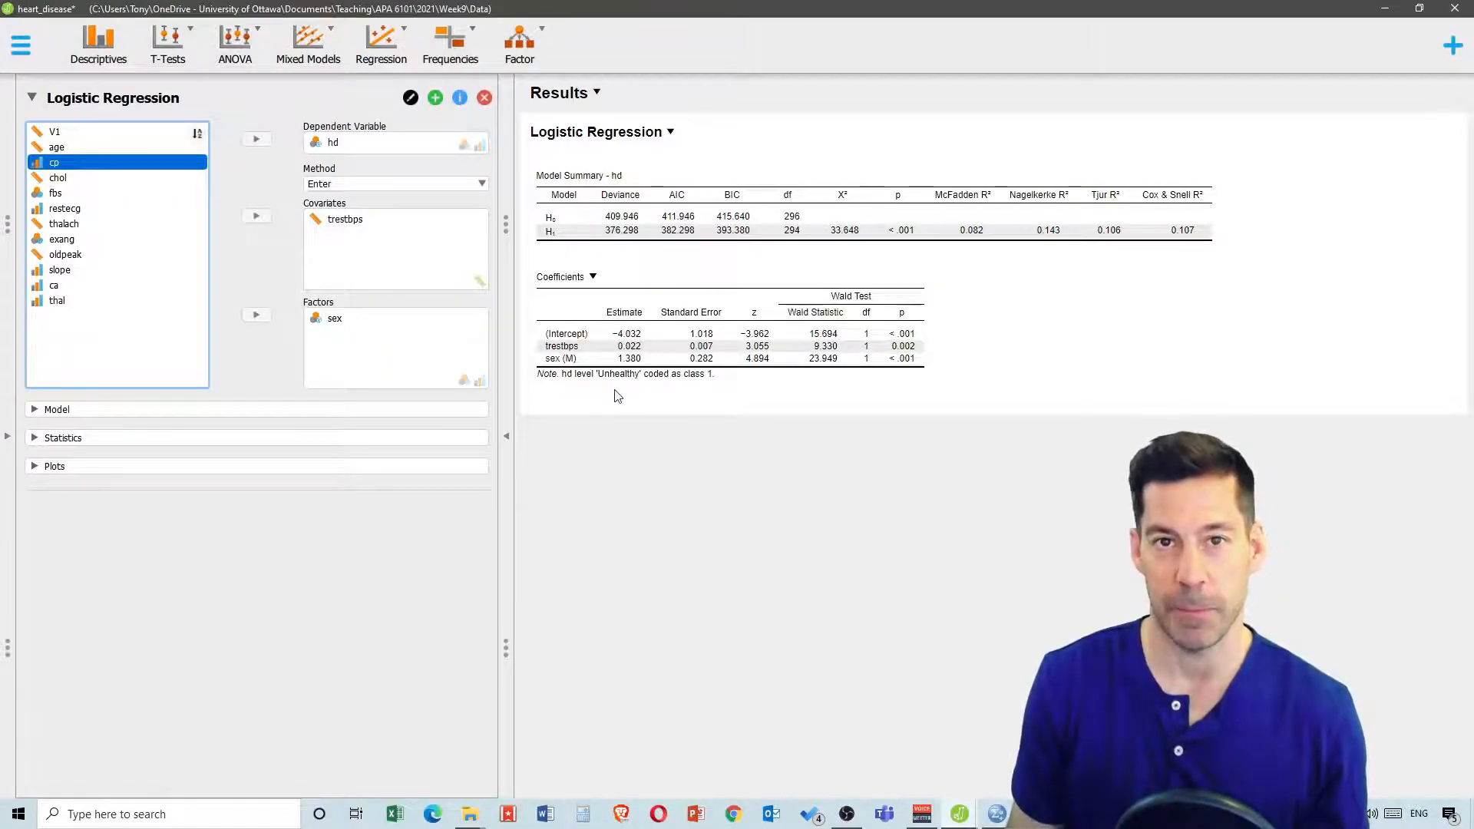
# Enable casewise diagnostics using Cook's distance greater than 1, and turn on the confusion matrix
pyautogui.click(32, 439)
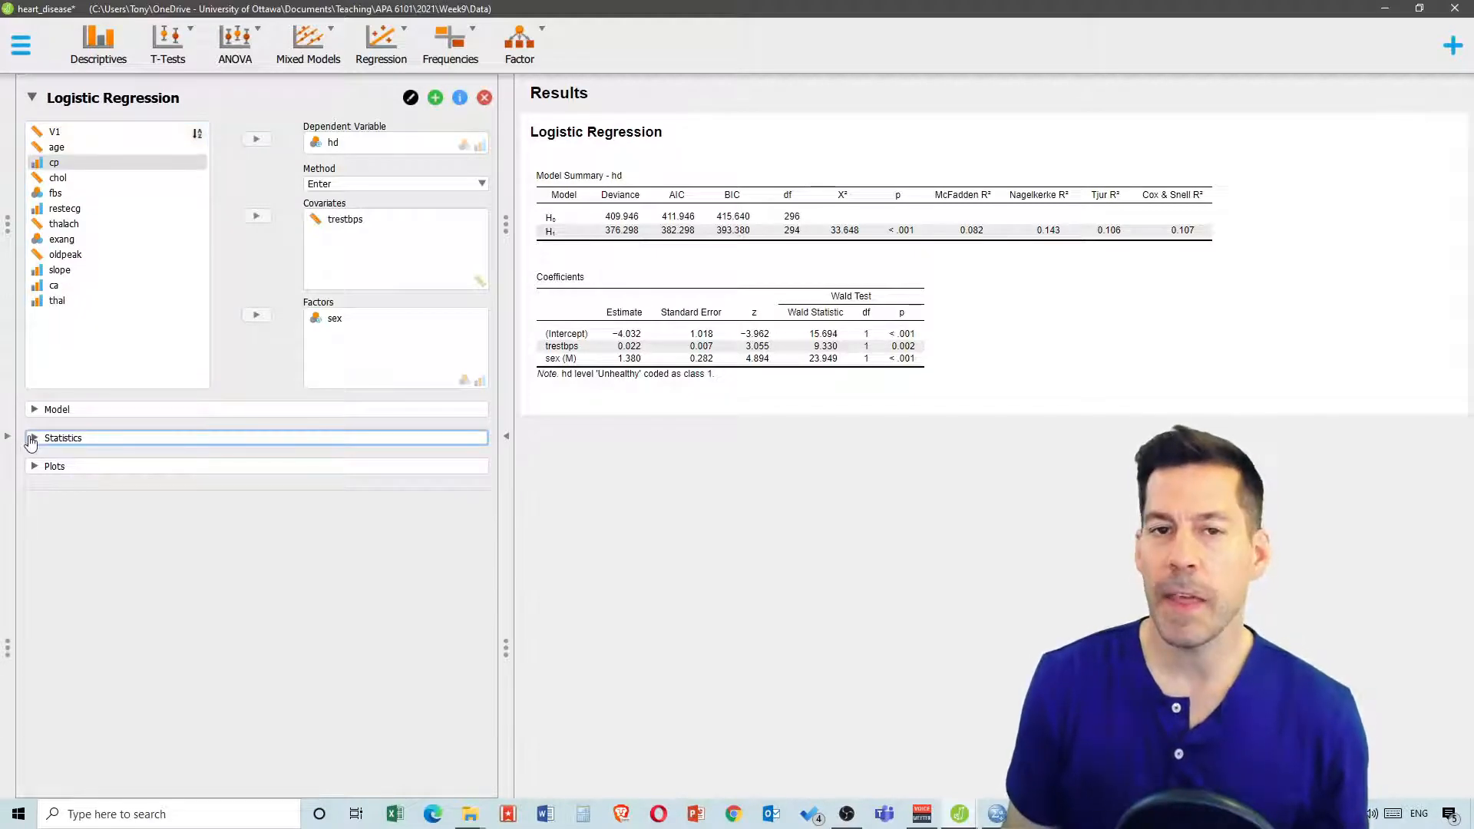
pyautogui.click(31, 439)
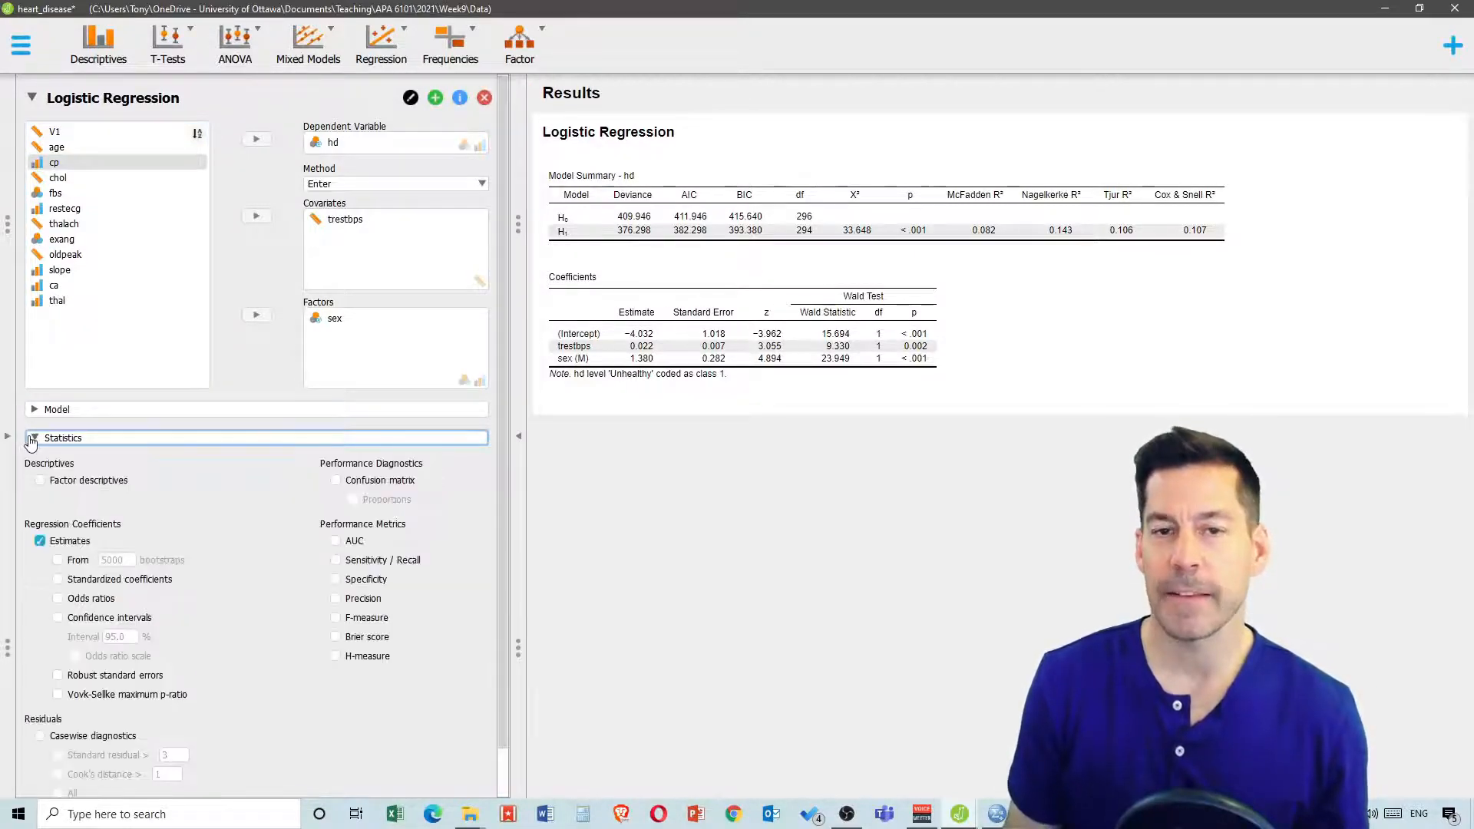
pyautogui.scroll(-1, 159, 407)
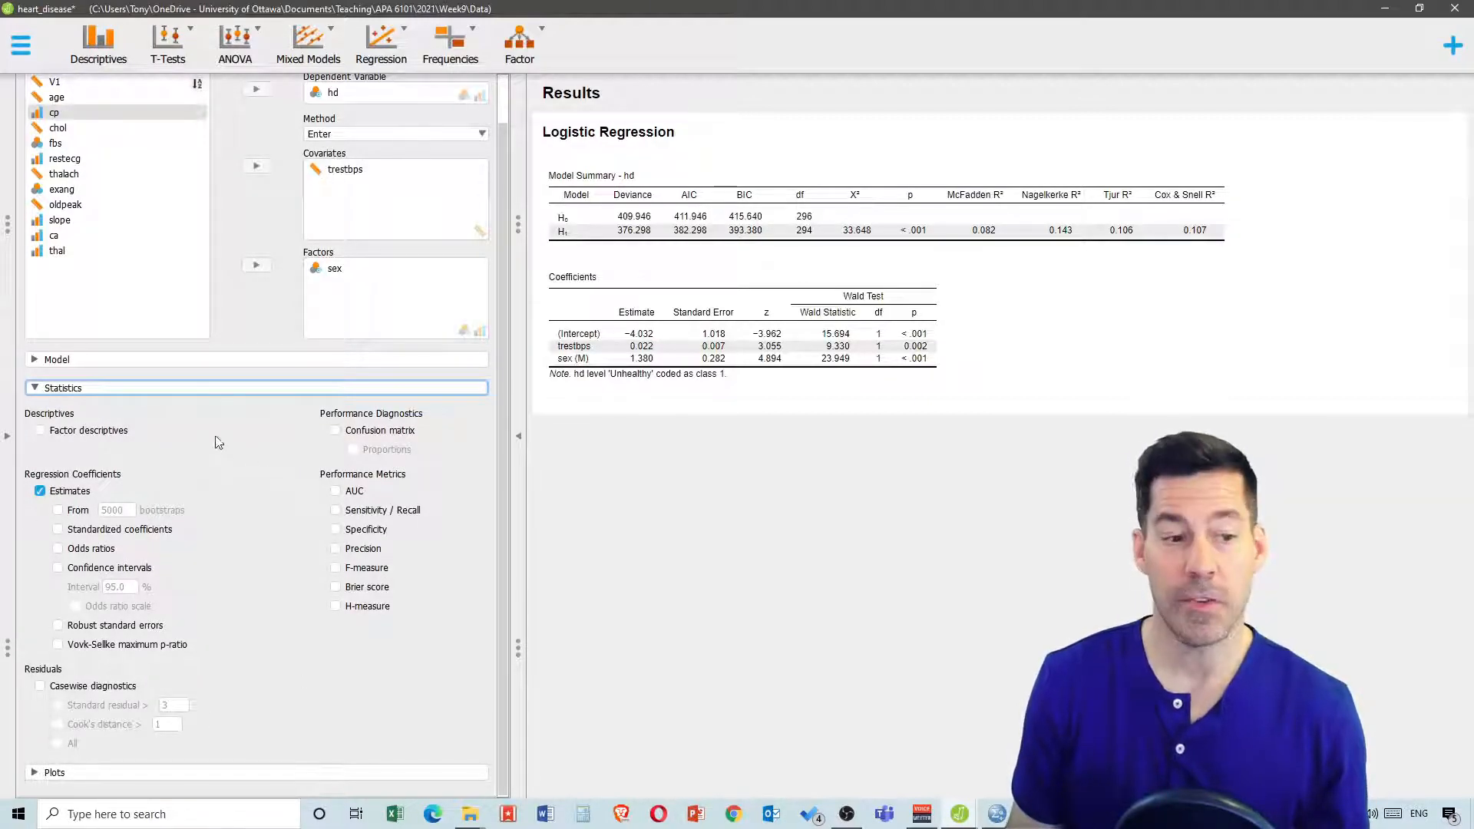
pyautogui.click(40, 687)
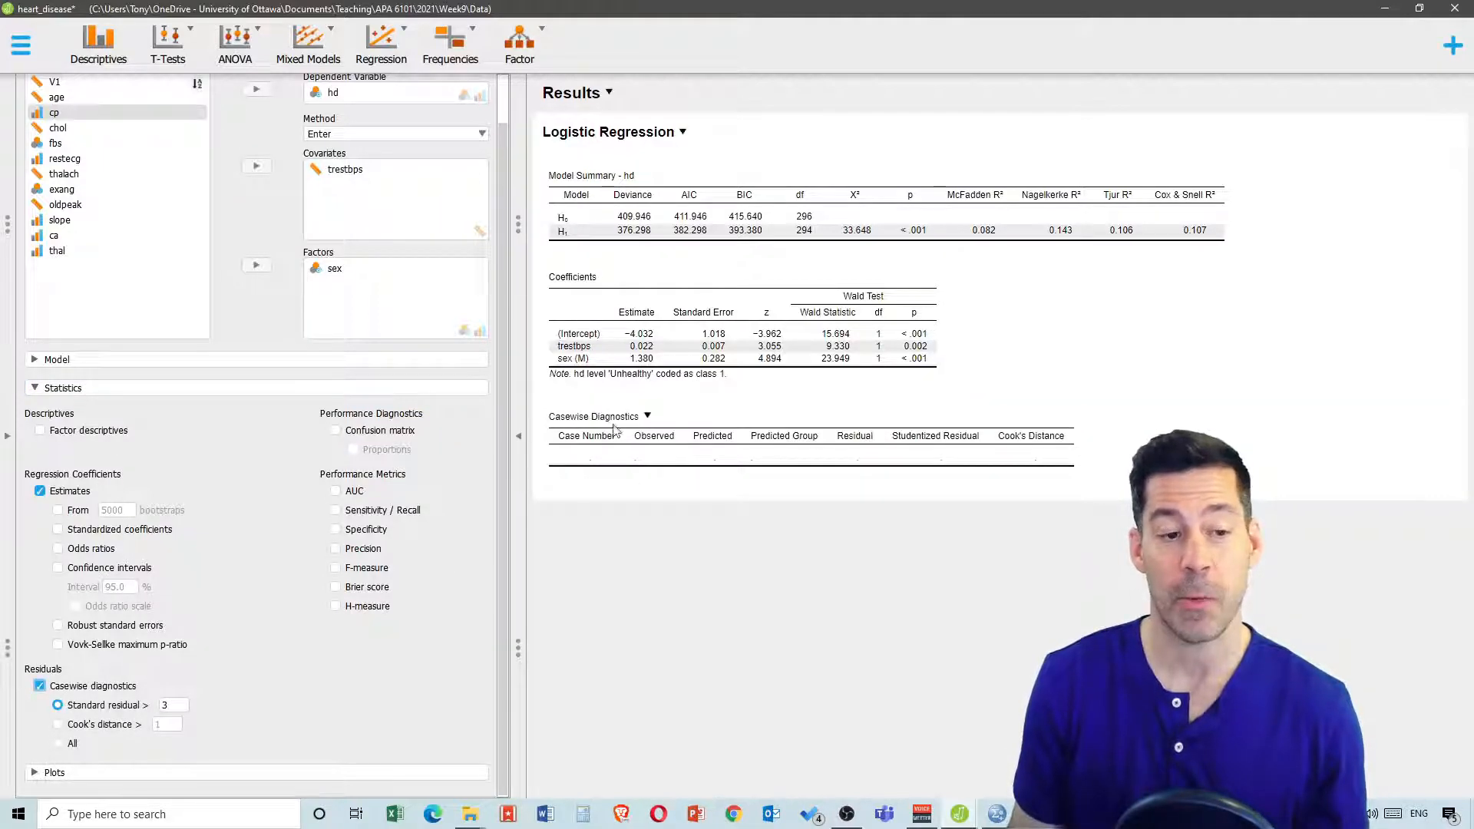
pyautogui.click(59, 725)
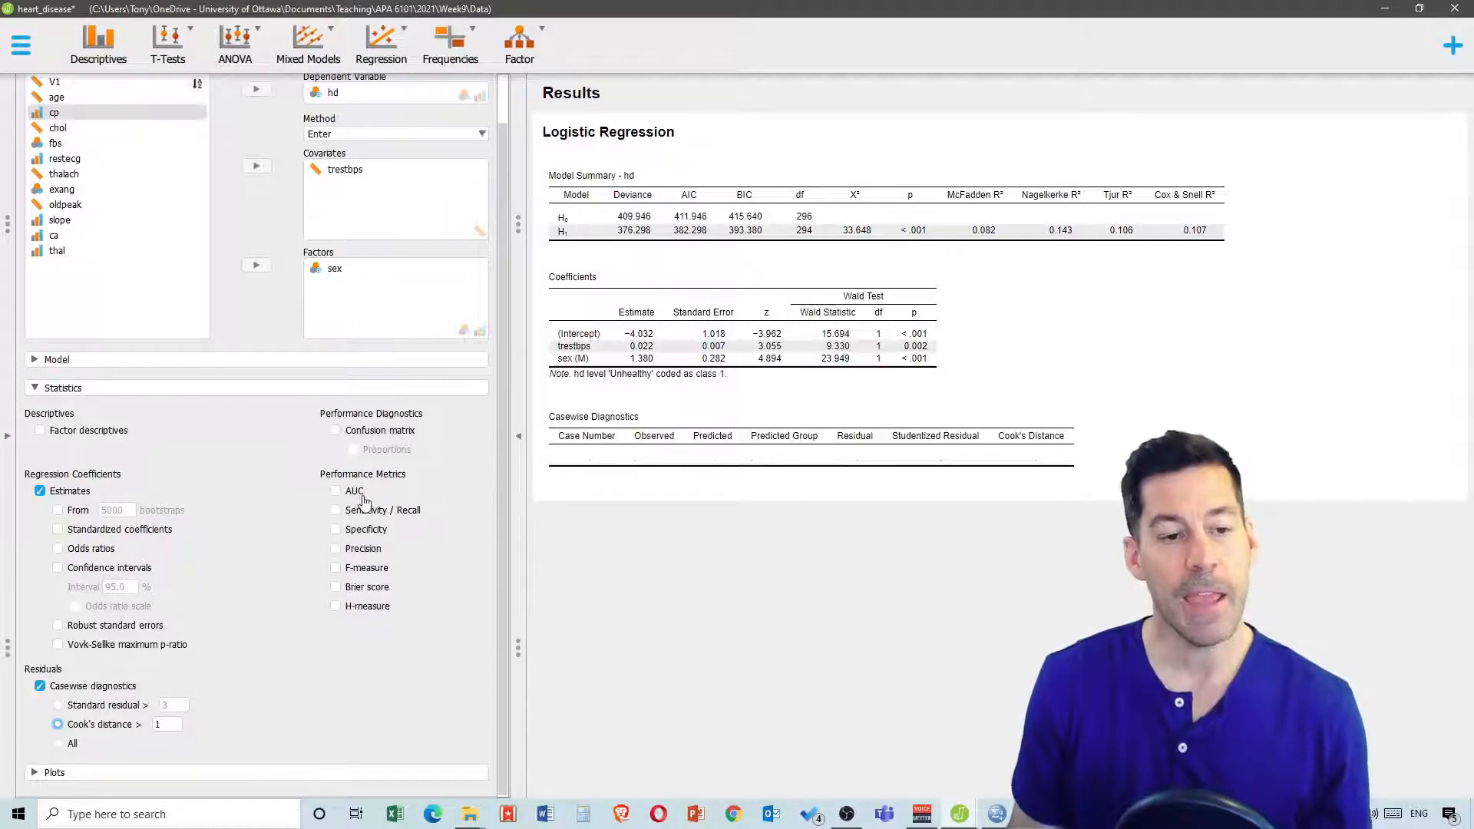
pyautogui.click(335, 430)
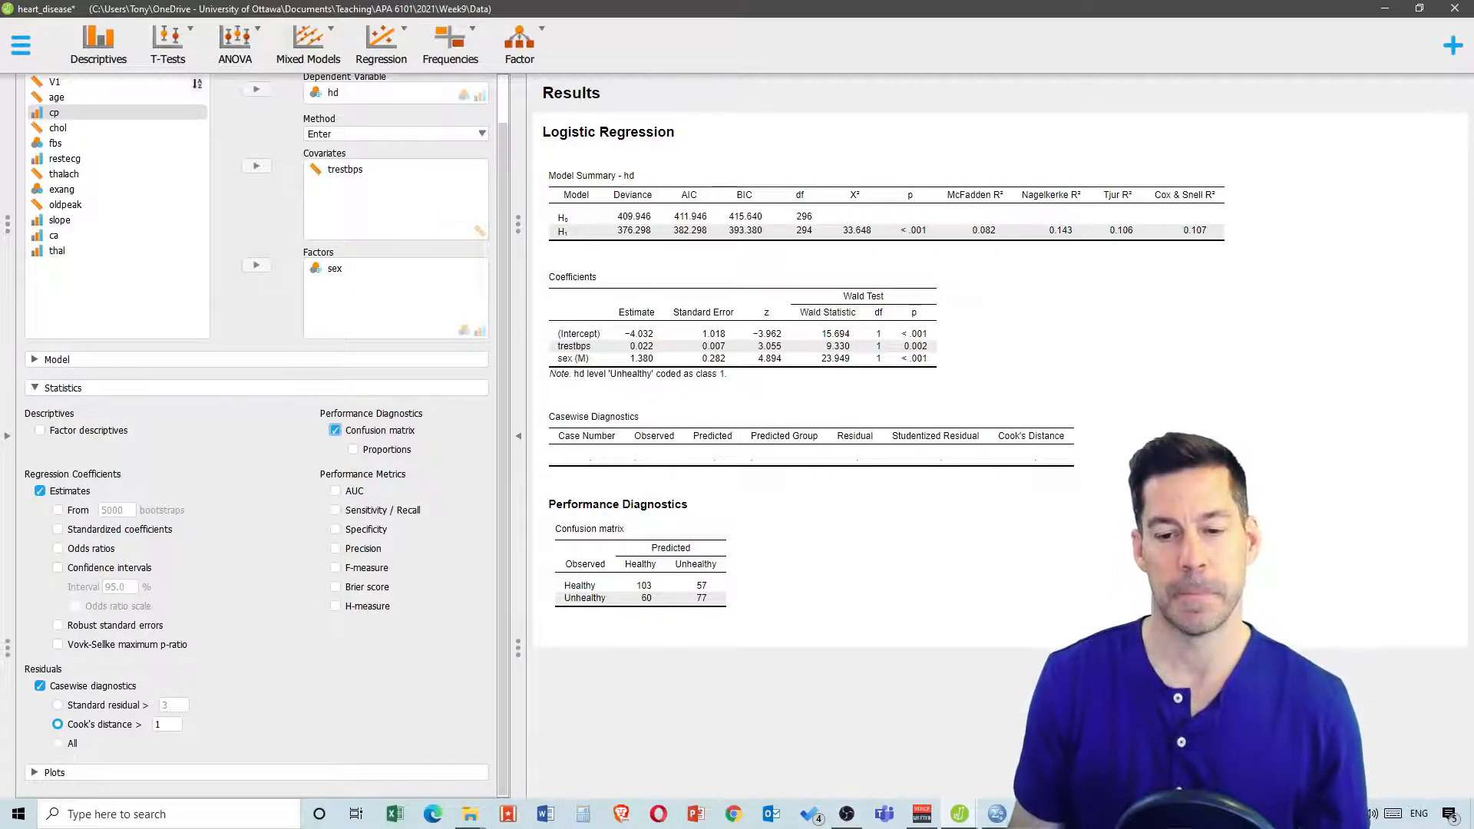
# Switch to RStudio and duplicate the LME analysis code block beneath a new #logistic comment line
pyautogui.click(1034, 814)
pyautogui.click(967, 749)
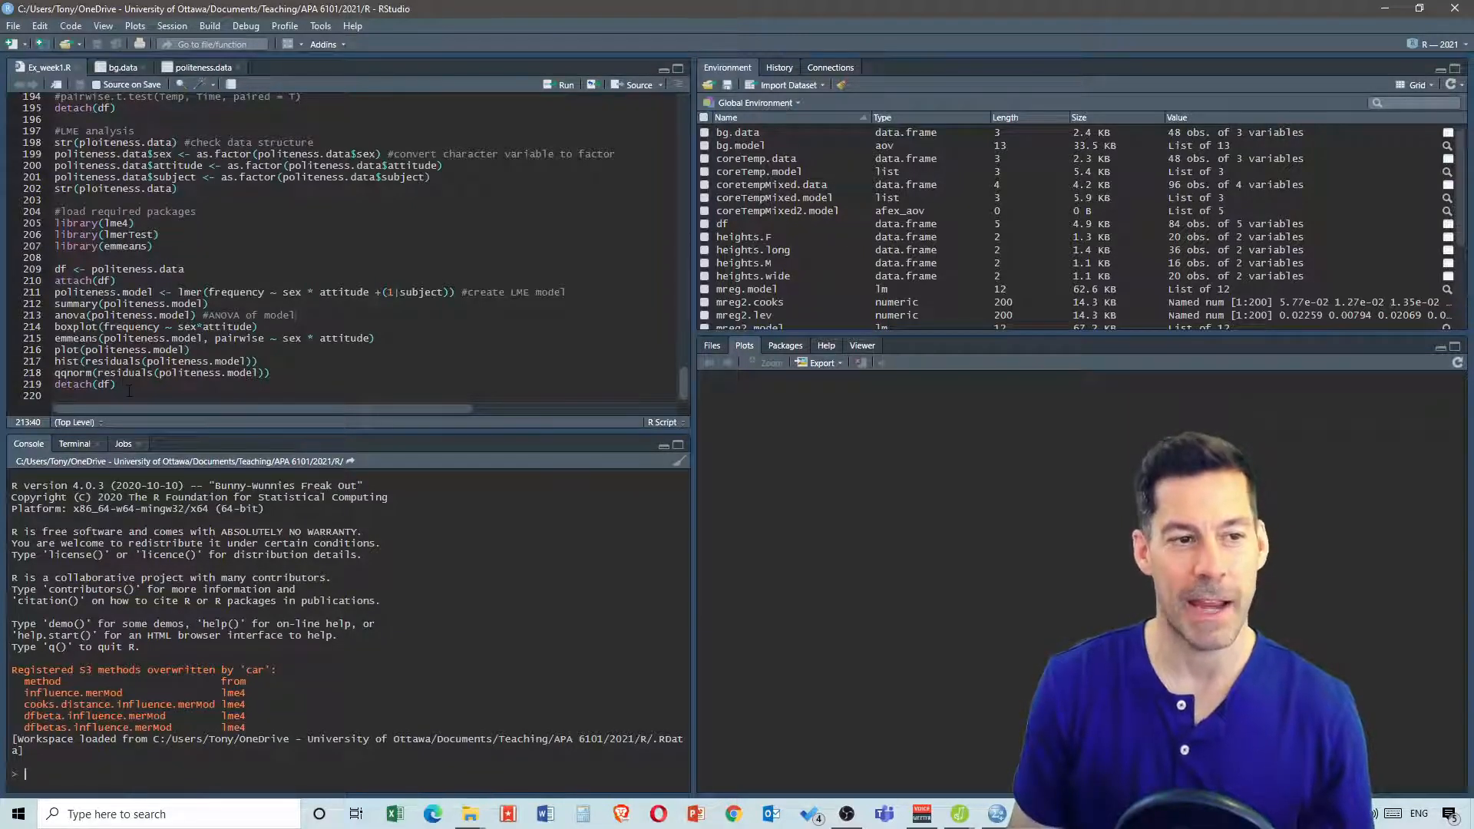
pyautogui.moveTo(115, 384); pyautogui.dragTo(54, 268)
pyautogui.hotkey('ctrl', 'c')
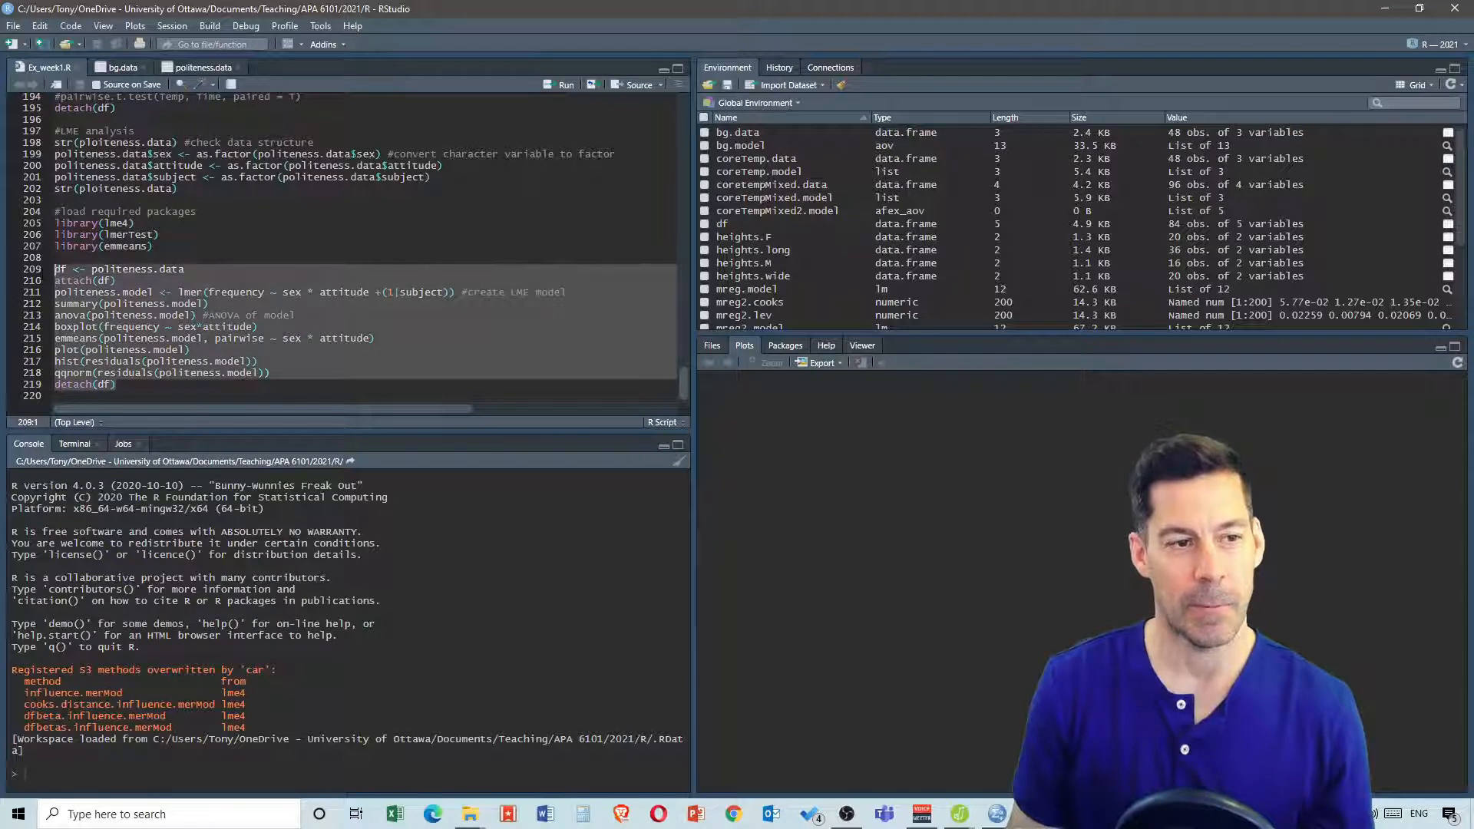
pyautogui.click(134, 386)
pyautogui.press('Return')
pyautogui.press('Return')
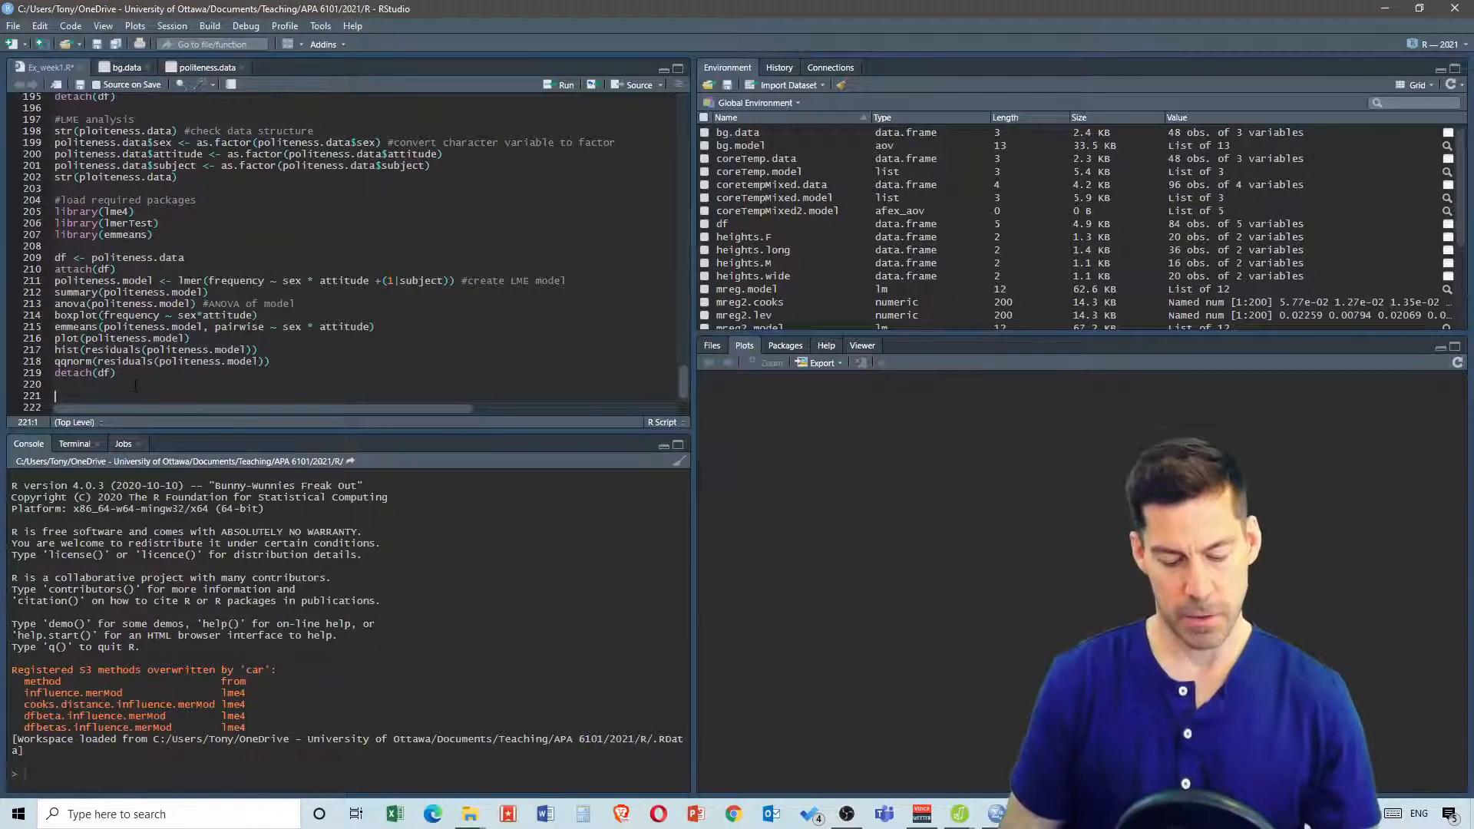
pyautogui.write('#log')
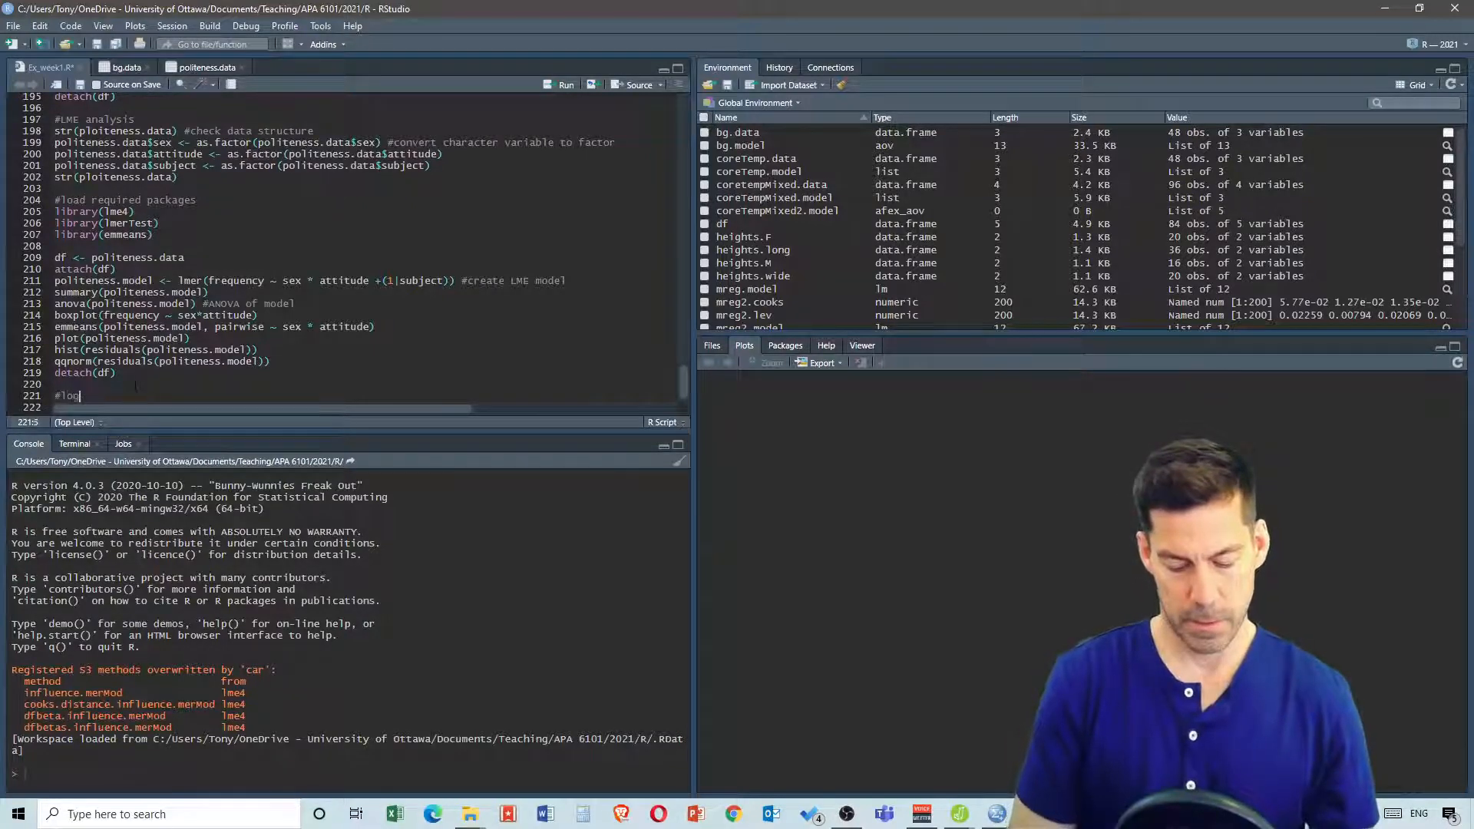
pyautogui.write('istic')
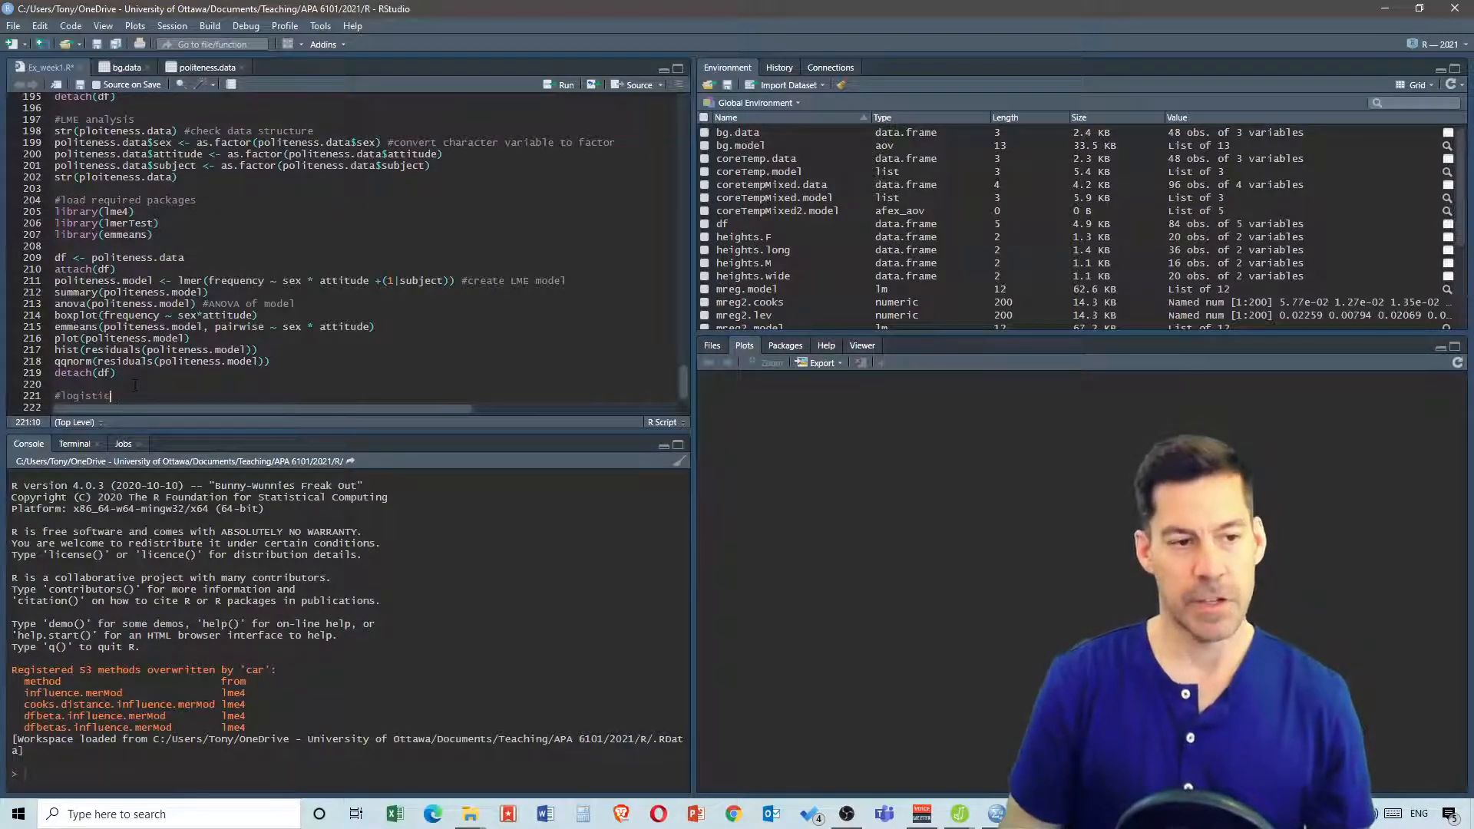
pyautogui.press('Return')
pyautogui.hotkey('ctrl', 'v')
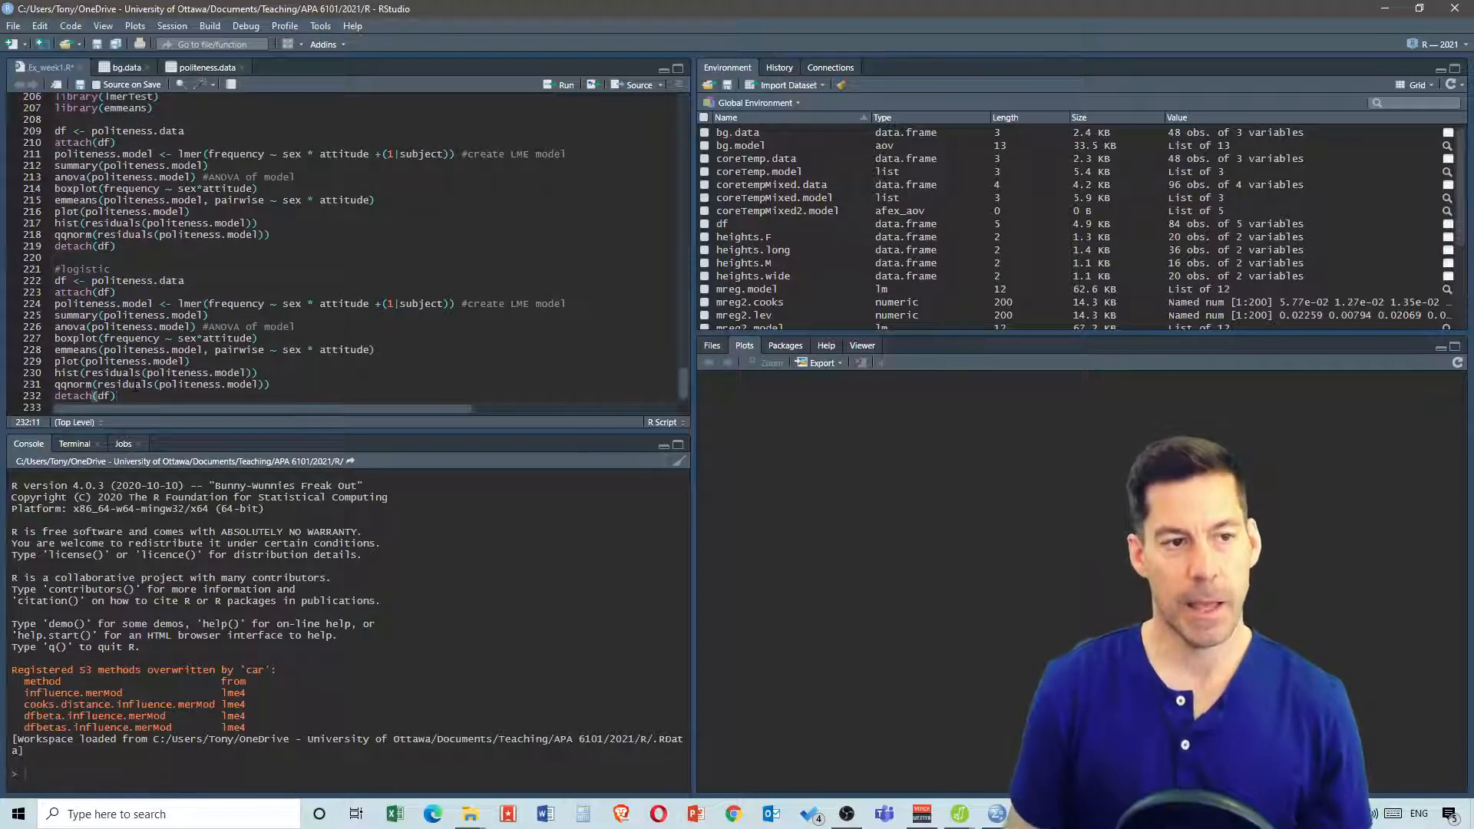
# Delete the pasted model-fitting lines, keeping the df, attach and detach lines separated by blank lines
pyautogui.click(175, 280)
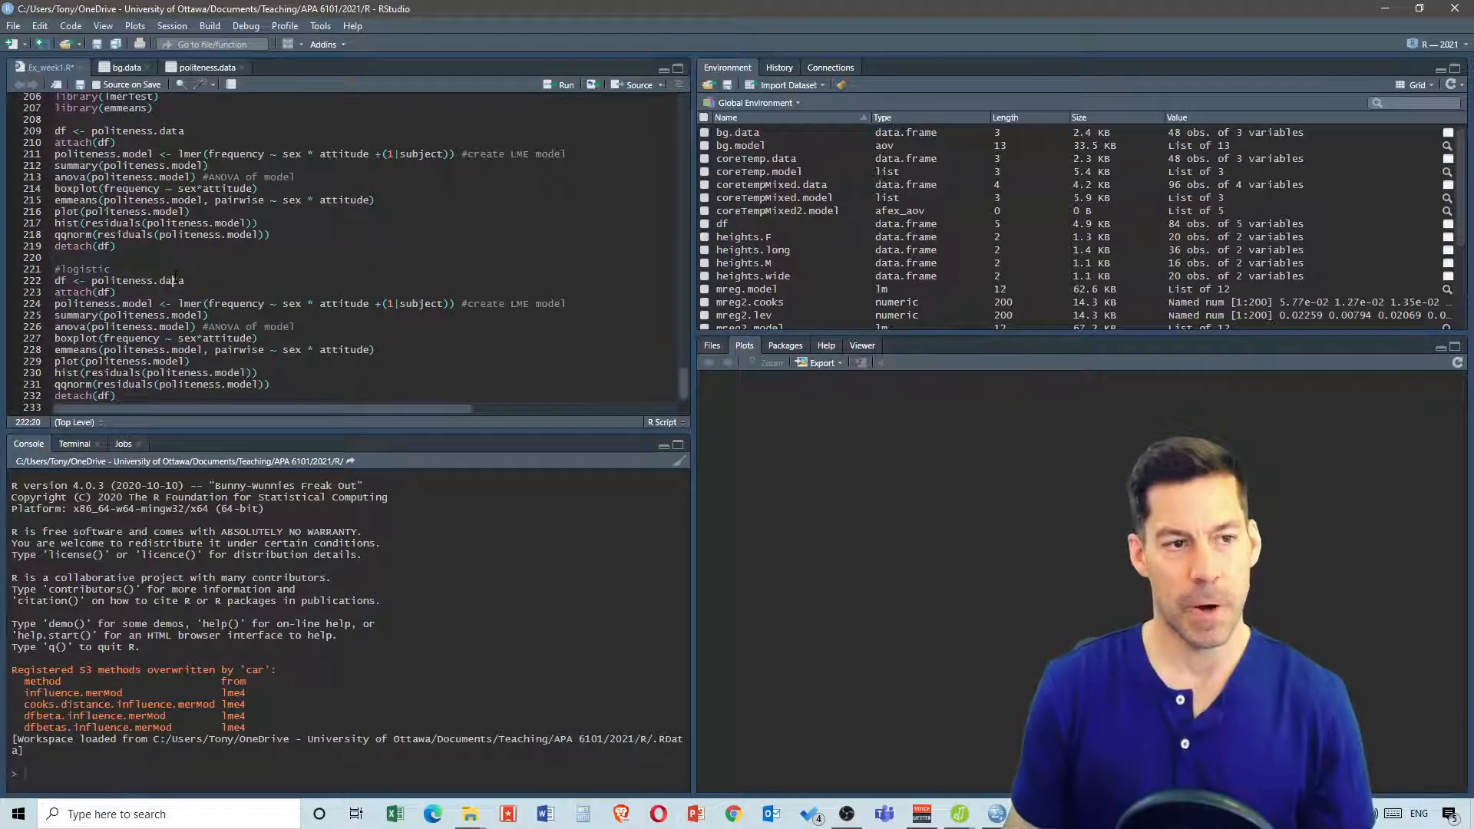
pyautogui.click(165, 262)
pyautogui.click(133, 267)
pyautogui.press('Return')
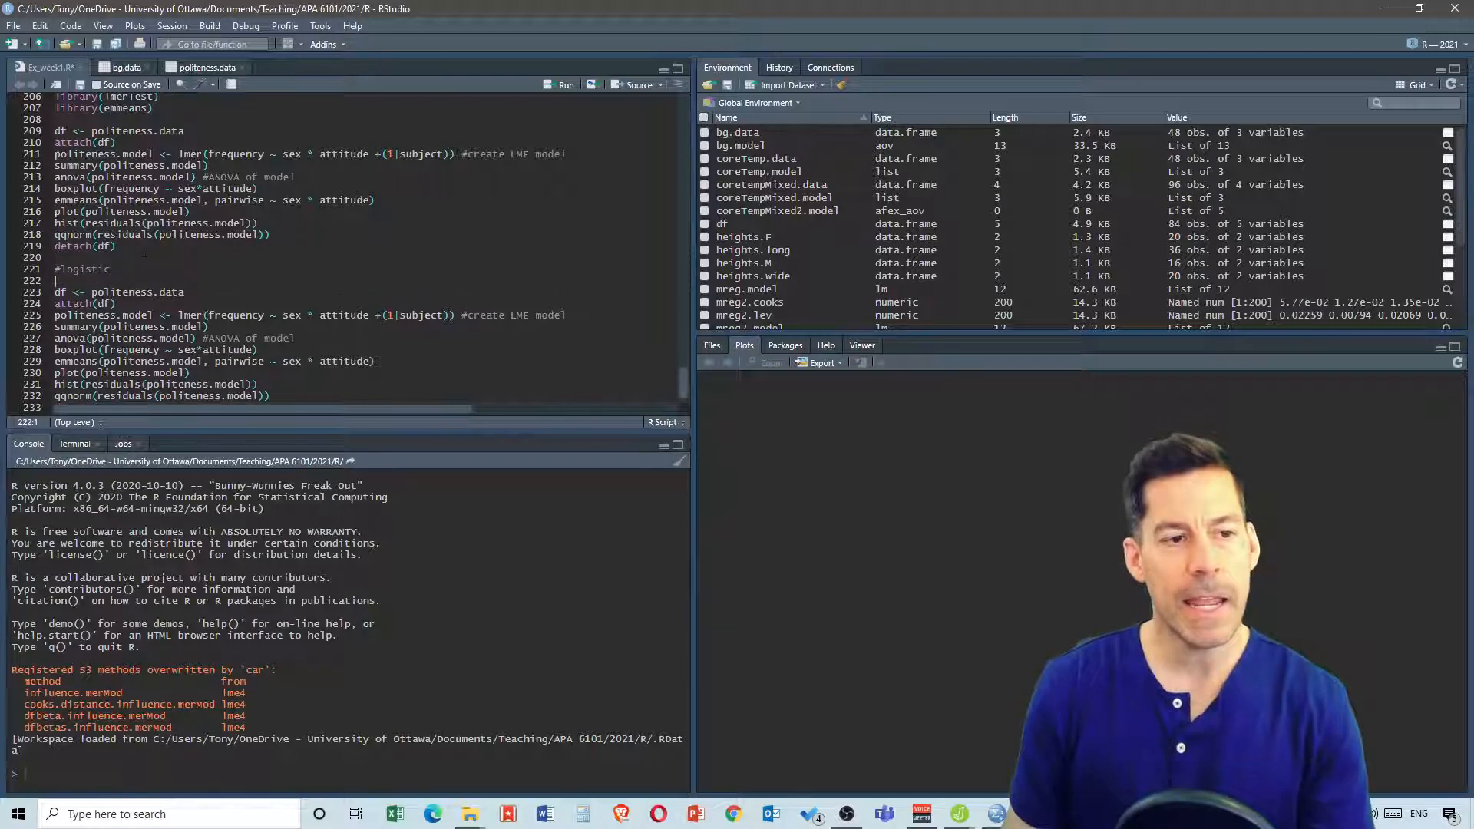
pyautogui.scroll(-1, 133, 259)
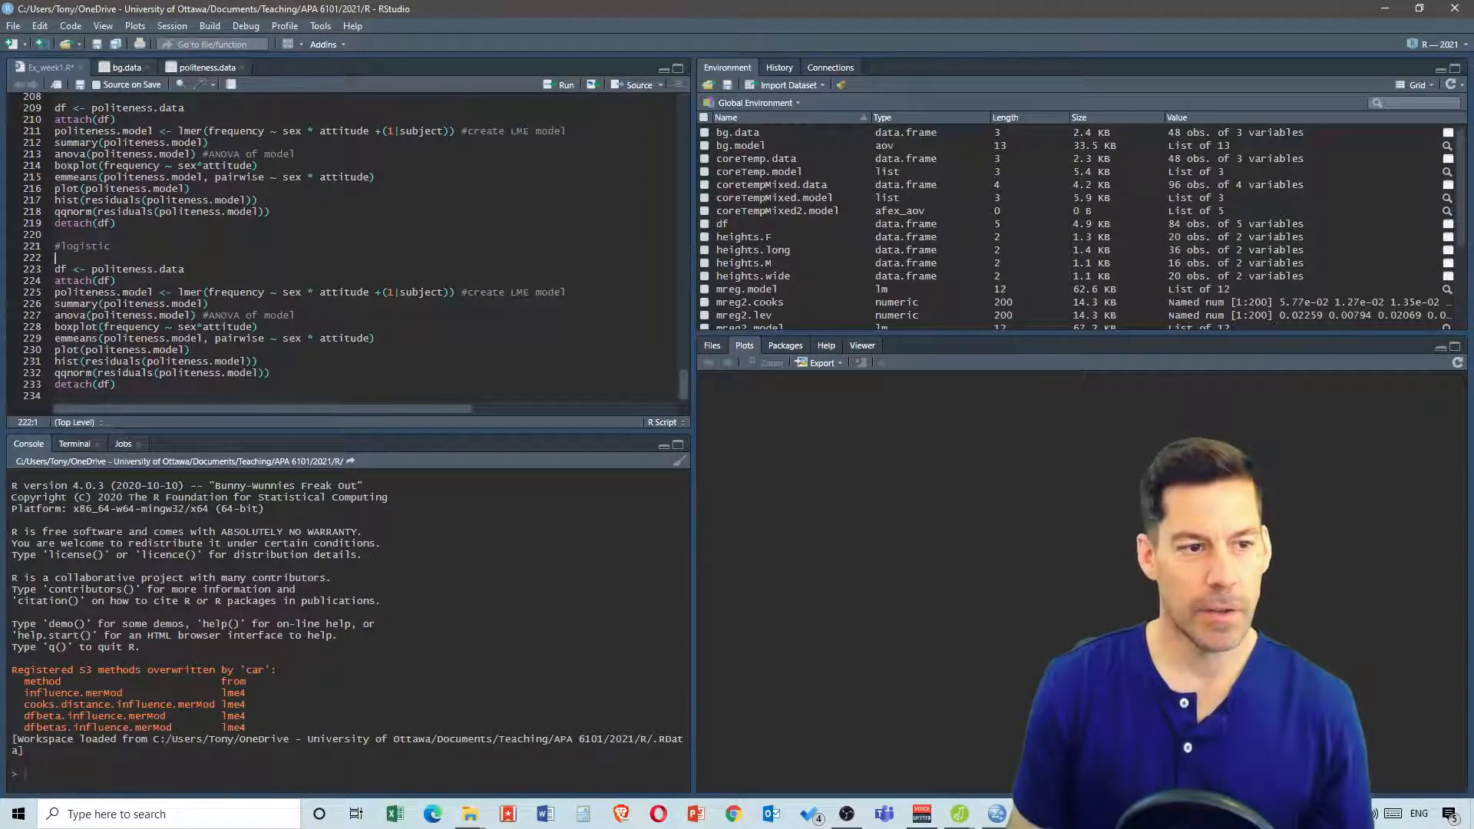
pyautogui.moveTo(272, 373); pyautogui.dragTo(54, 293)
pyautogui.press('Delete')
pyautogui.press('Return')
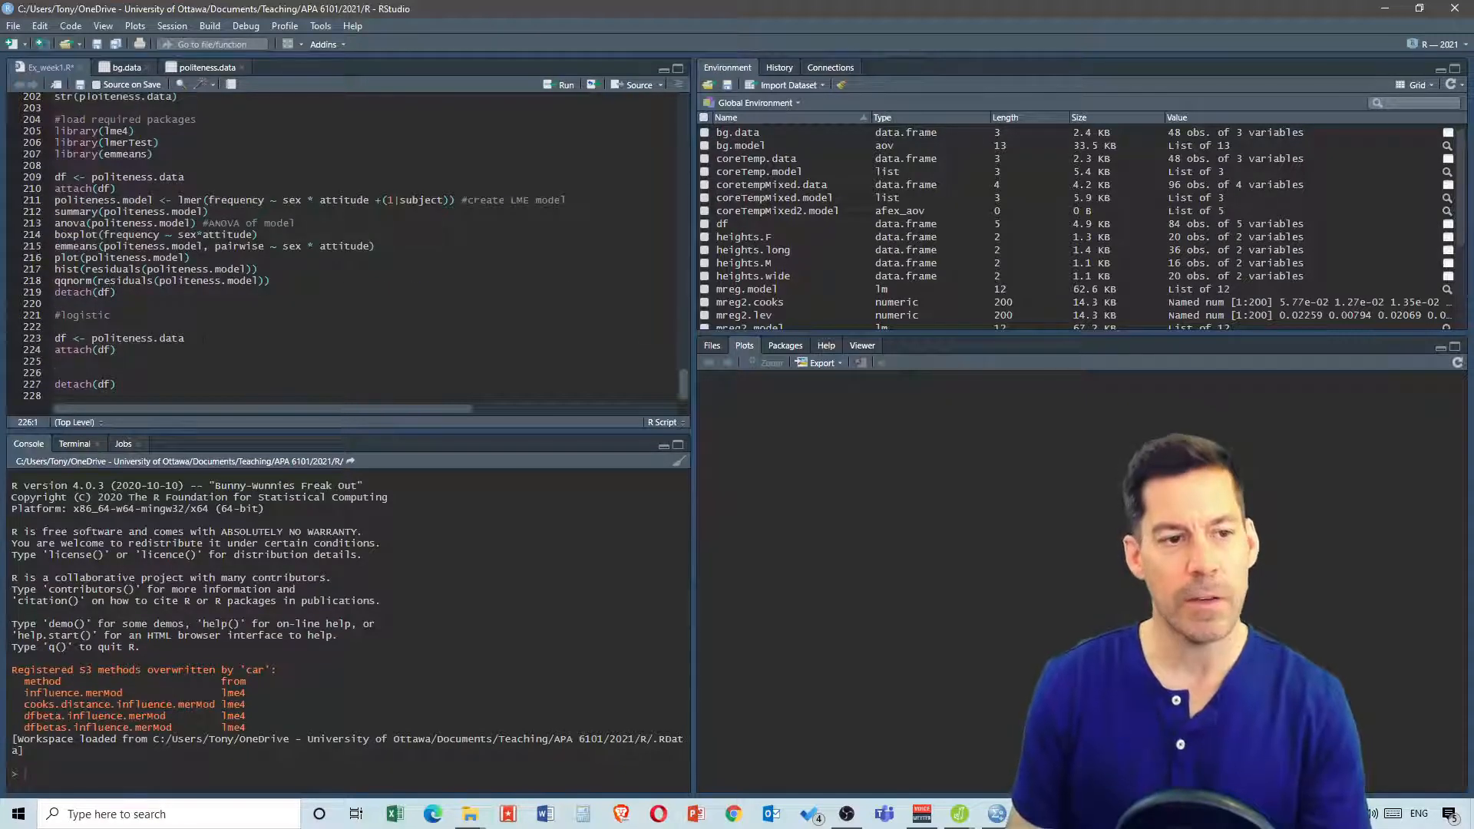
pyautogui.click(198, 339)
pyautogui.press('Return')
pyautogui.press('Return')
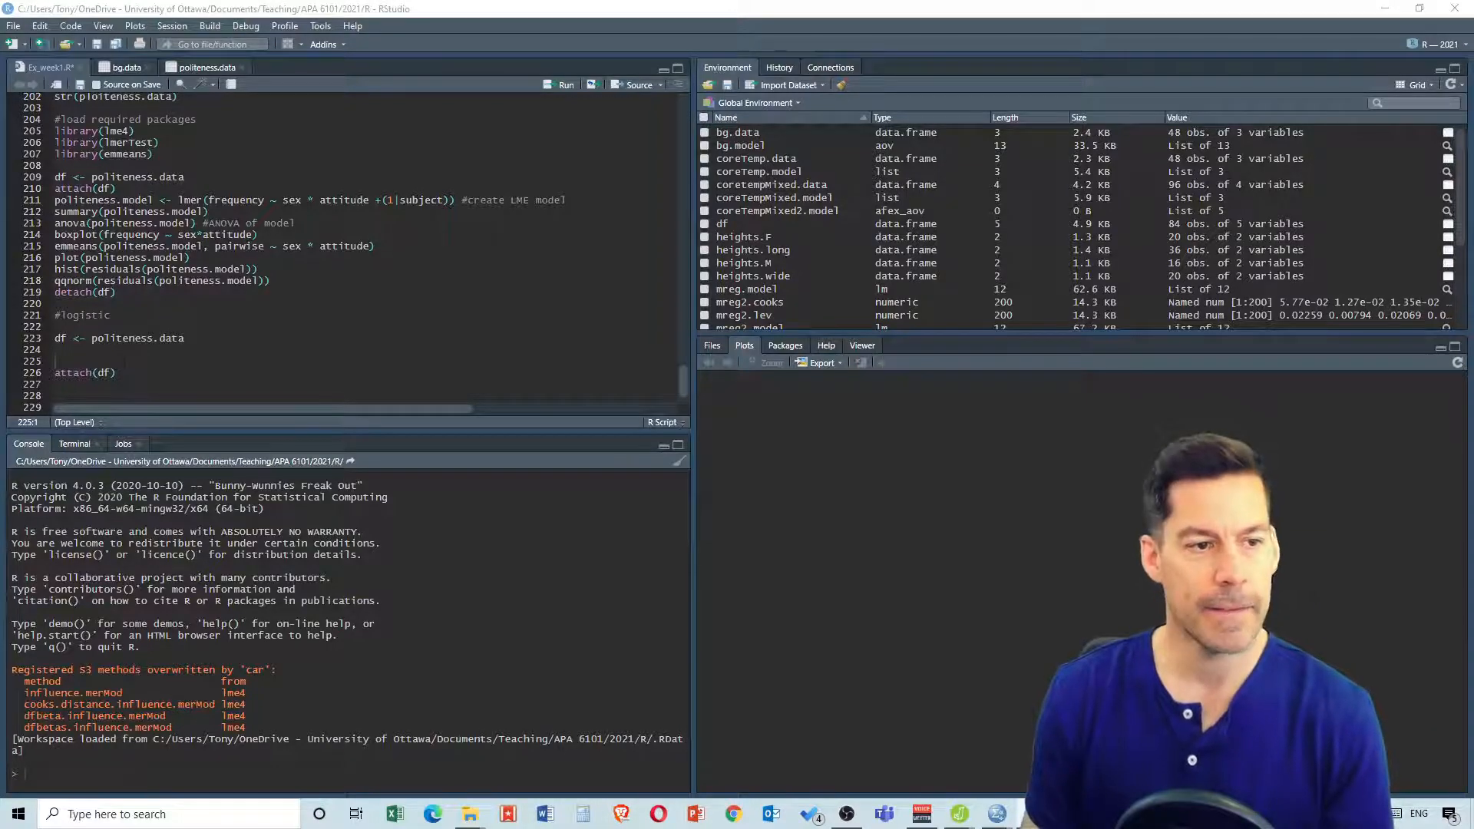
# Paste and run a source() line loading logit2prob.R from sebastiansauer.github.io under the #logistic comment
pyautogui.click(105, 351)
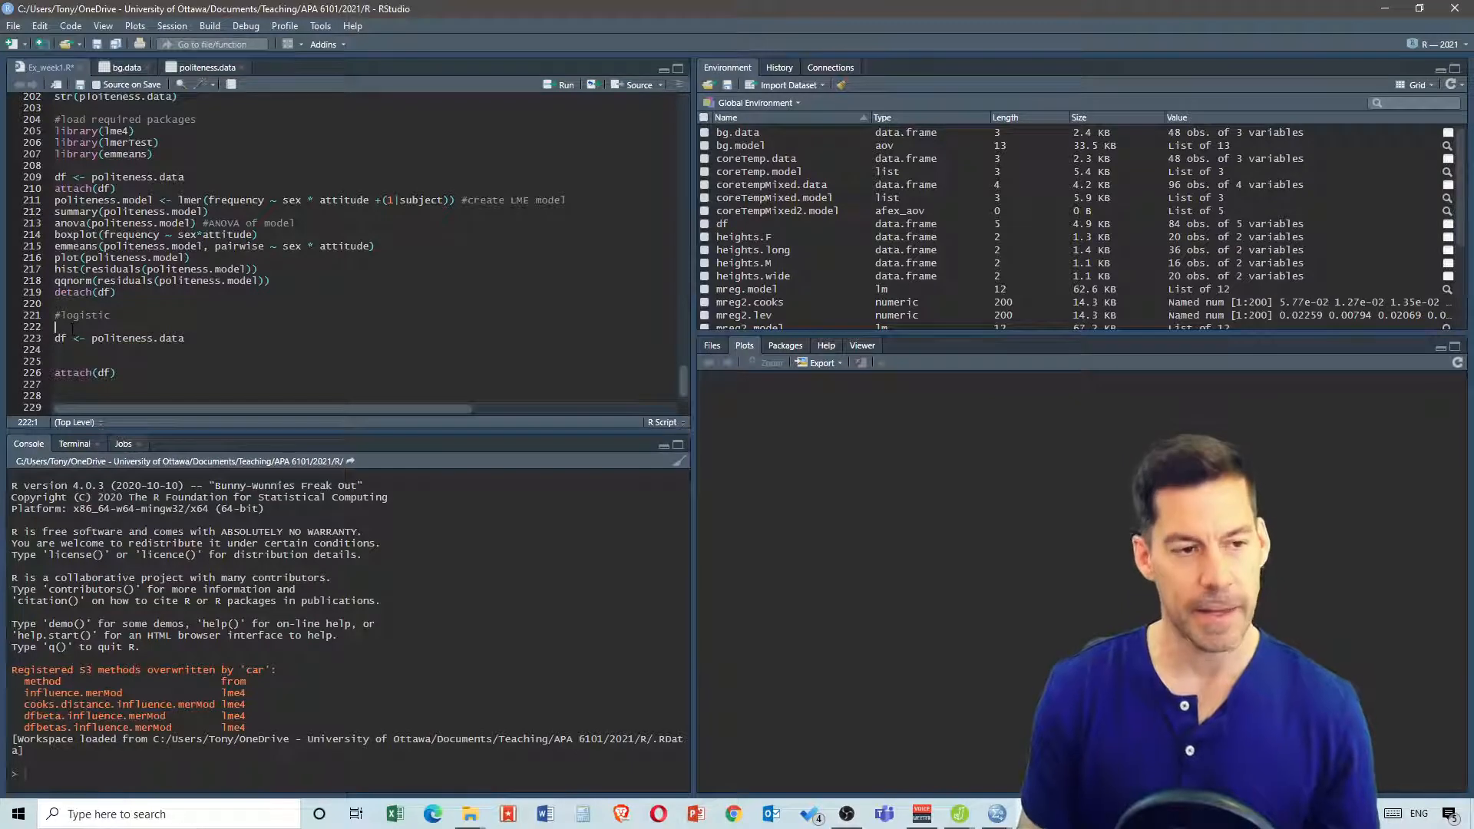
pyautogui.write('source("https://sebastiansauer.github.io/Rcode/logit2prob.R")')
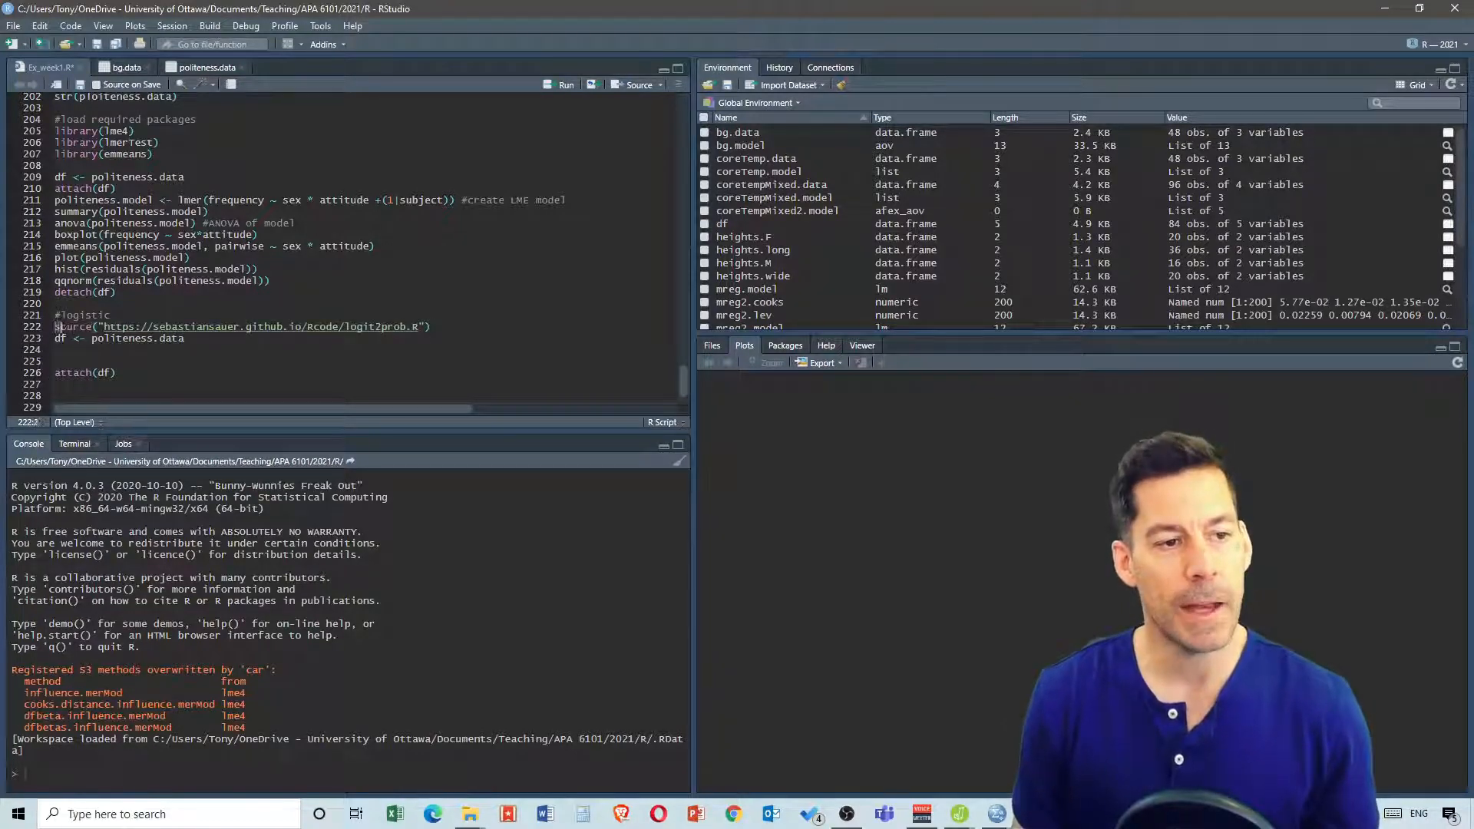
pyautogui.click(84, 316)
pyautogui.click(93, 326)
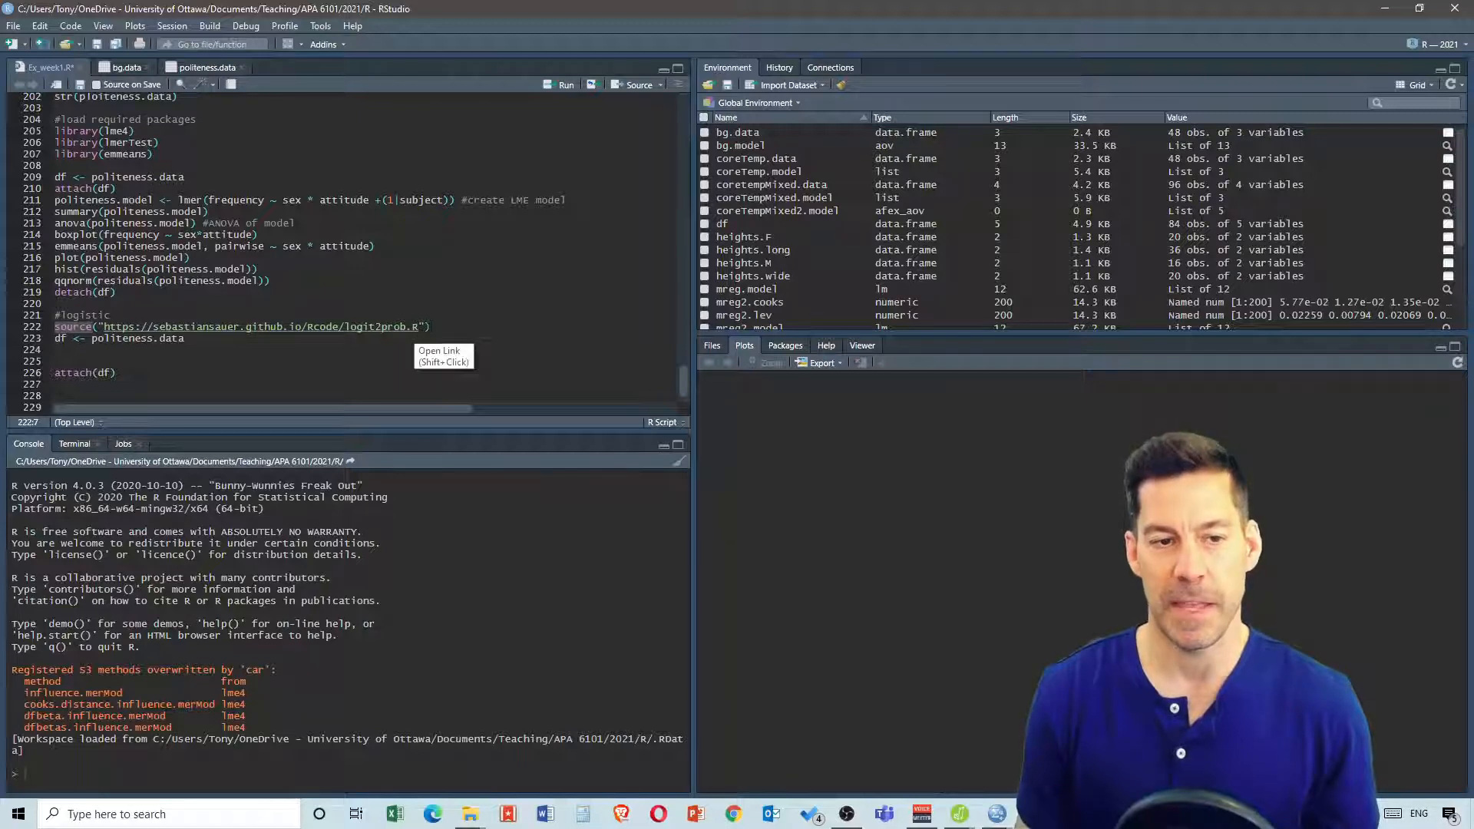
pyautogui.click(481, 330)
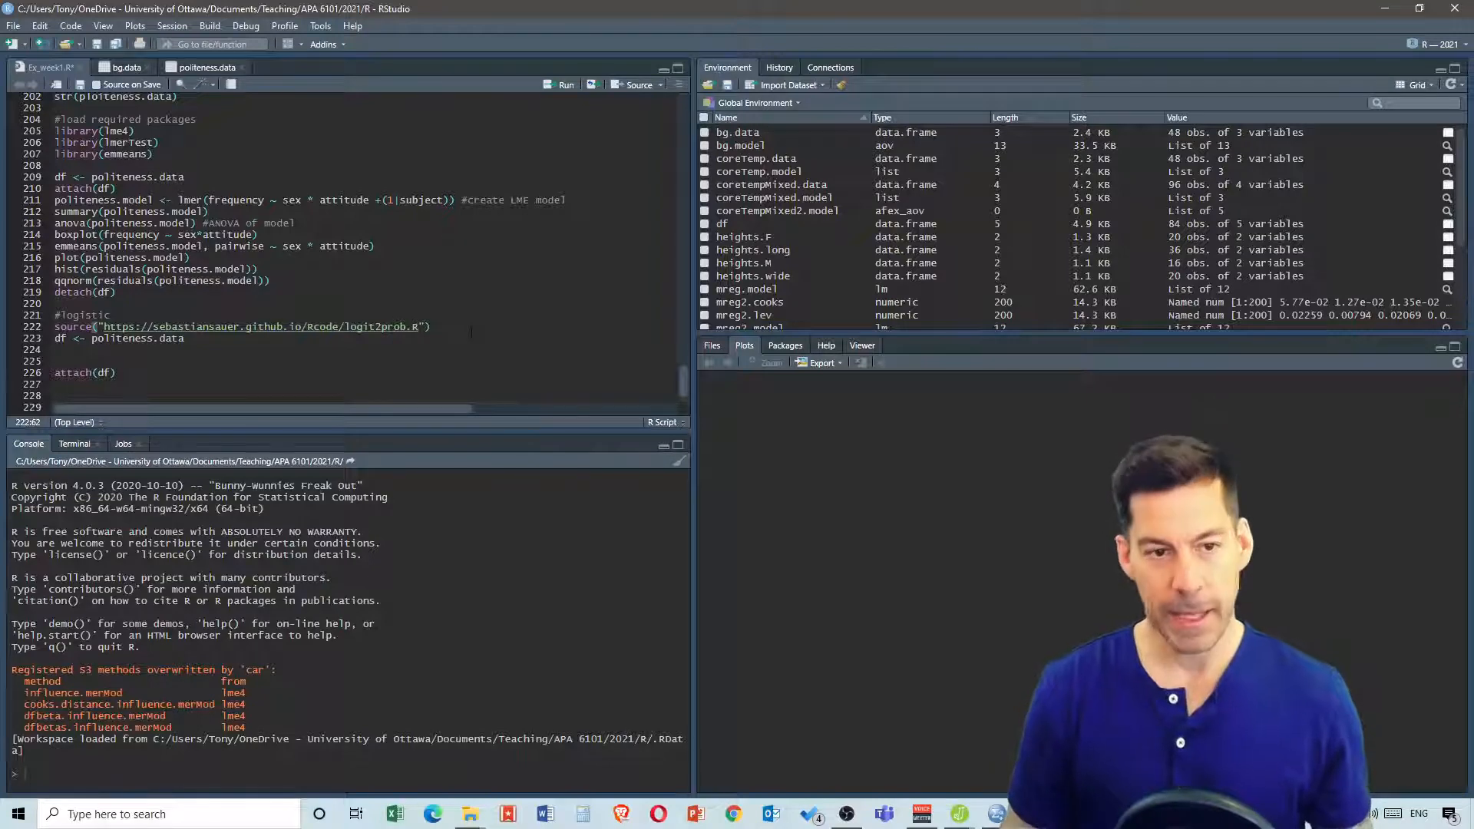
pyautogui.hotkey('ctrl', 'Return')
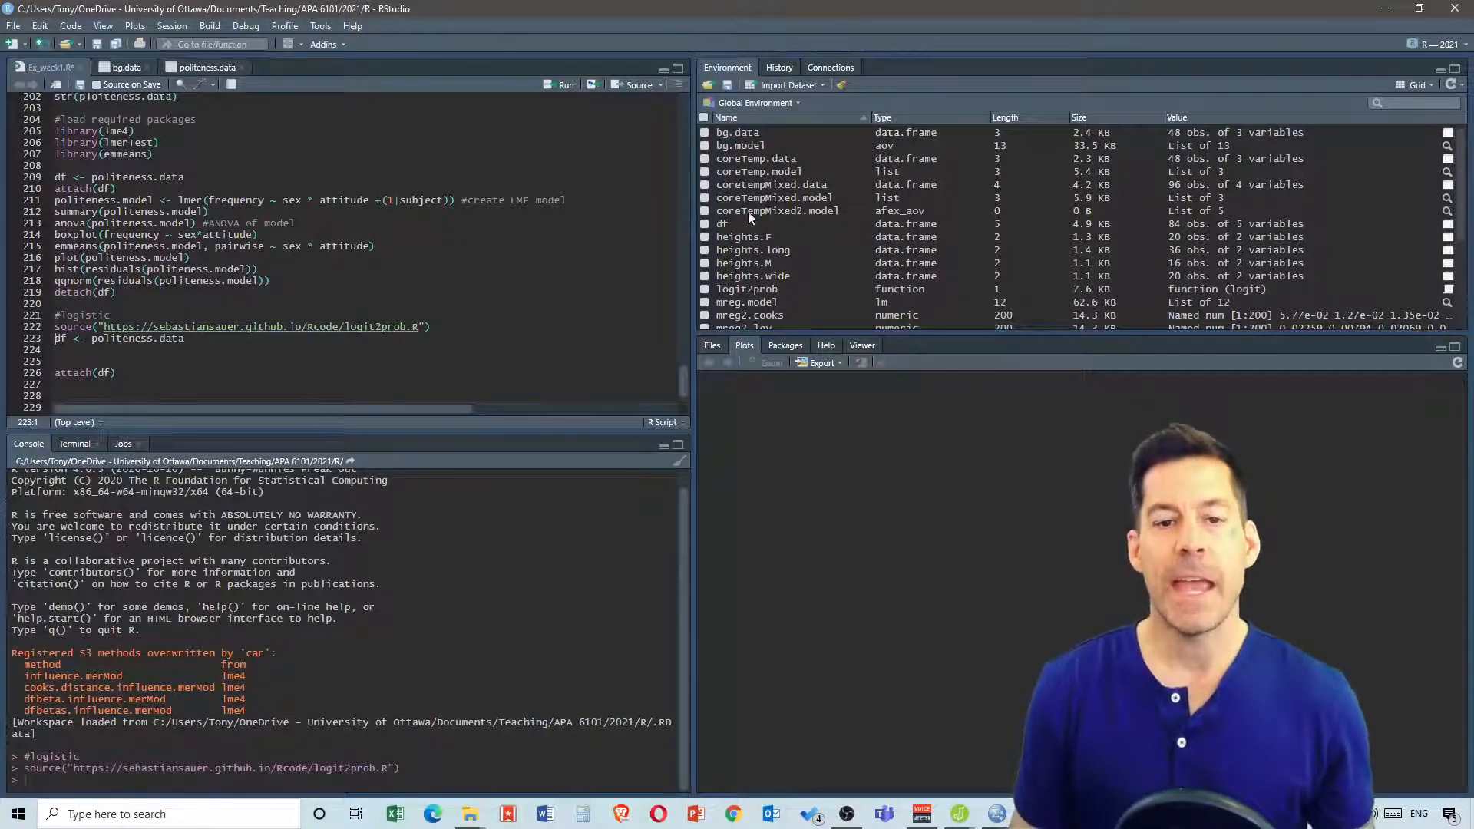
# Open the logit2prob function to view its code, then return to the script
pyautogui.scroll(-1, 749, 205)
pyautogui.scroll(-1, 748, 205)
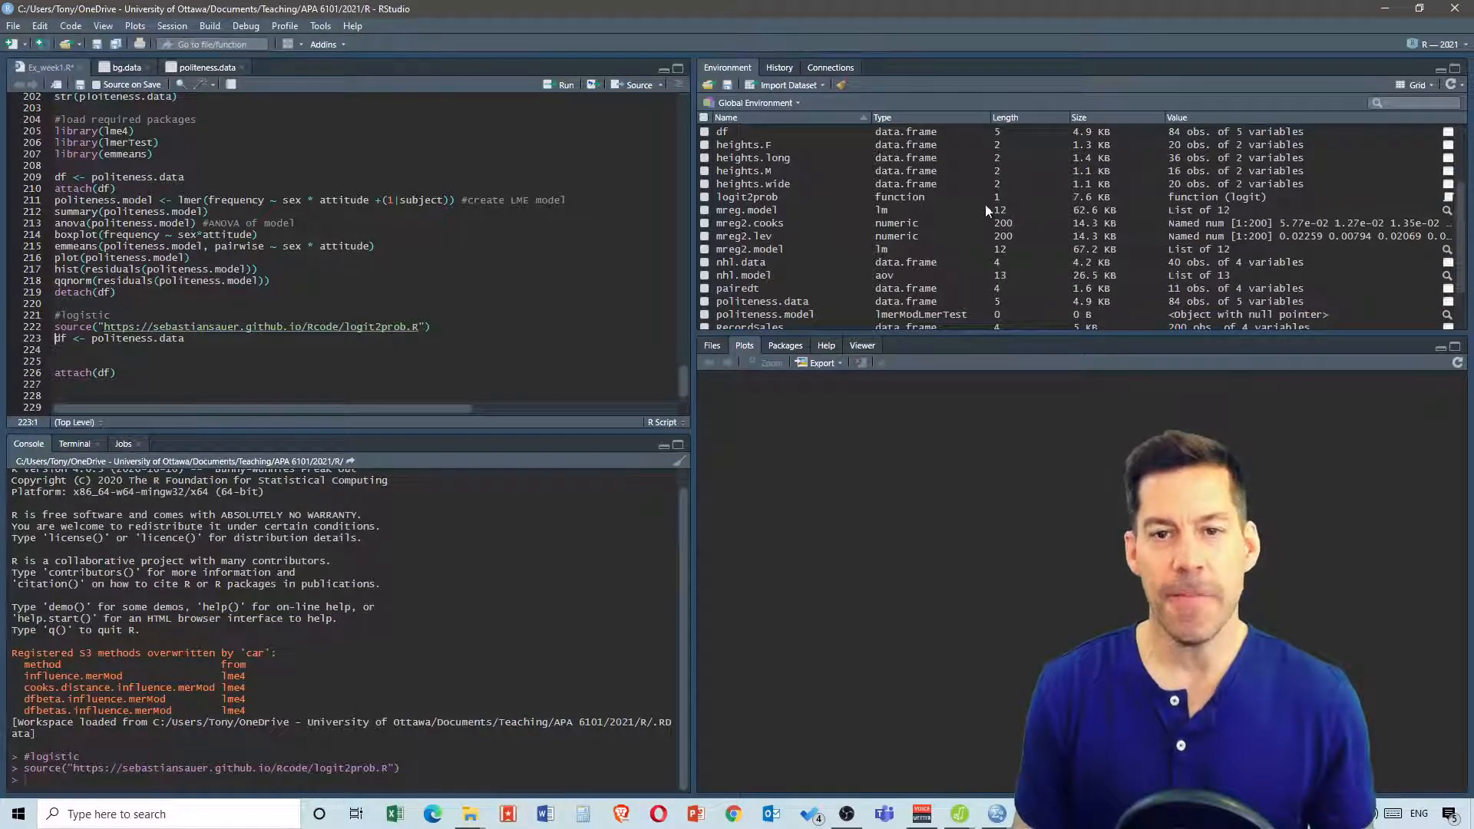
pyautogui.click(1448, 198)
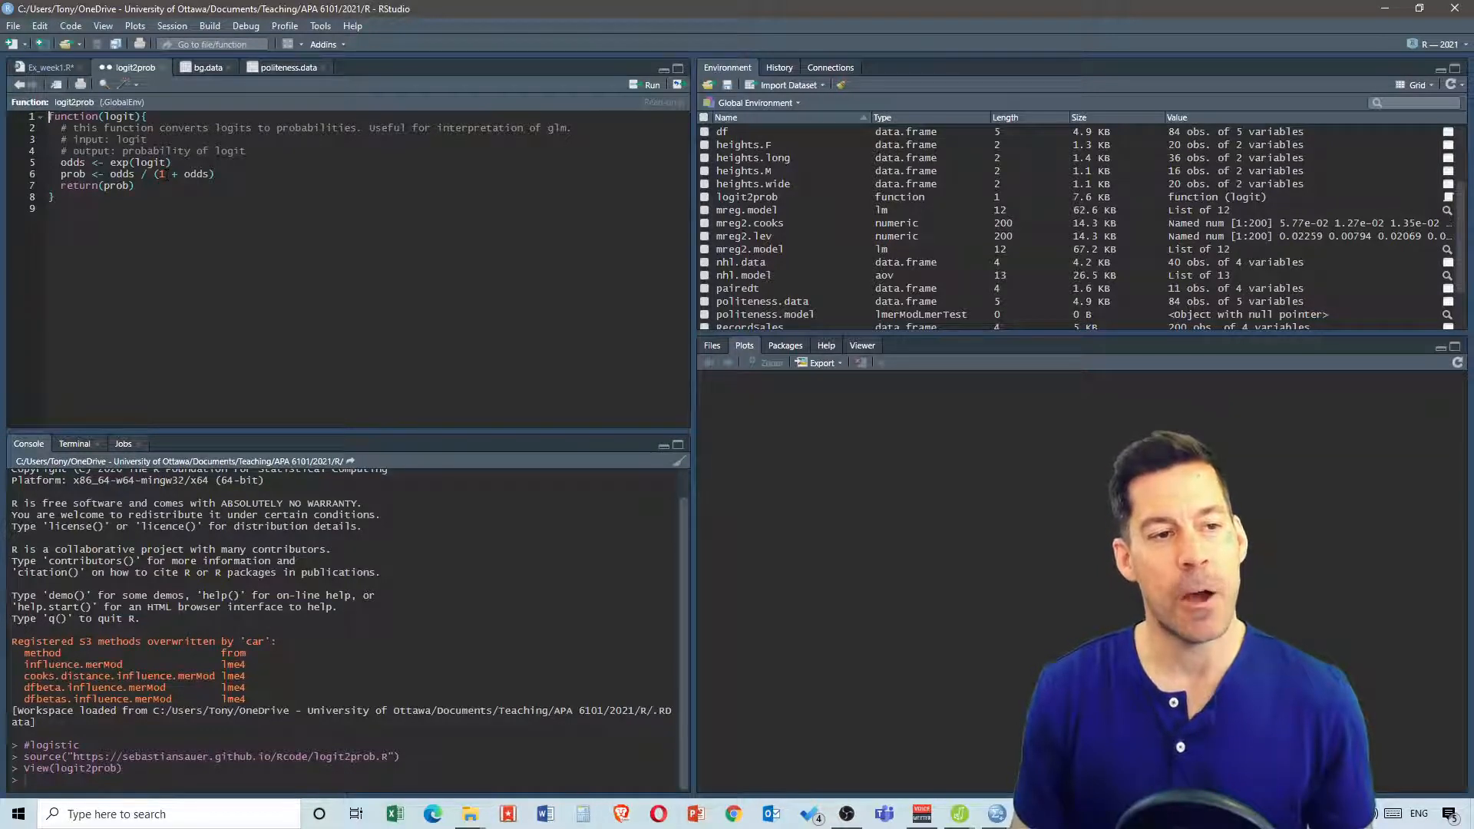
pyautogui.click(44, 66)
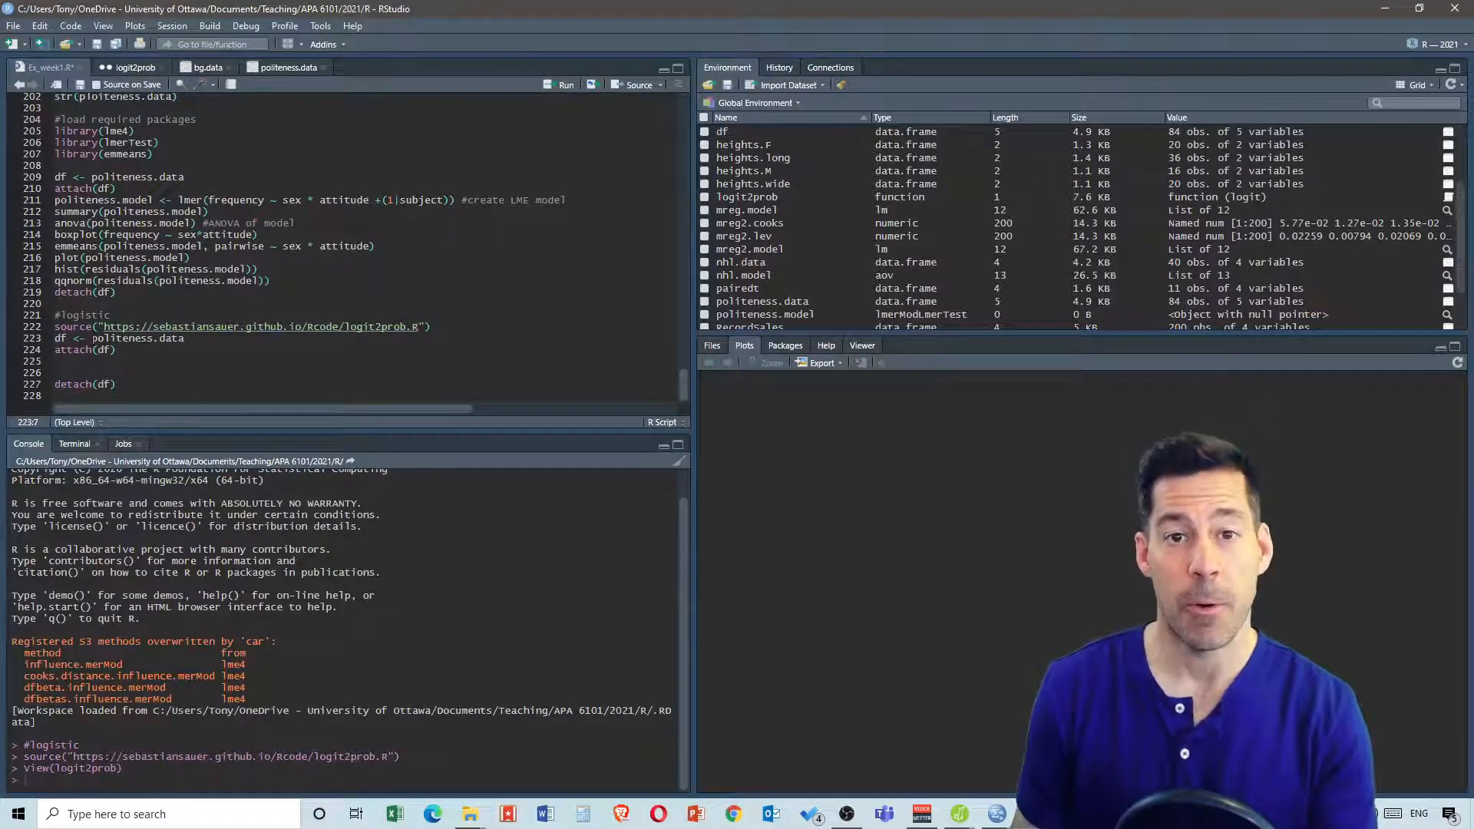
# Import the heart_disease.csv file as a text dataset named hd.data
pyautogui.moveTo(91, 339); pyautogui.dragTo(155, 339)
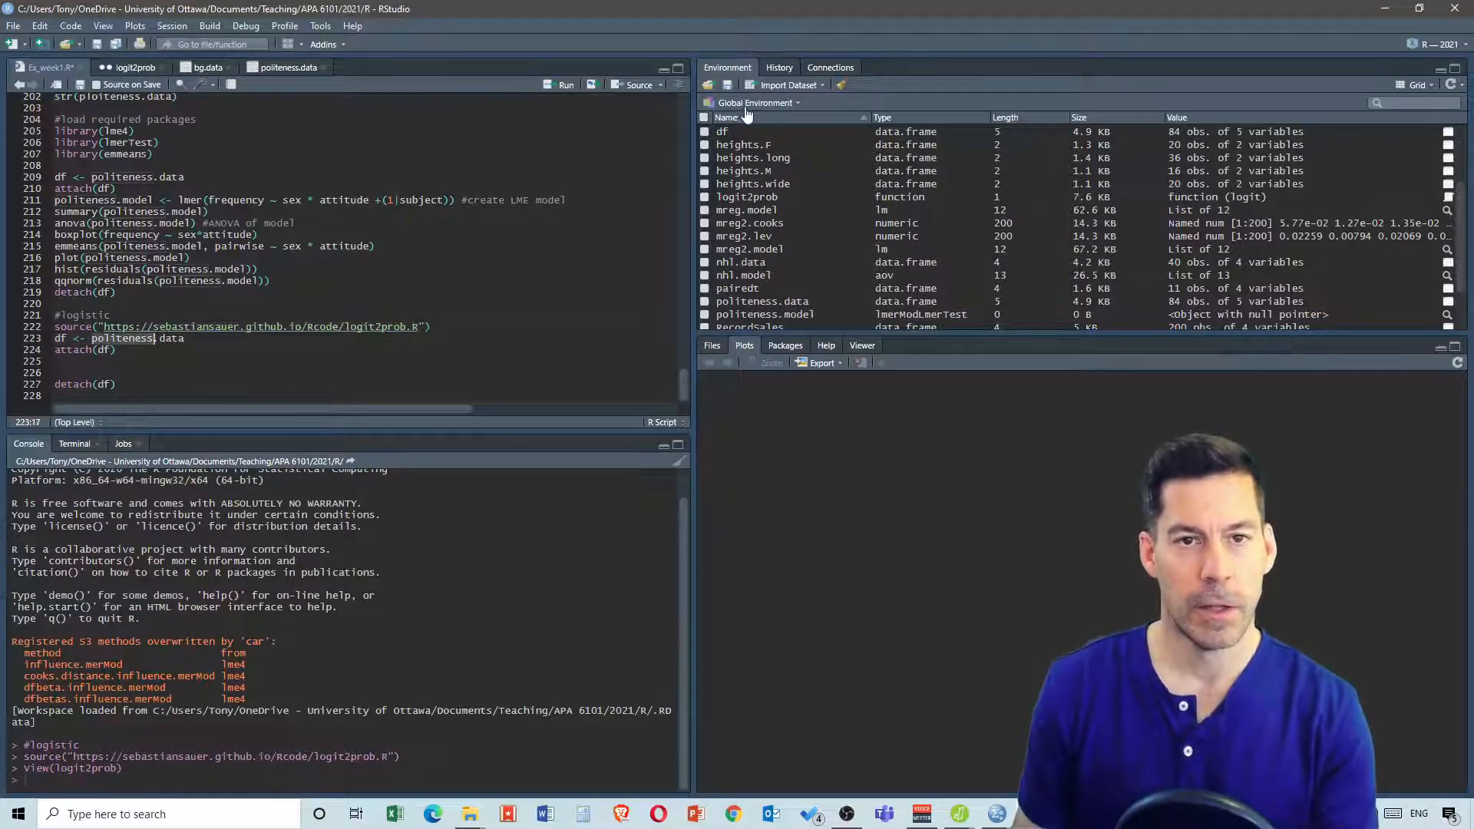
pyautogui.click(779, 86)
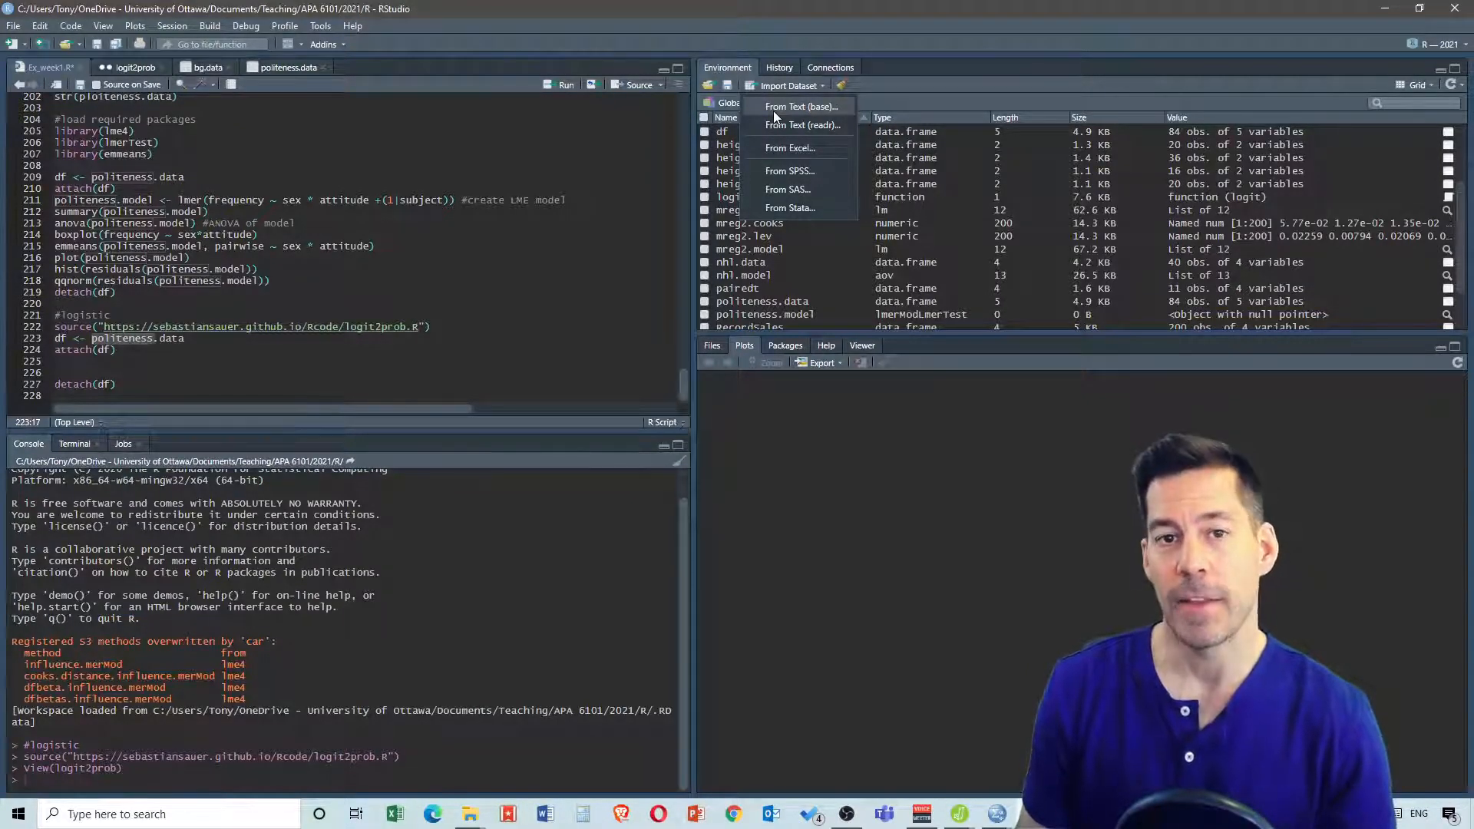
pyautogui.click(776, 107)
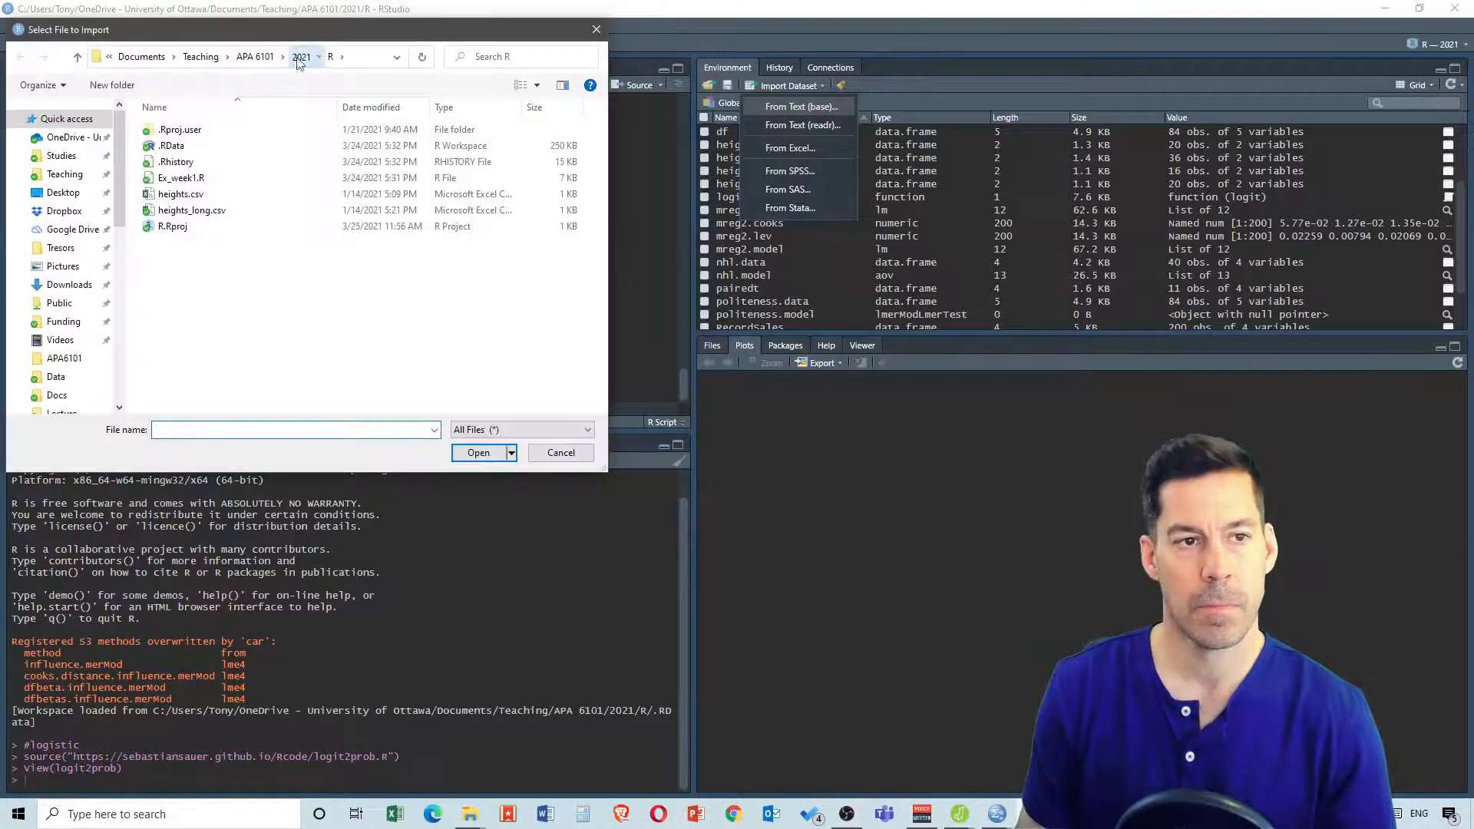
pyautogui.click(499, 452)
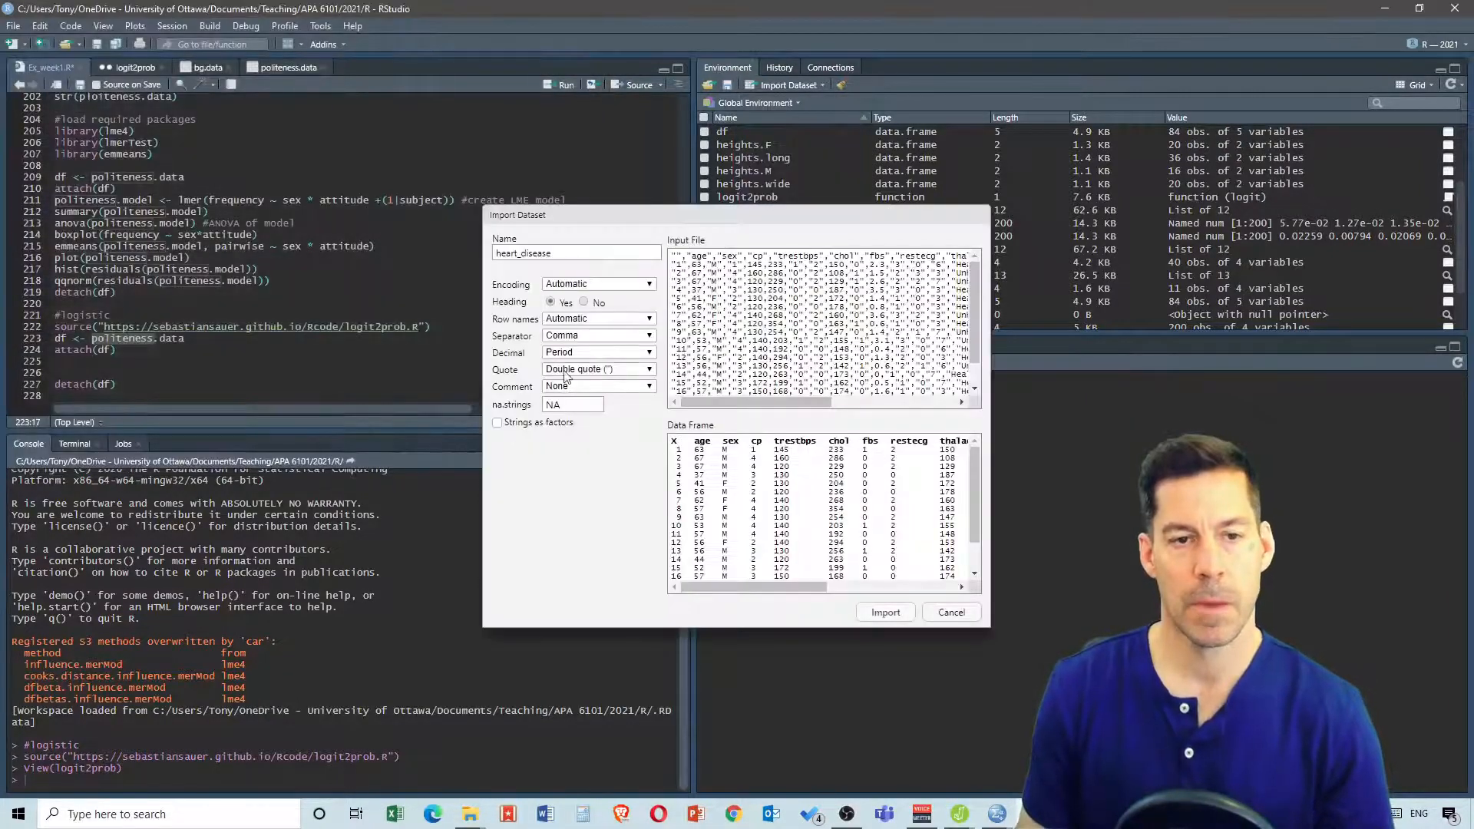
pyautogui.click(522, 253)
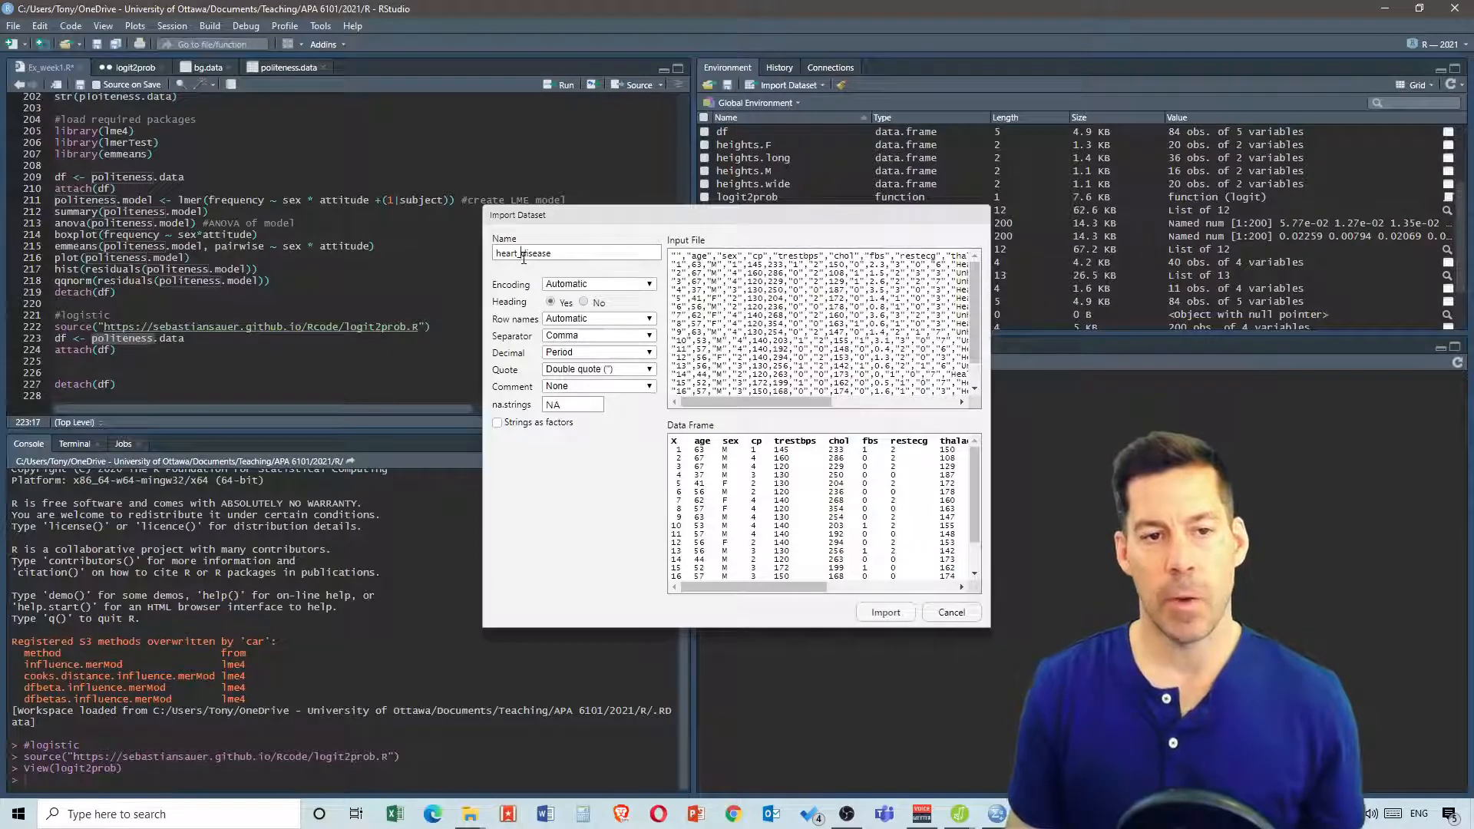
pyautogui.press('BackSpace')
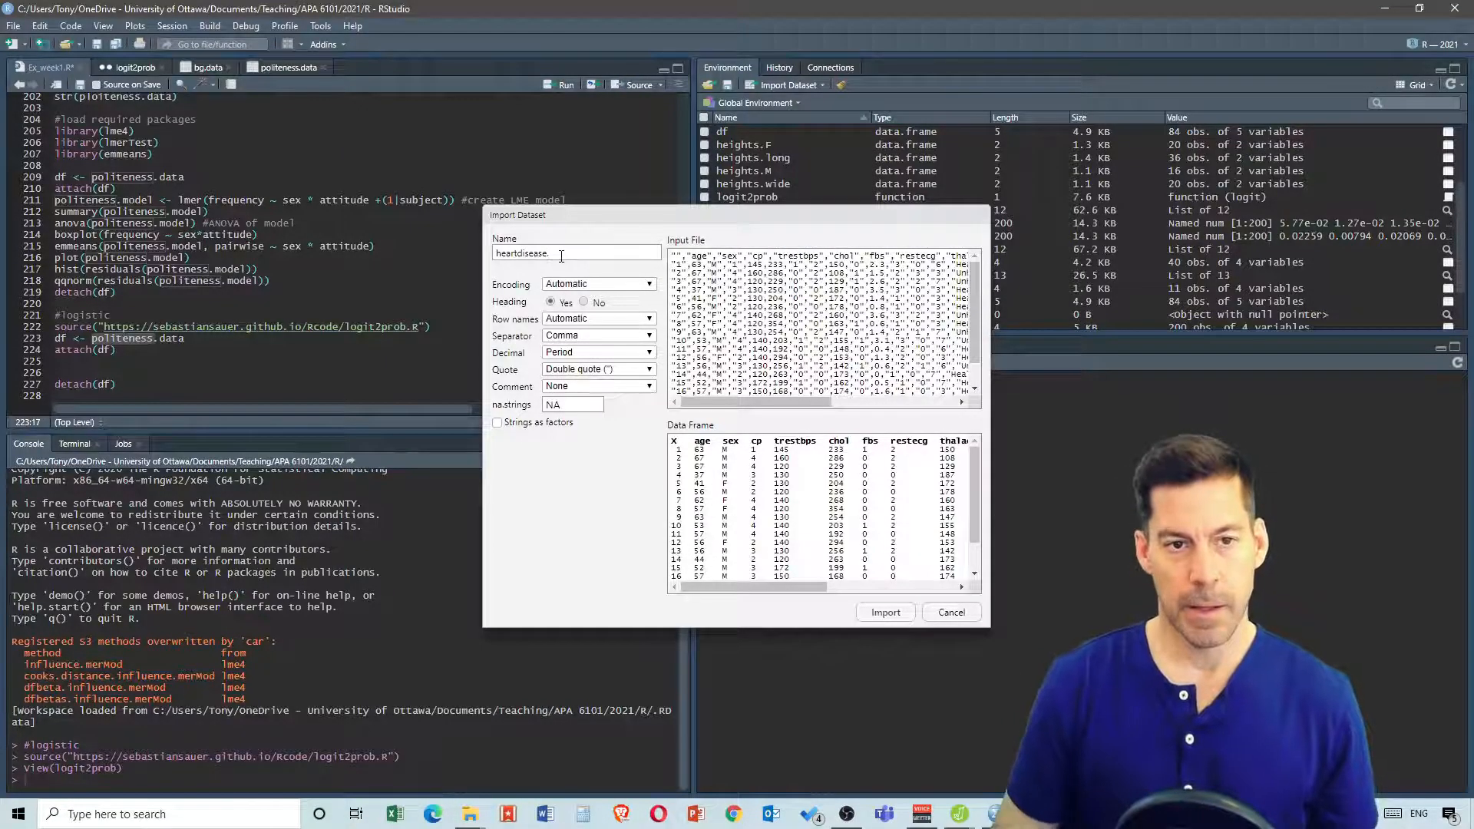
pyautogui.press('BackSpace')
pyautogui.press('BackSpace')
pyautogui.press('BackSpace')
pyautogui.press('BackSpace')
pyautogui.press('BackSpace')
pyautogui.press('BackSpace')
pyautogui.press('BackSpace')
pyautogui.press('BackSpace')
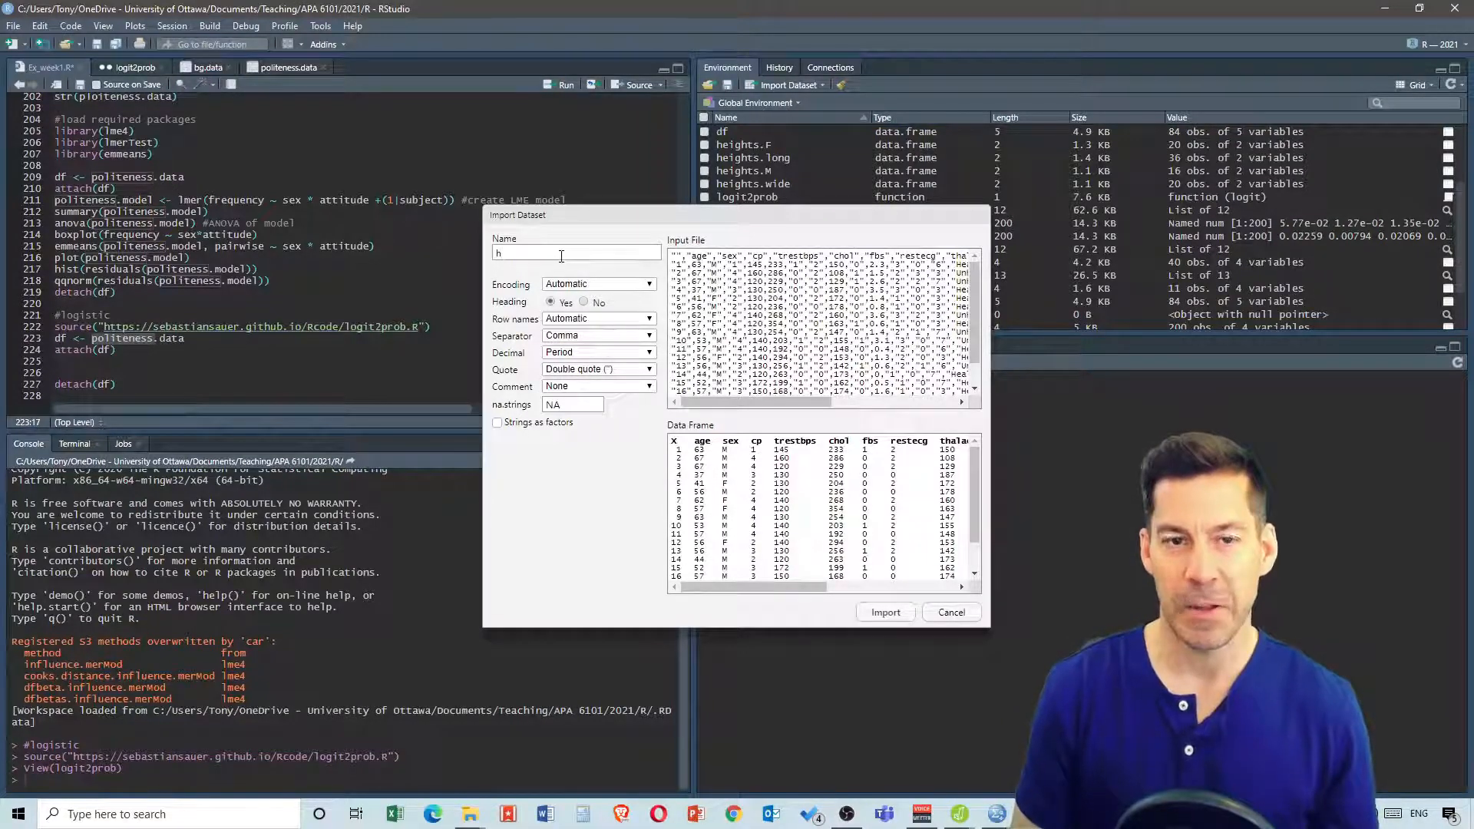
pyautogui.write('d')
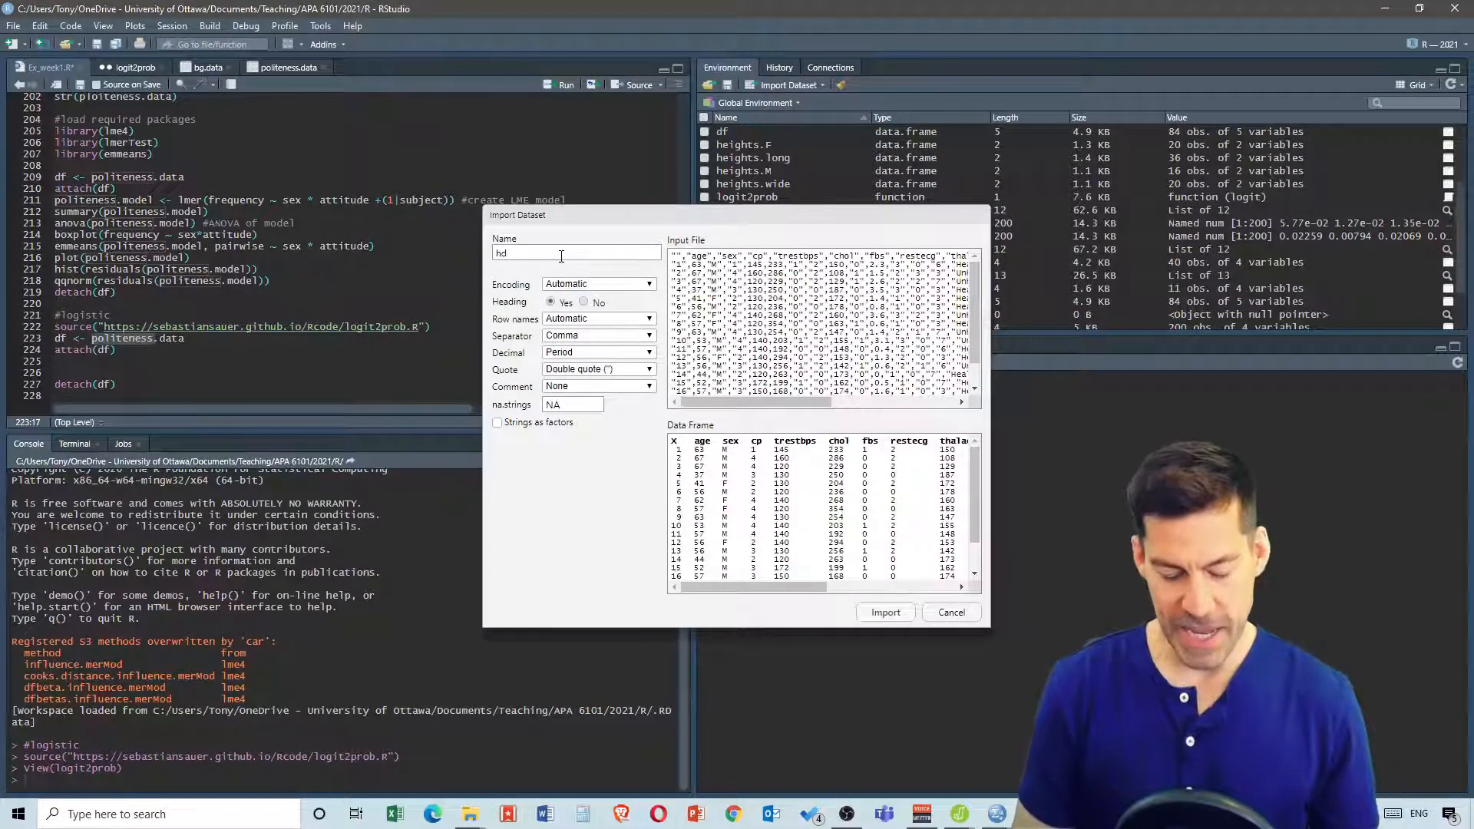
pyautogui.write('.data')
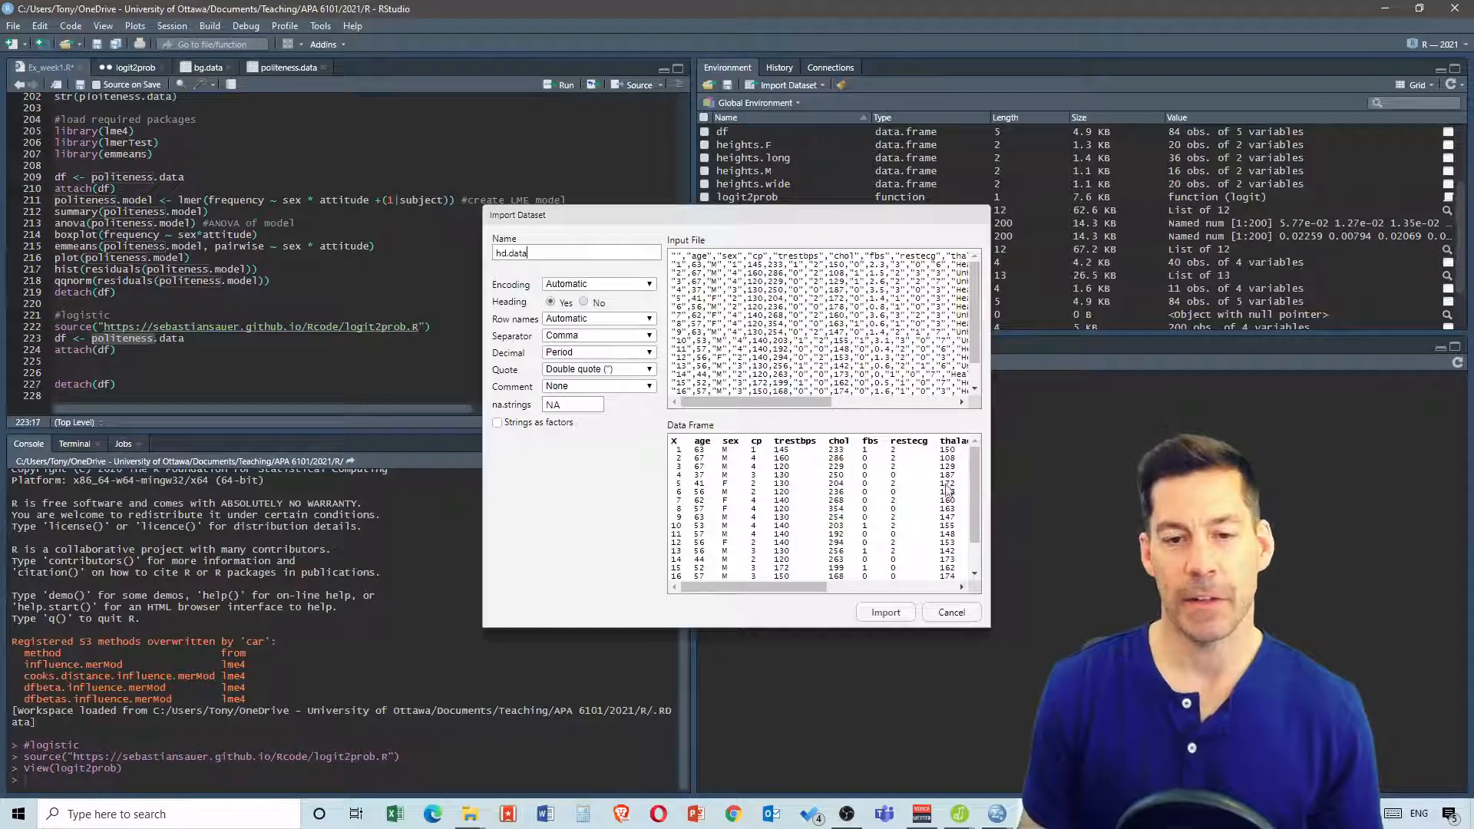
pyautogui.click(886, 612)
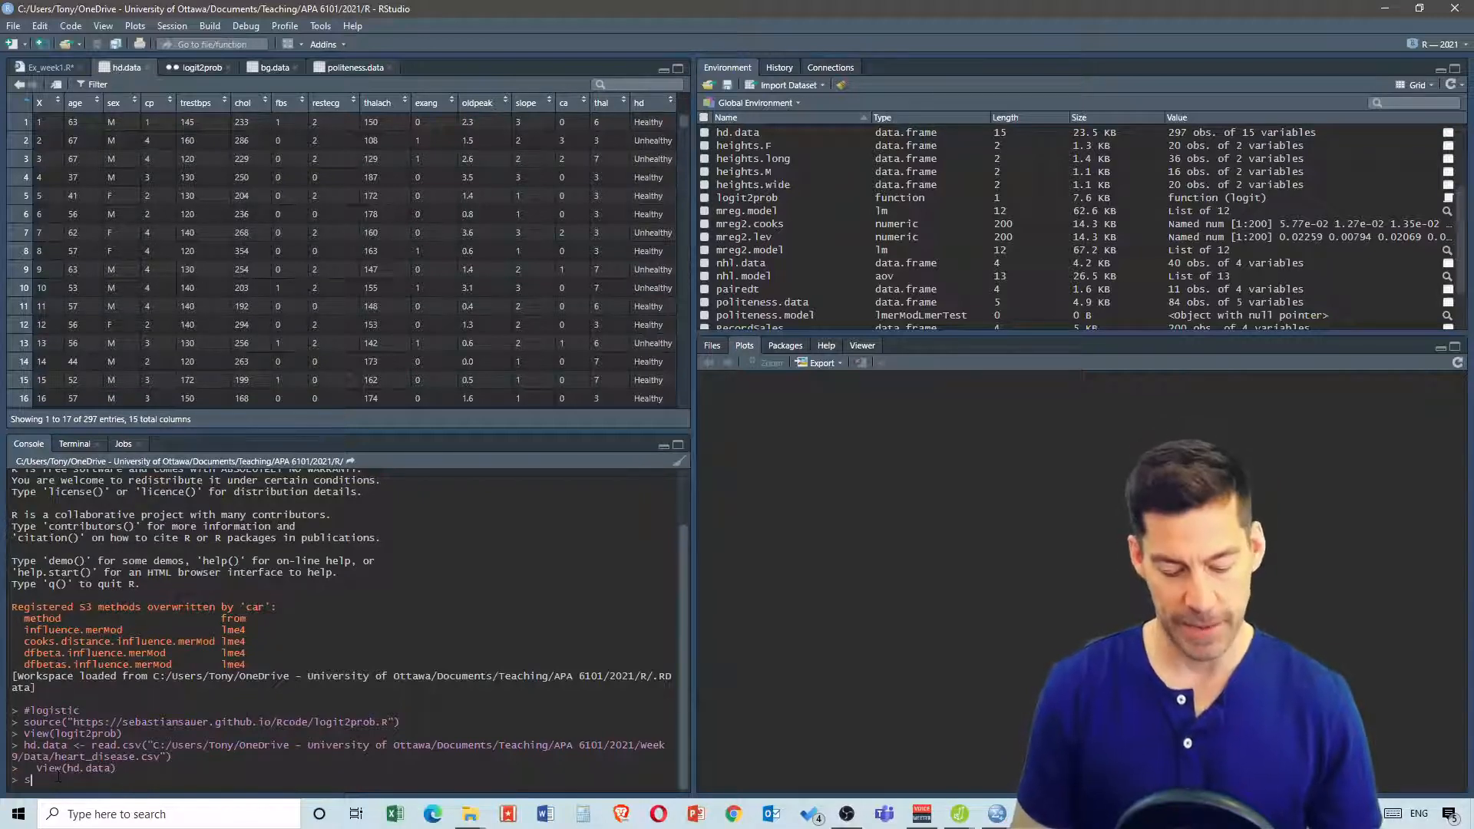
# Display the structure of hd.data in the console
pyautogui.write('str(')
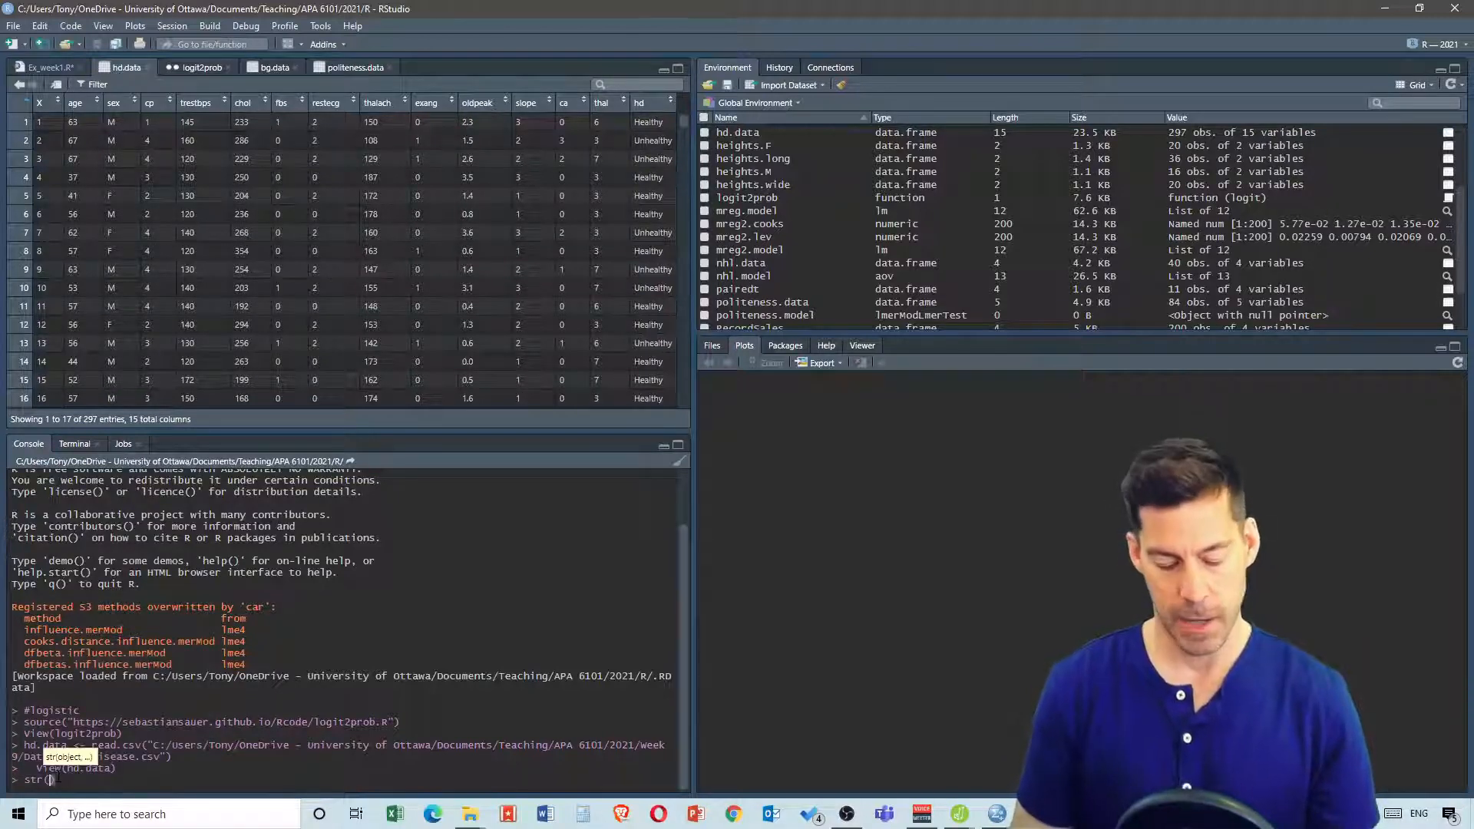
pyautogui.write('hd.')
pyautogui.write('data')
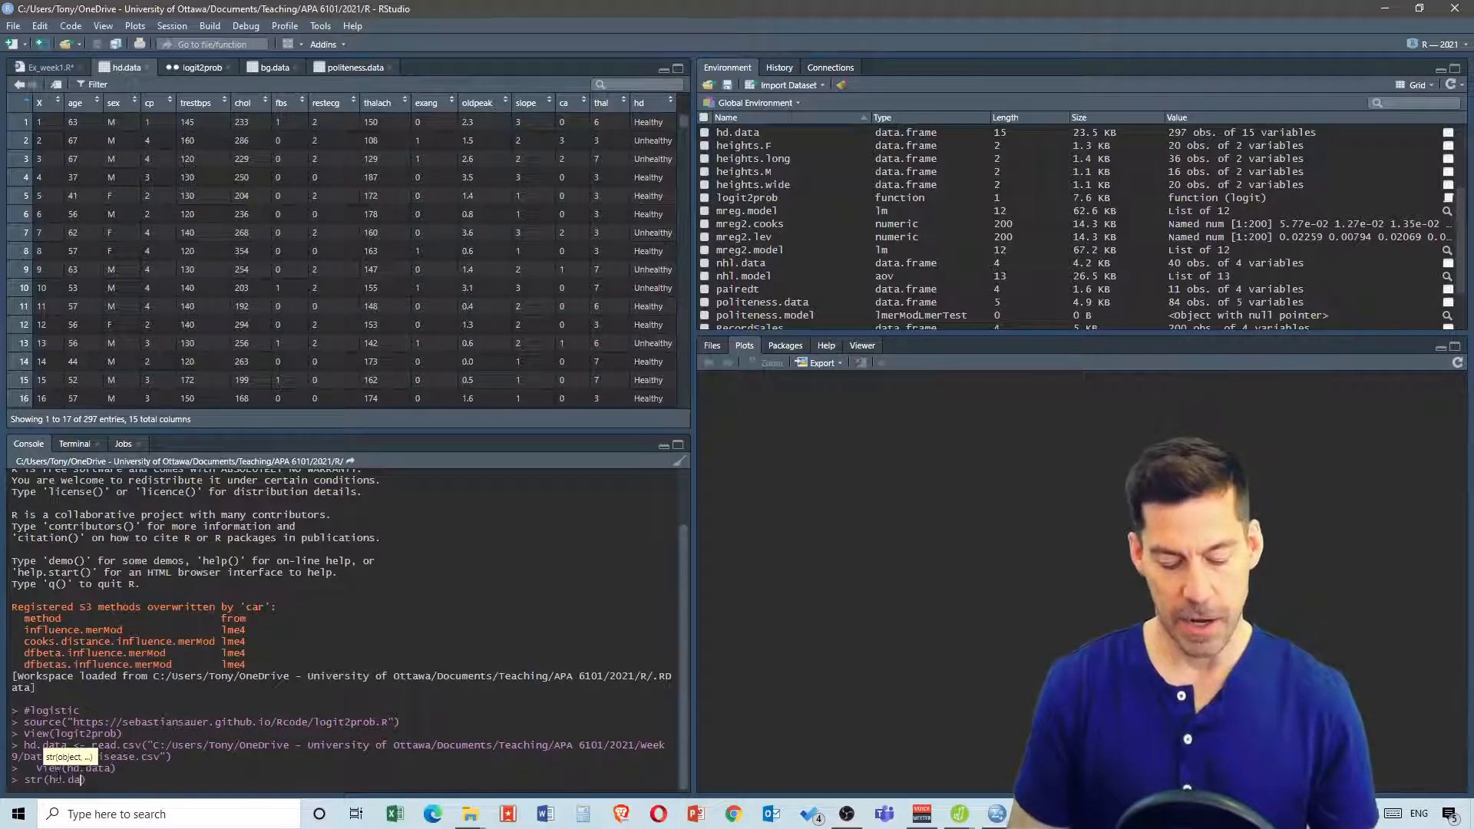
pyautogui.press('Return')
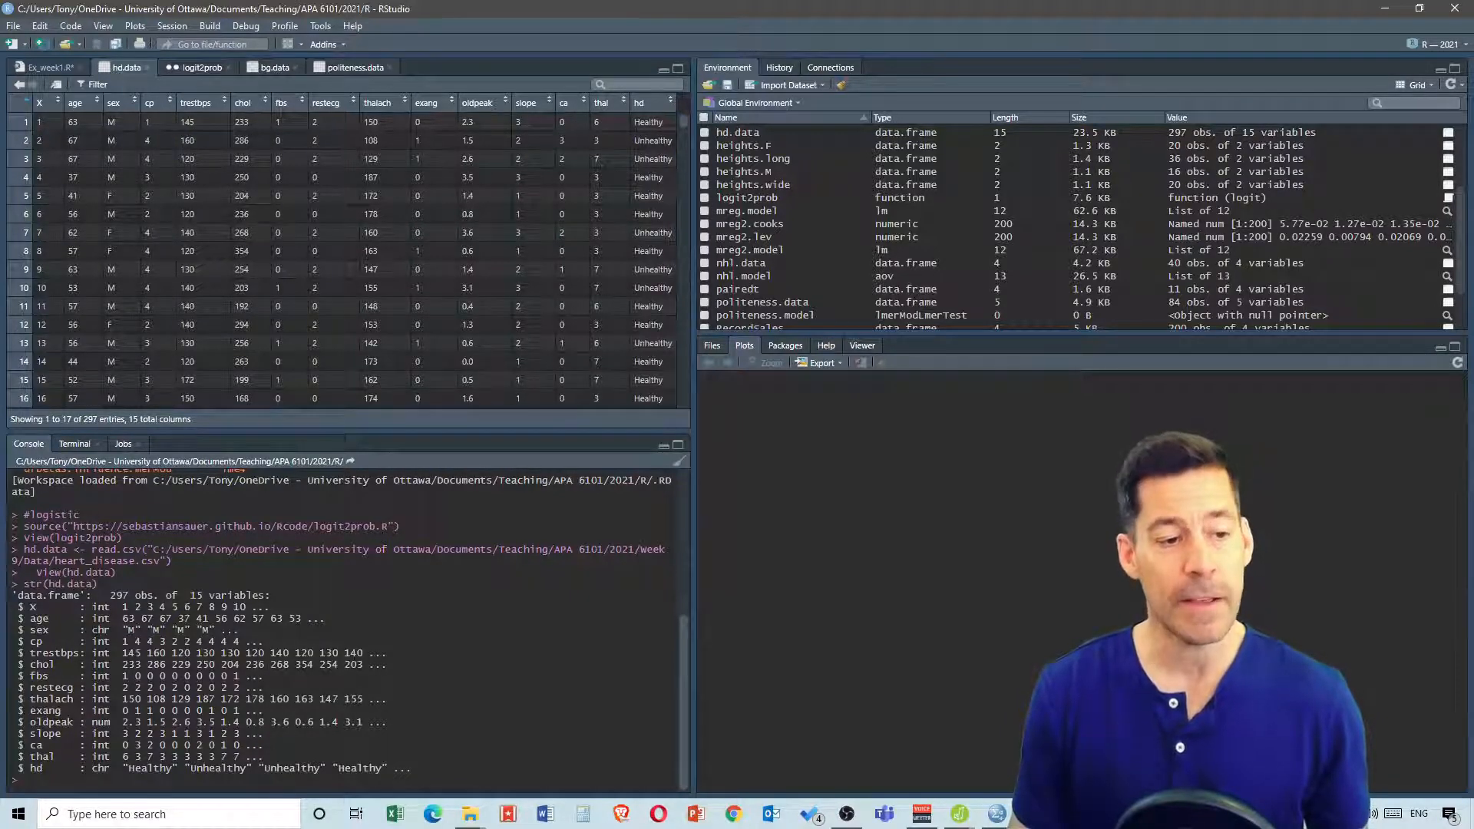
# Convert the sex column of hd.data to a factor with as.factor in the console
pyautogui.moveTo(91, 630); pyautogui.dragTo(112, 630)
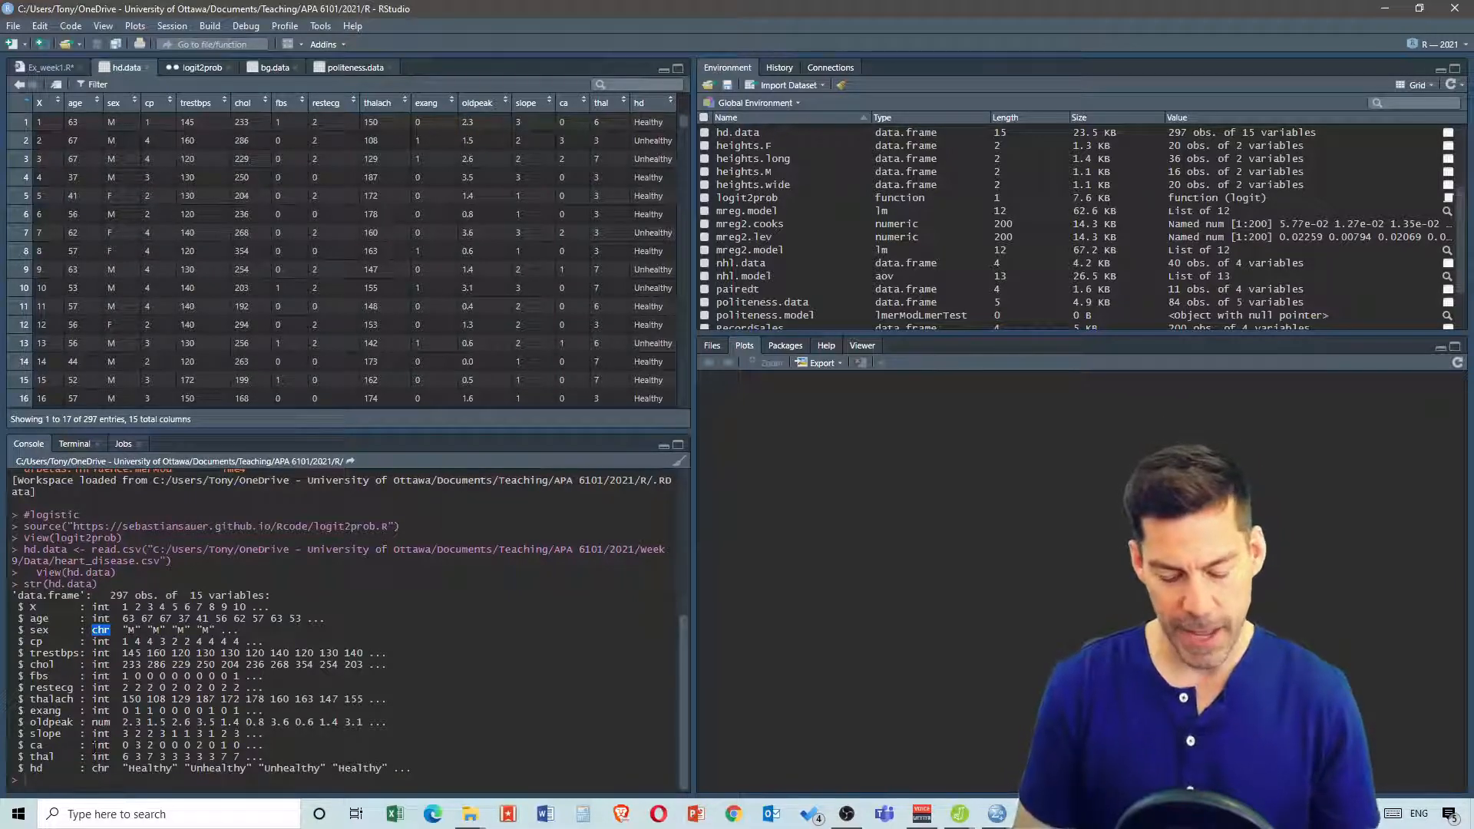
pyautogui.write('hd.')
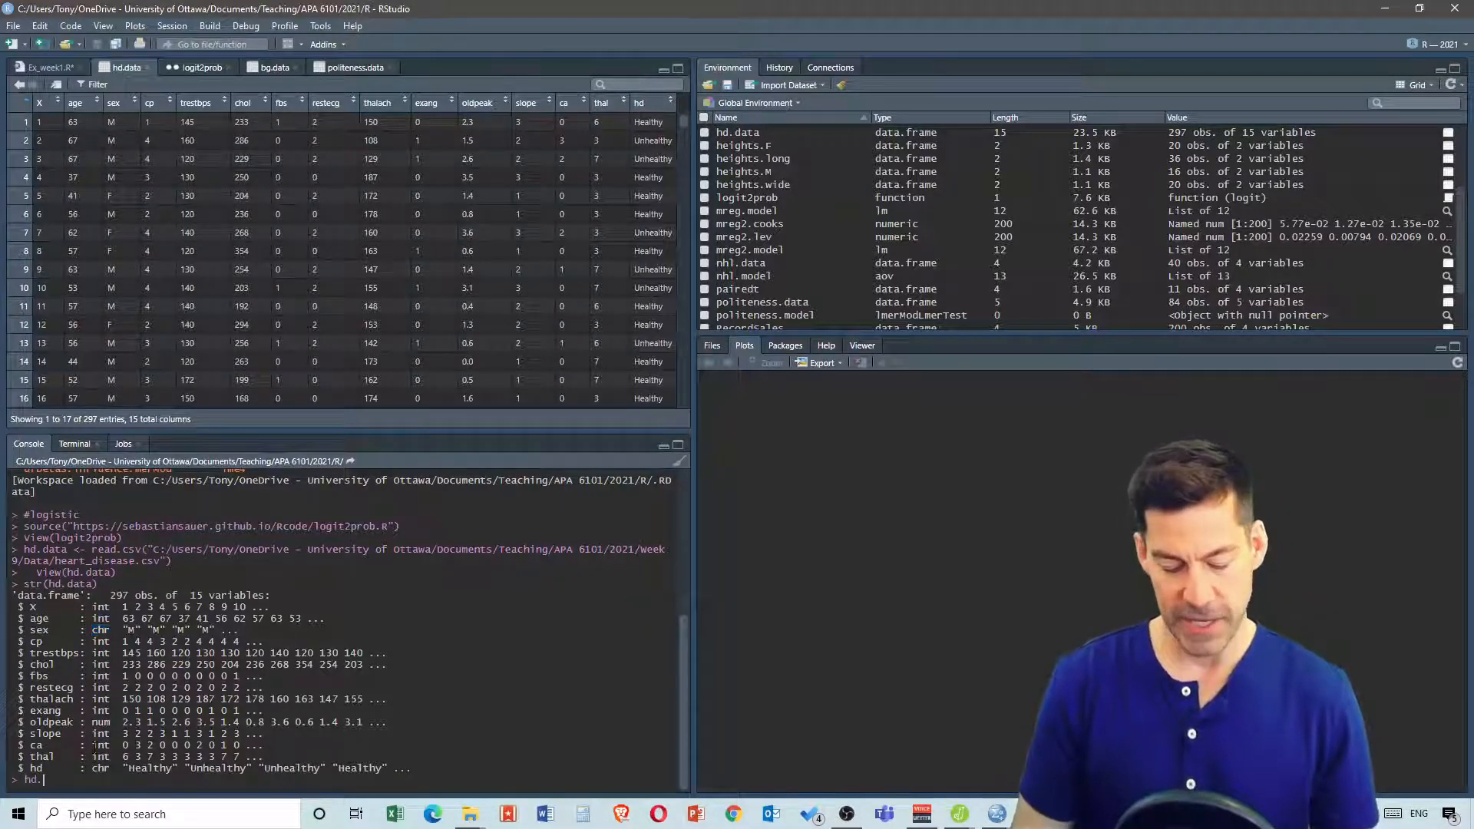
pyautogui.write('data$')
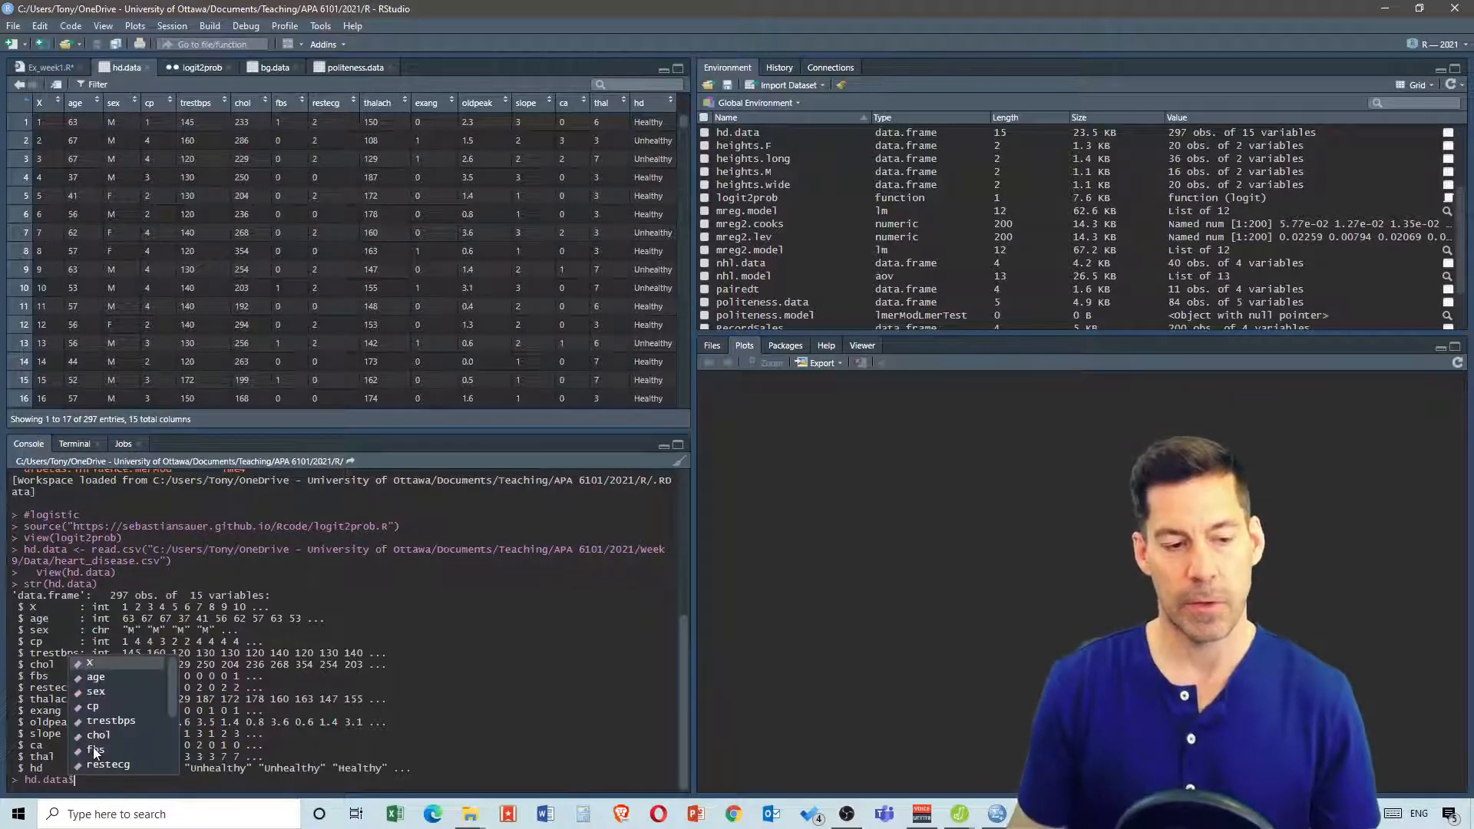
pyautogui.click(112, 690)
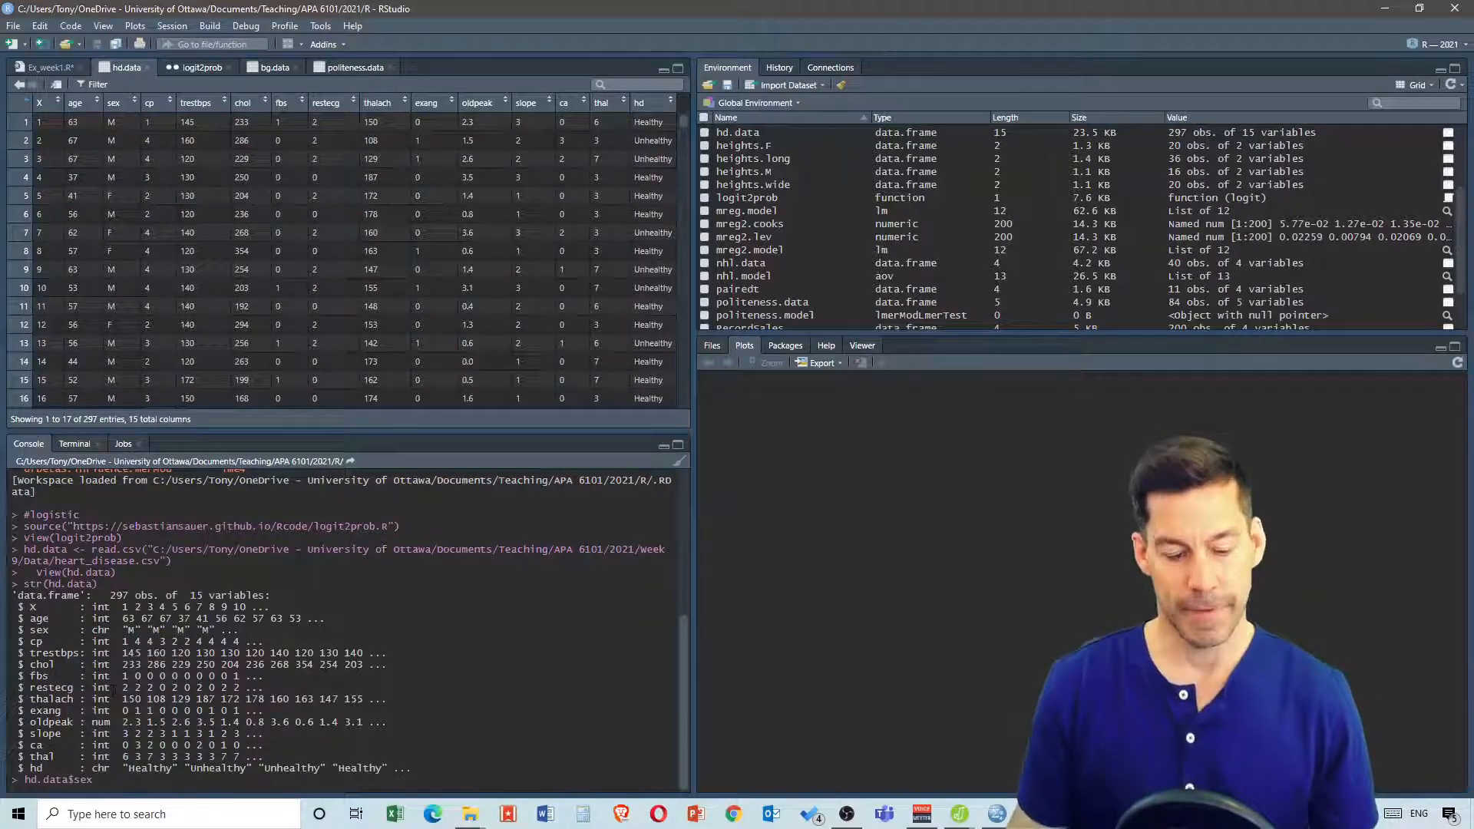
pyautogui.write('<-')
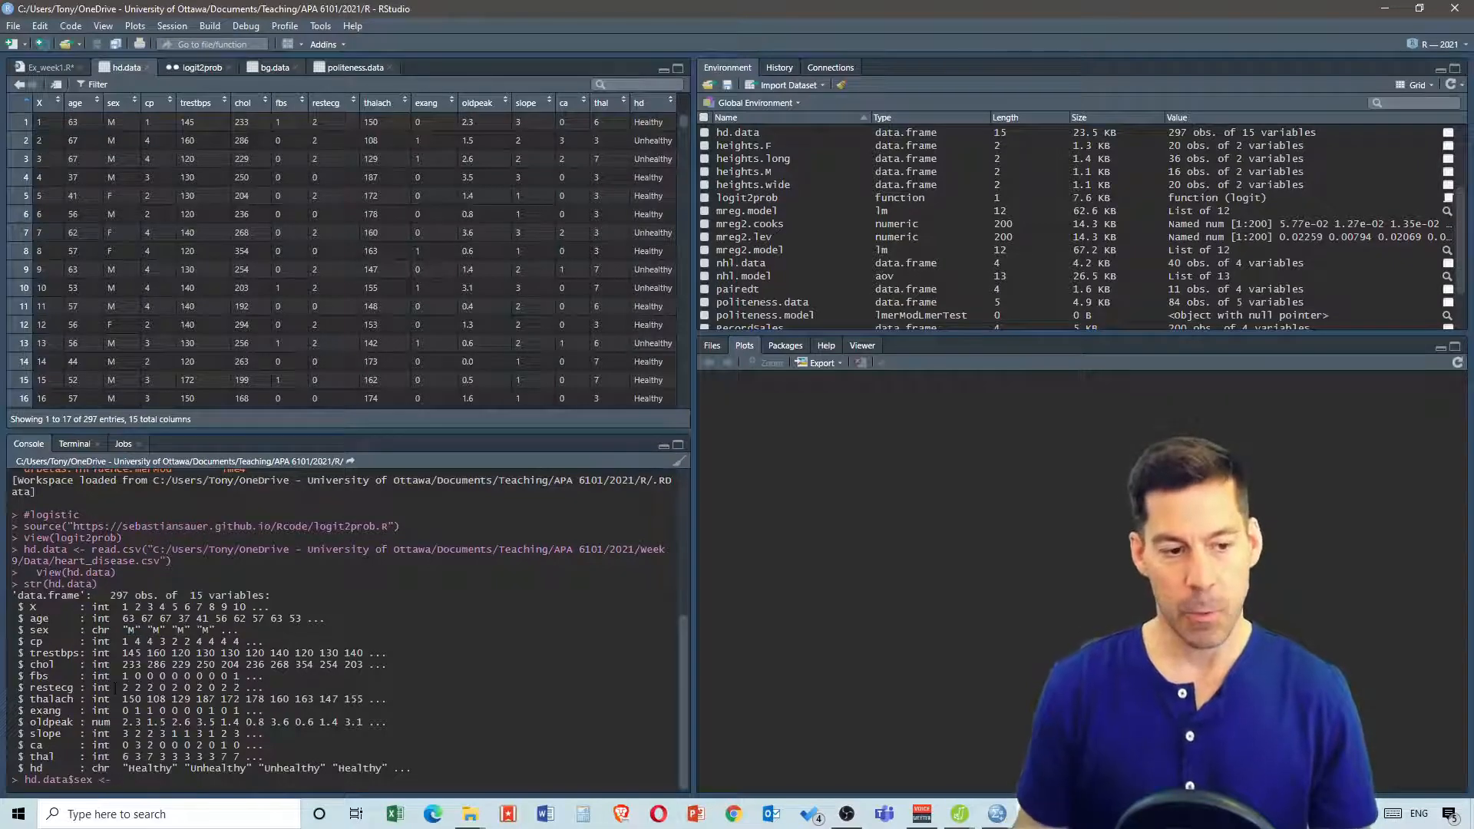
pyautogui.write(' hd.da')
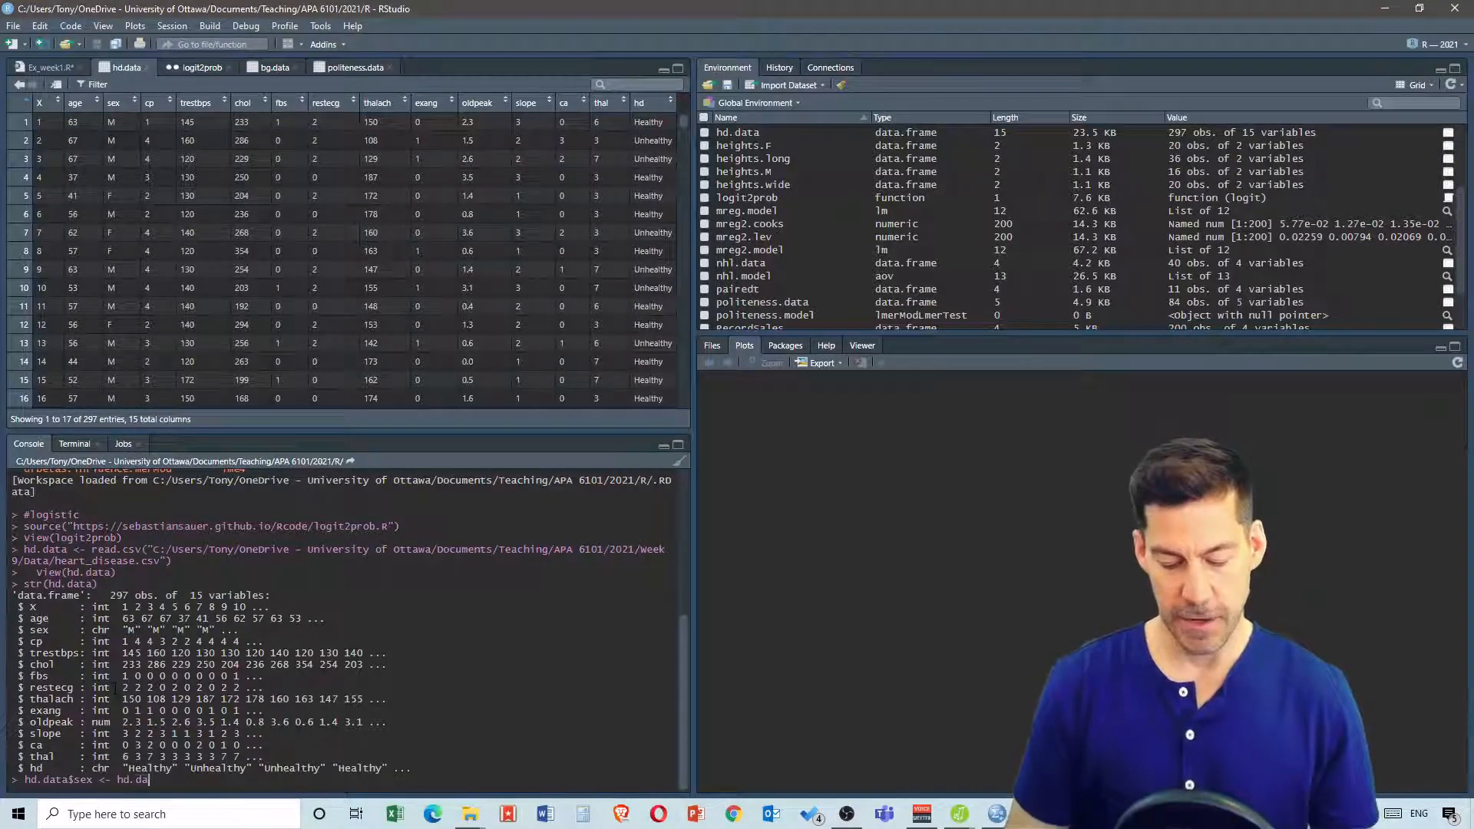
pyautogui.write('ta$')
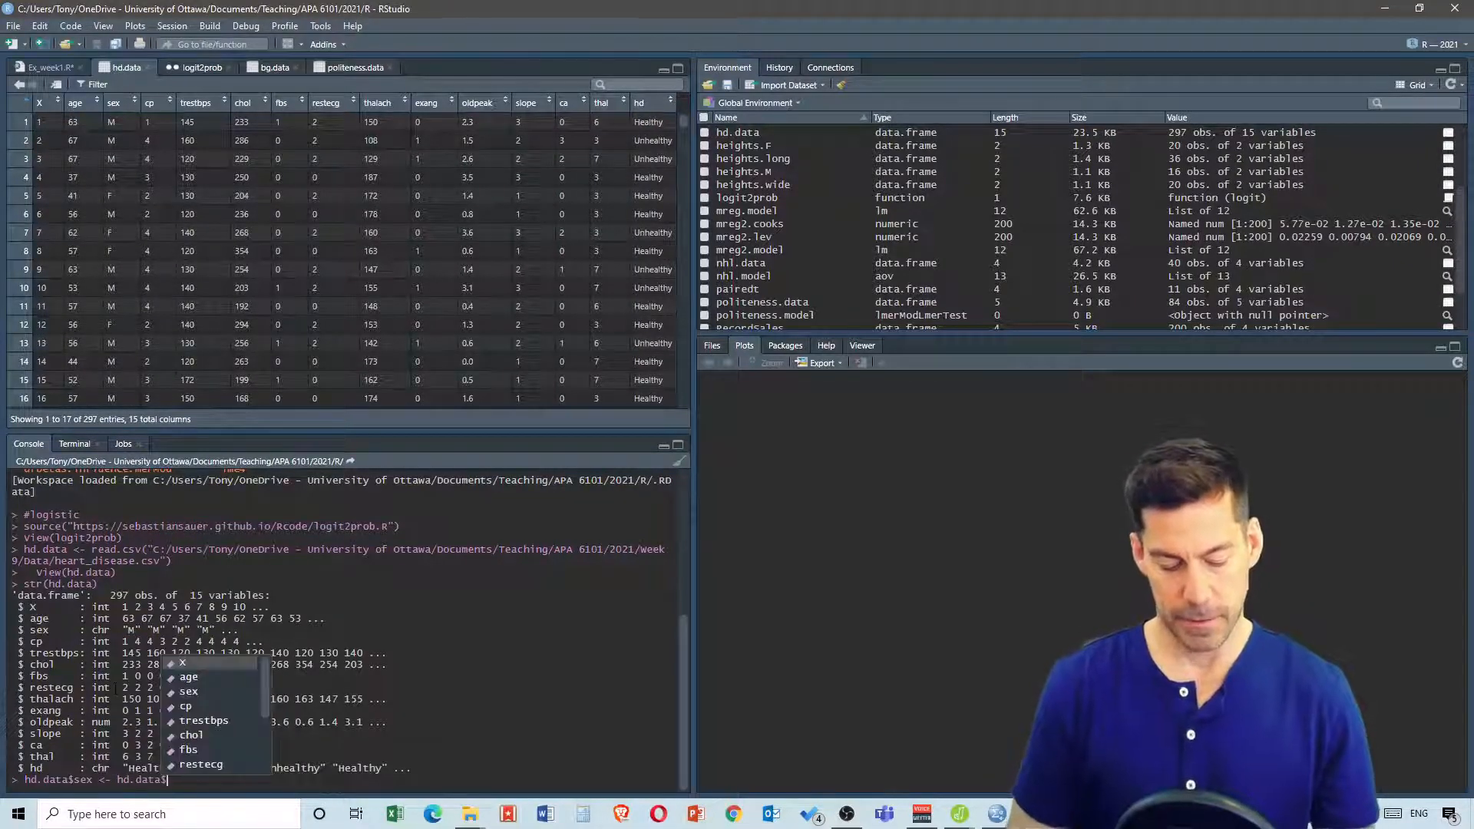
pyautogui.write('sex')
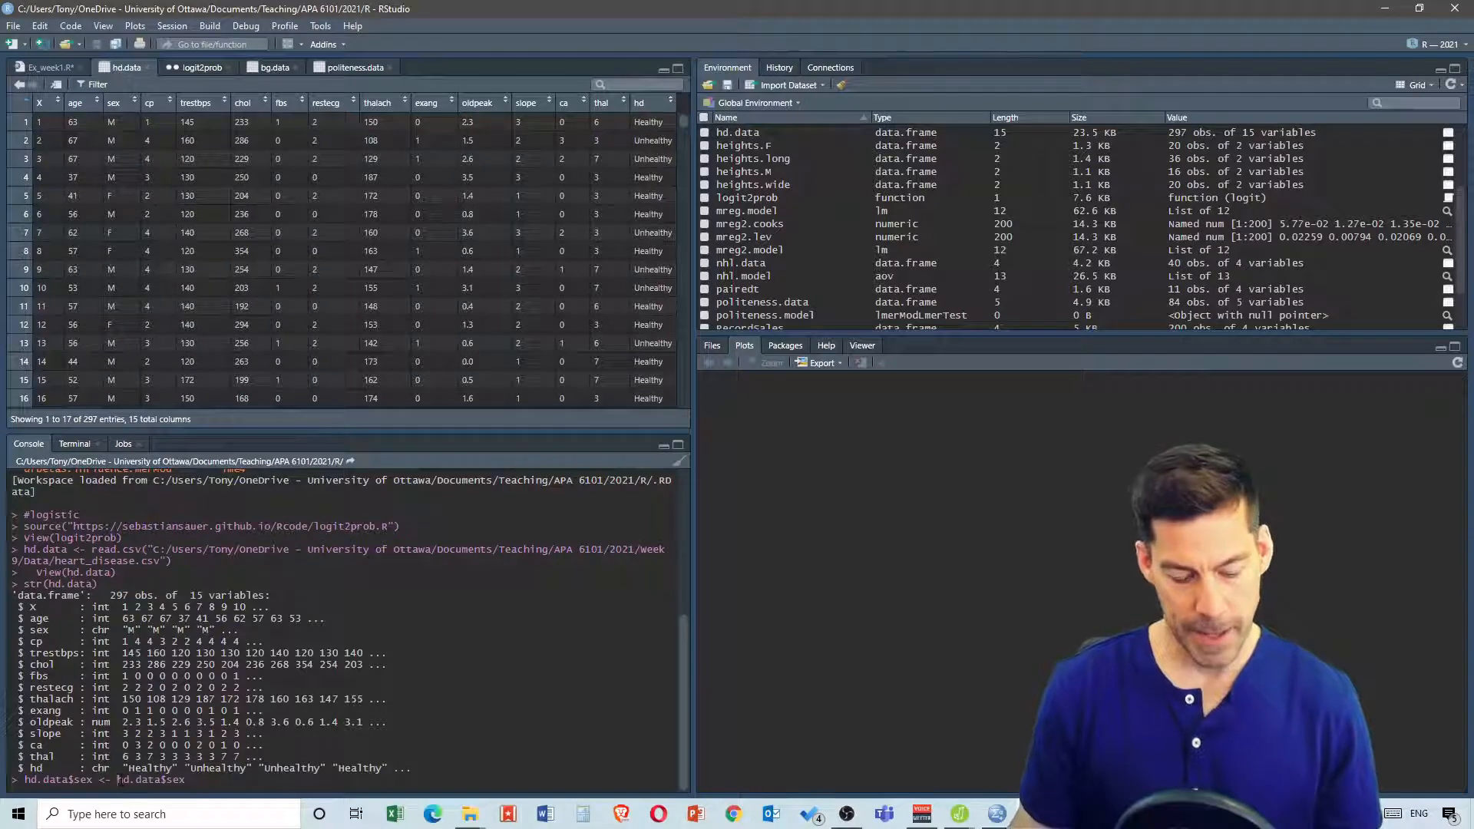
pyautogui.write('as.factor(')
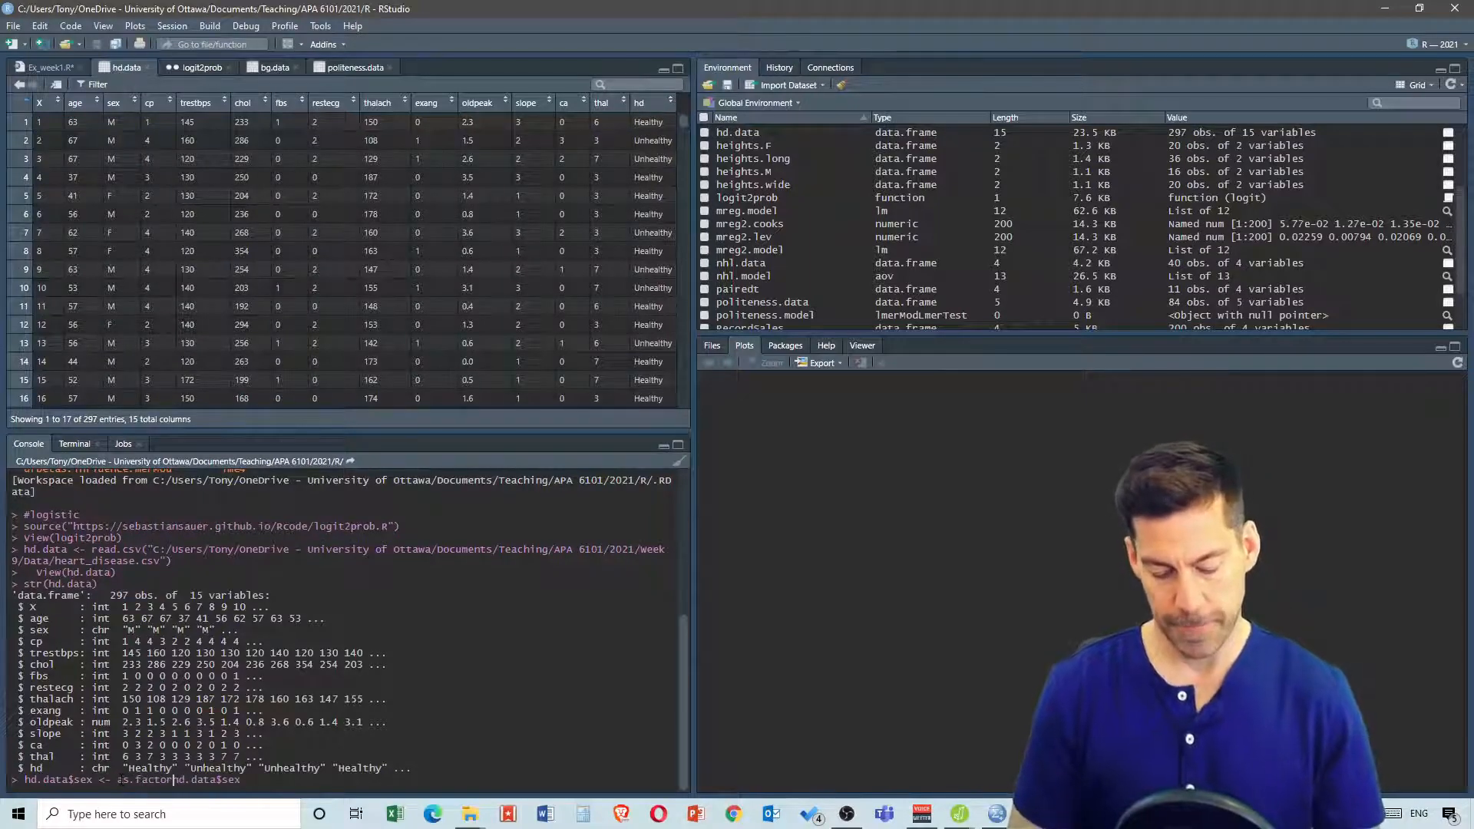
pyautogui.click(263, 780)
pyautogui.write(')')
pyautogui.press('Return')
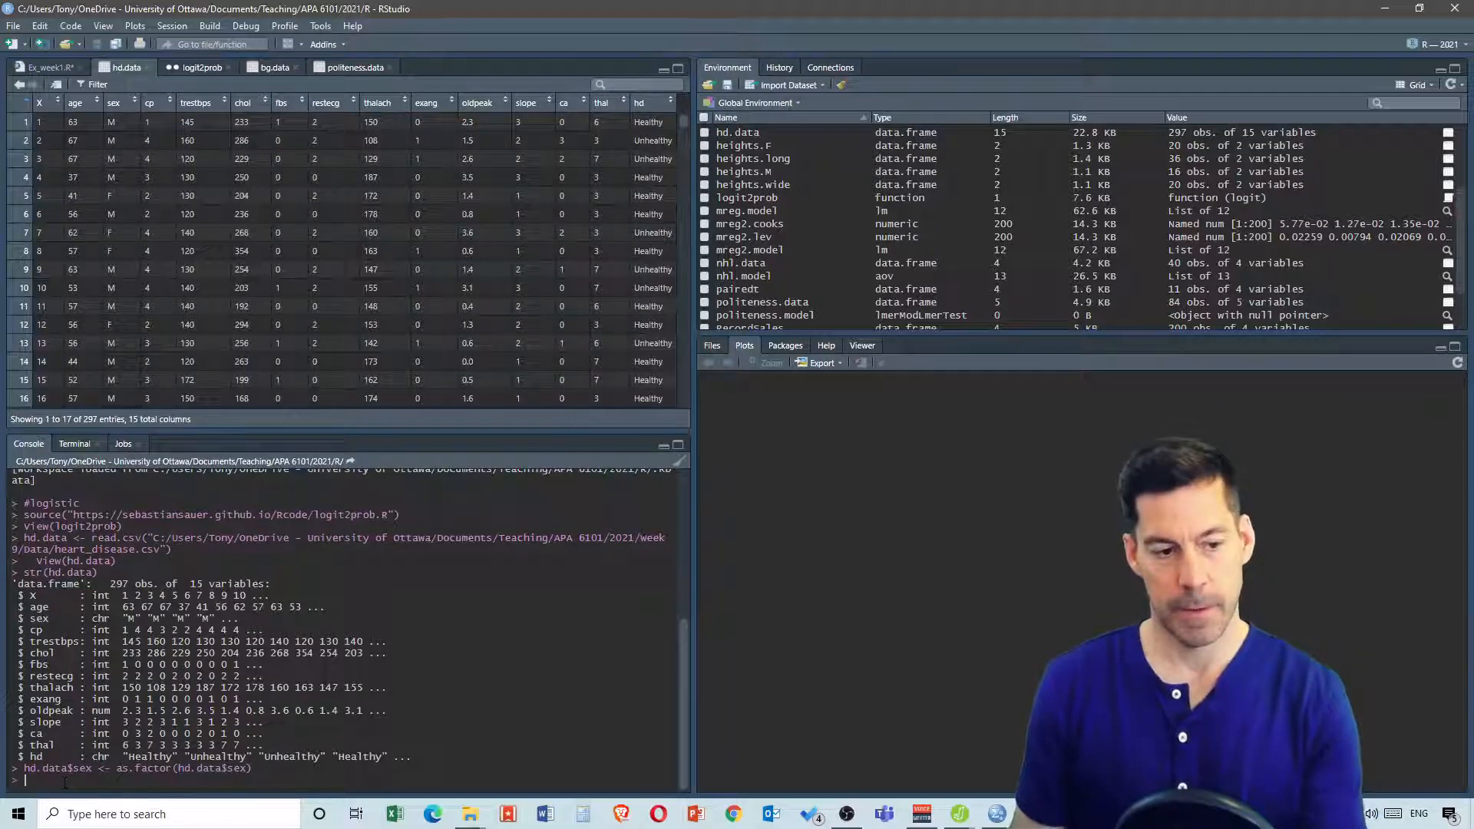
# Recall the previous command and edit it to convert the hd column of hd.data to a factor
pyautogui.press('Up')
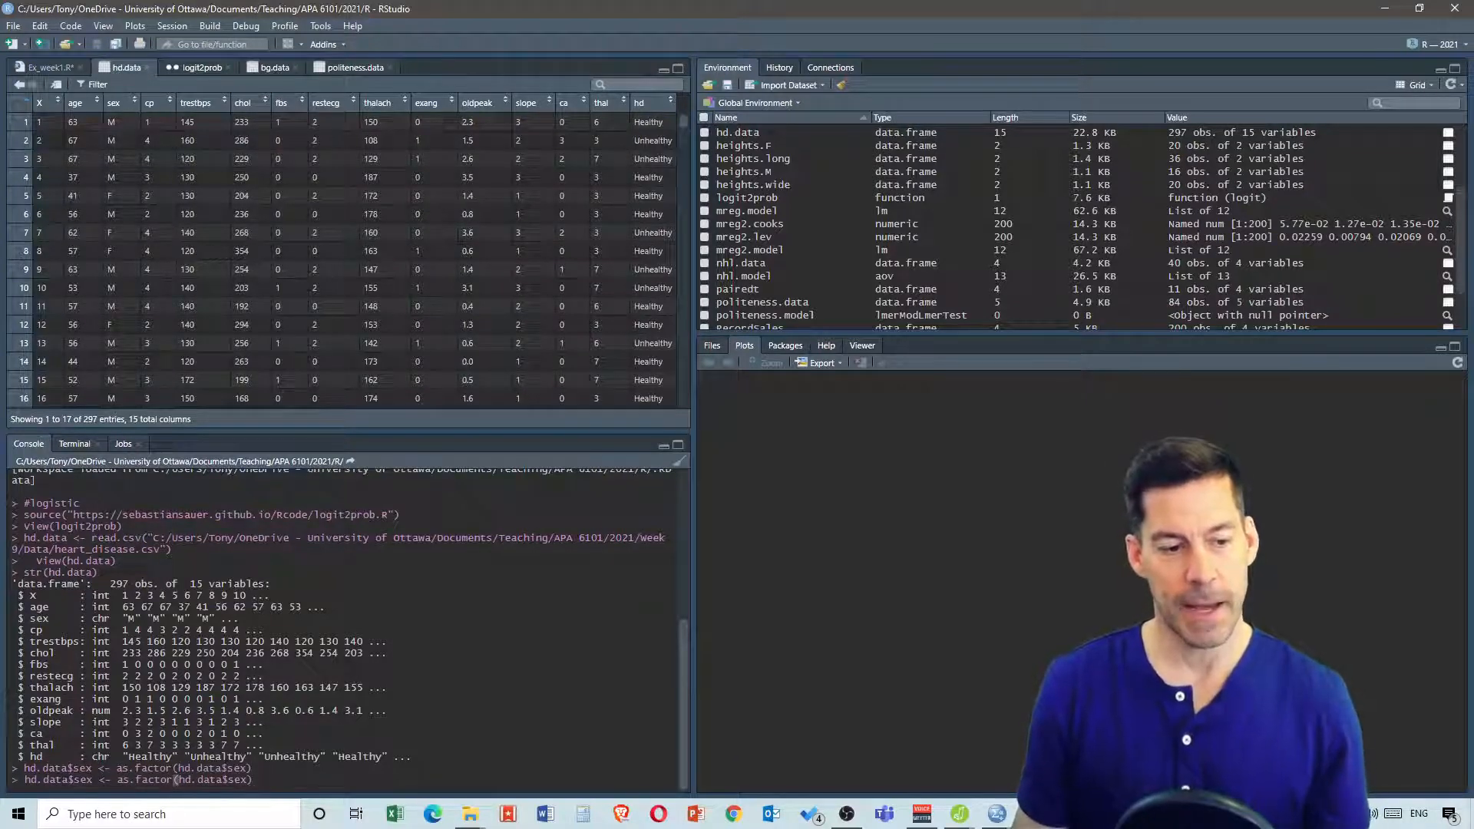
pyautogui.moveTo(75, 780); pyautogui.dragTo(93, 780)
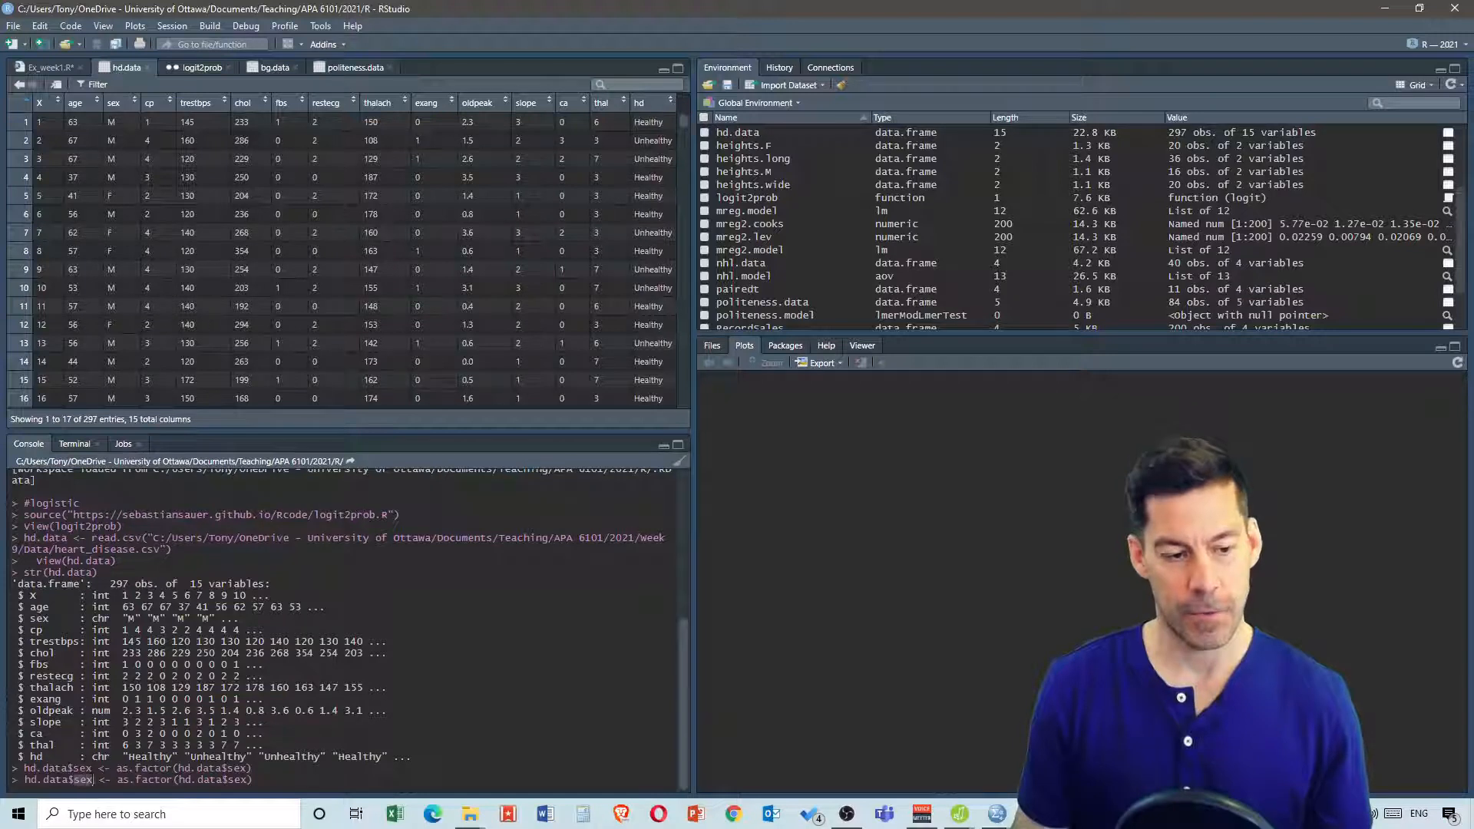
pyautogui.write('hd')
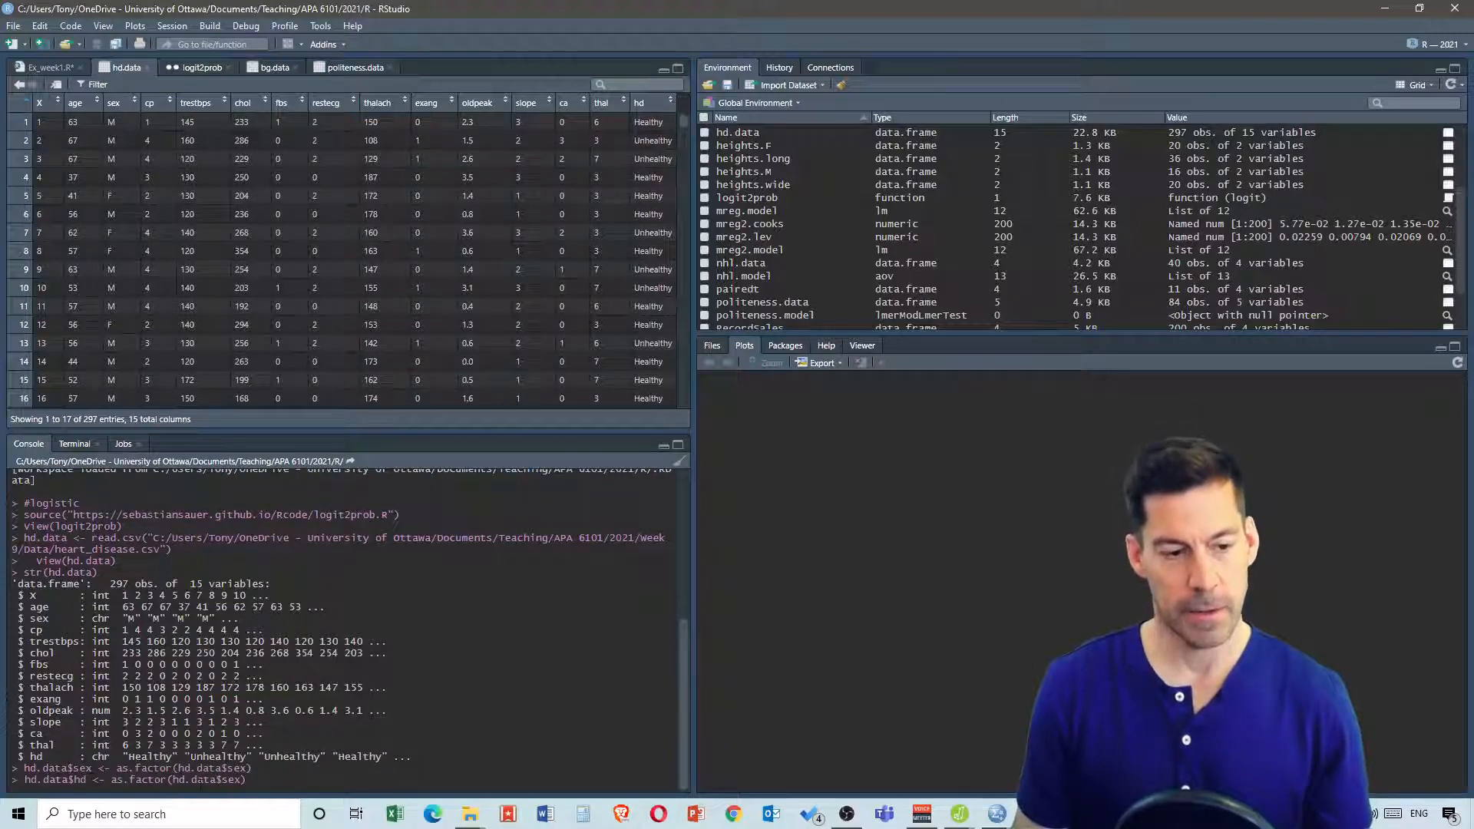
pyautogui.moveTo(222, 780); pyautogui.dragTo(242, 780)
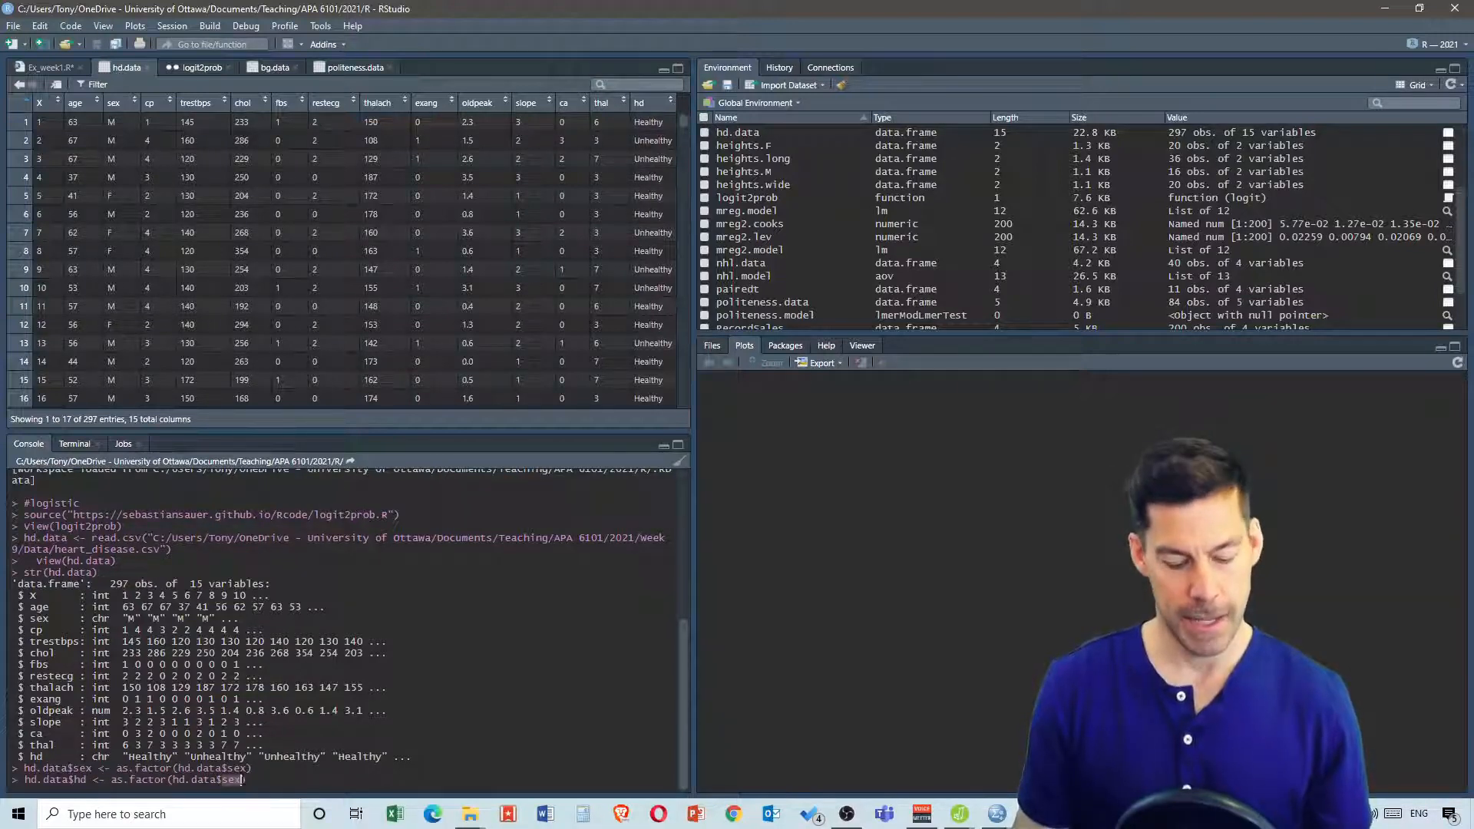
pyautogui.write('hd')
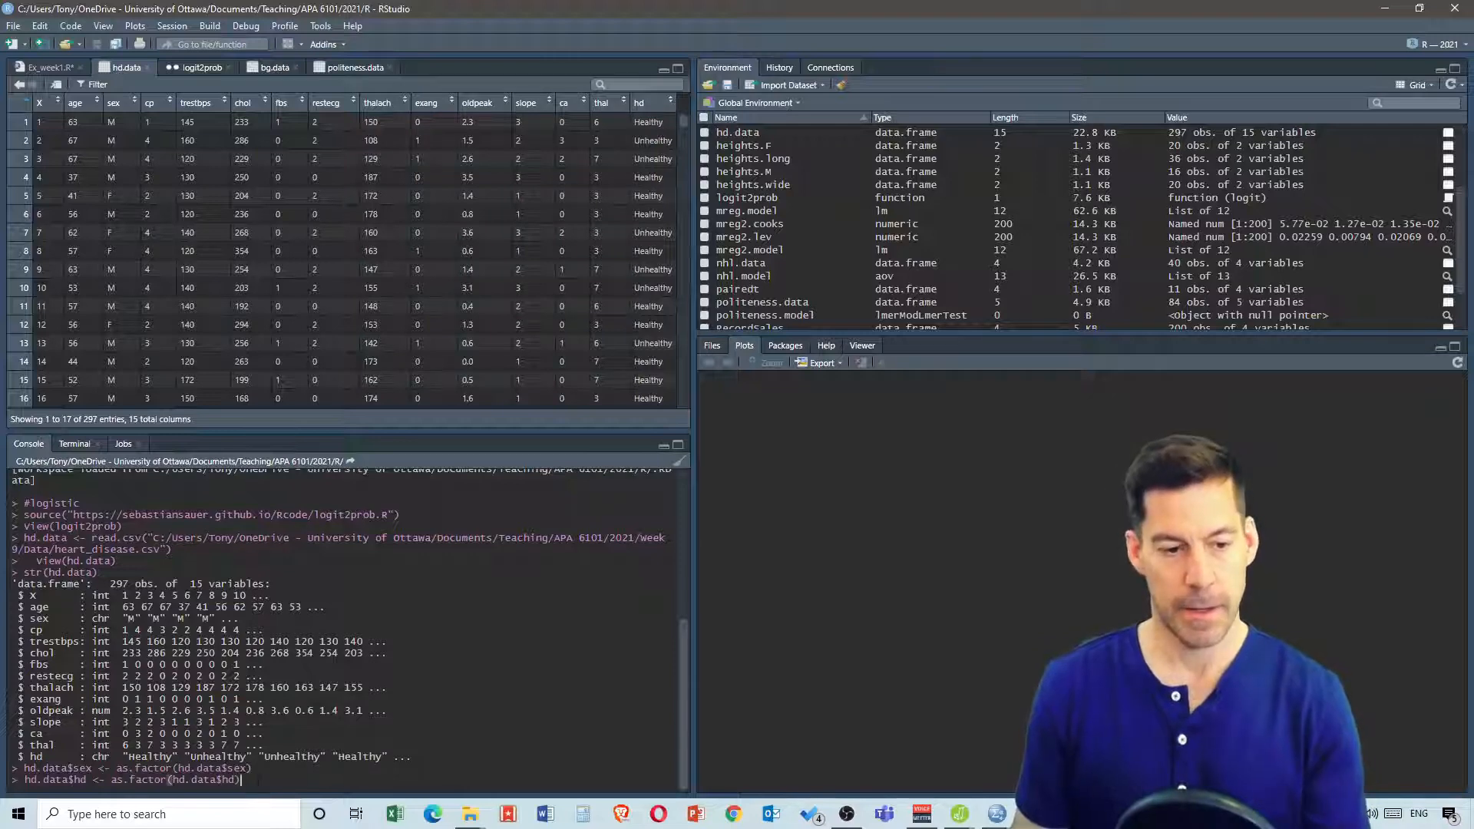
pyautogui.press('Return')
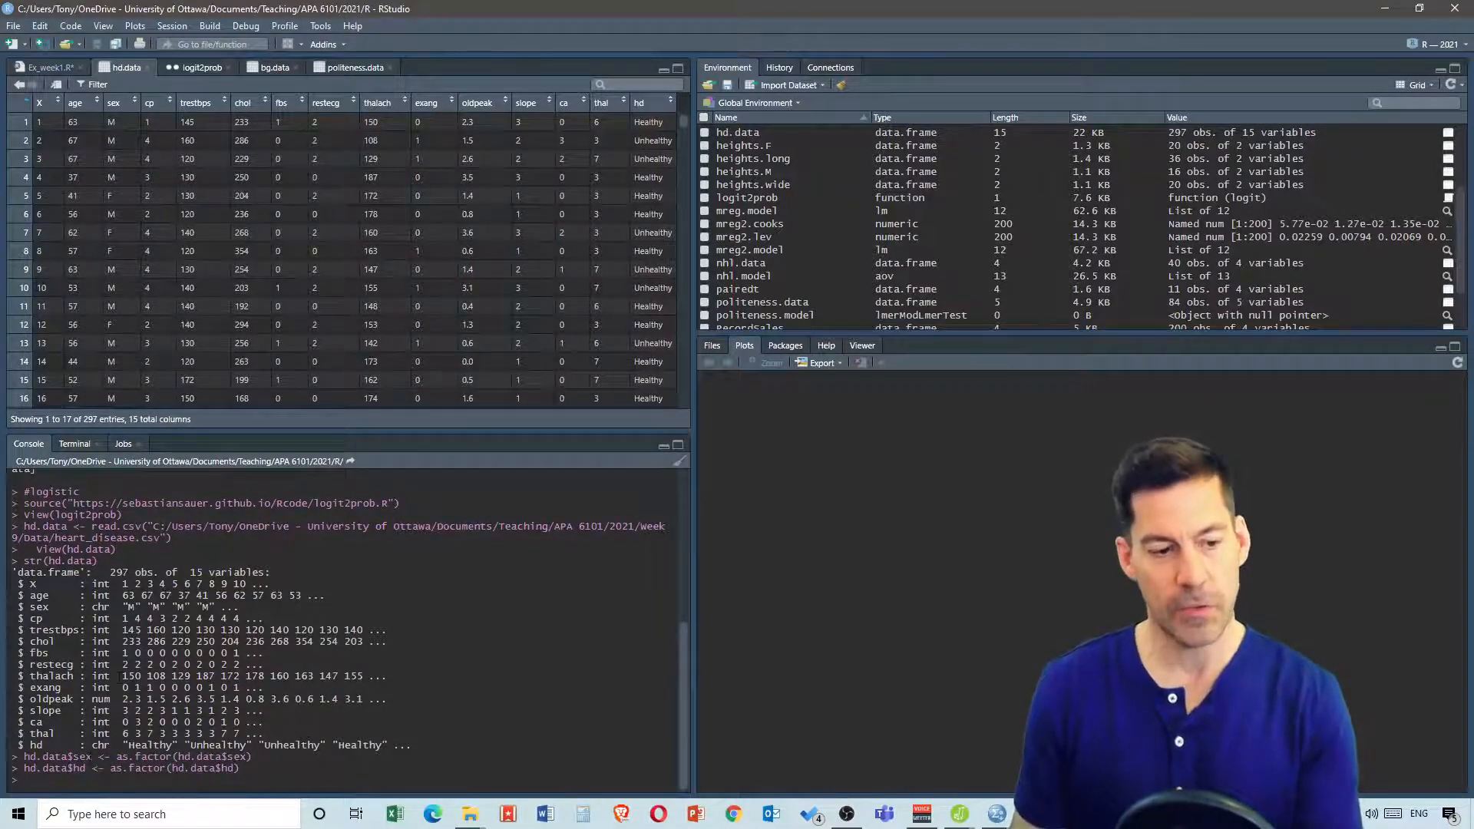
# Rerun str(hd.data) to check the variable types
pyautogui.press('Up')
pyautogui.press('Up')
pyautogui.press('Up')
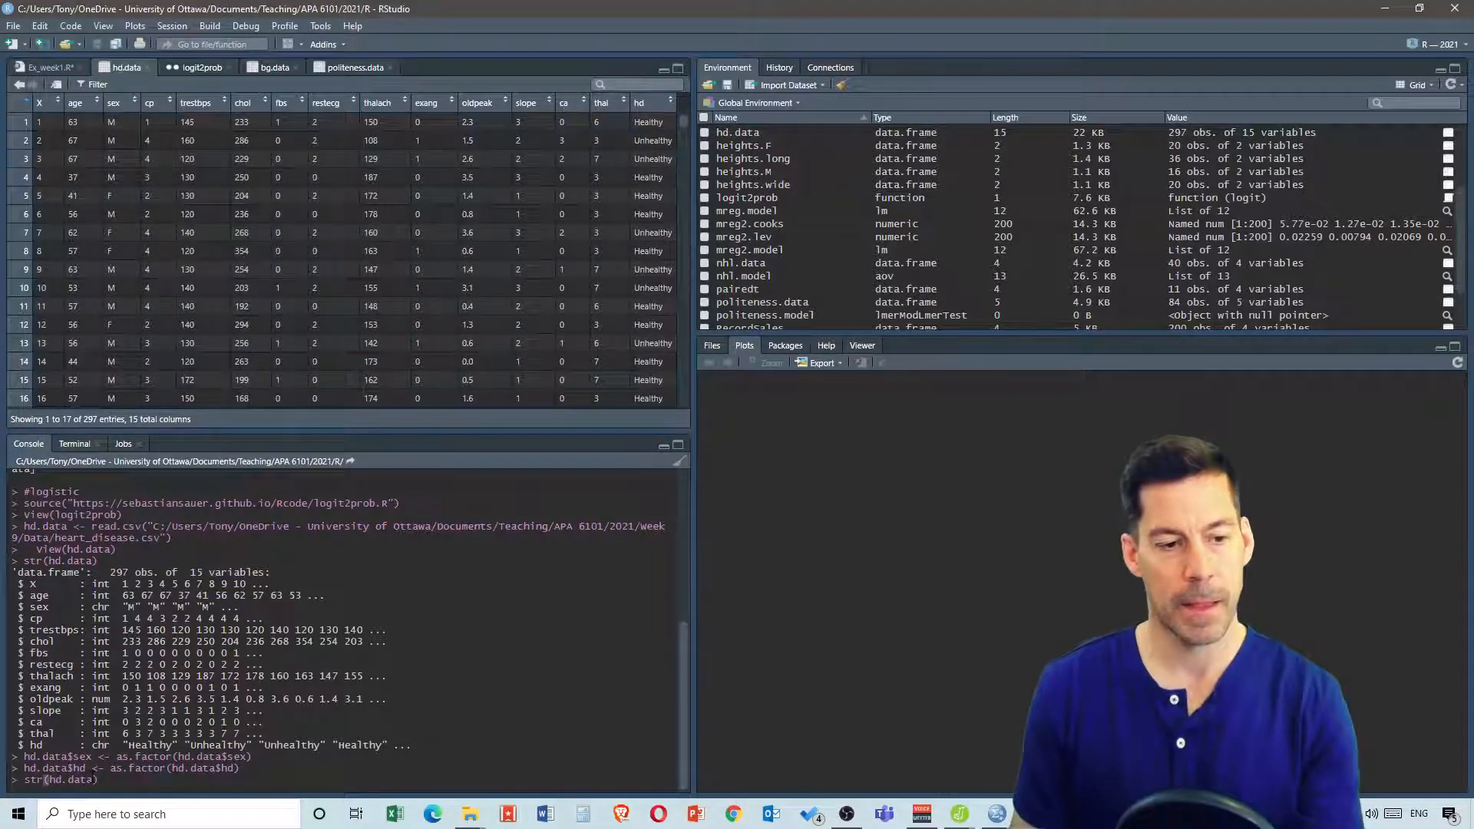
pyautogui.press('Return')
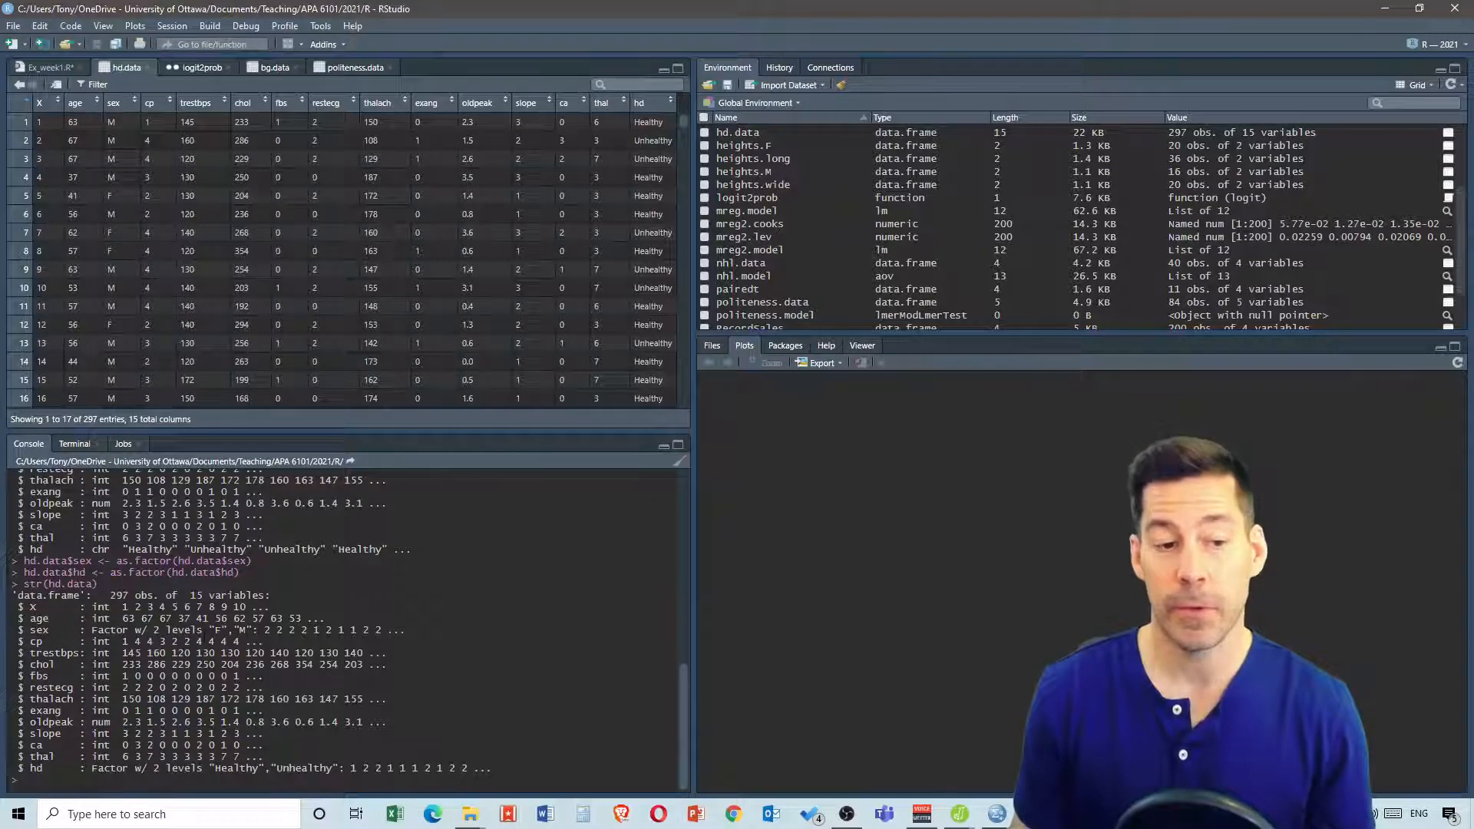
# In the script, change the df assignment to hd.data and insert a blank line after the source() line
pyautogui.click(51, 71)
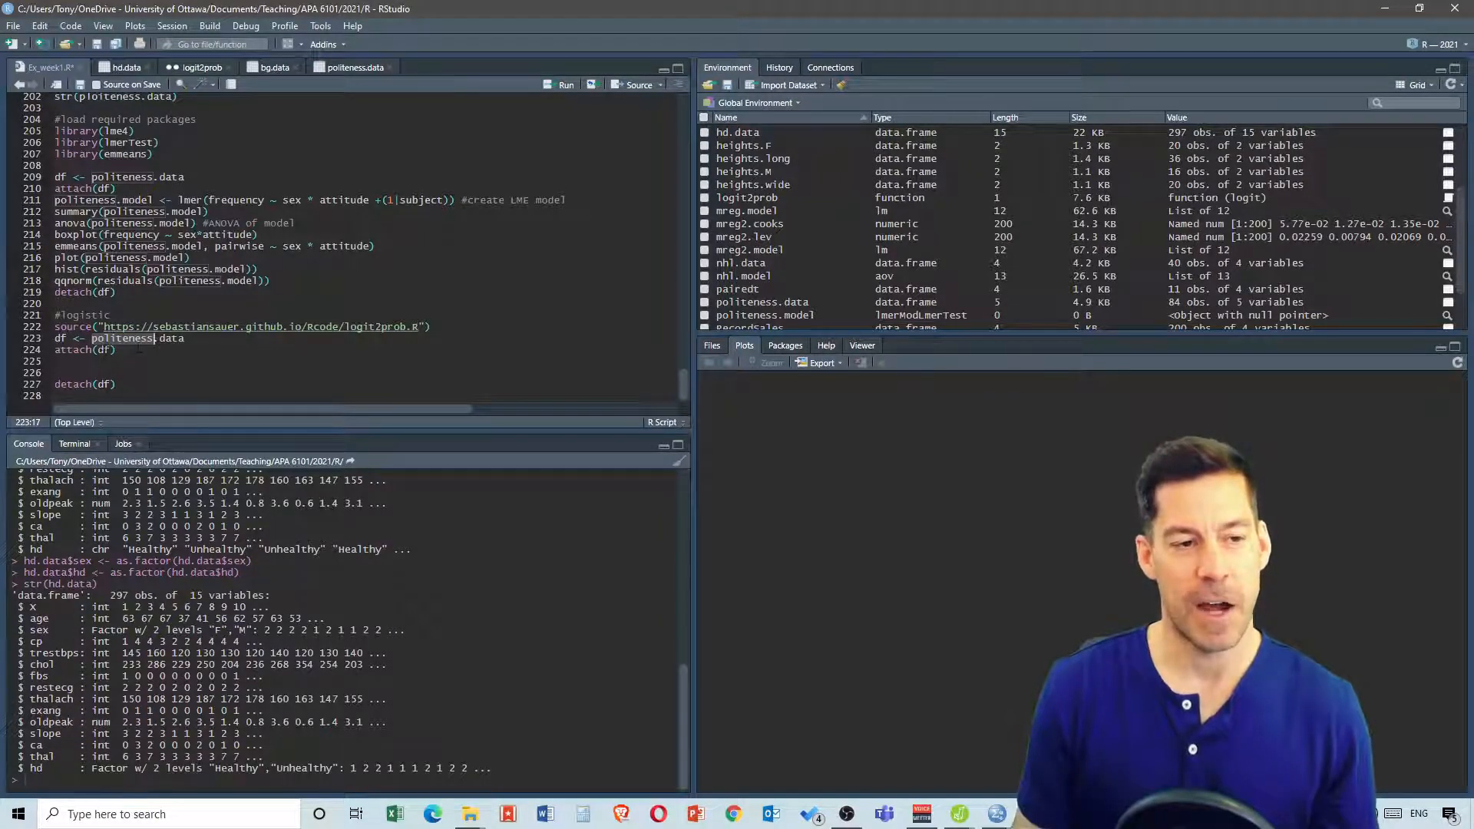
pyautogui.write('hd')
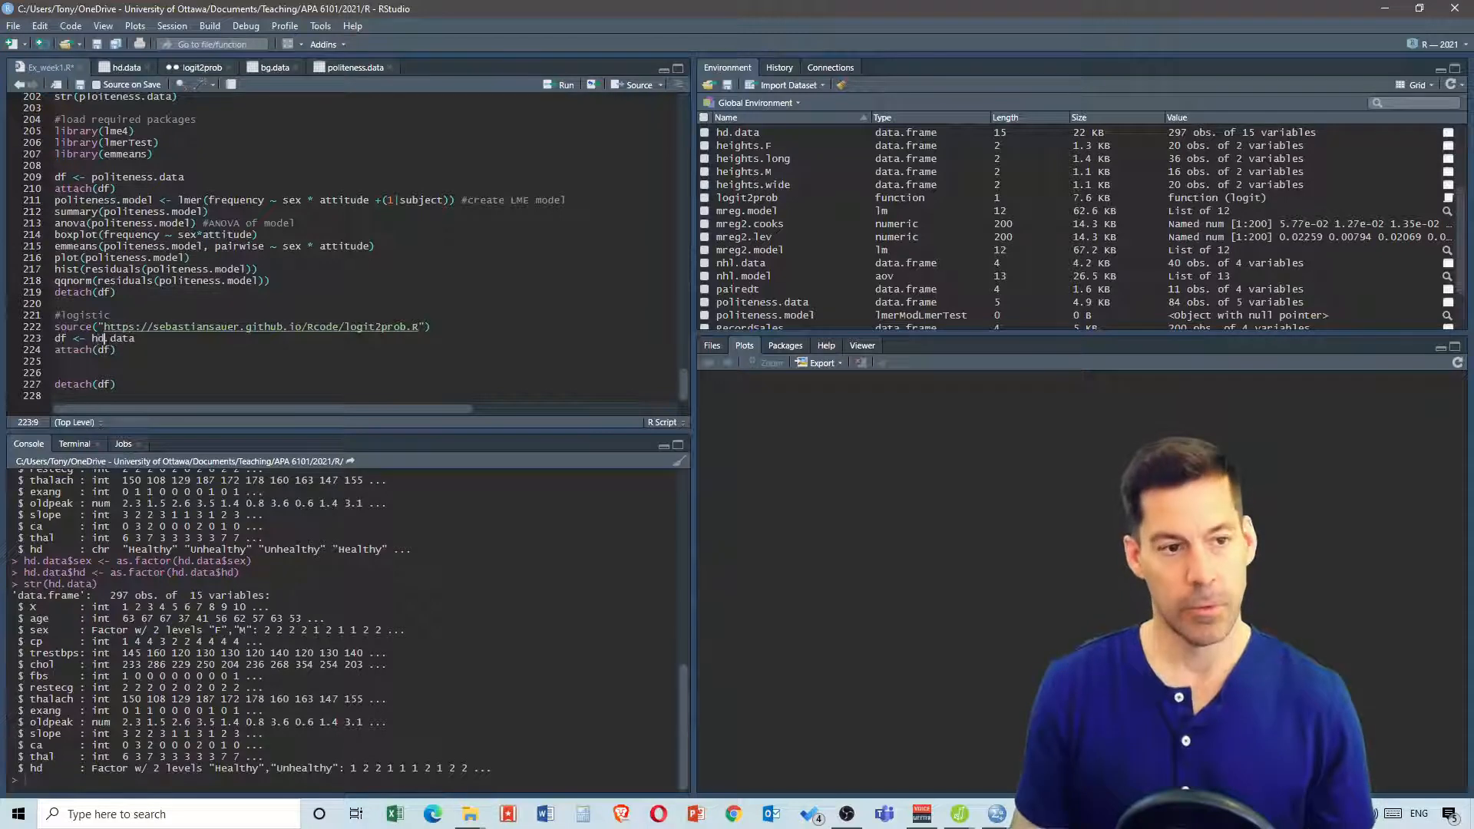
pyautogui.click(56, 361)
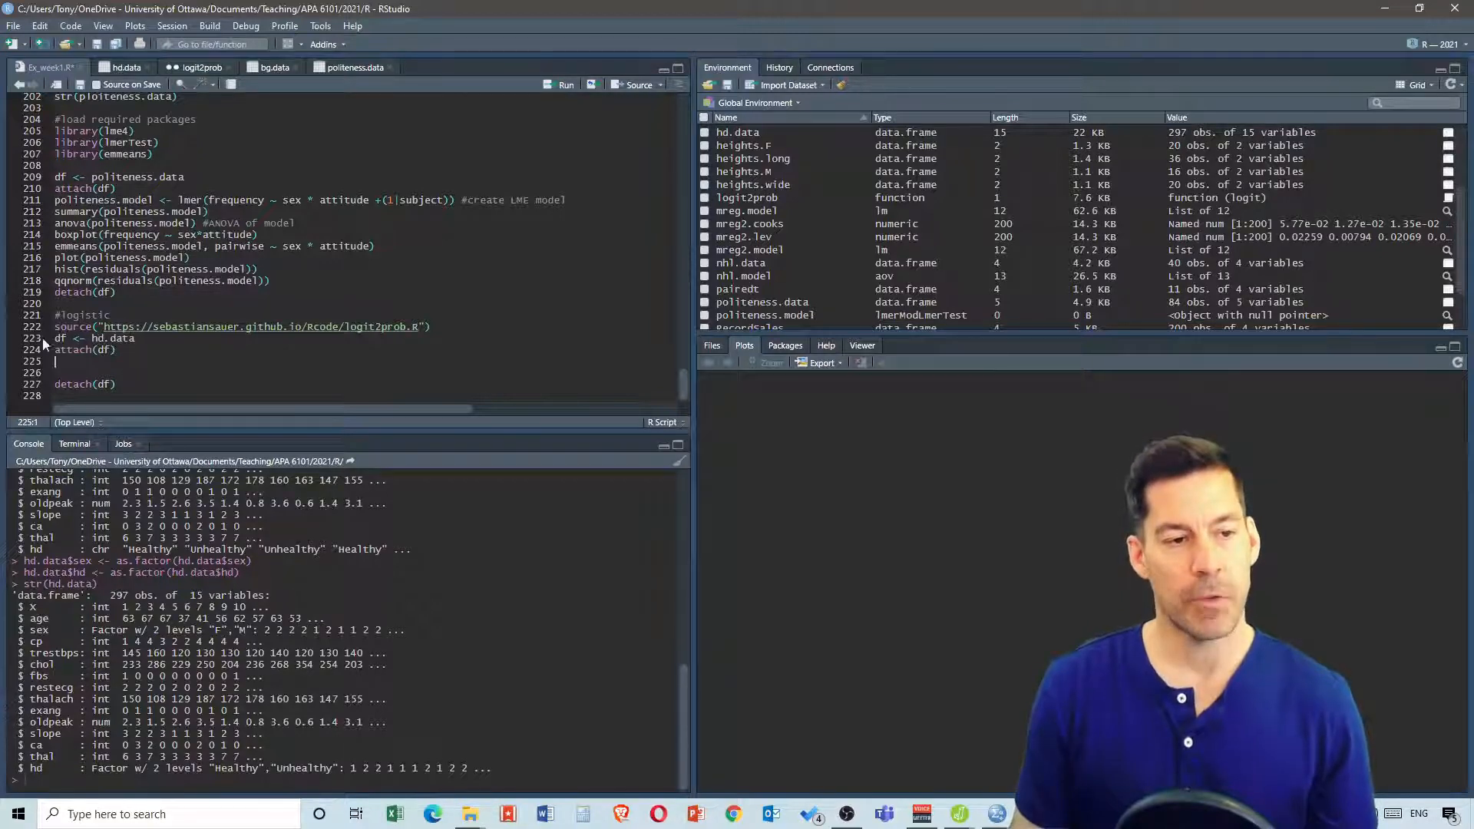
pyautogui.click(438, 326)
pyautogui.press('Return')
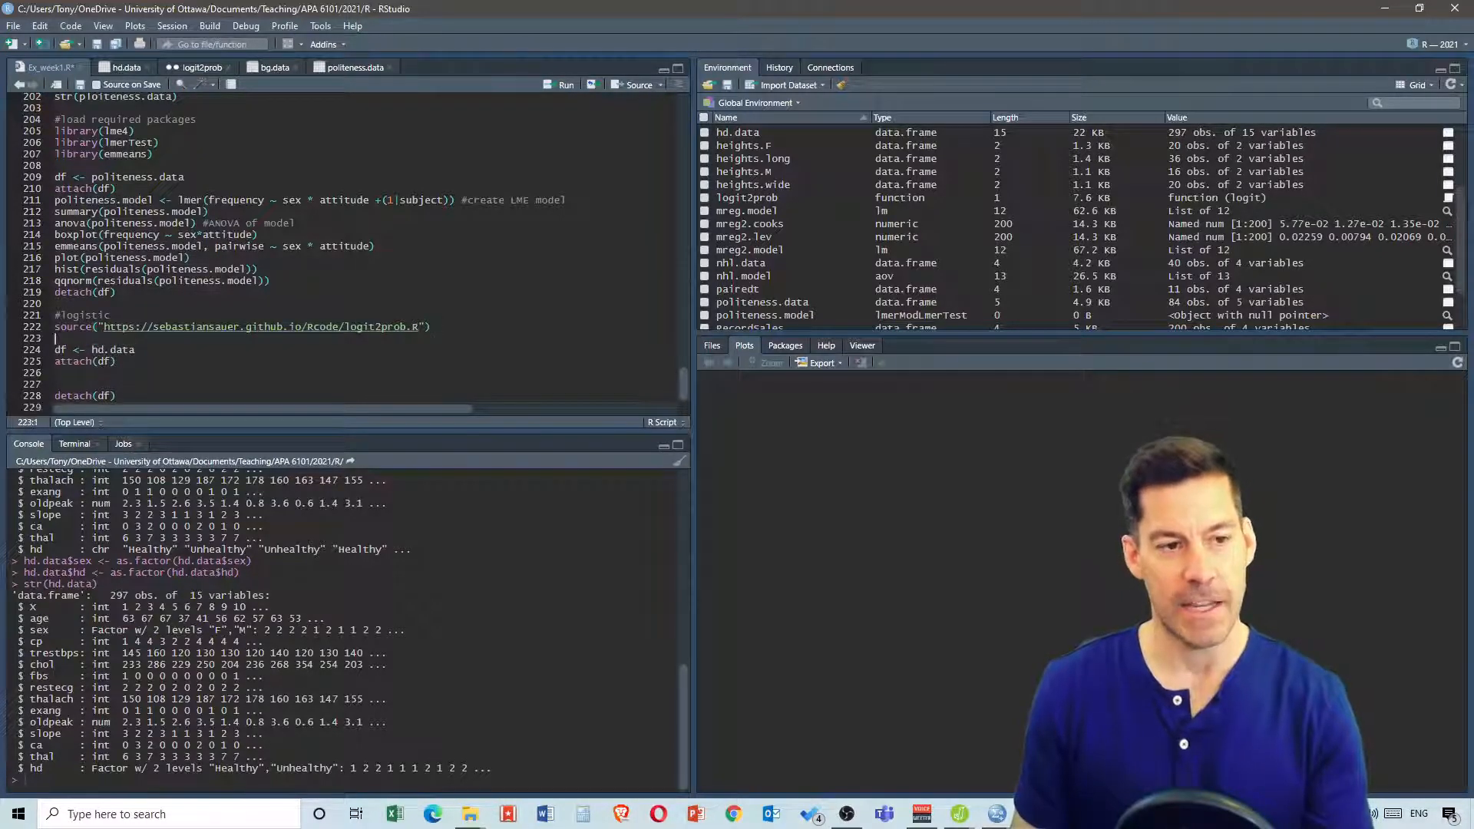
# On the blank line after attach(df), write logistic.model <- glm(hd ~ trestbps, data = hd.data, family = "binomial")
pyautogui.scroll(-1, 136, 356)
pyautogui.click(121, 362)
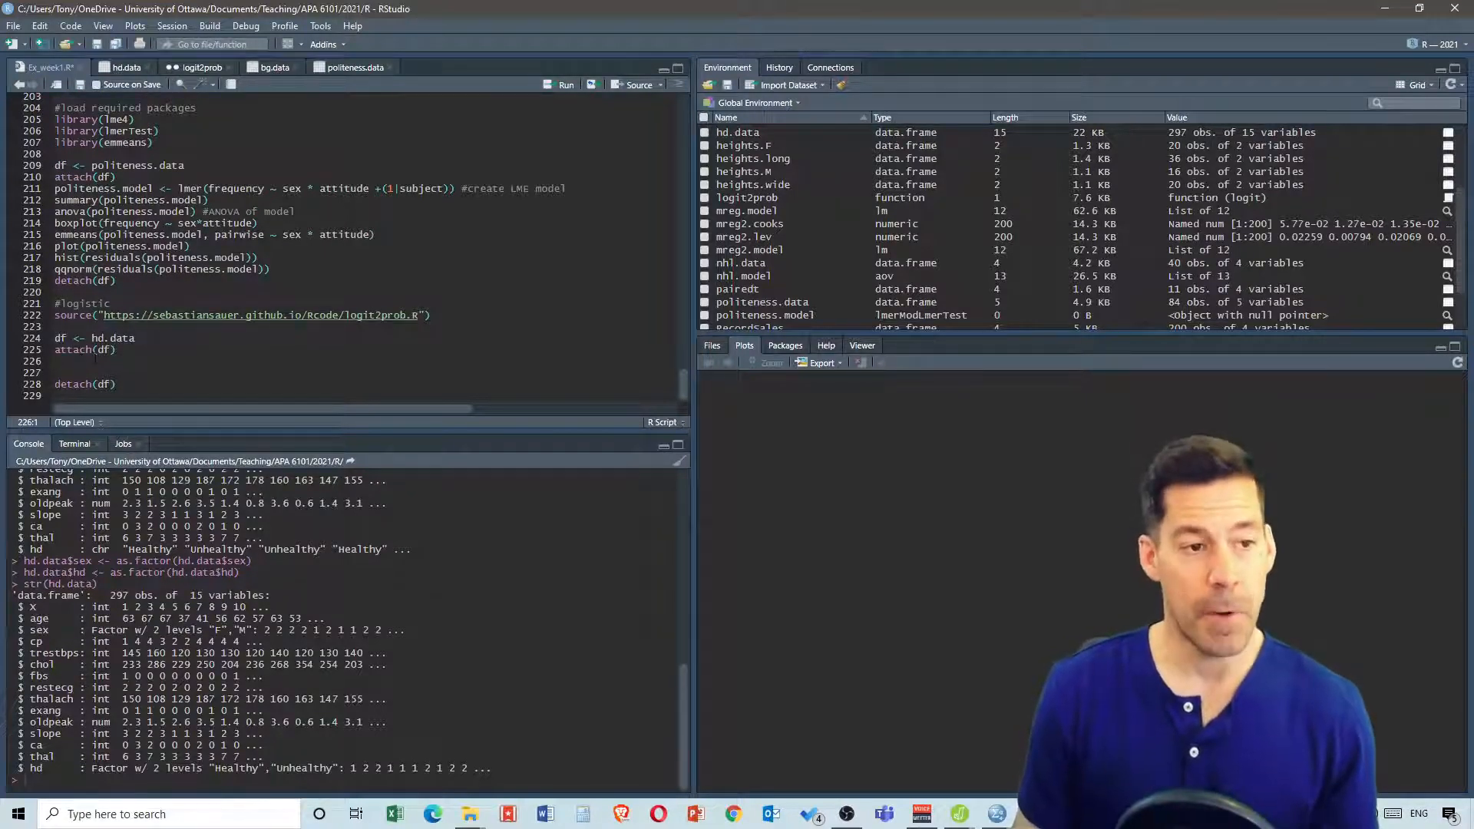
pyautogui.write('lo')
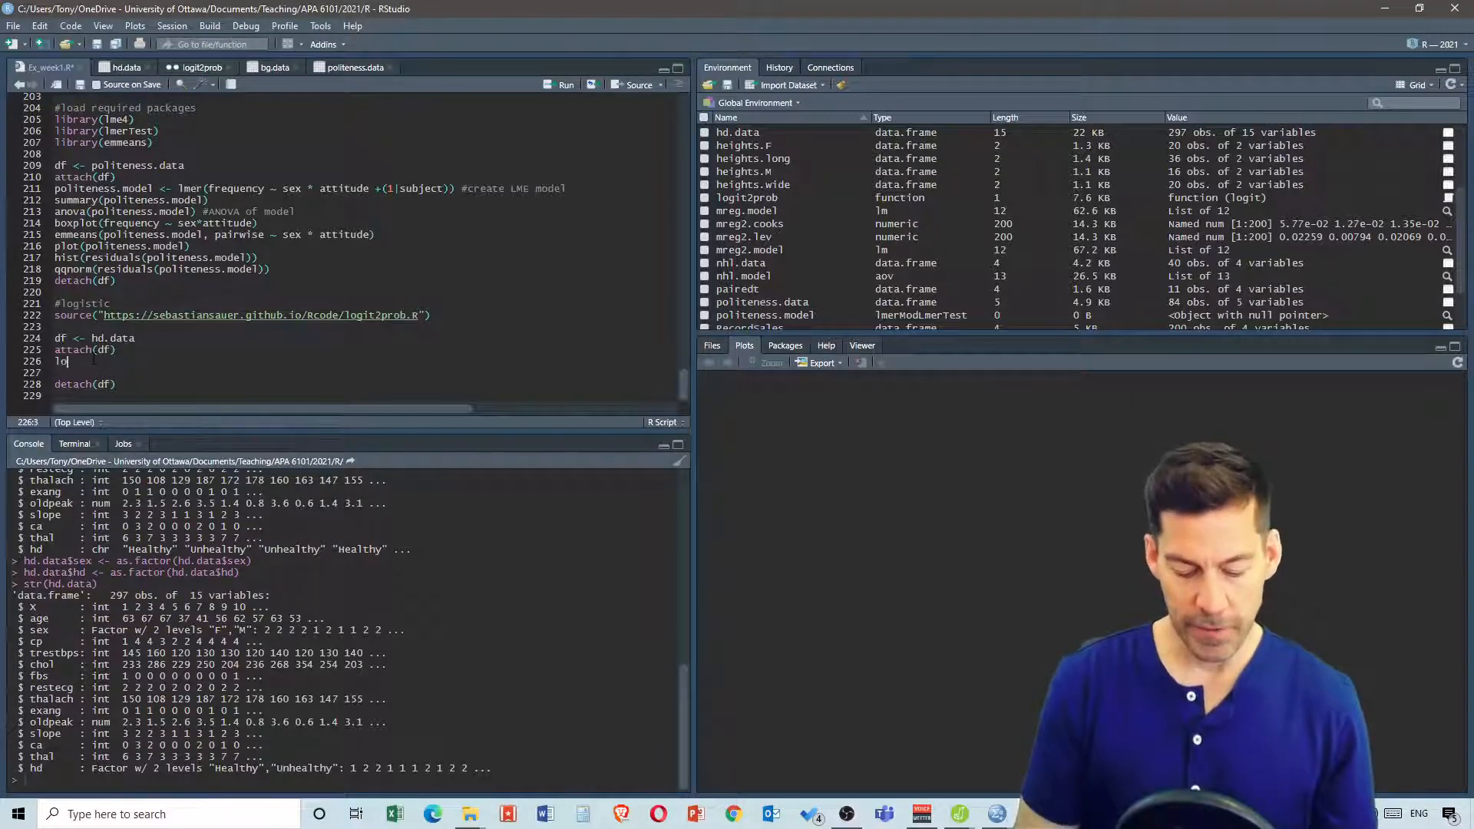
pyautogui.write('gistic')
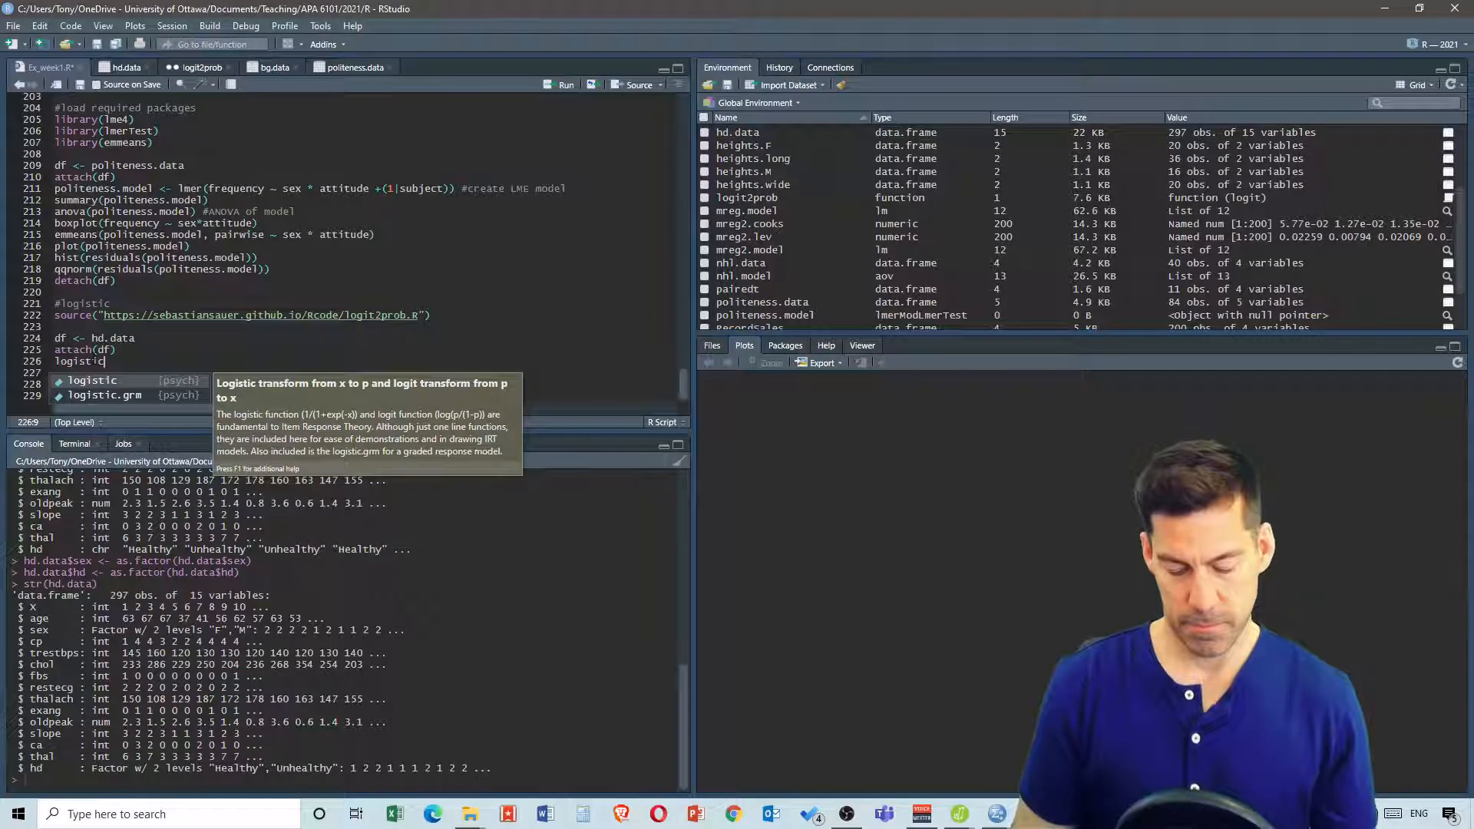
pyautogui.write('.model <')
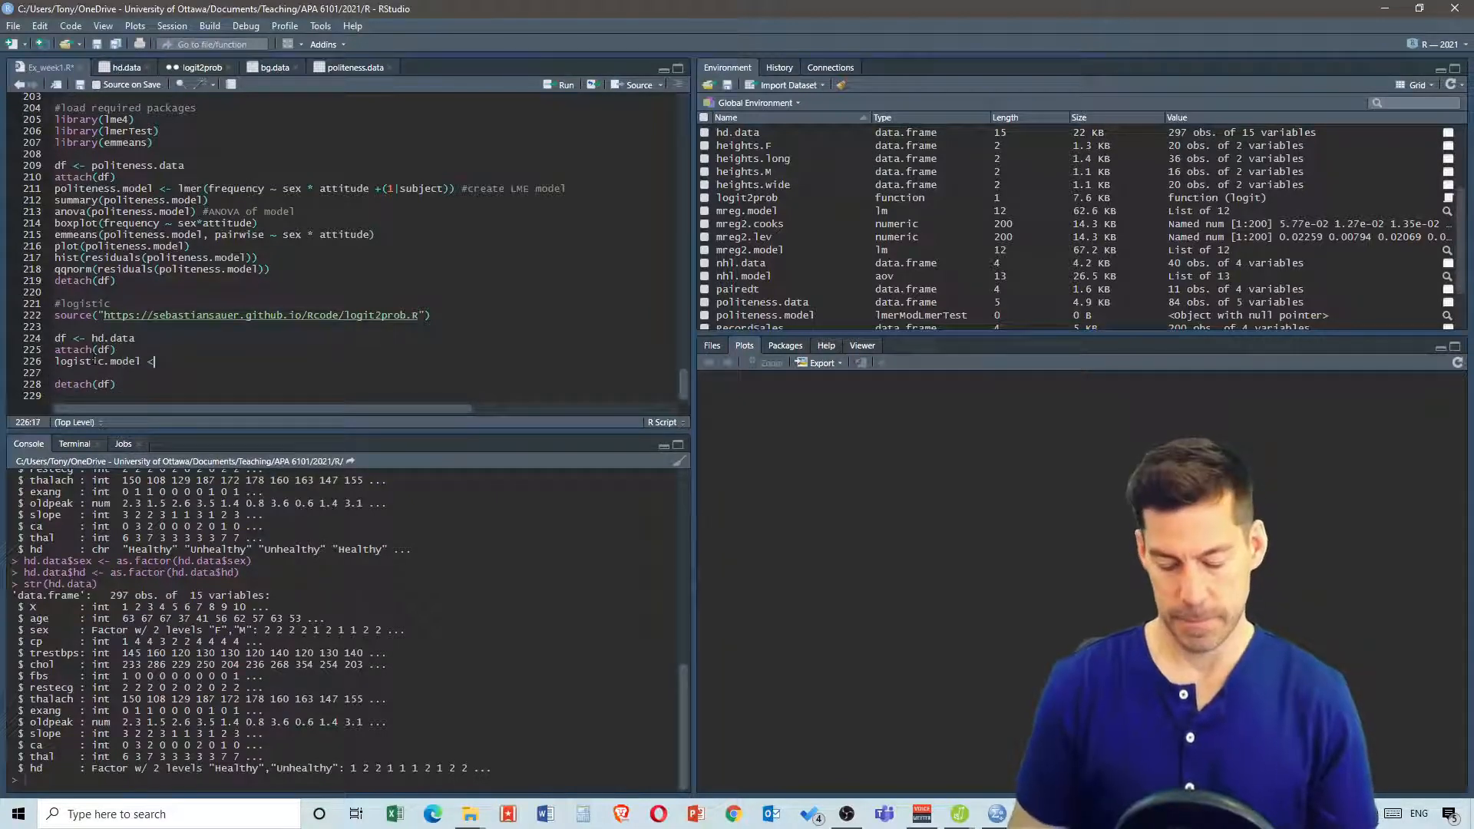
pyautogui.hotkey('alt', '-')
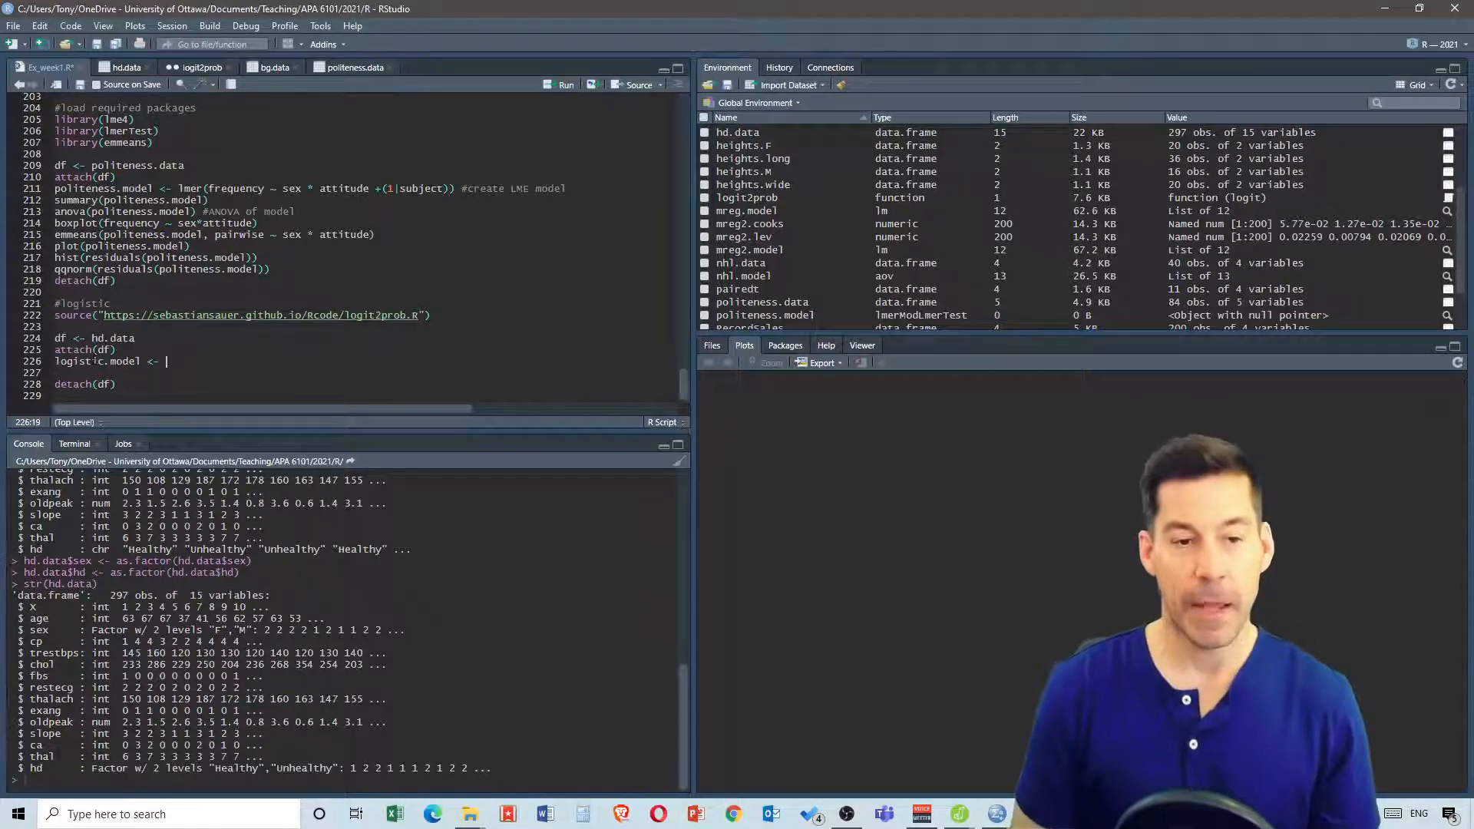
pyautogui.write('glm')
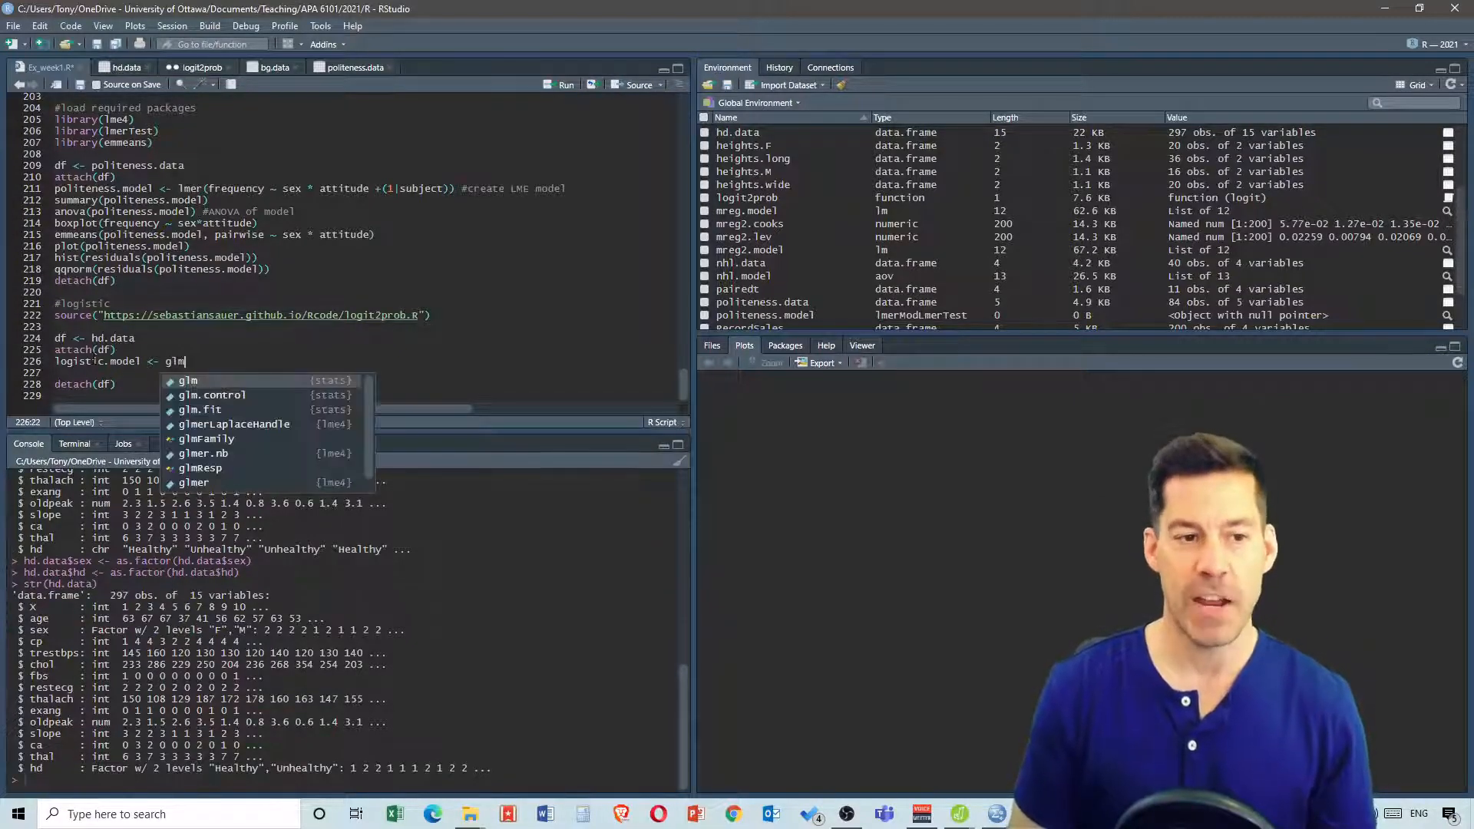
pyautogui.write('(')
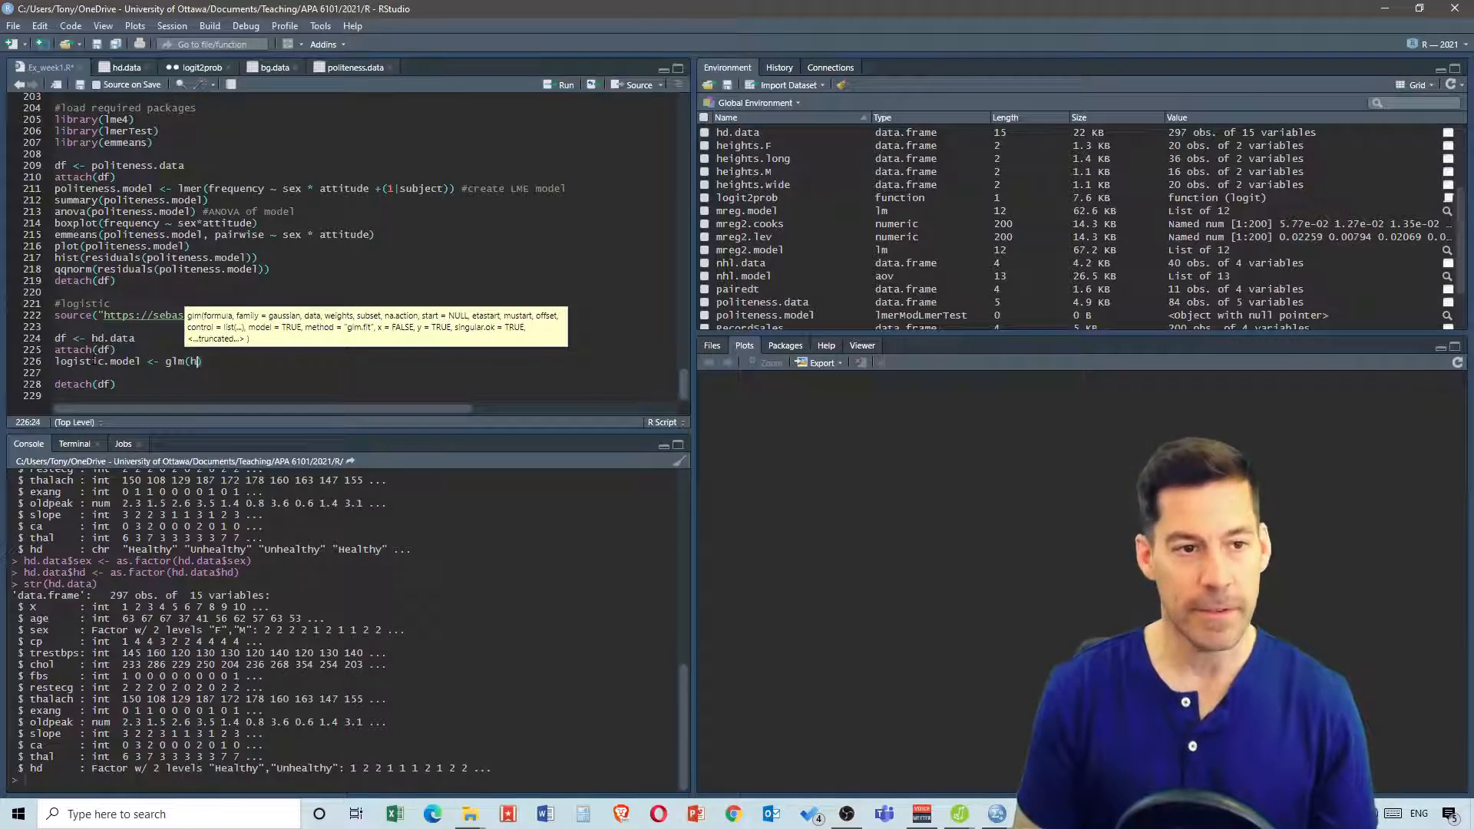
pyautogui.write('hd ~')
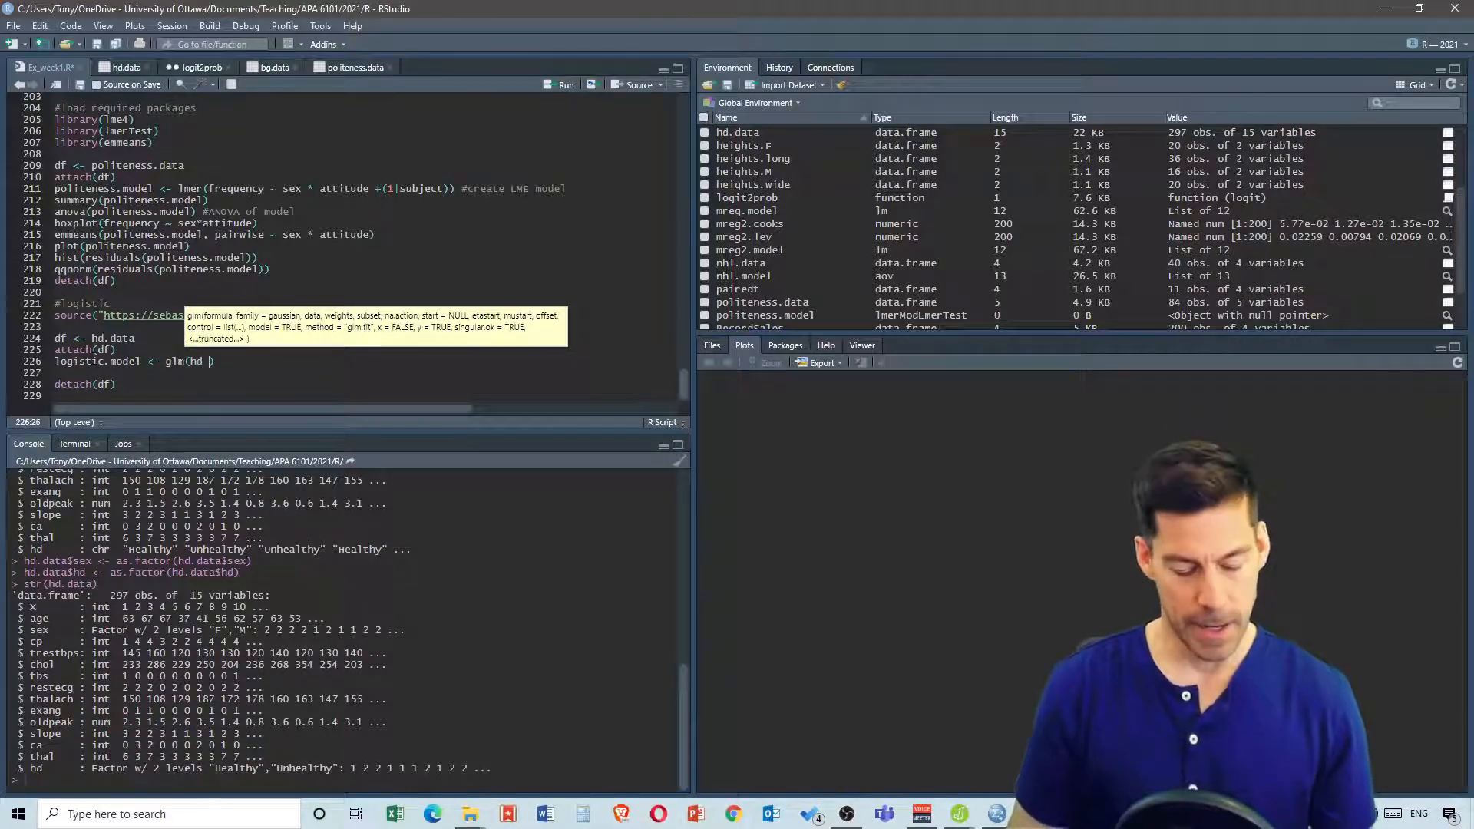
pyautogui.write(' tr')
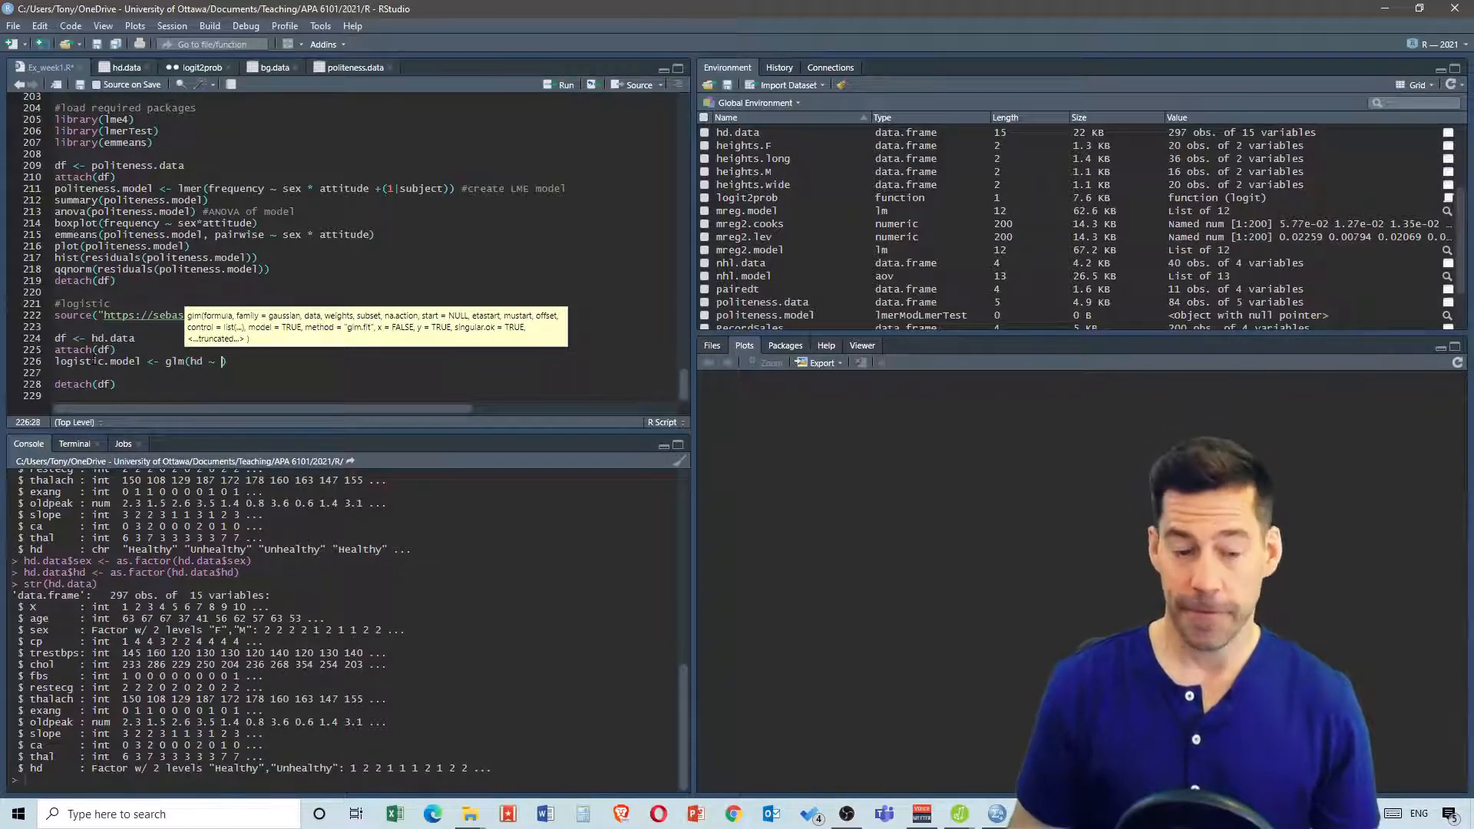
pyautogui.write('est')
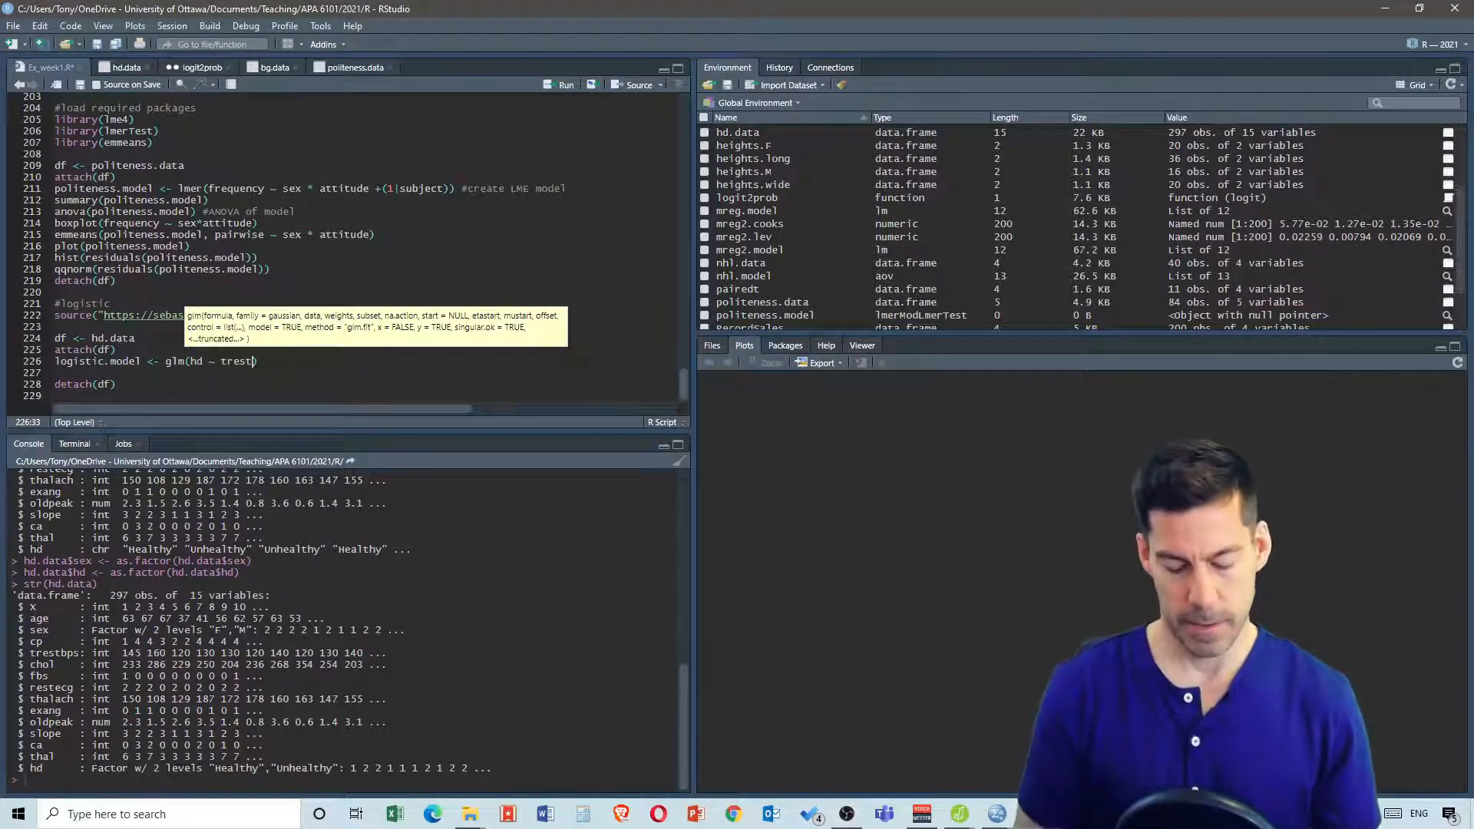
pyautogui.write('bps')
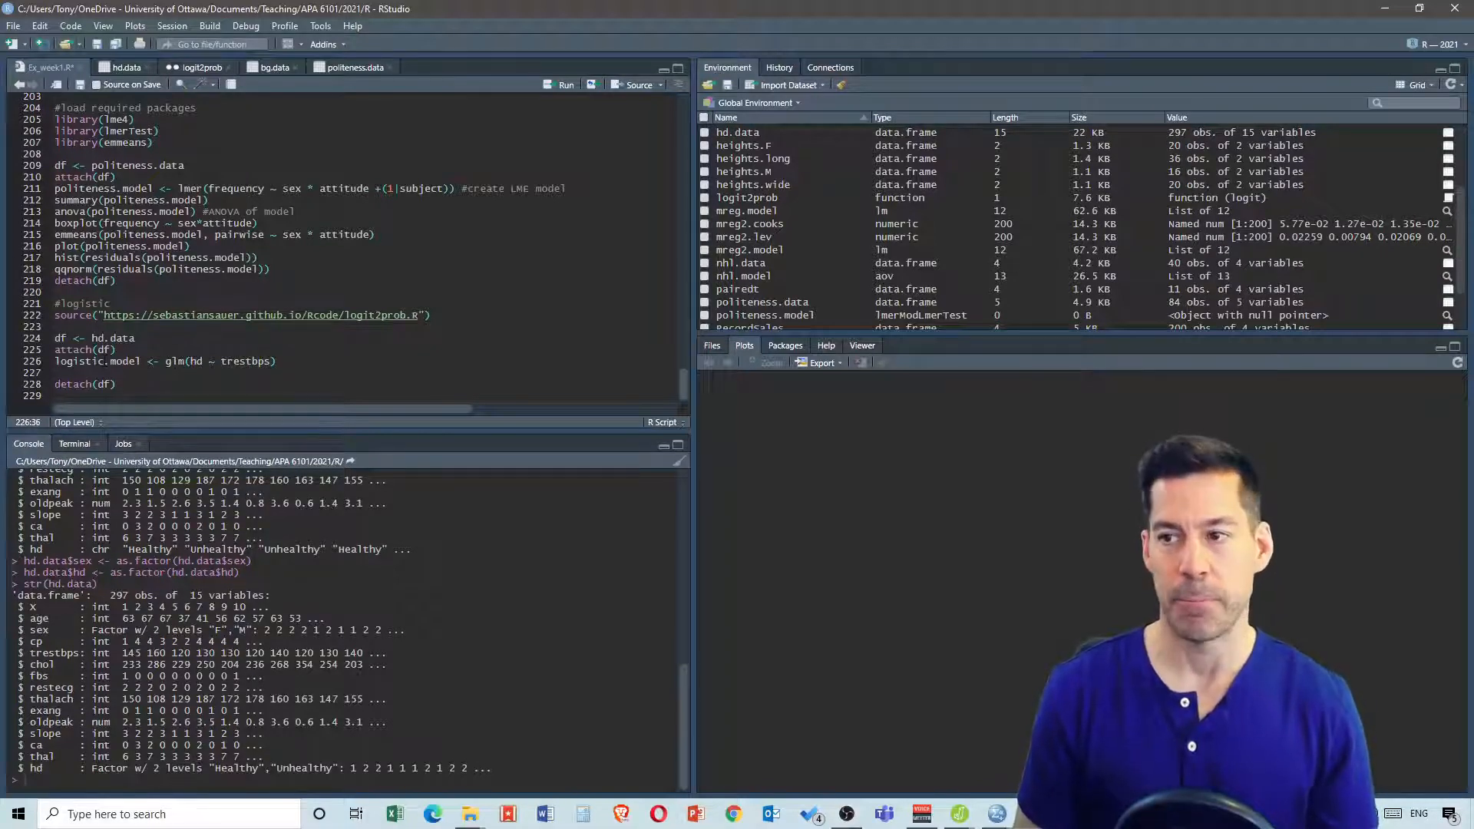
pyautogui.write(', ')
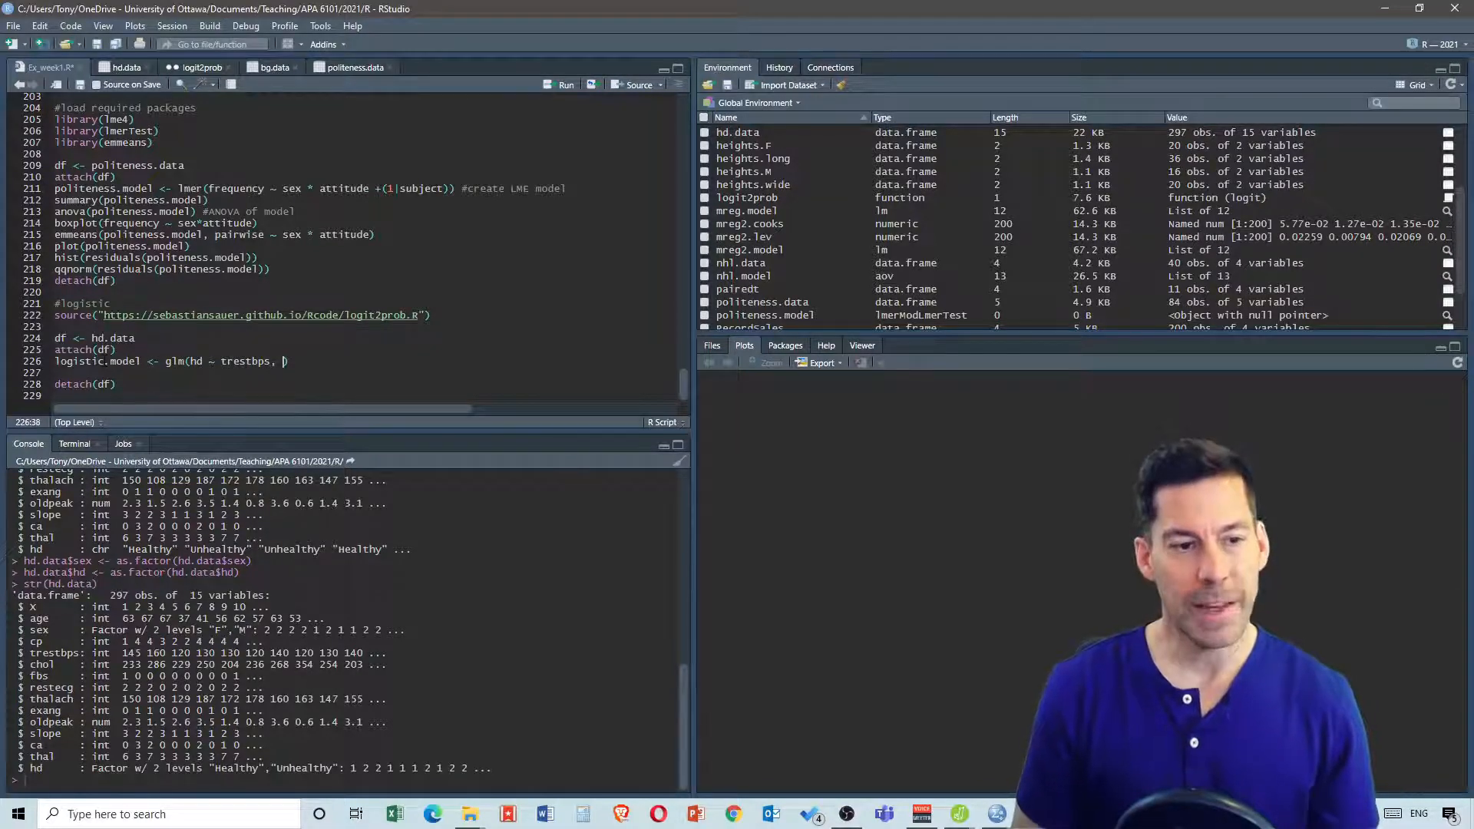
pyautogui.write('data =')
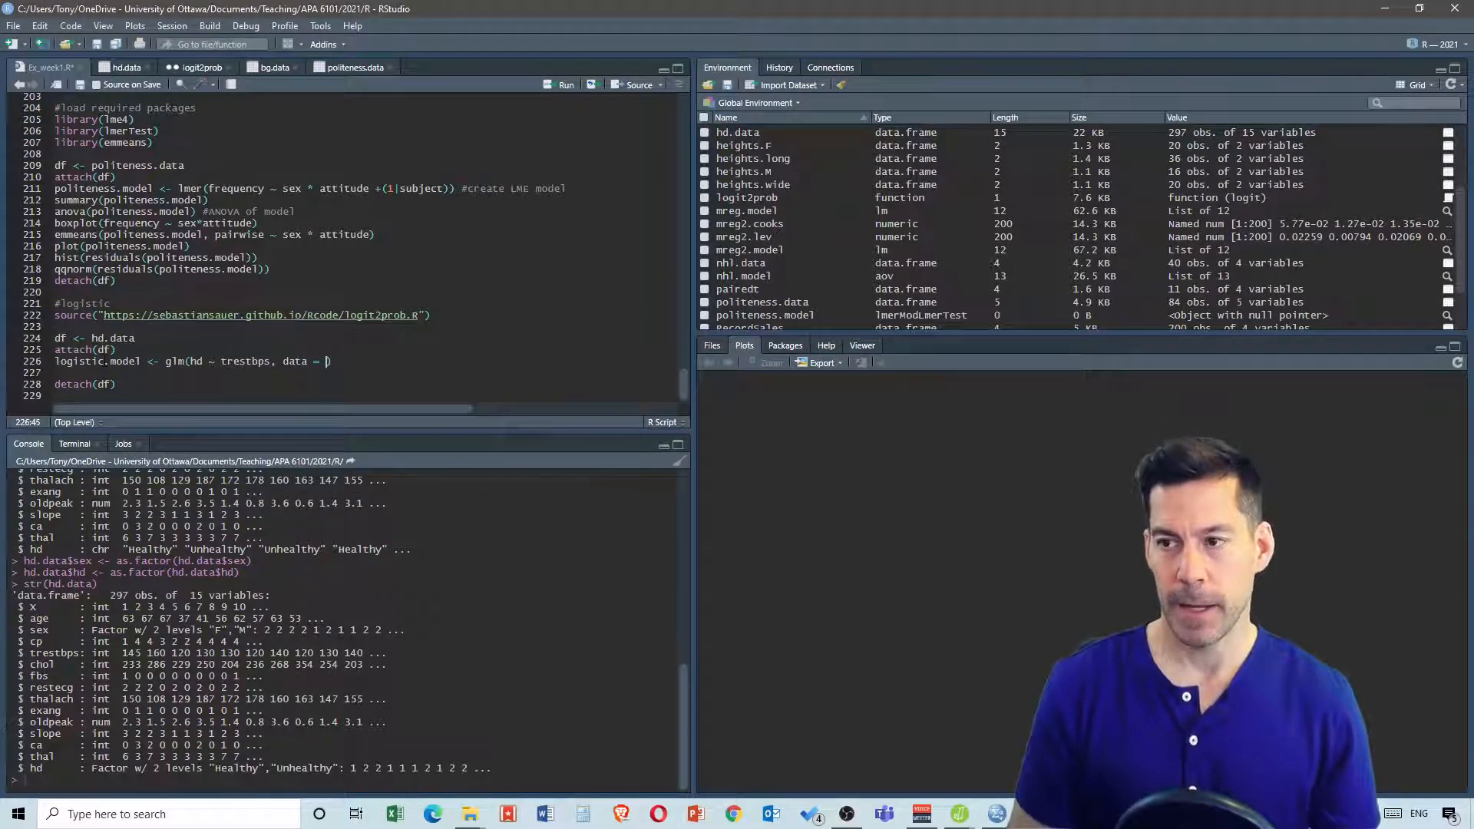
pyautogui.write(' hd.data')
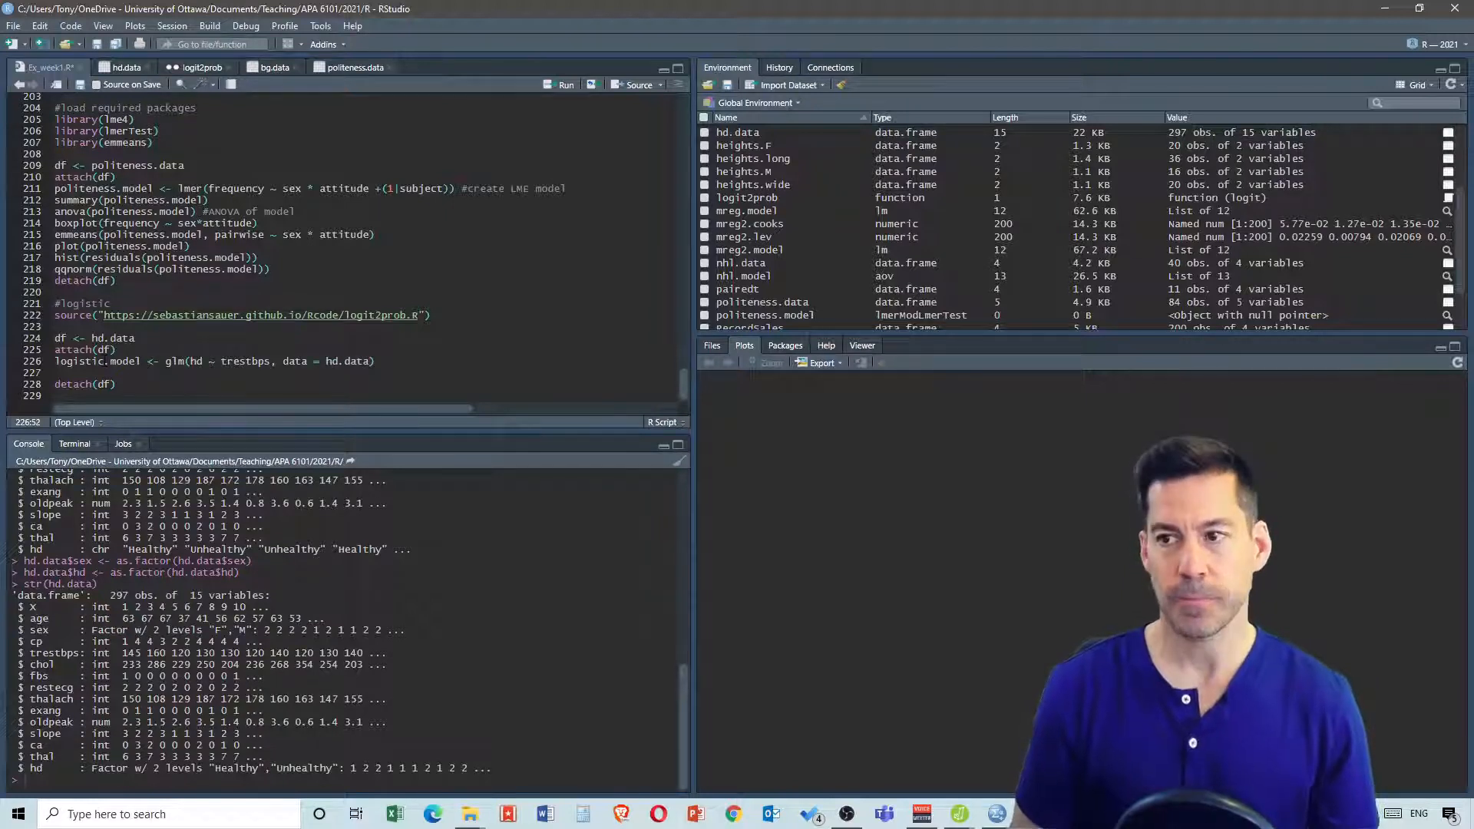
pyautogui.write(', ')
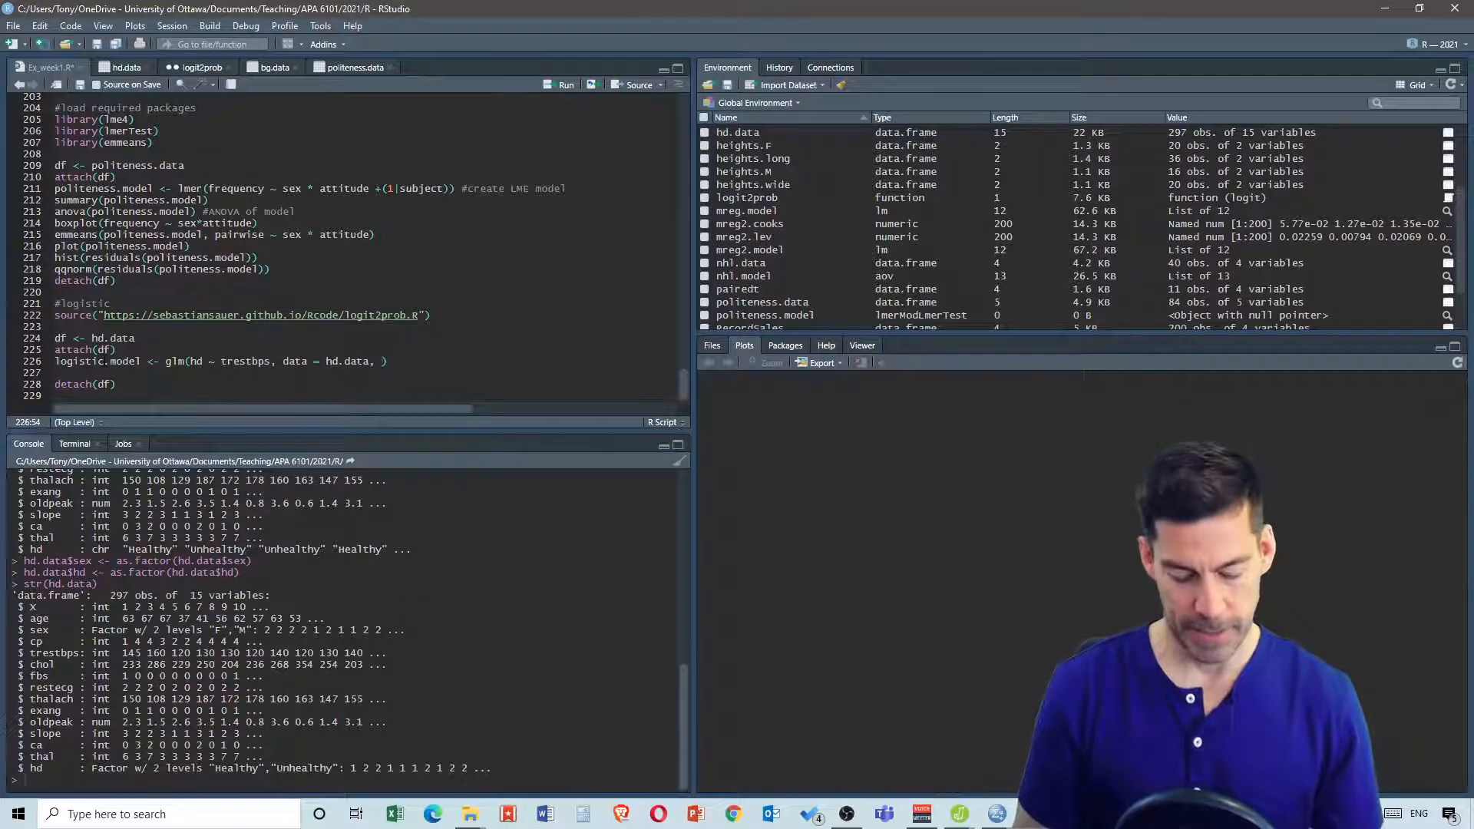
pyautogui.write('family')
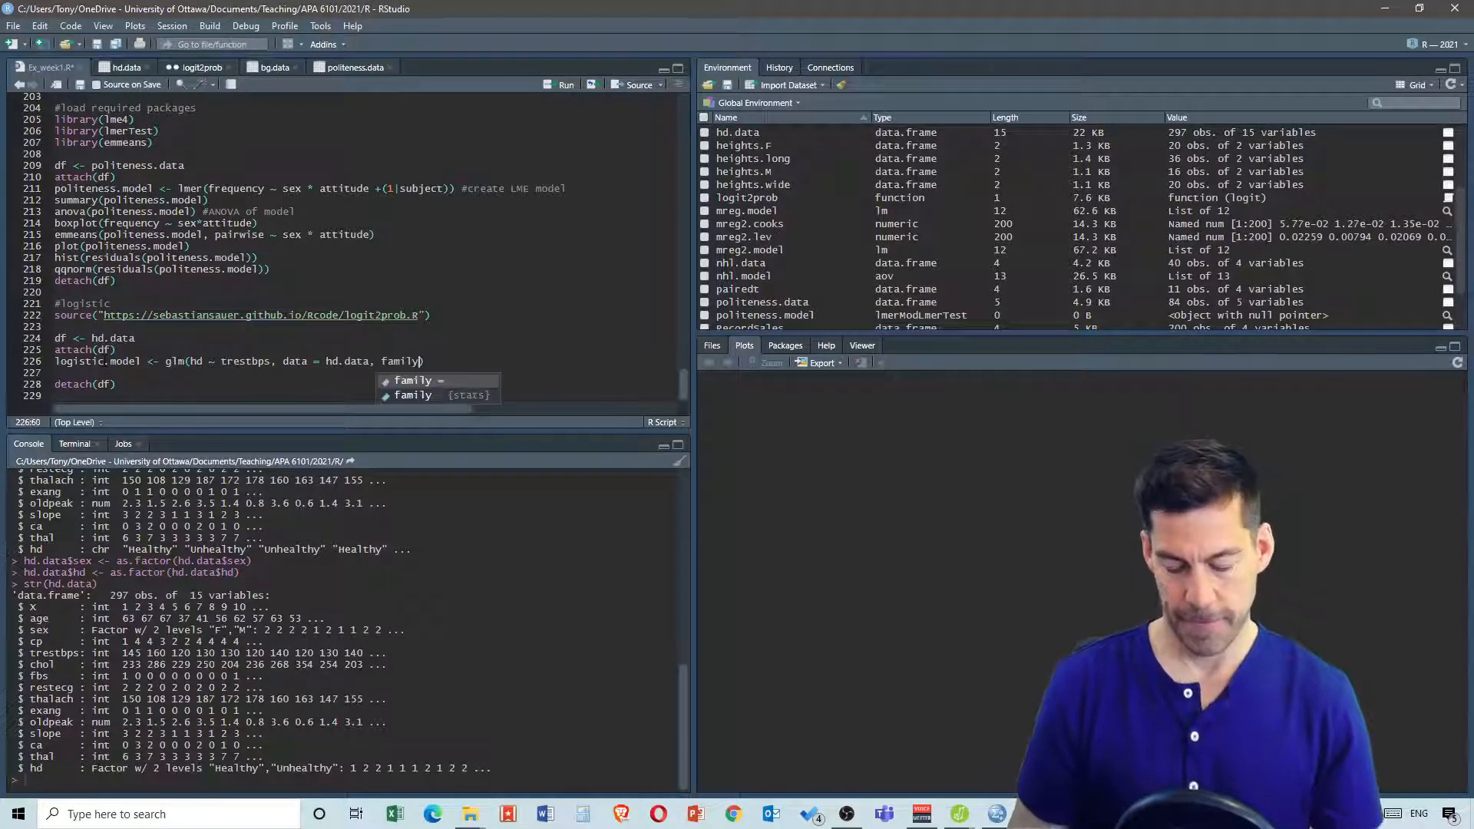
pyautogui.write(' = ')
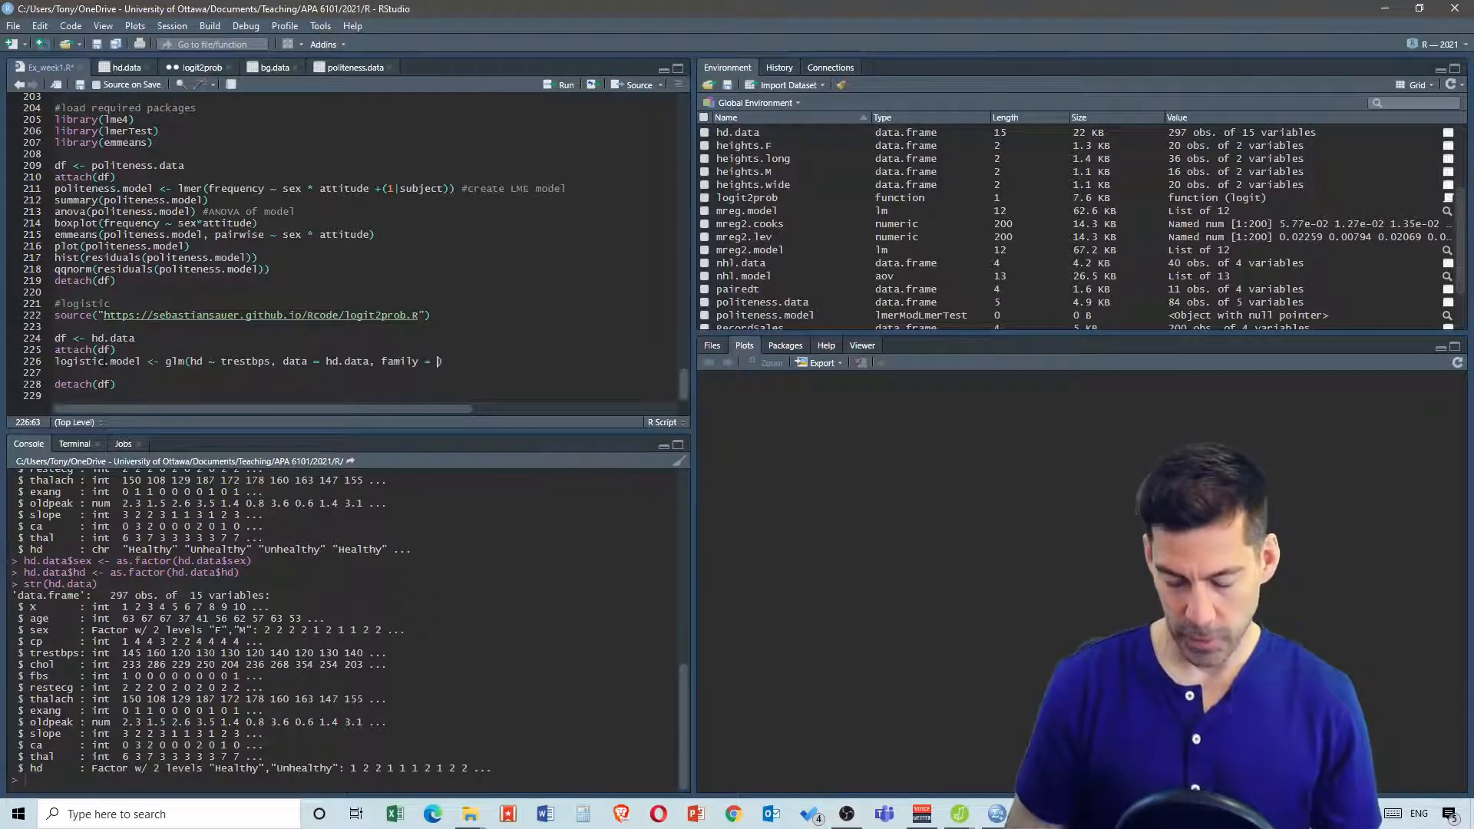
pyautogui.write('"bi')
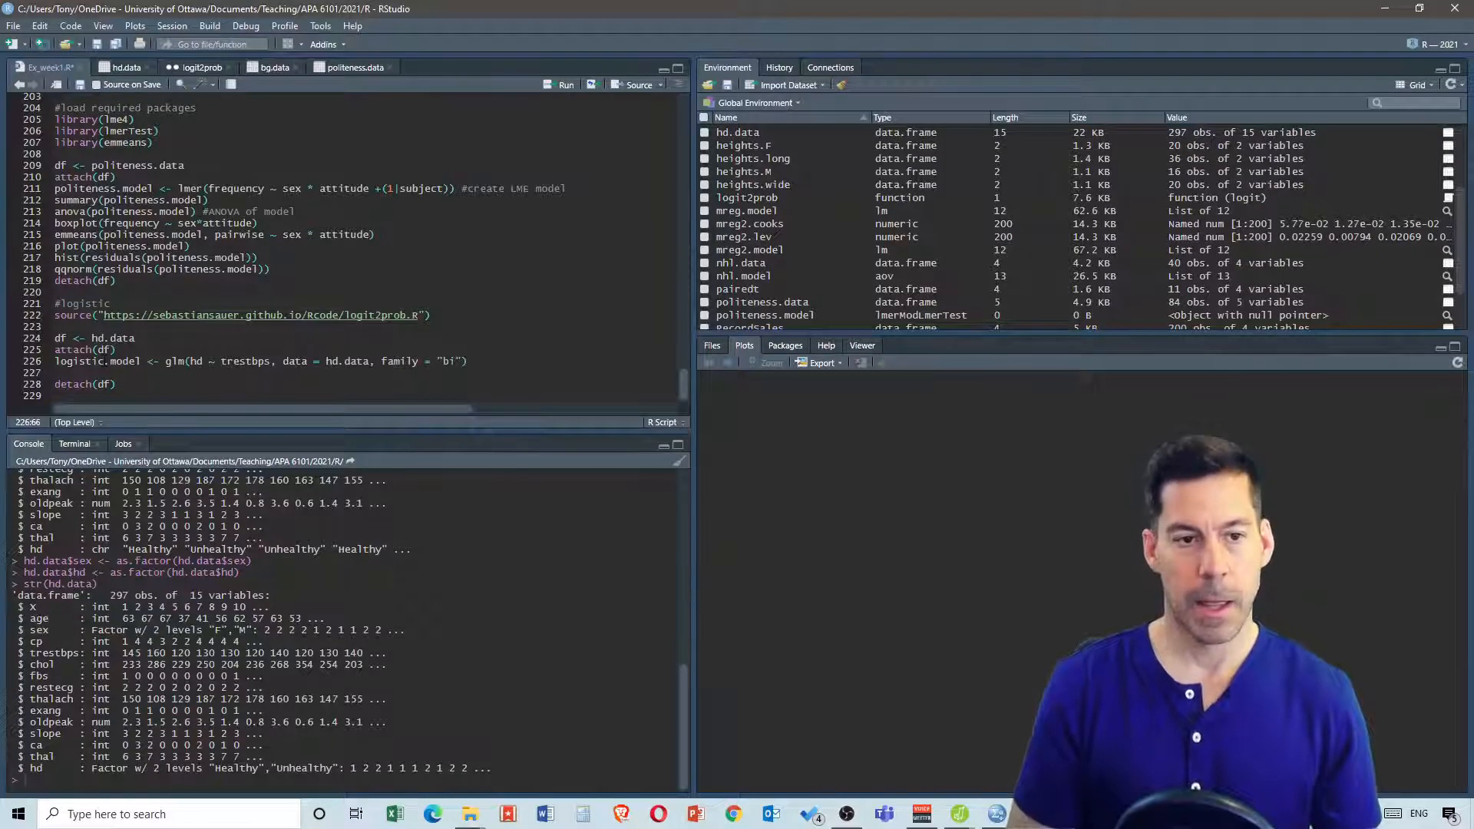
pyautogui.write('nomi')
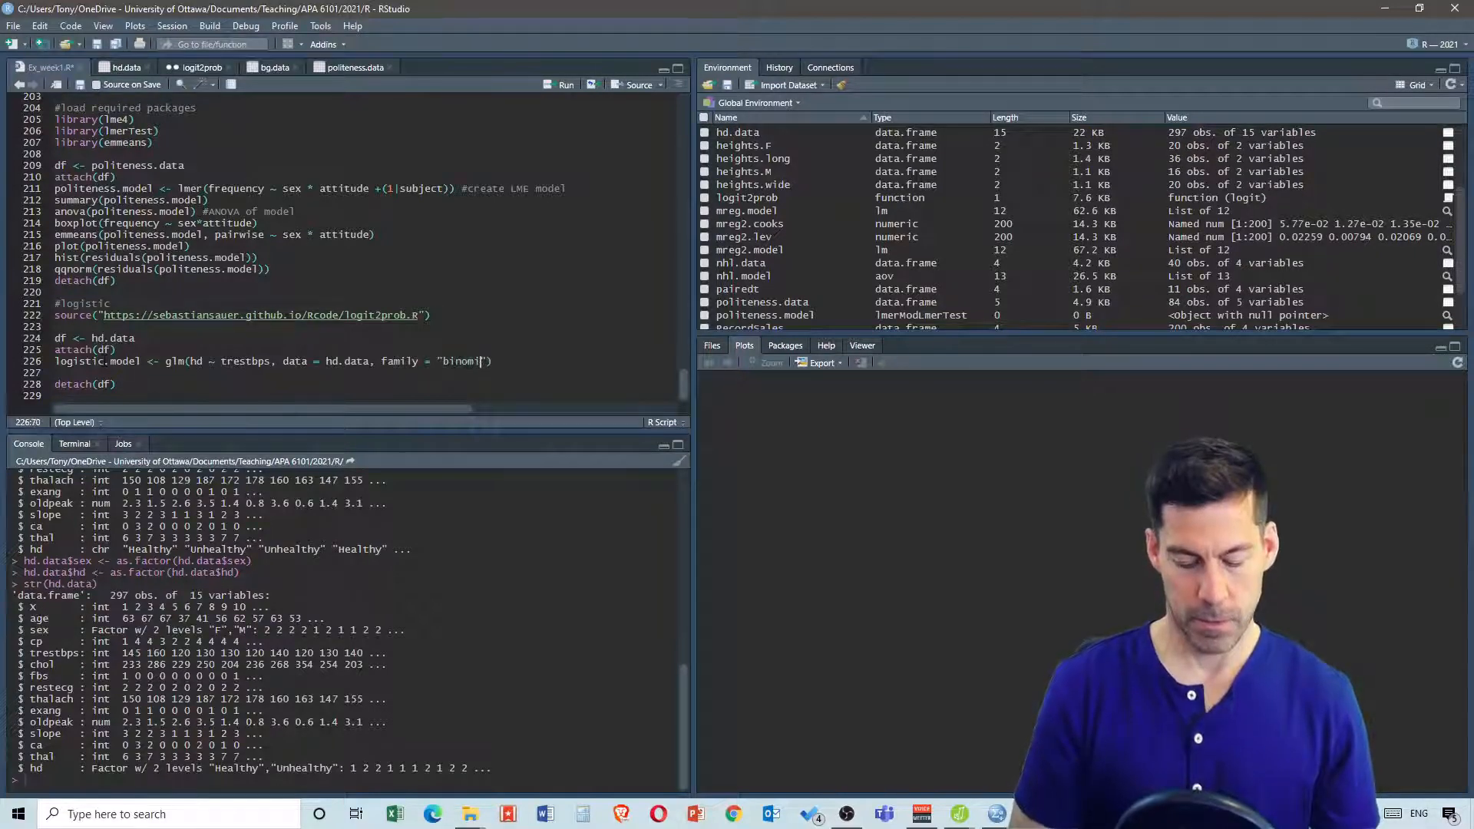
pyautogui.write('al')
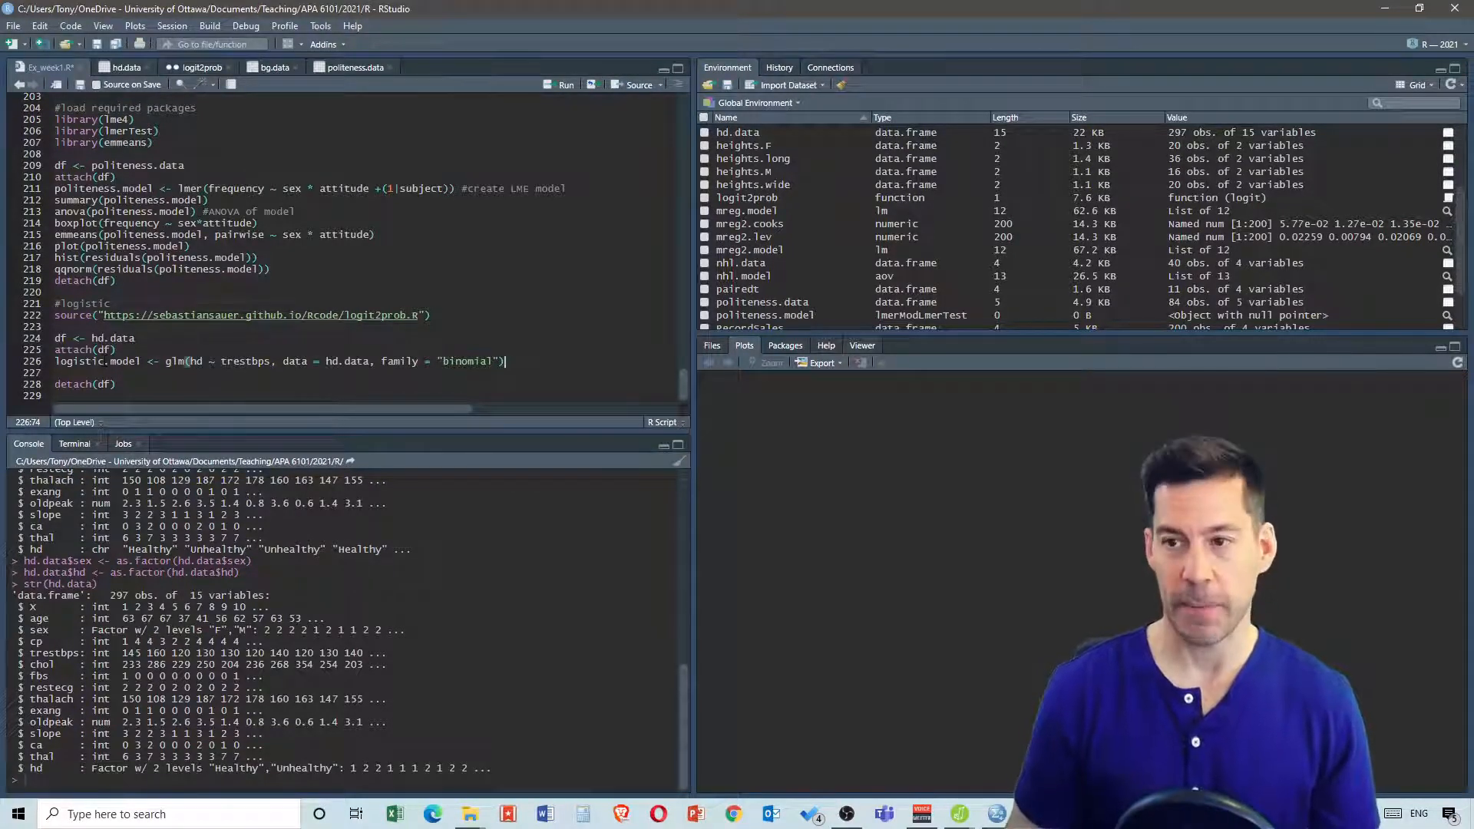
# Add summary(logistic.model) on the next line, then run the block from df <- hd.data through detach(df)
pyautogui.press('Return')
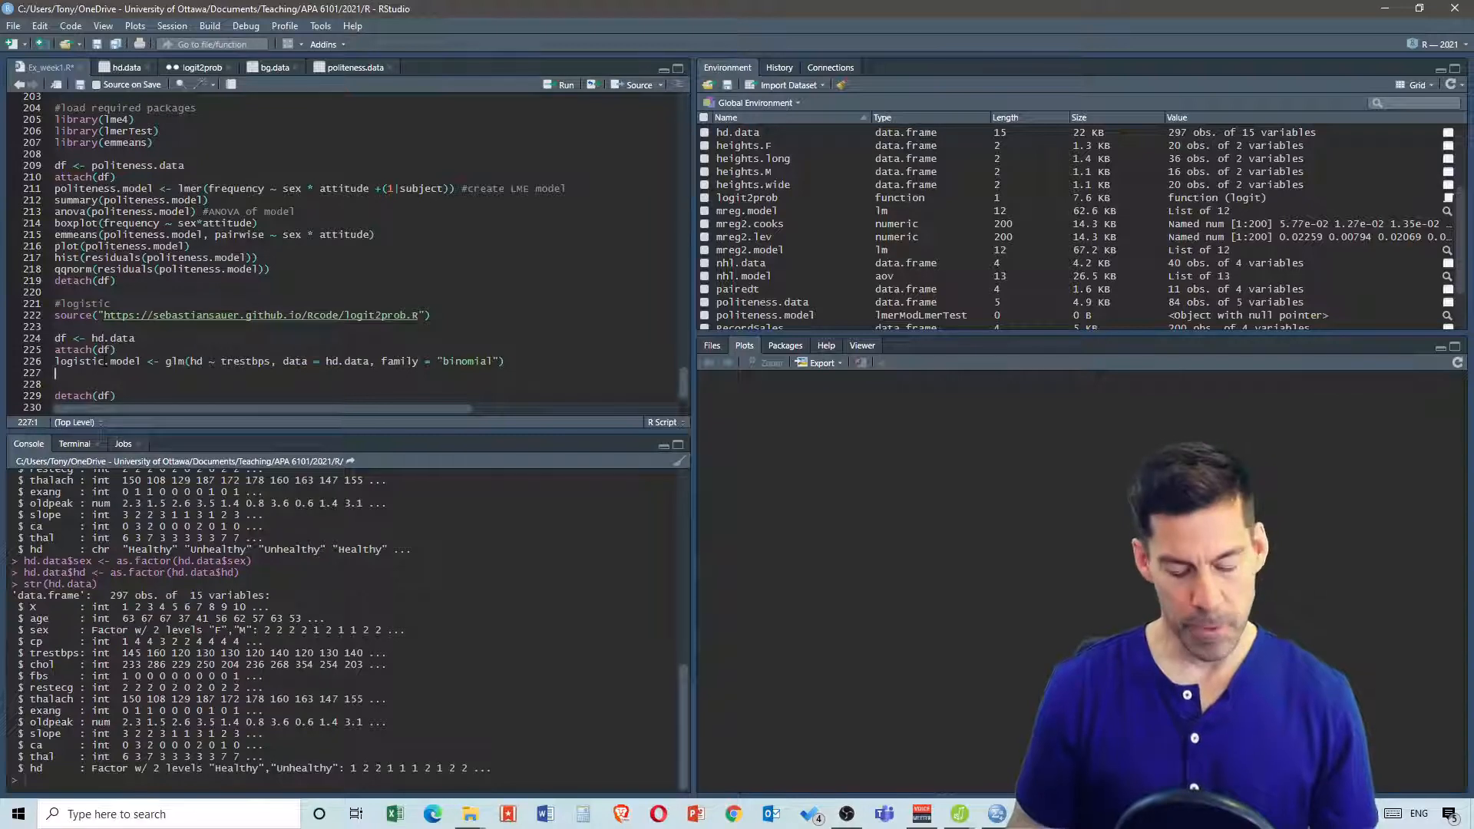
pyautogui.write('summary')
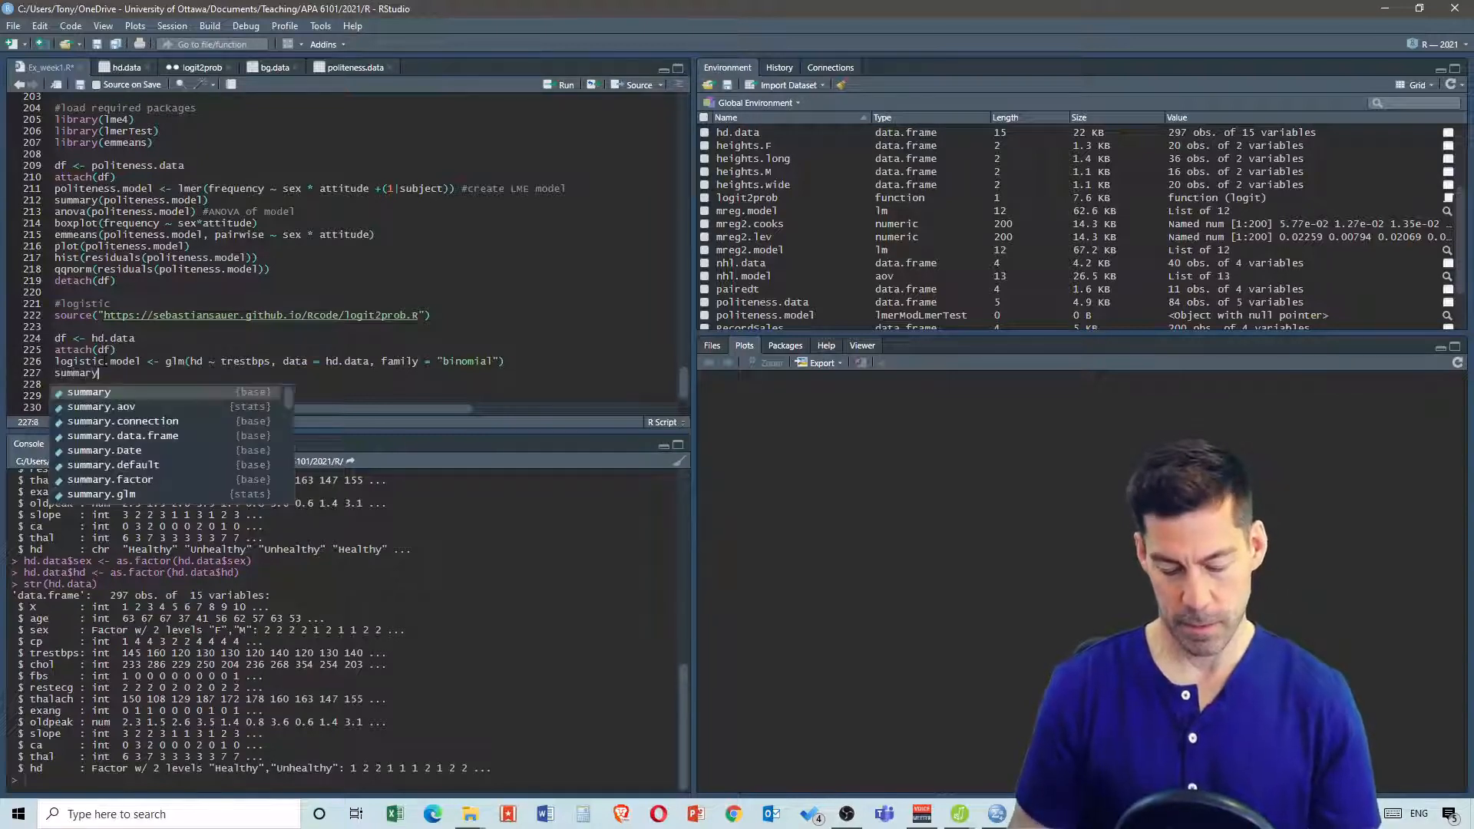
pyautogui.write('(logis')
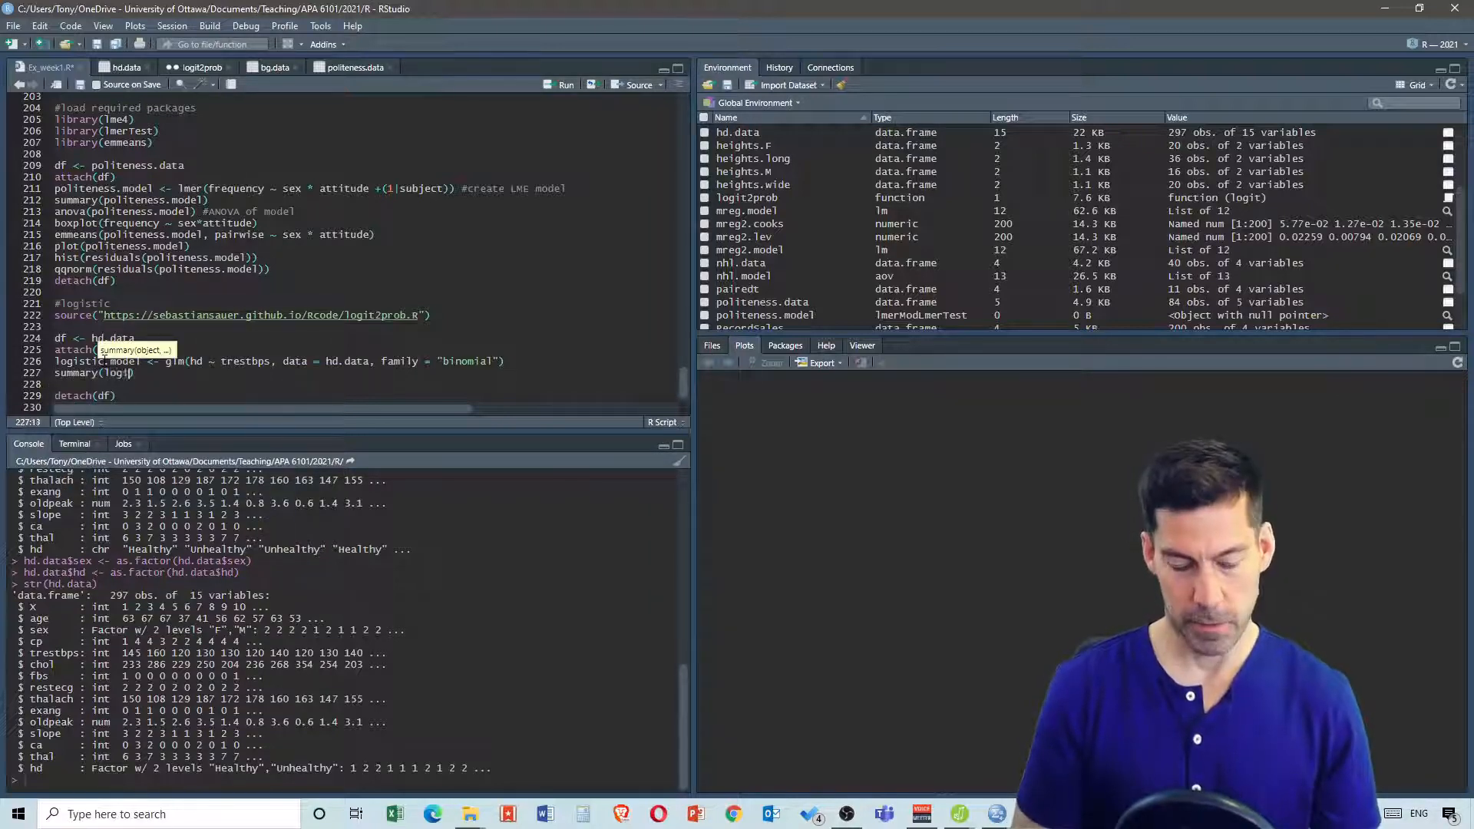
pyautogui.press('Return')
pyautogui.press('Down')
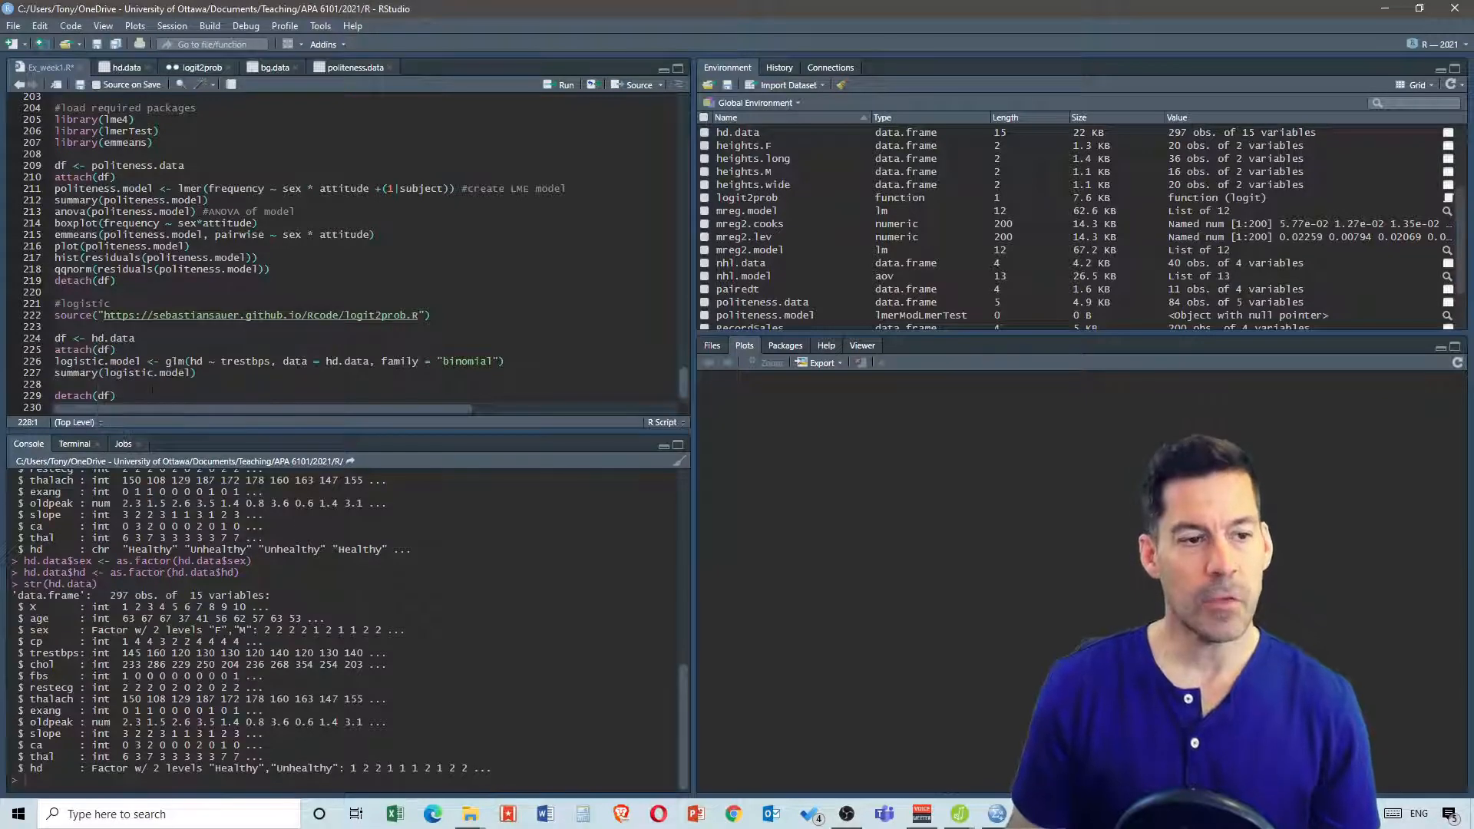
pyautogui.moveTo(152, 389); pyautogui.dragTo(53, 338)
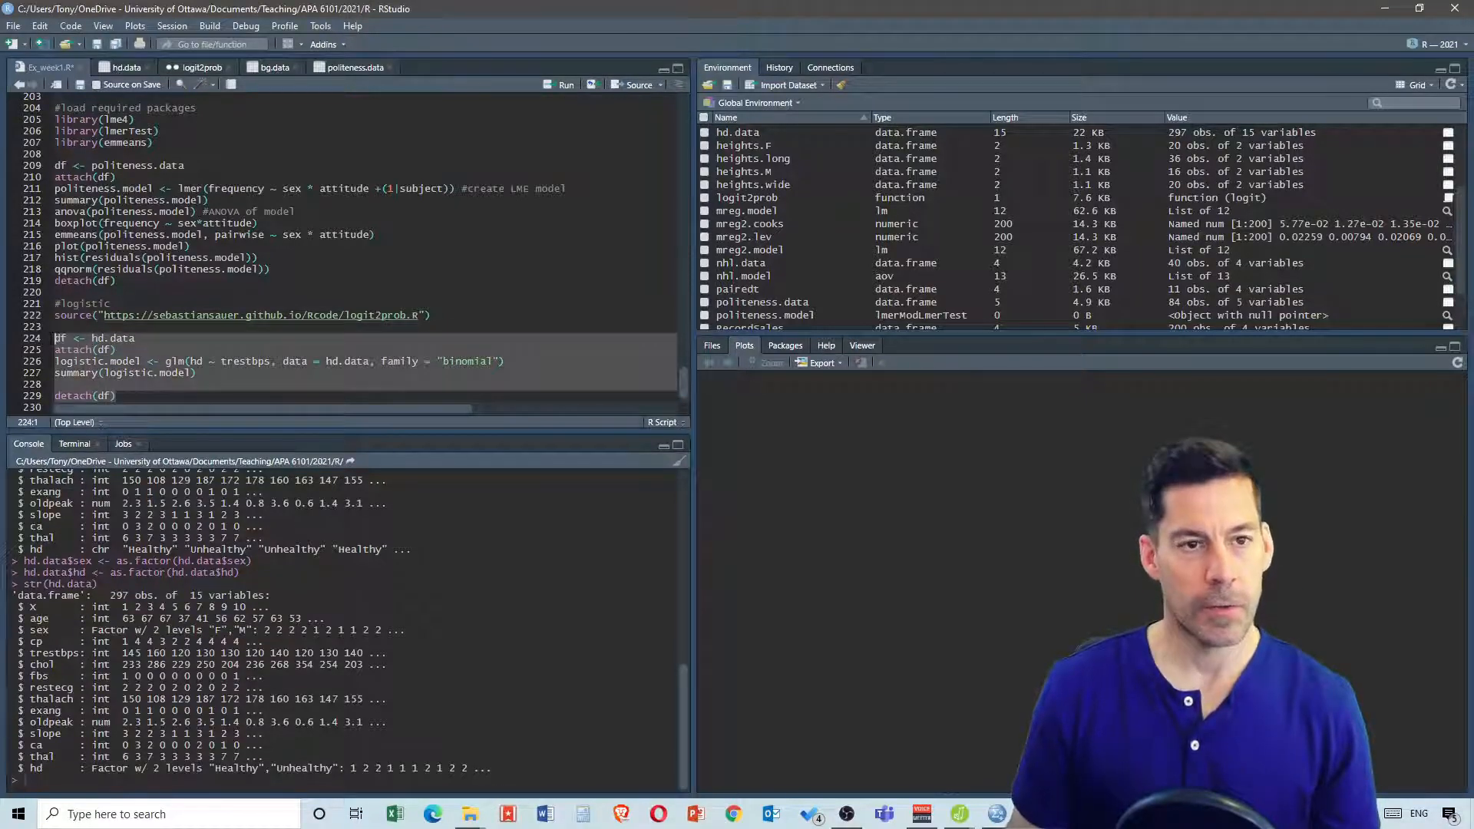
pyautogui.click(560, 85)
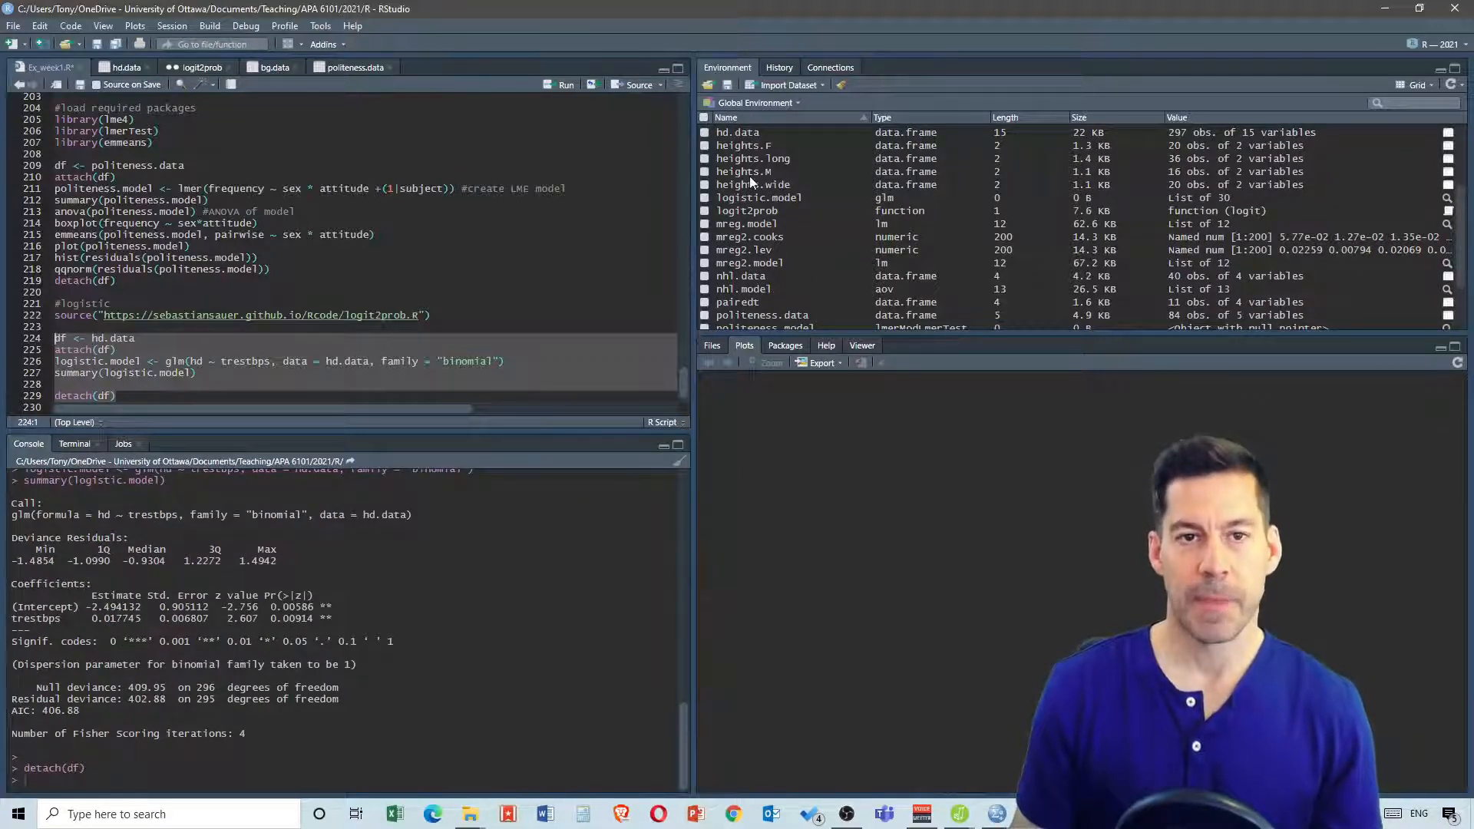
# Examine the logistic model summary in the console, highlighting the AIC line
pyautogui.scroll(-2, 749, 176)
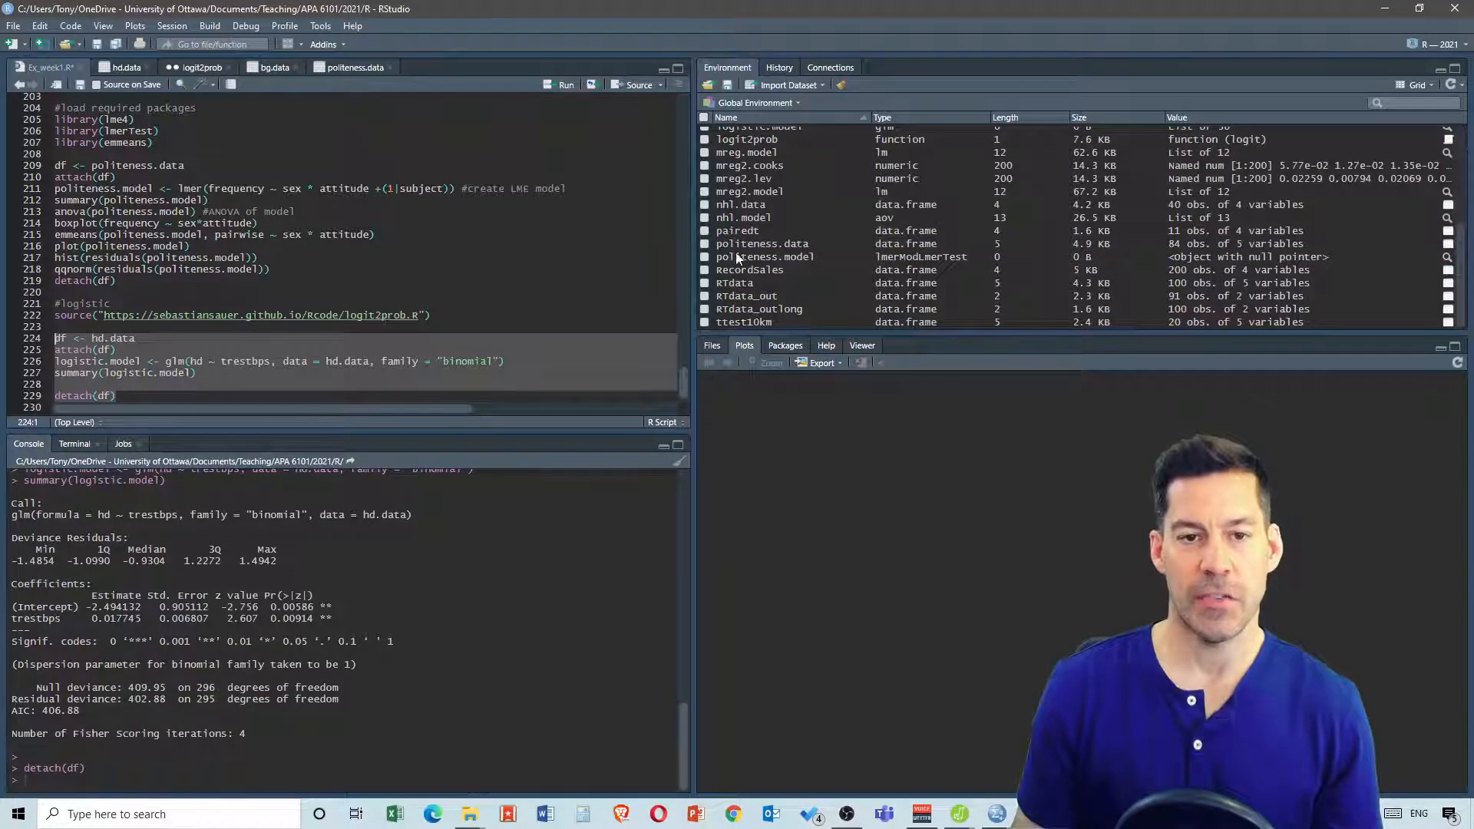
pyautogui.scroll(1, 741, 206)
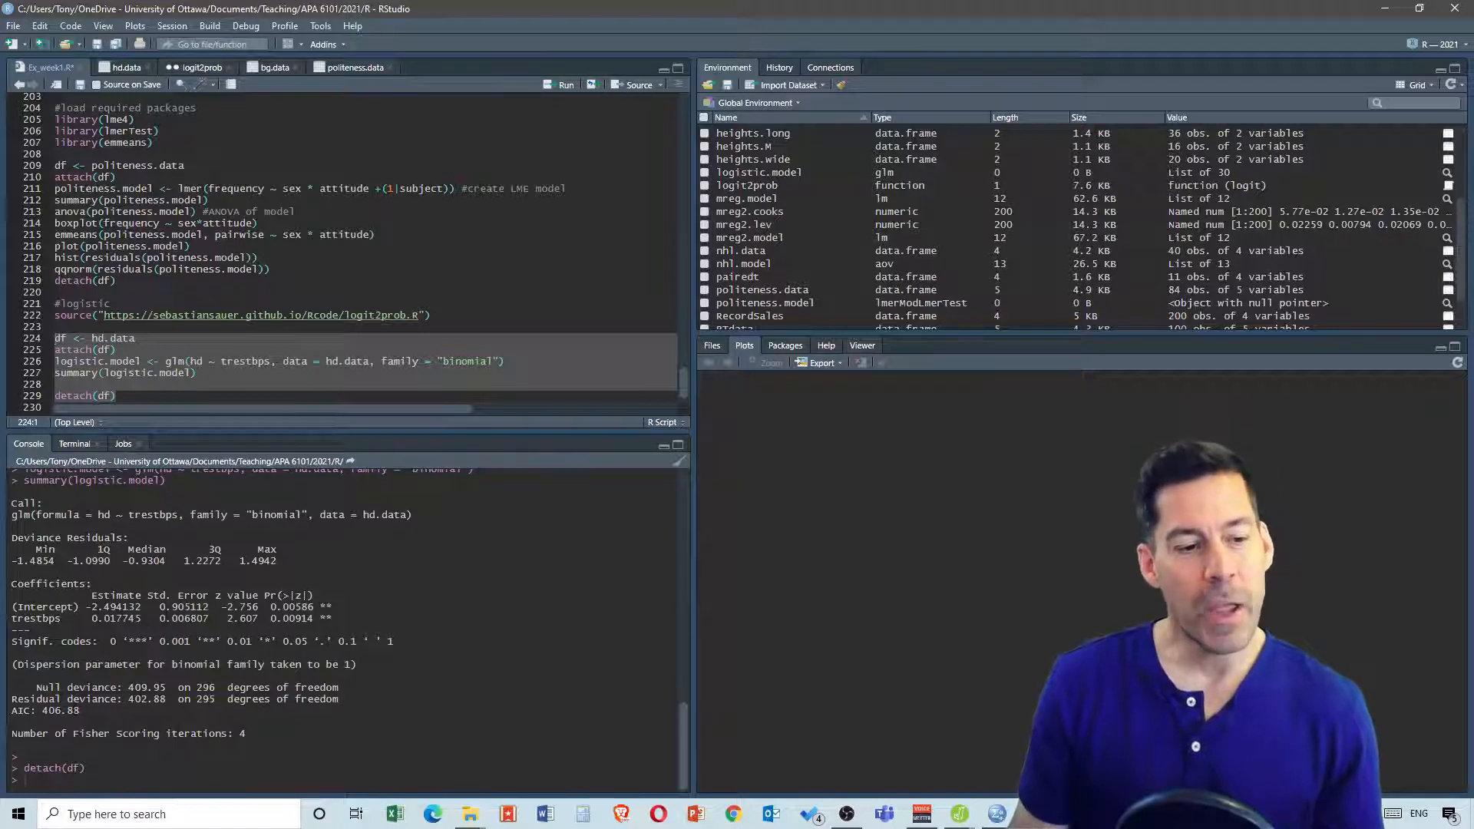
pyautogui.moveTo(80, 711); pyautogui.dragTo(12, 711)
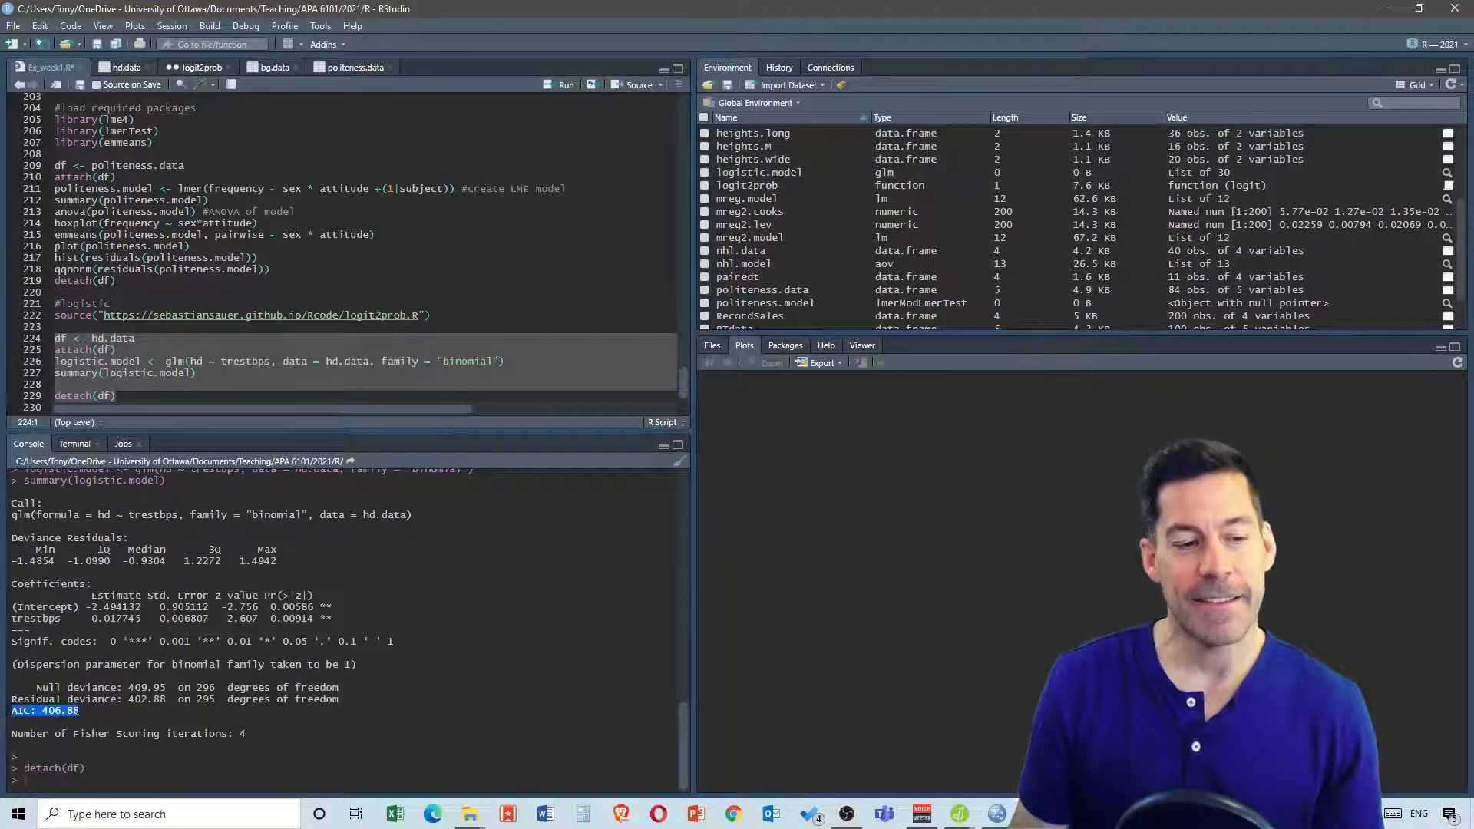
pyautogui.click(98, 714)
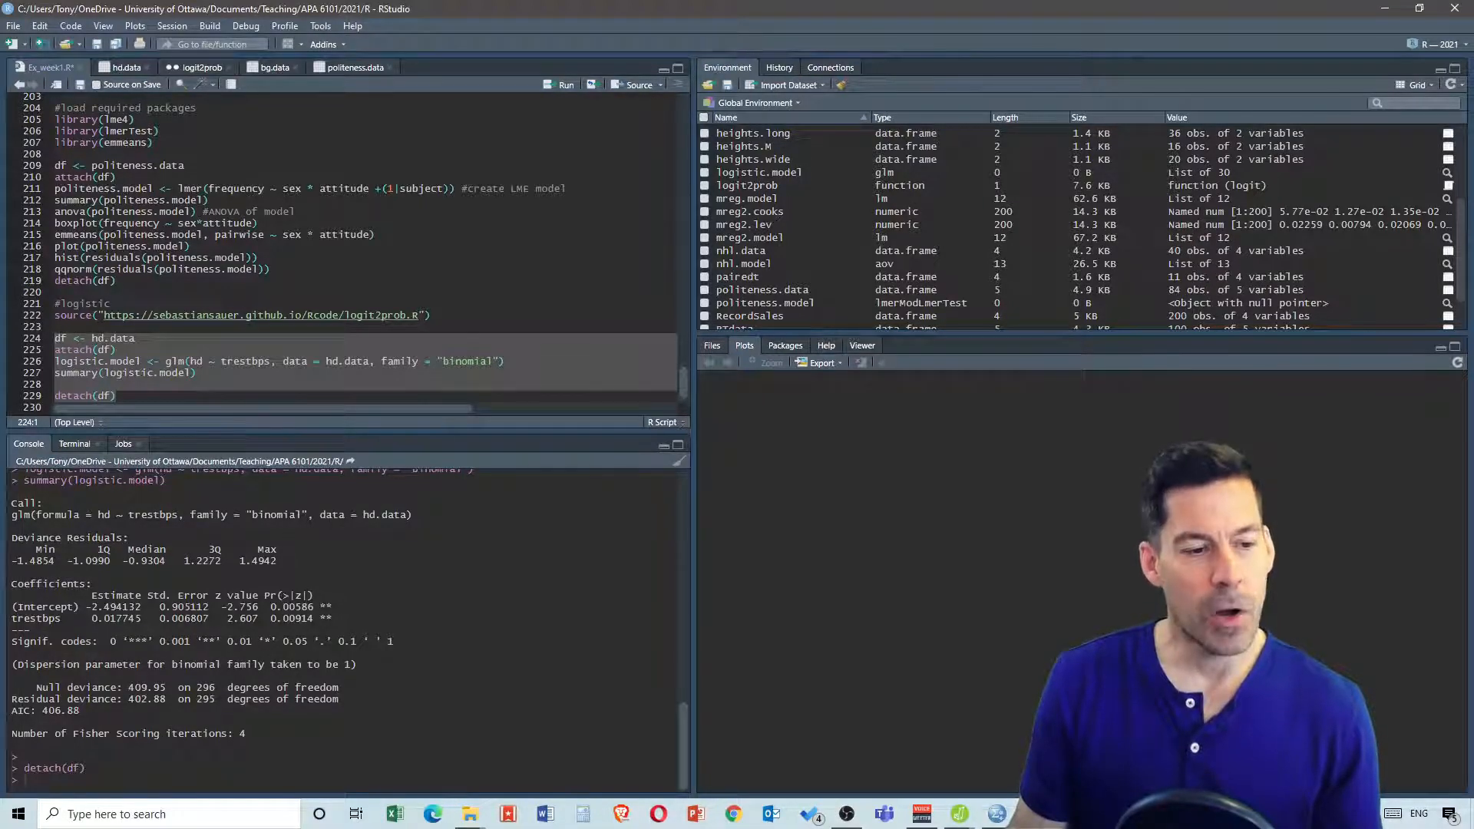
# Below summary(logistic.model), add blank lines and write int <- logistic.model$coef[1] to store the intercept
pyautogui.click(102, 384)
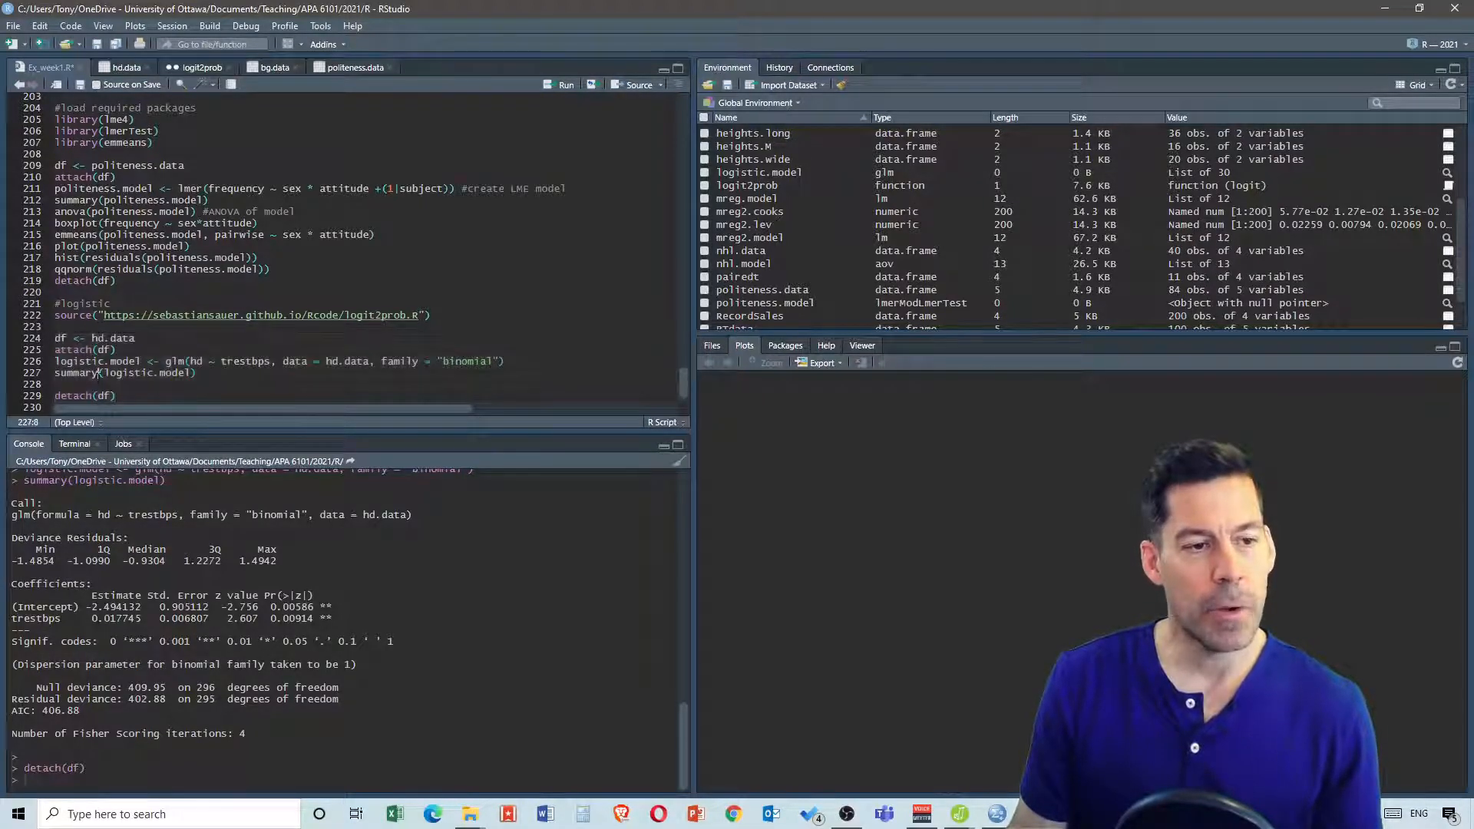
pyautogui.scroll(-1, 233, 380)
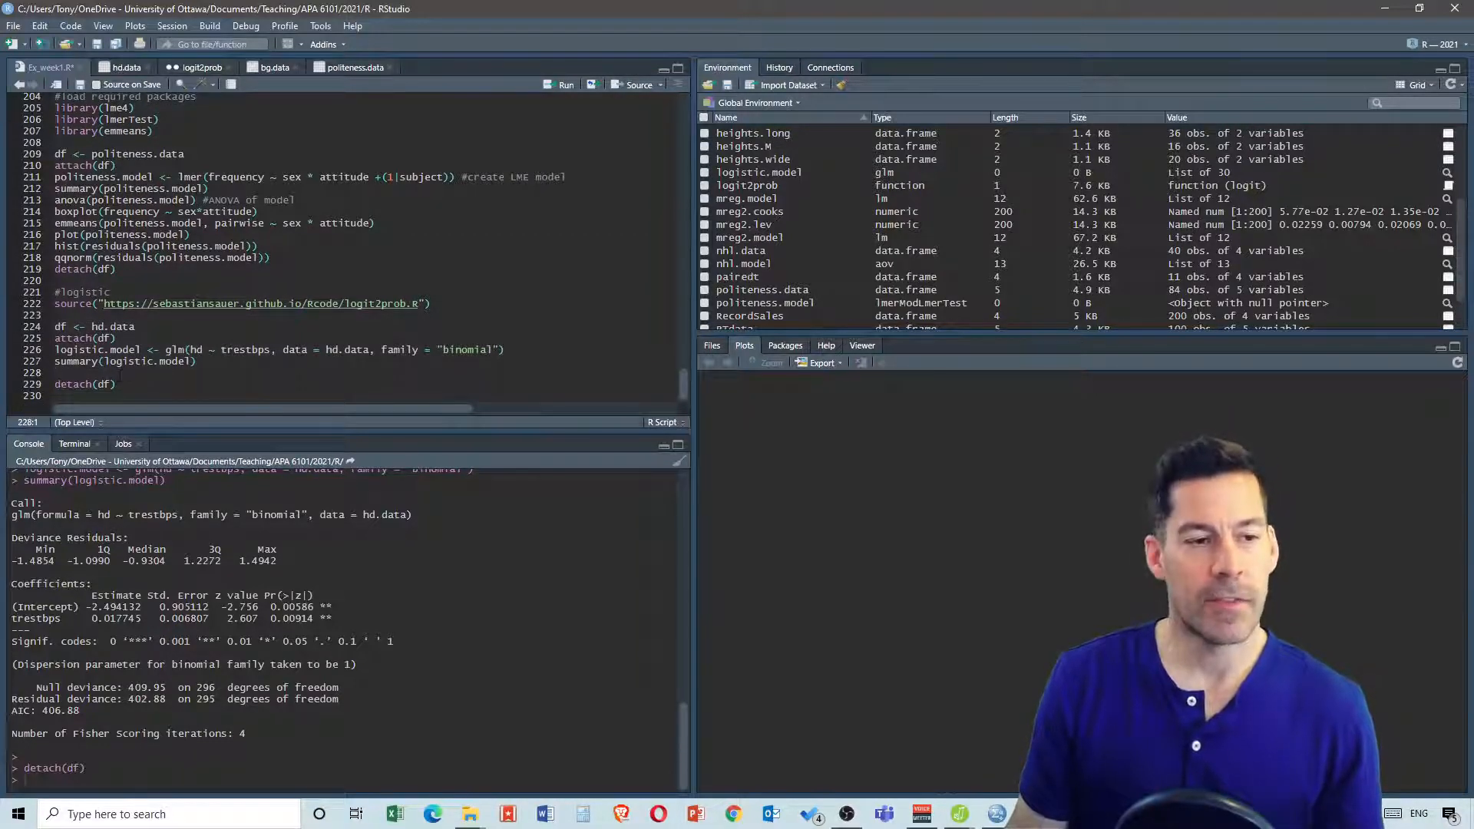
pyautogui.press('Return')
pyautogui.press('Return')
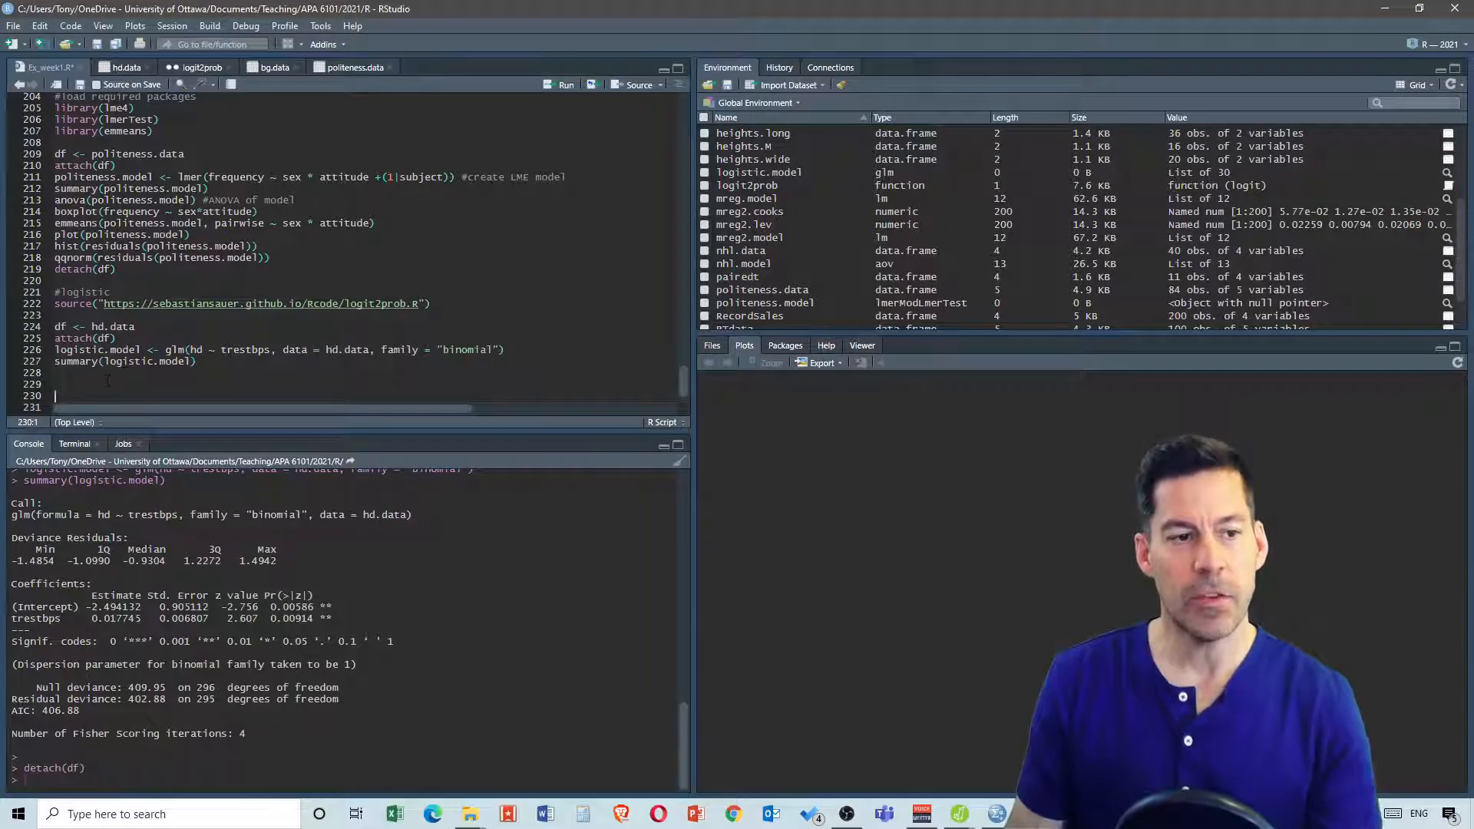
pyautogui.click(107, 380)
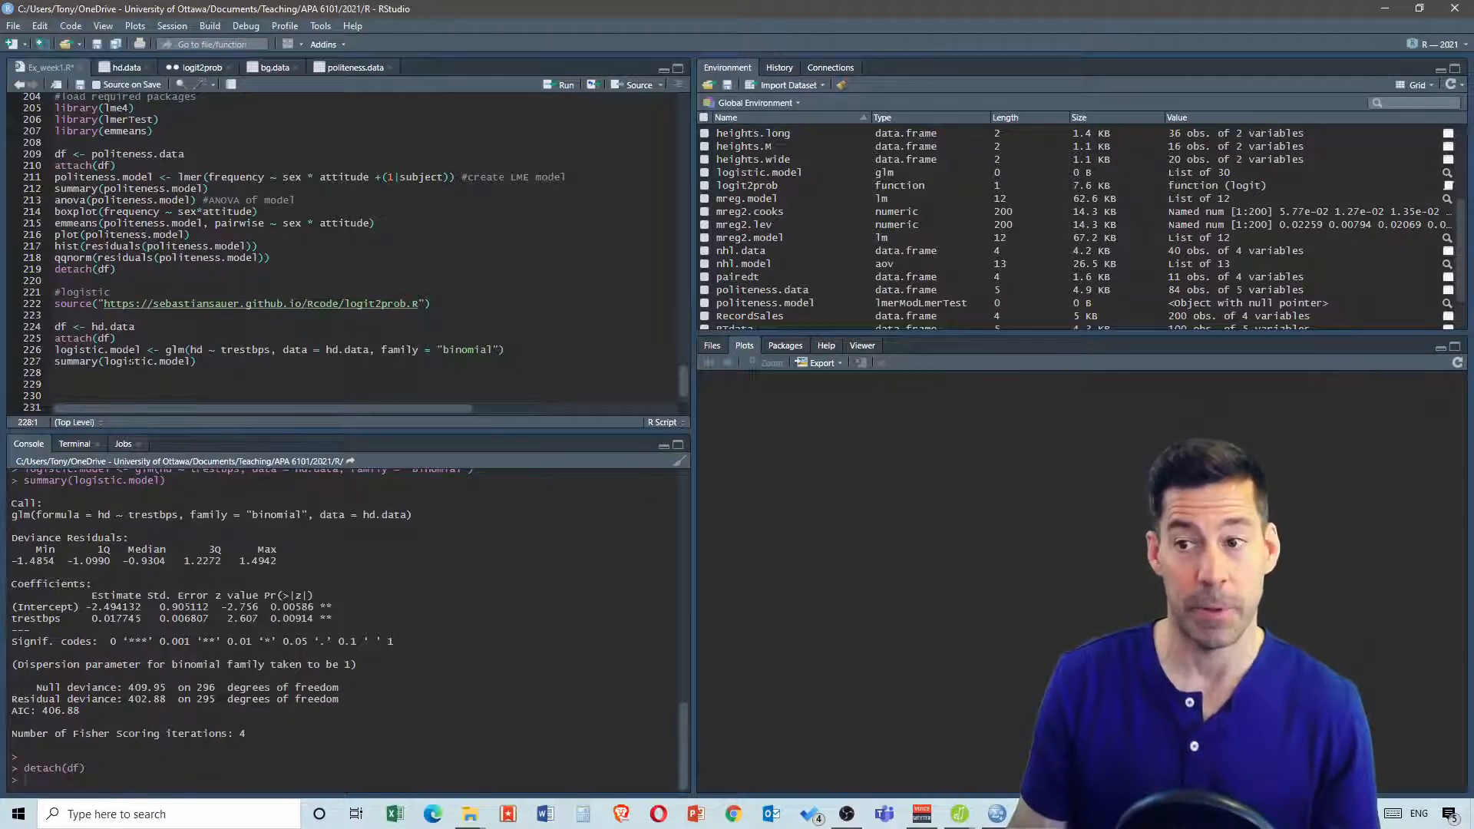
pyautogui.write('in')
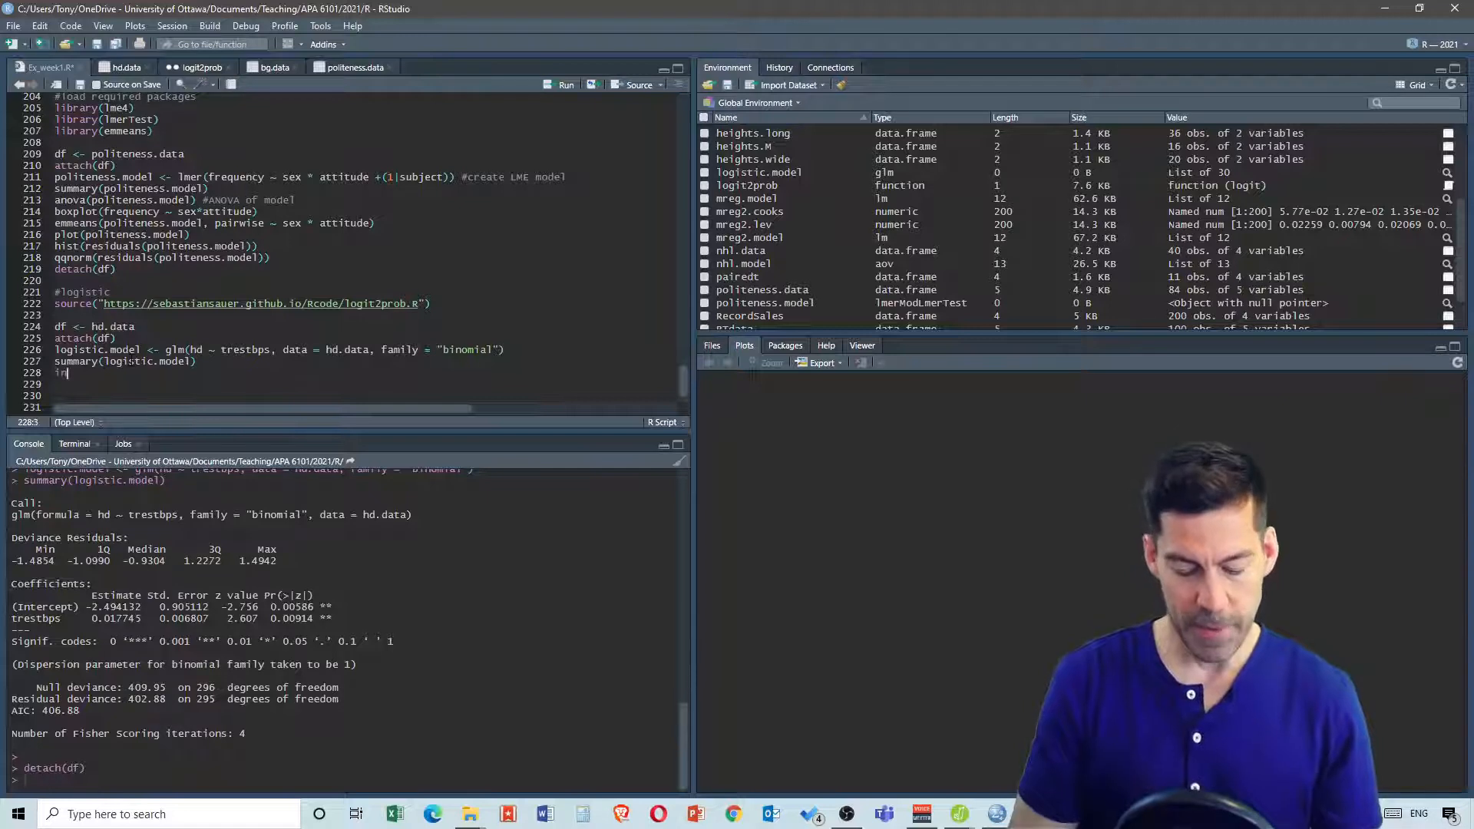
pyautogui.write('t')
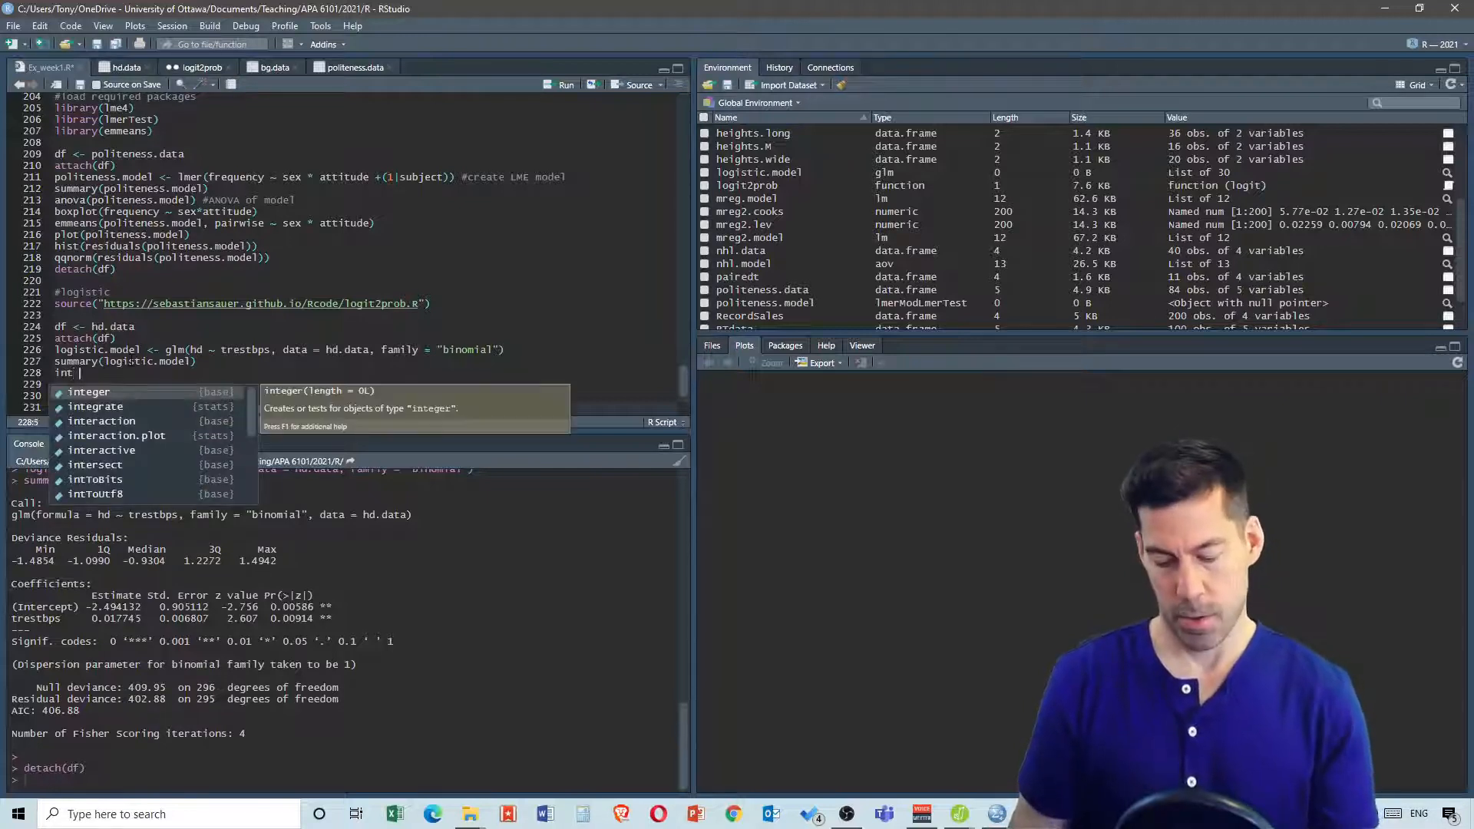
pyautogui.write(' <-')
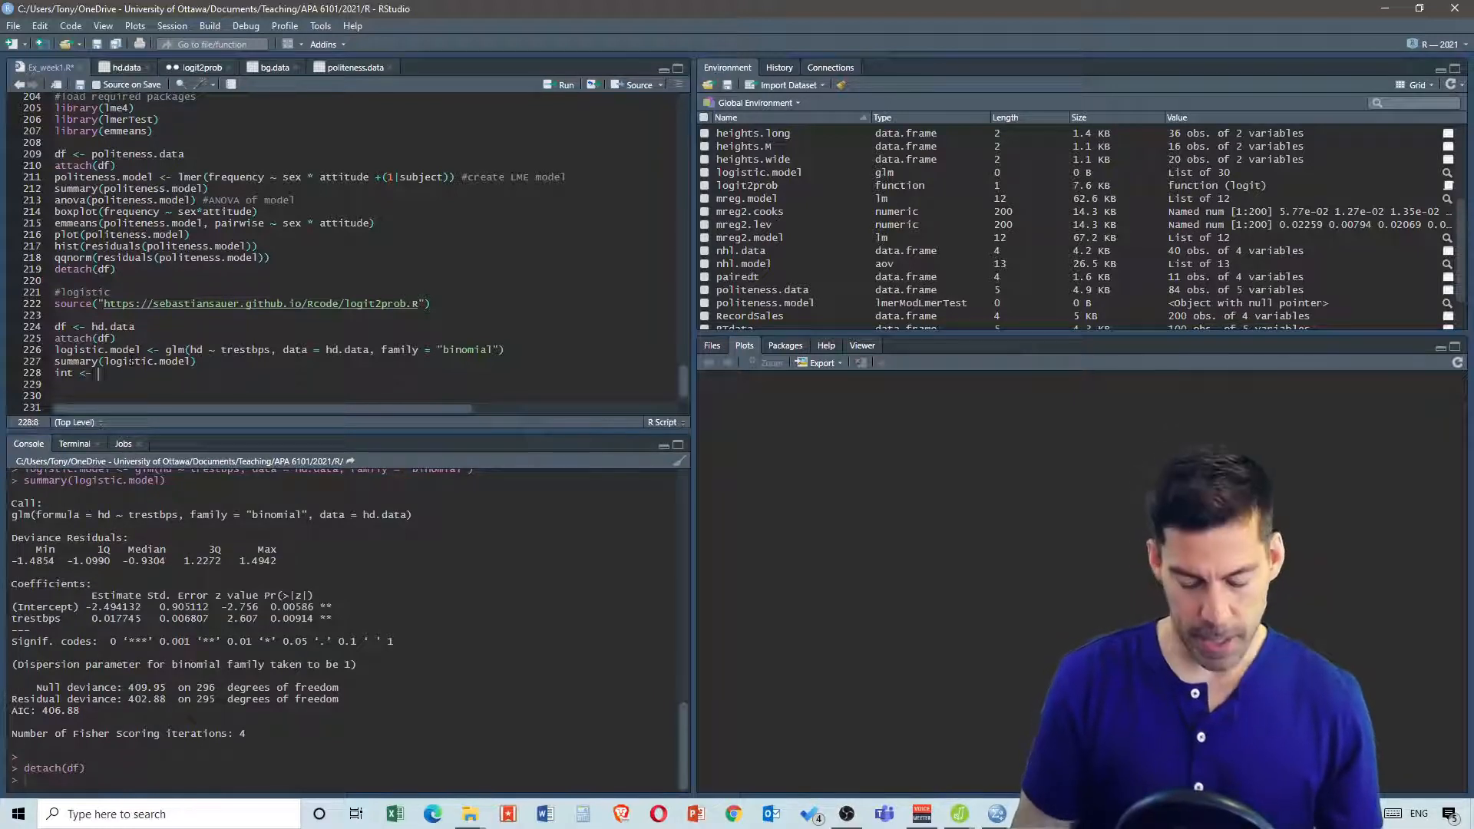
pyautogui.write('lo')
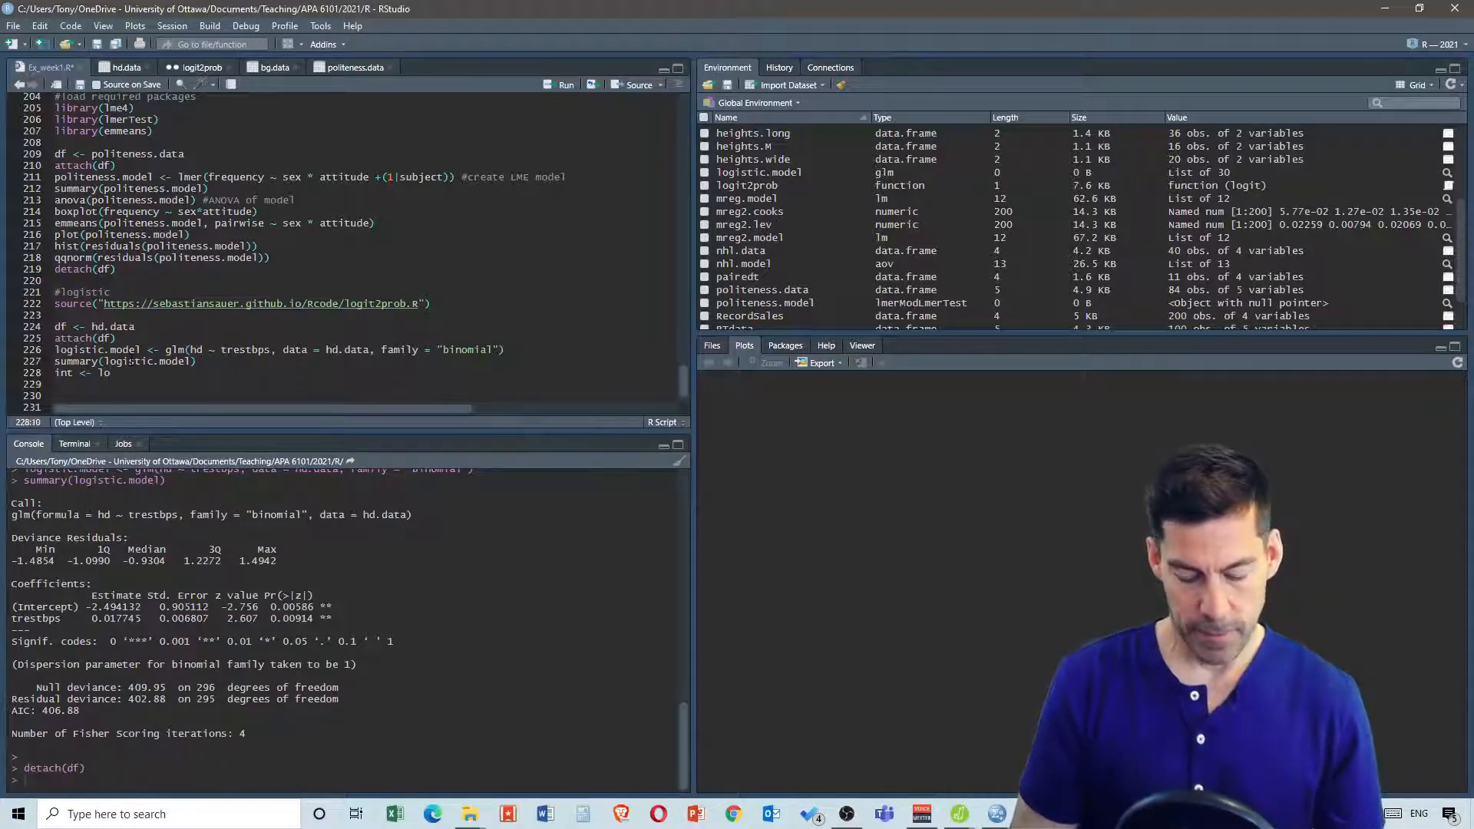
pyautogui.write('gistic.m')
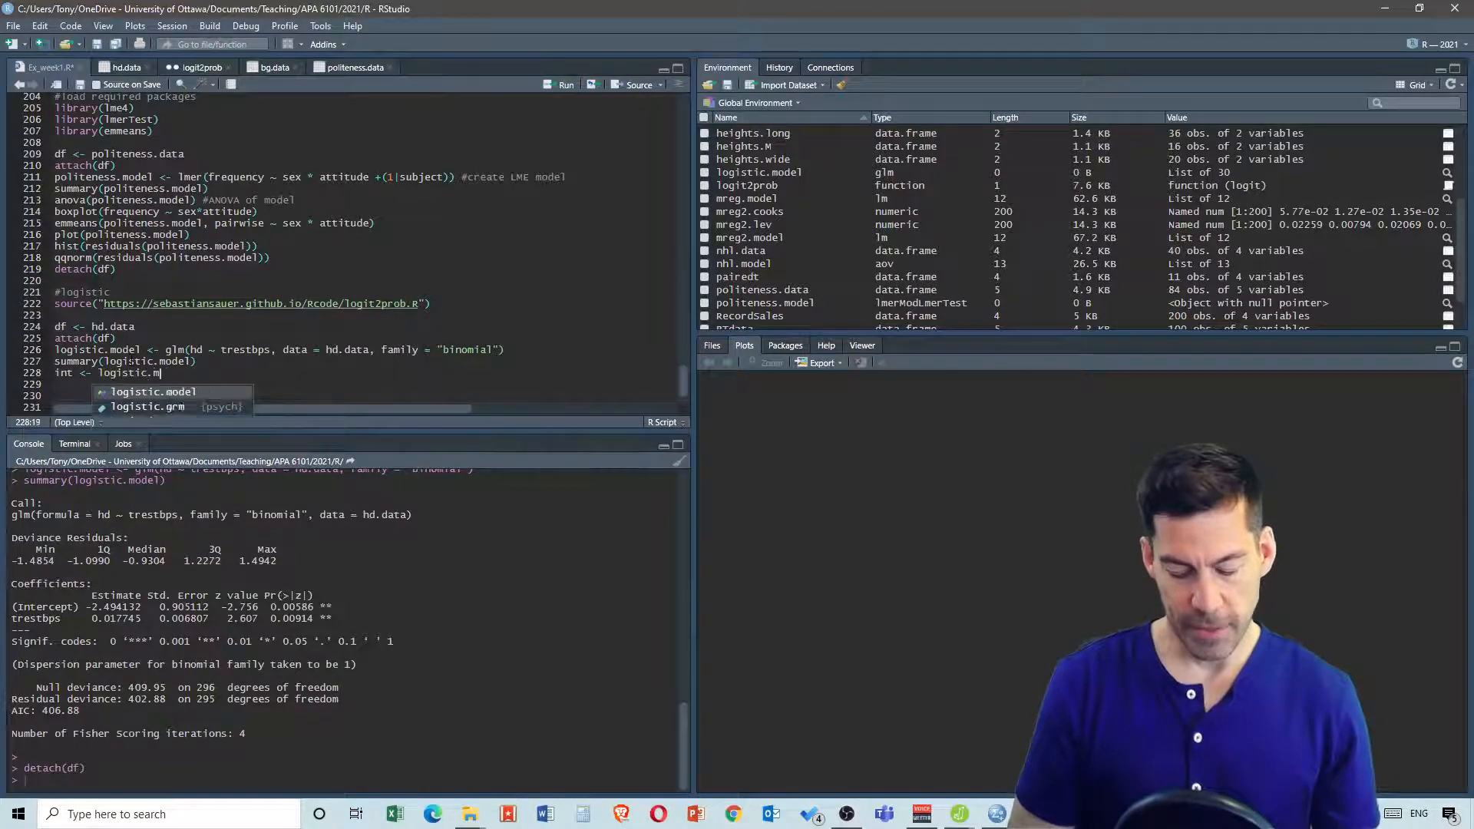
pyautogui.write('odel')
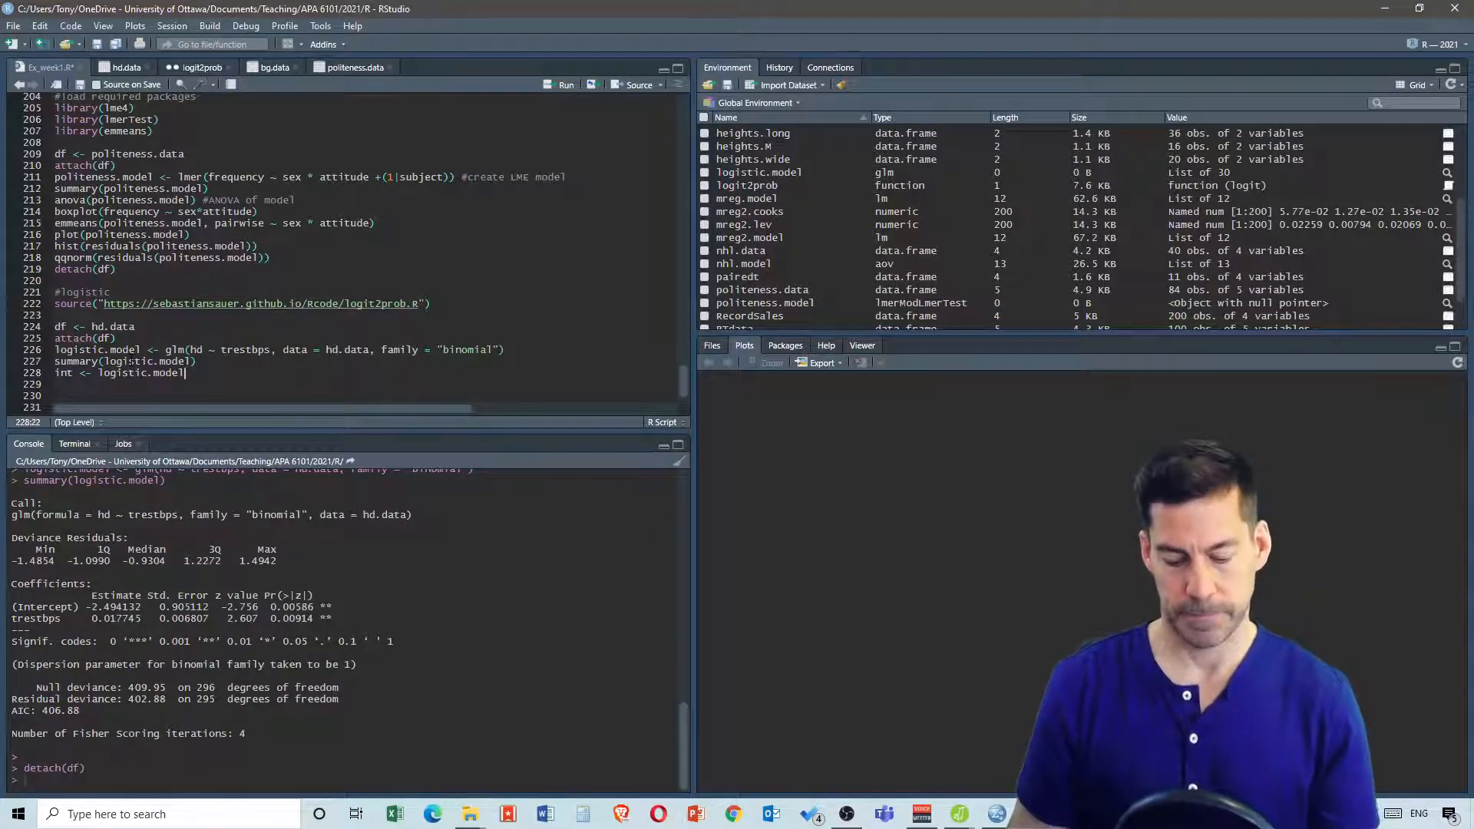
pyautogui.write('(')
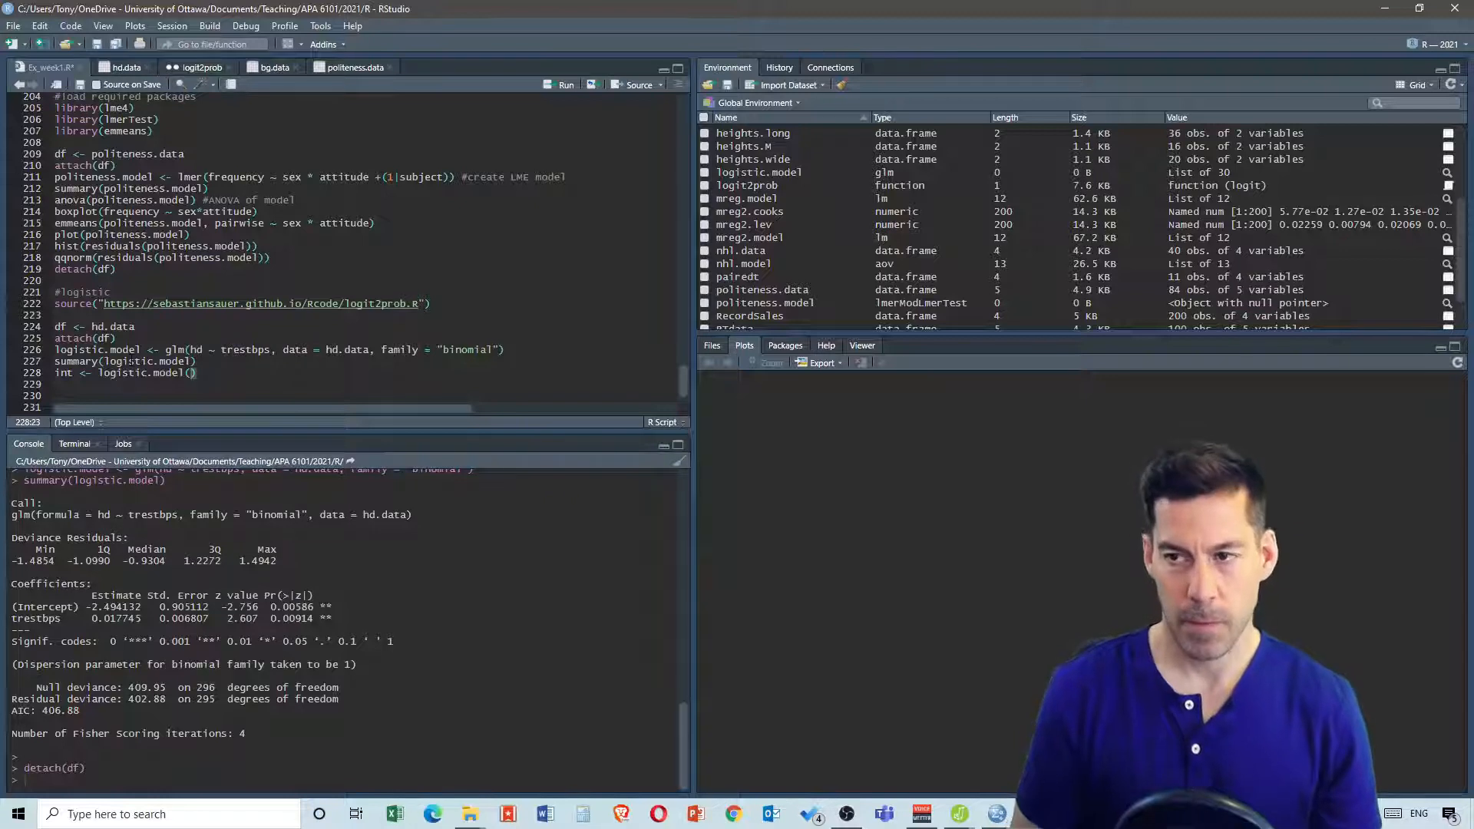
pyautogui.press('BackSpace')
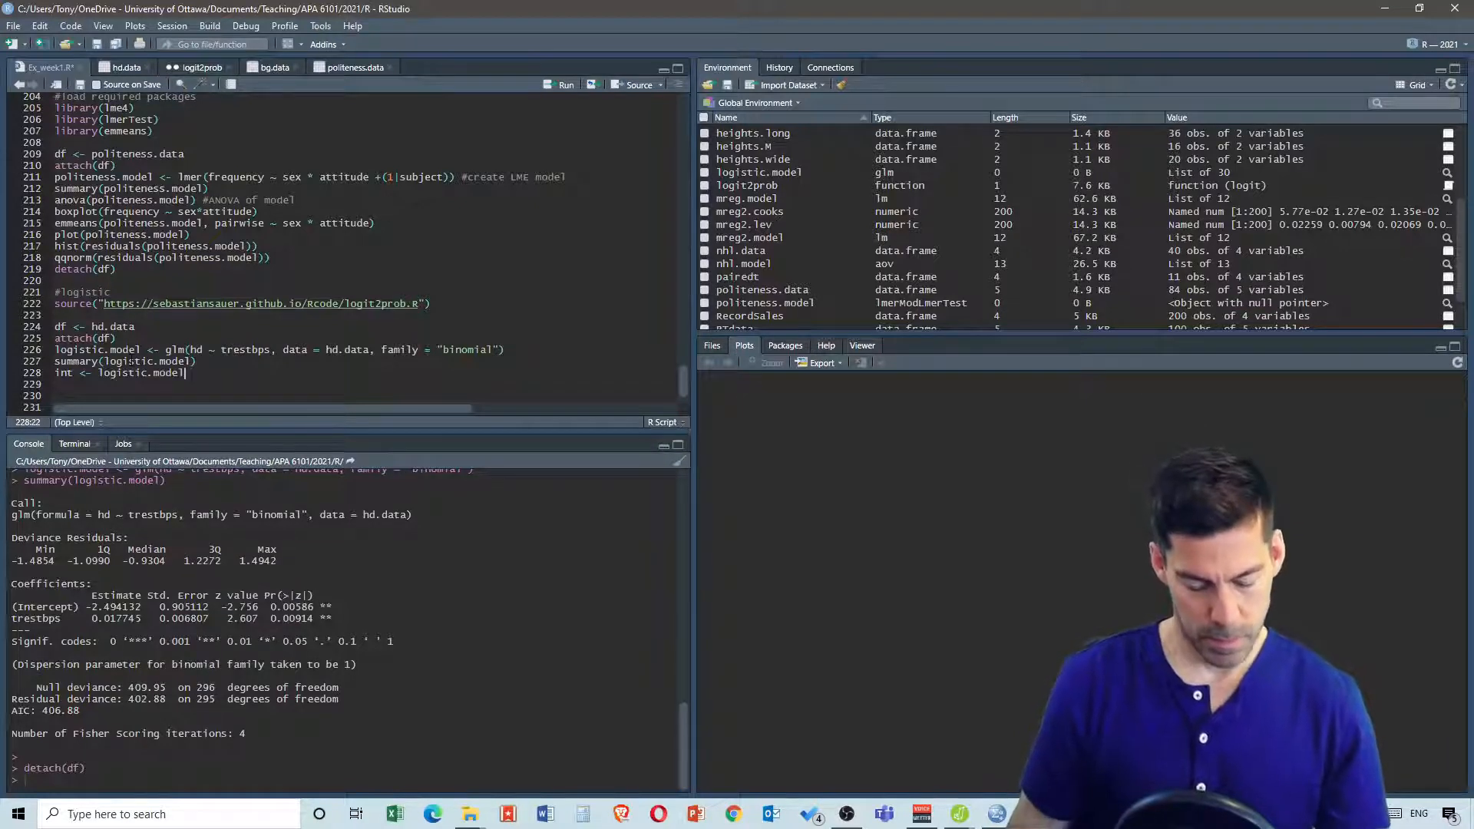
pyautogui.write('$co')
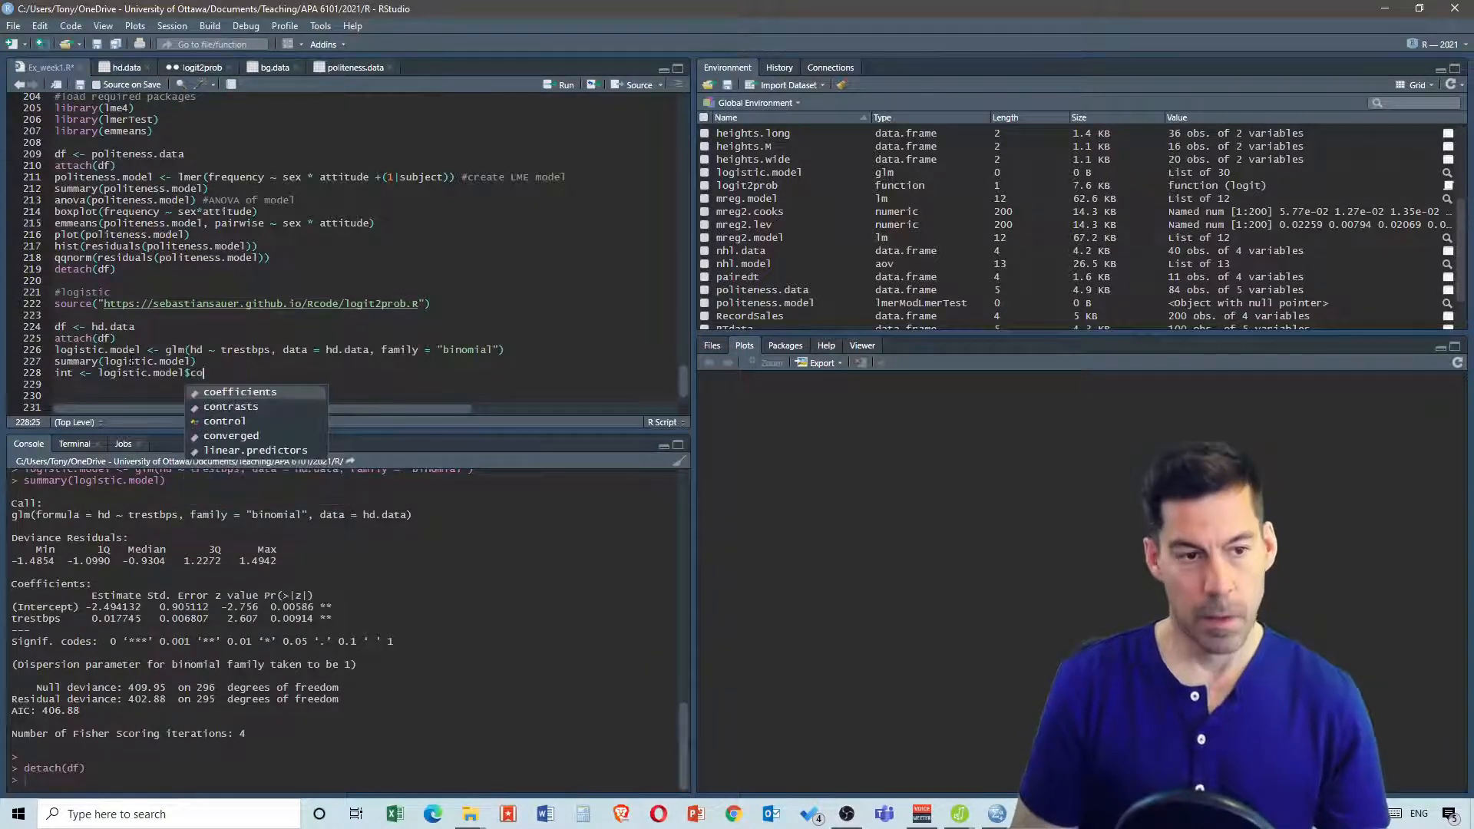
pyautogui.write('ef')
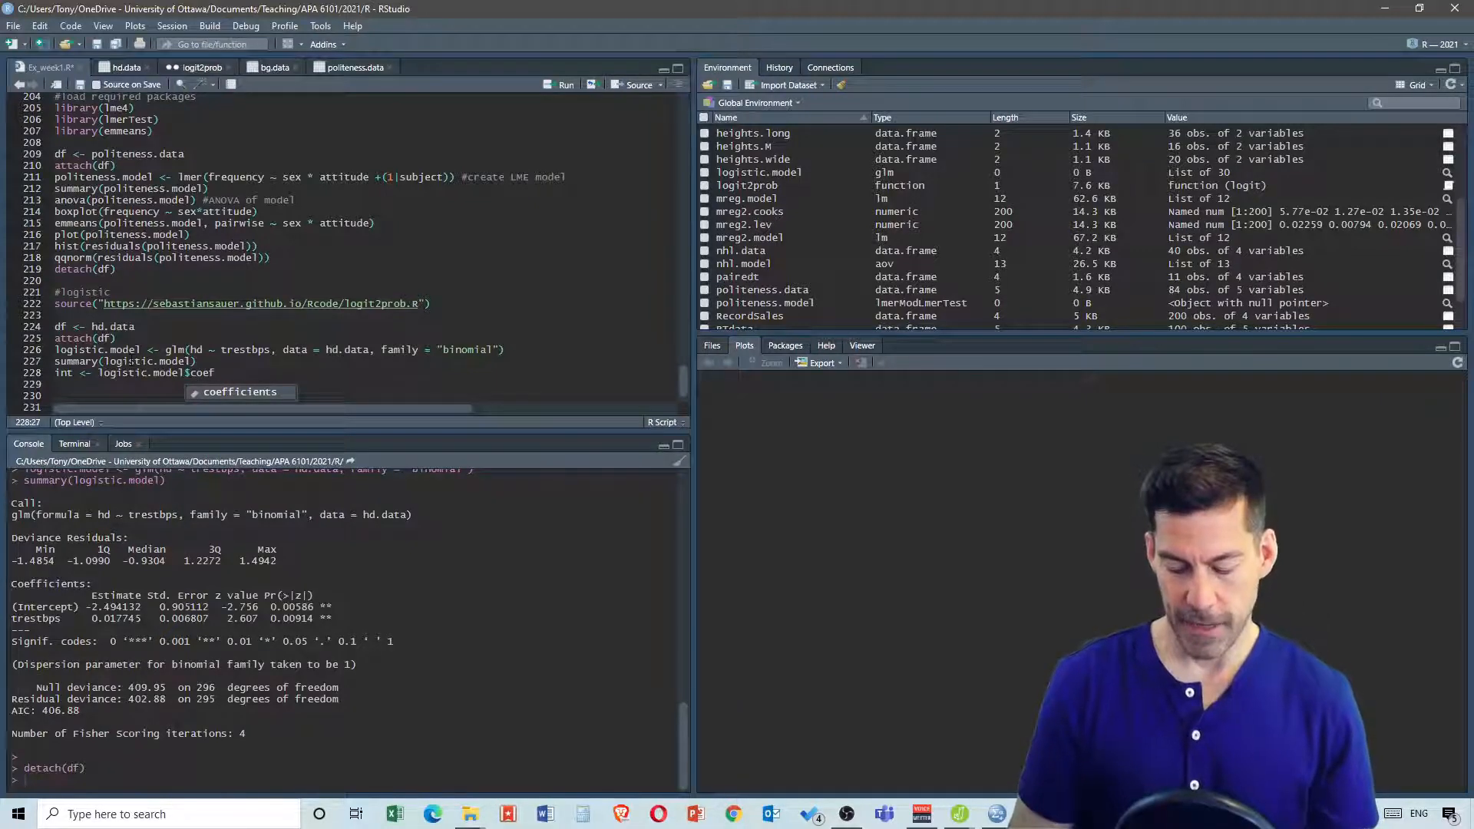
pyautogui.write('[')
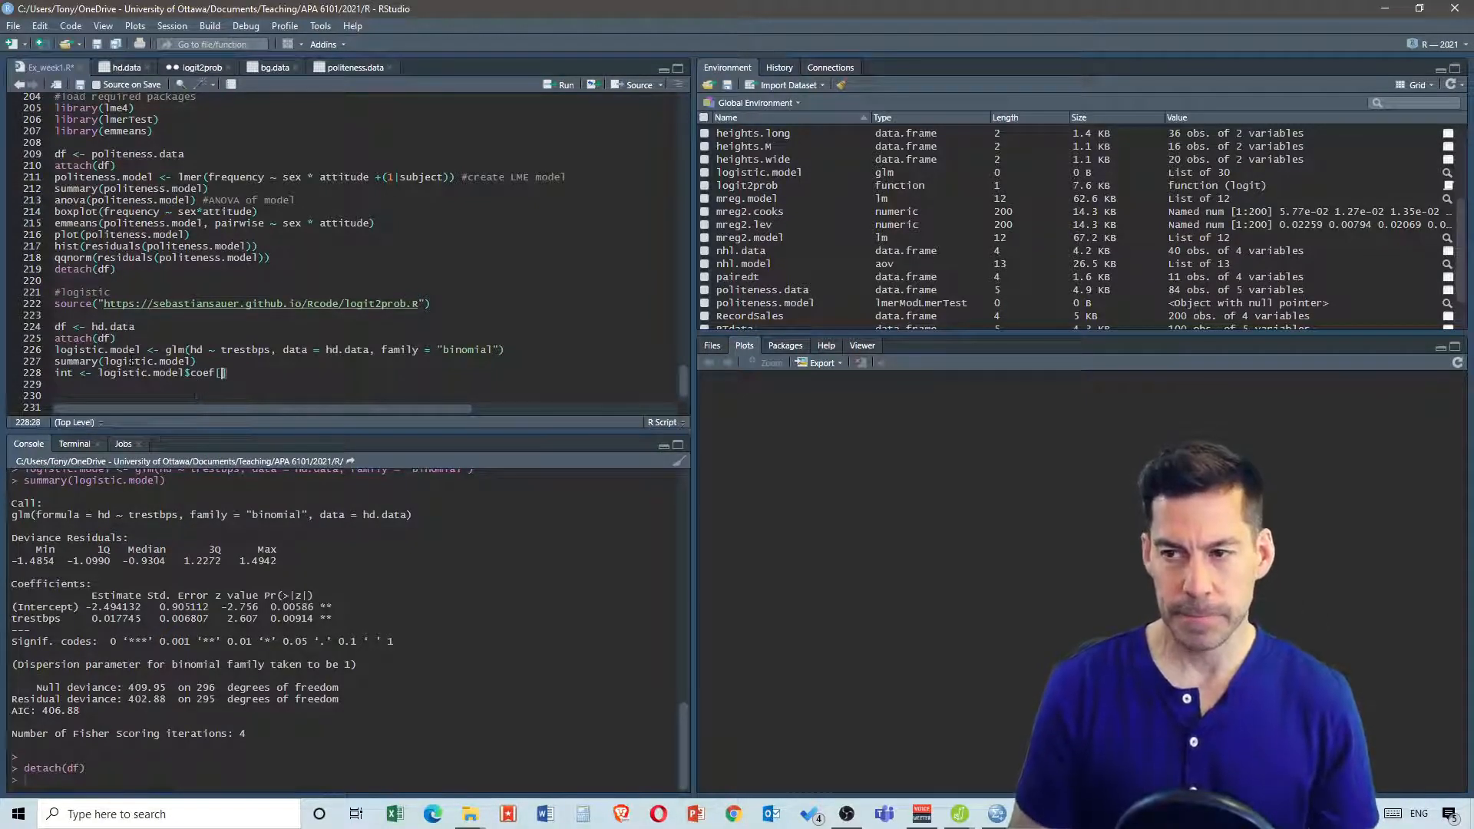
pyautogui.write('1]')
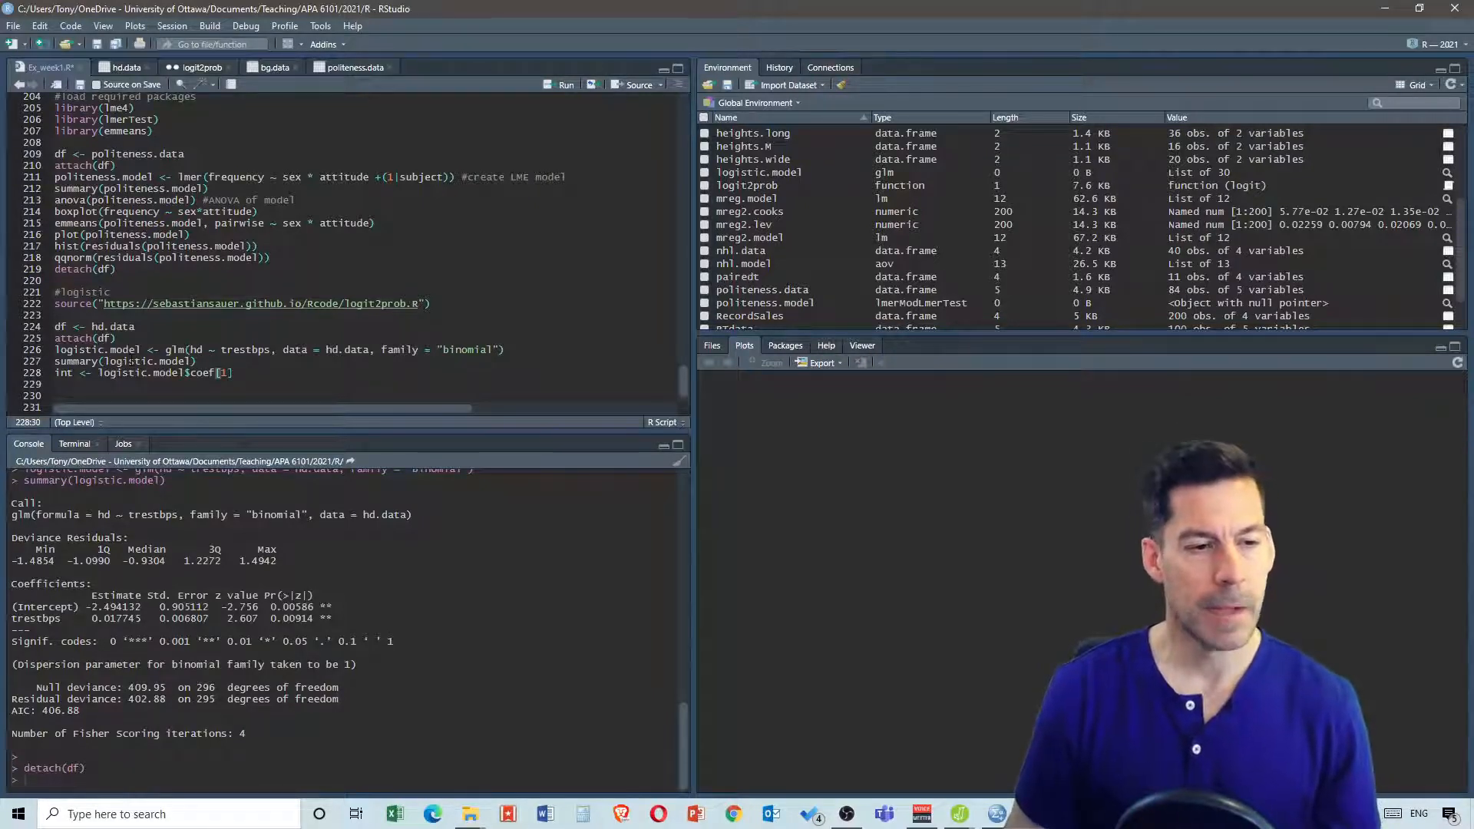
pyautogui.press('Return')
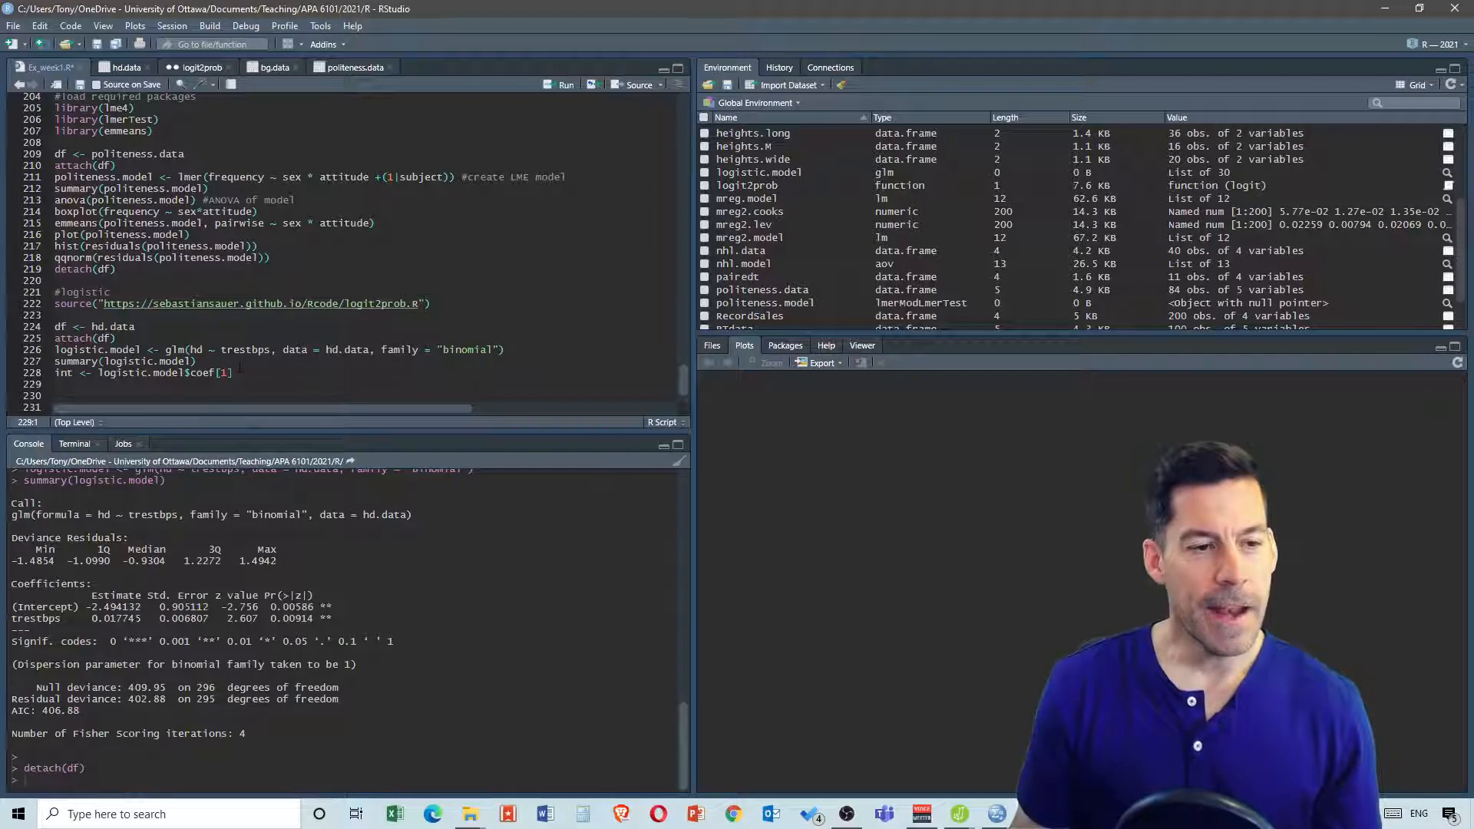
# Duplicate the intercept line and change the copy to slope <- logistic.model$coef[2]
pyautogui.moveTo(233, 374); pyautogui.dragTo(55, 373)
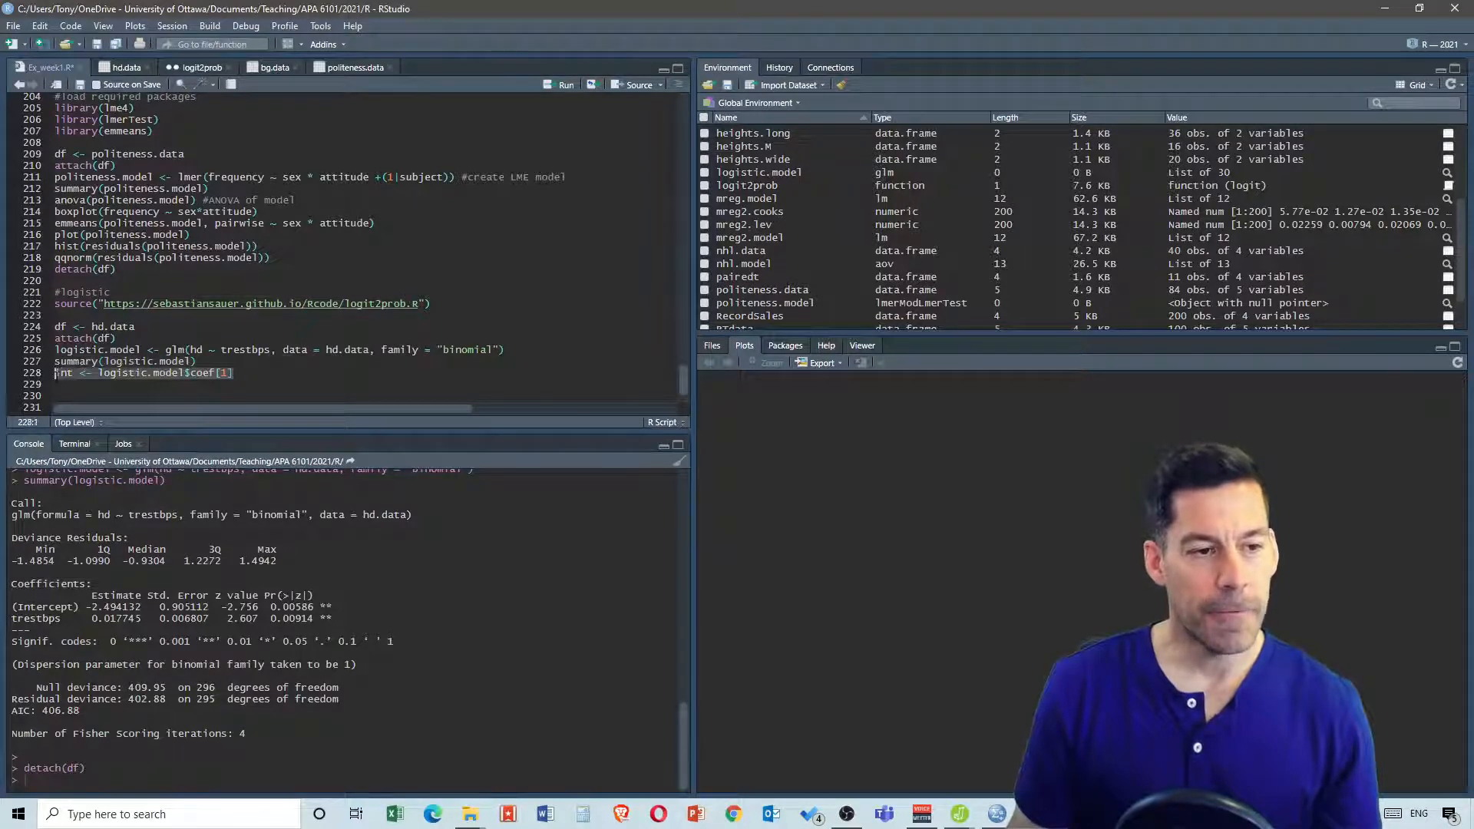
pyautogui.hotkey('ctrl', 'c')
pyautogui.click(78, 388)
pyautogui.hotkey('ctrl', 'v')
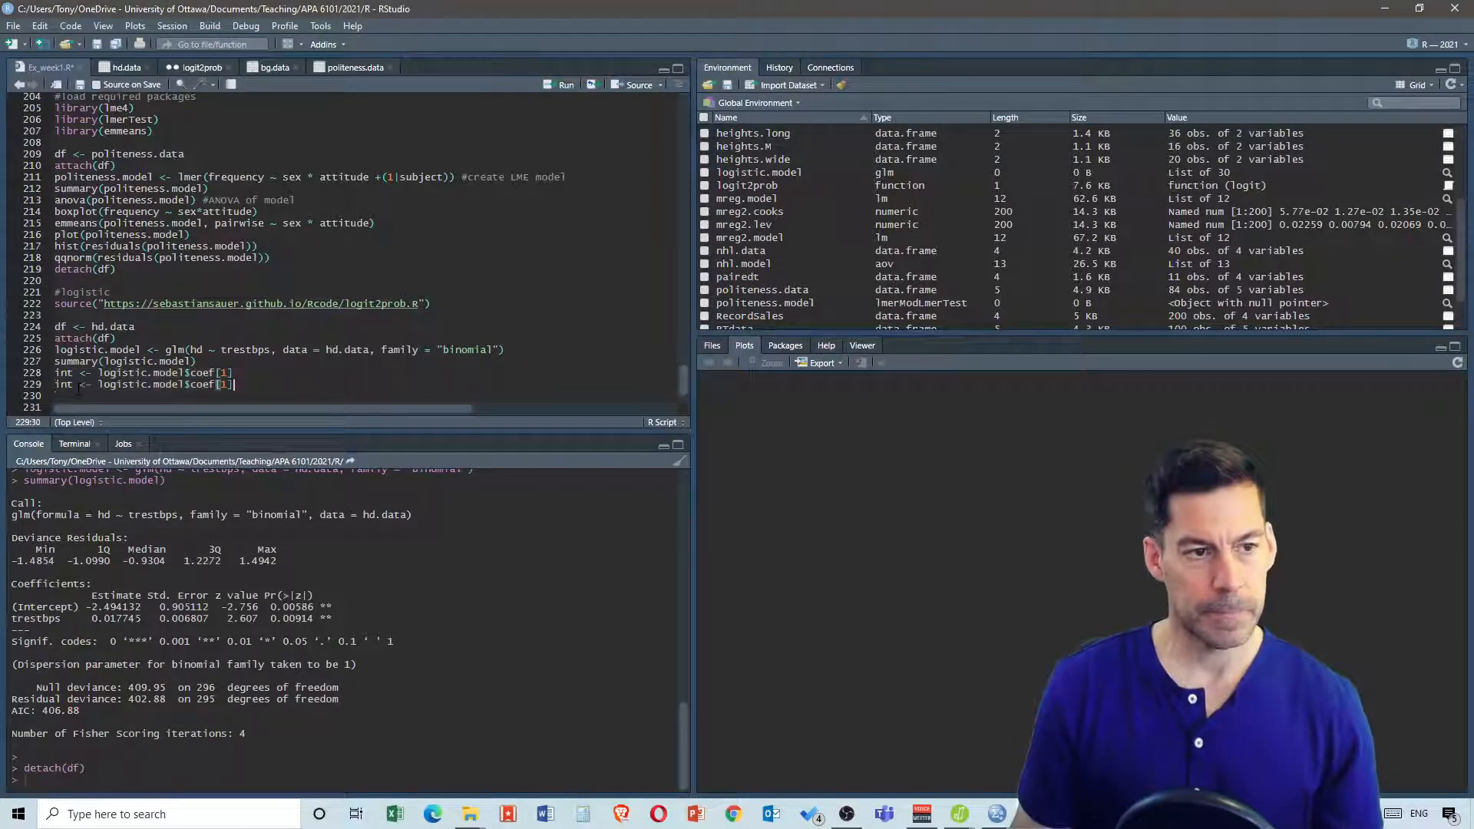
pyautogui.press('Left')
pyautogui.press('BackSpace')
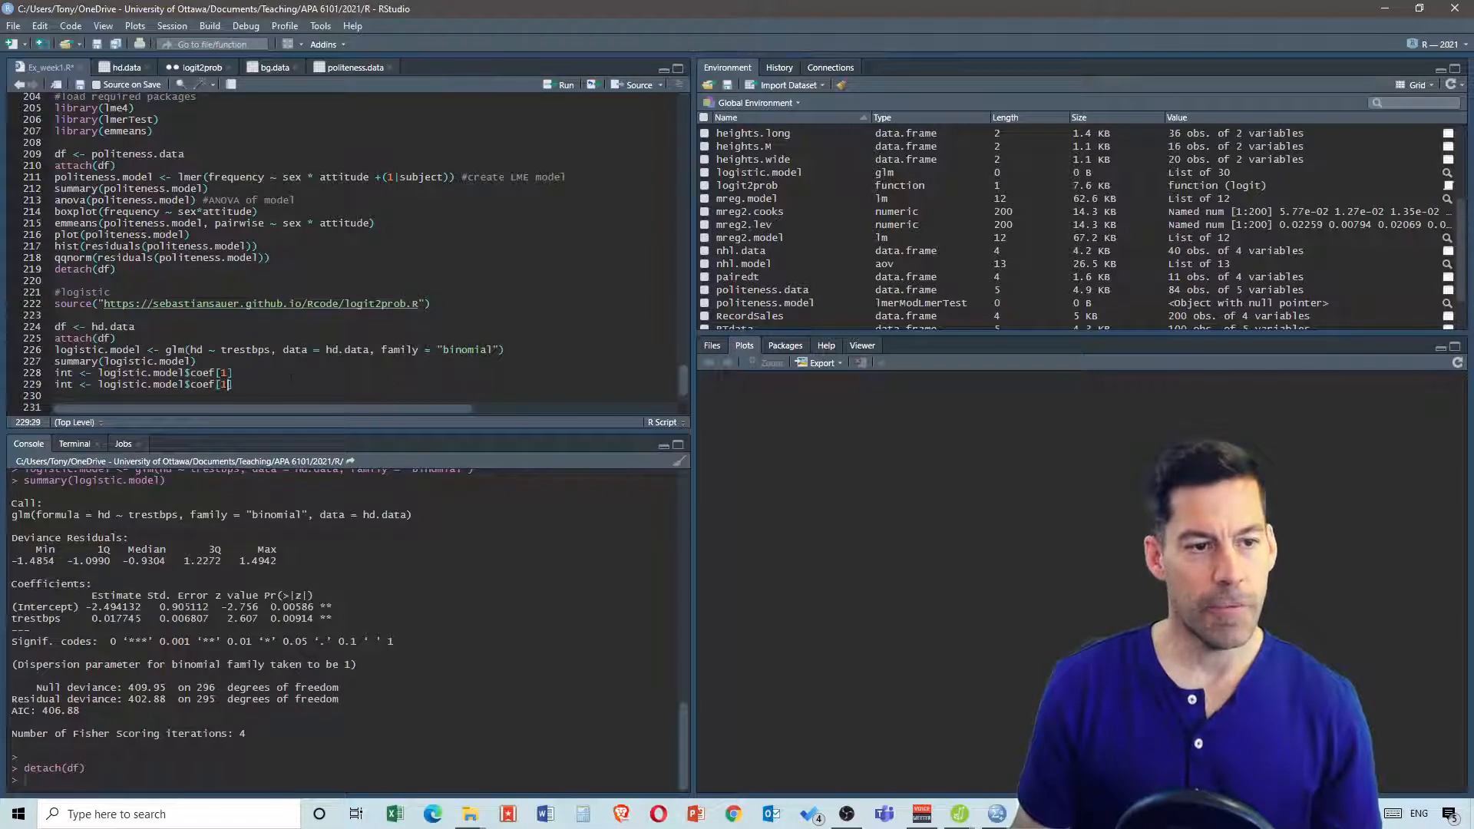
pyautogui.write('2')
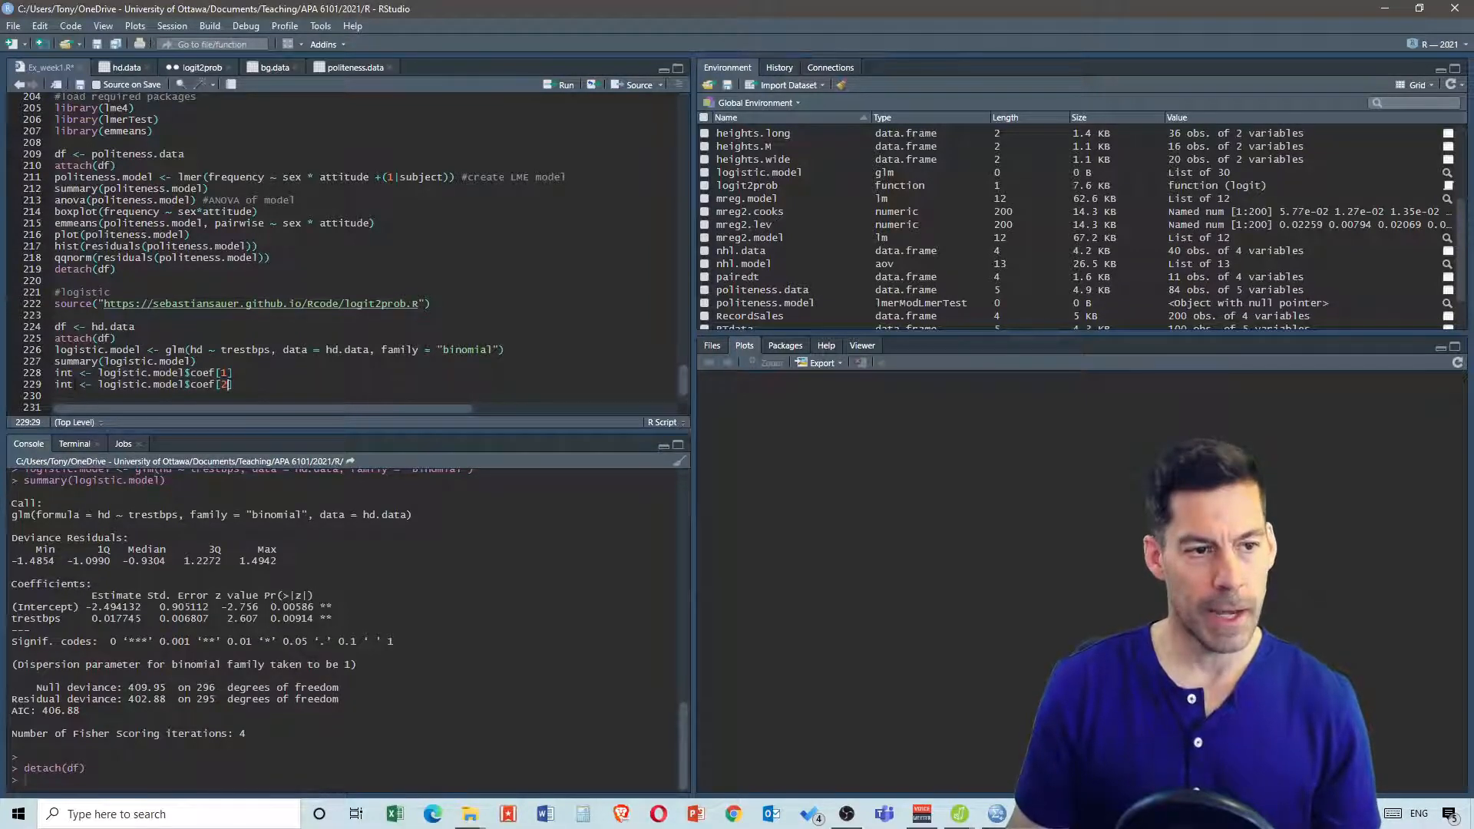
pyautogui.doubleClick(65, 384)
pyautogui.write('slope')
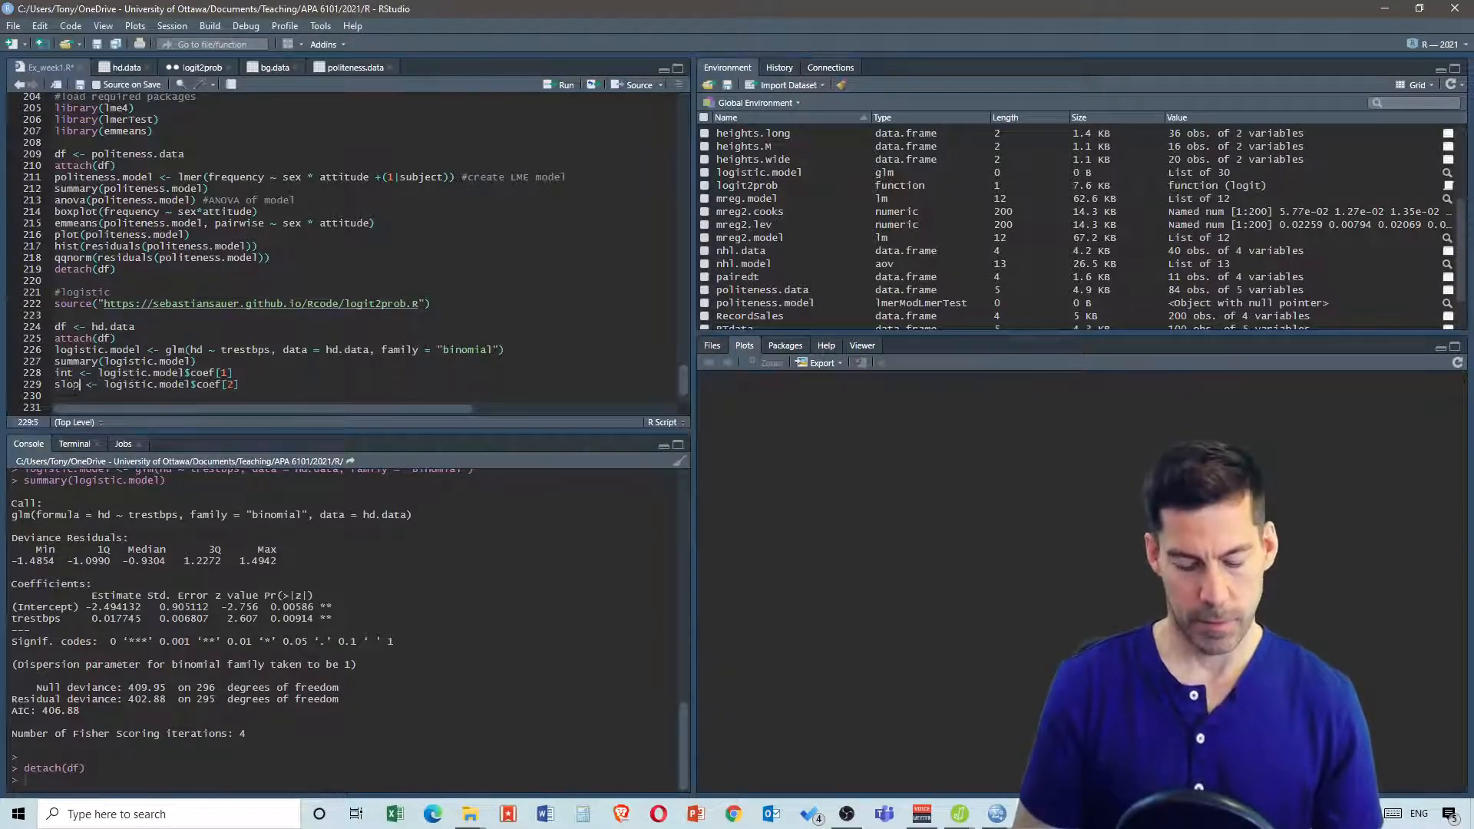
pyautogui.press('End')
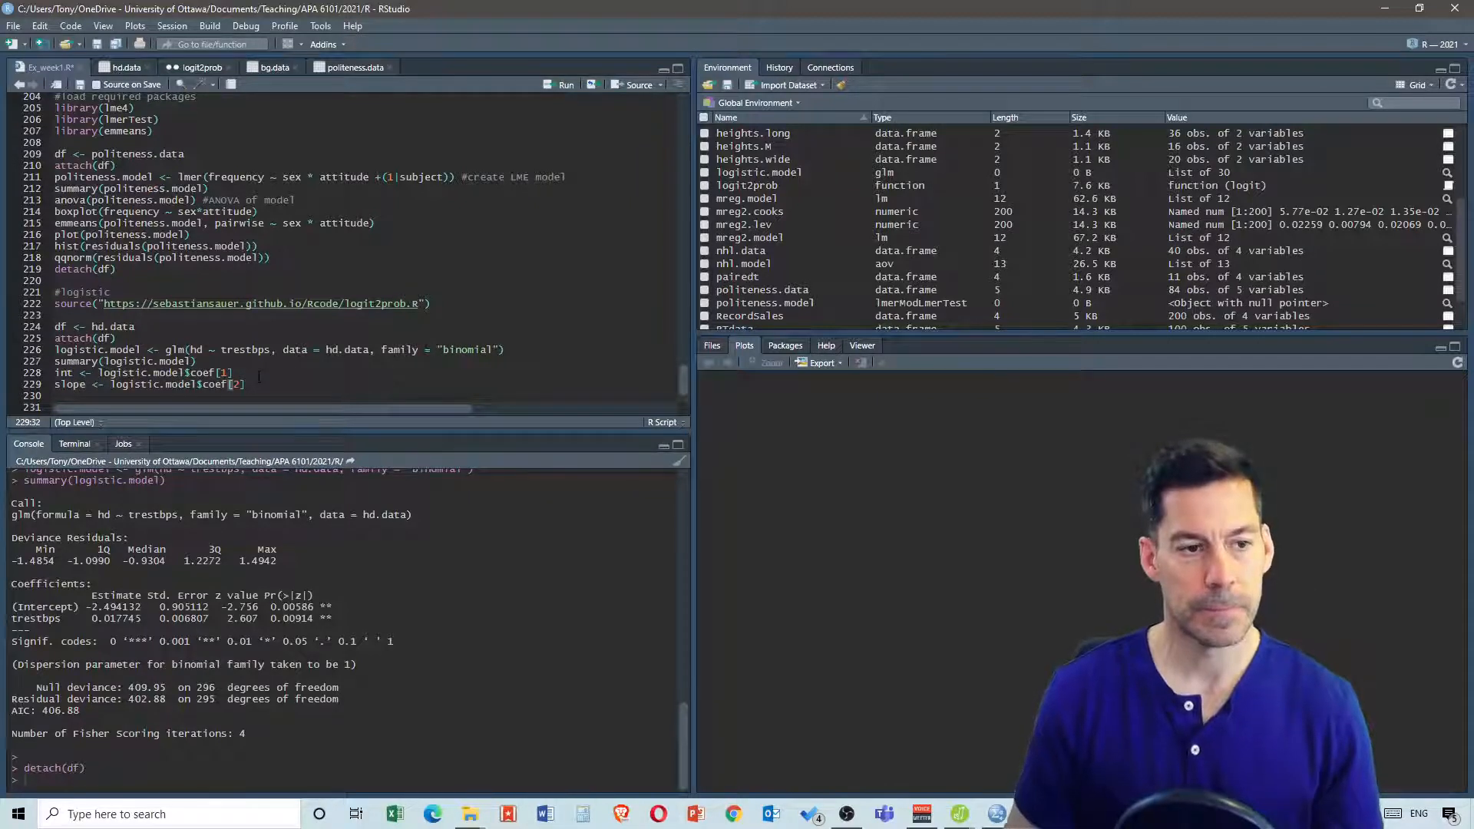
pyautogui.press('Return')
pyautogui.scroll(-2, 298, 375)
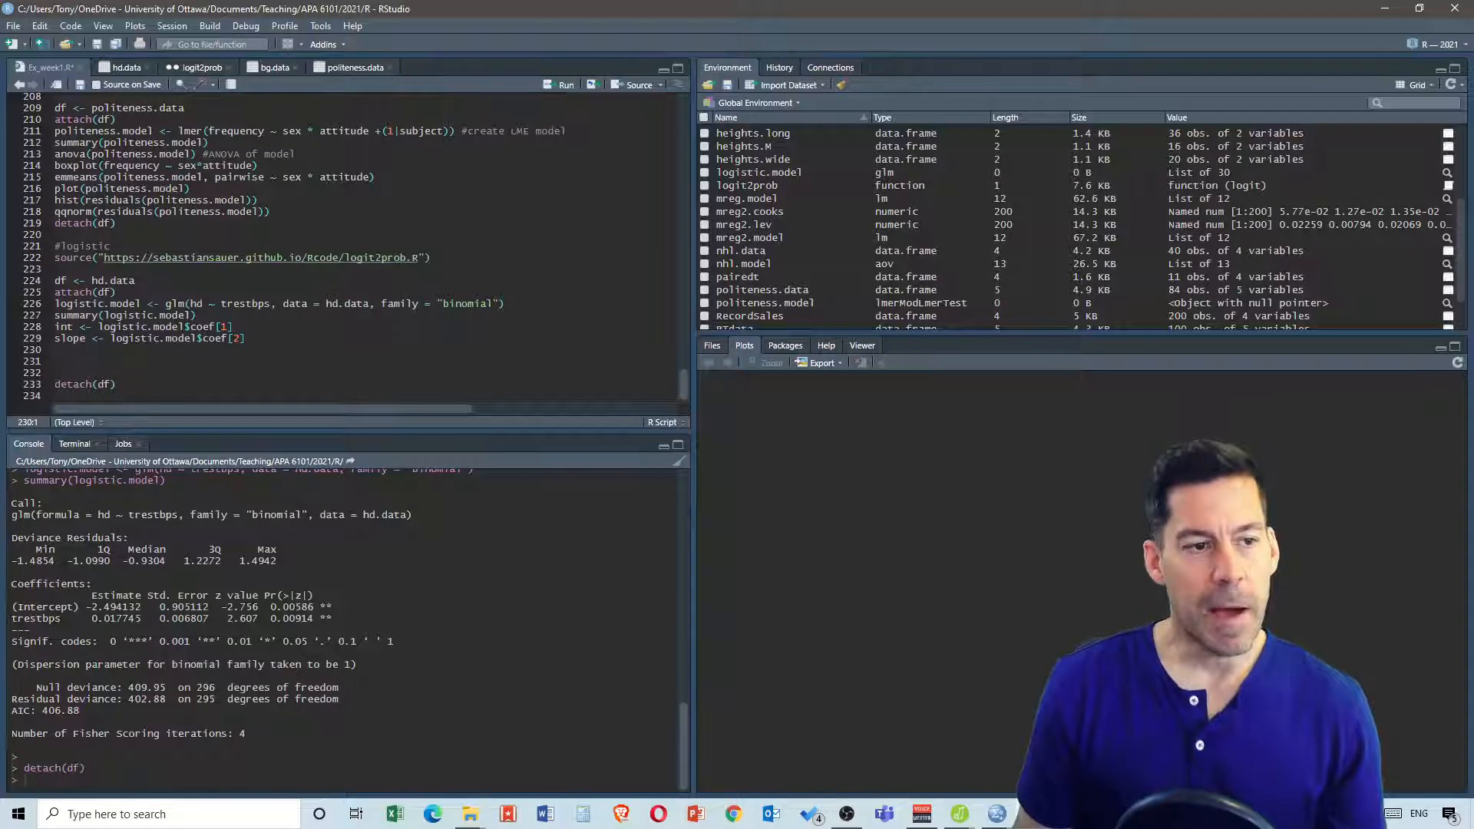
# On the next line, write logit2prob(int + (slope * 80)) to get the probability at a blood pressure of 80
pyautogui.write('lo')
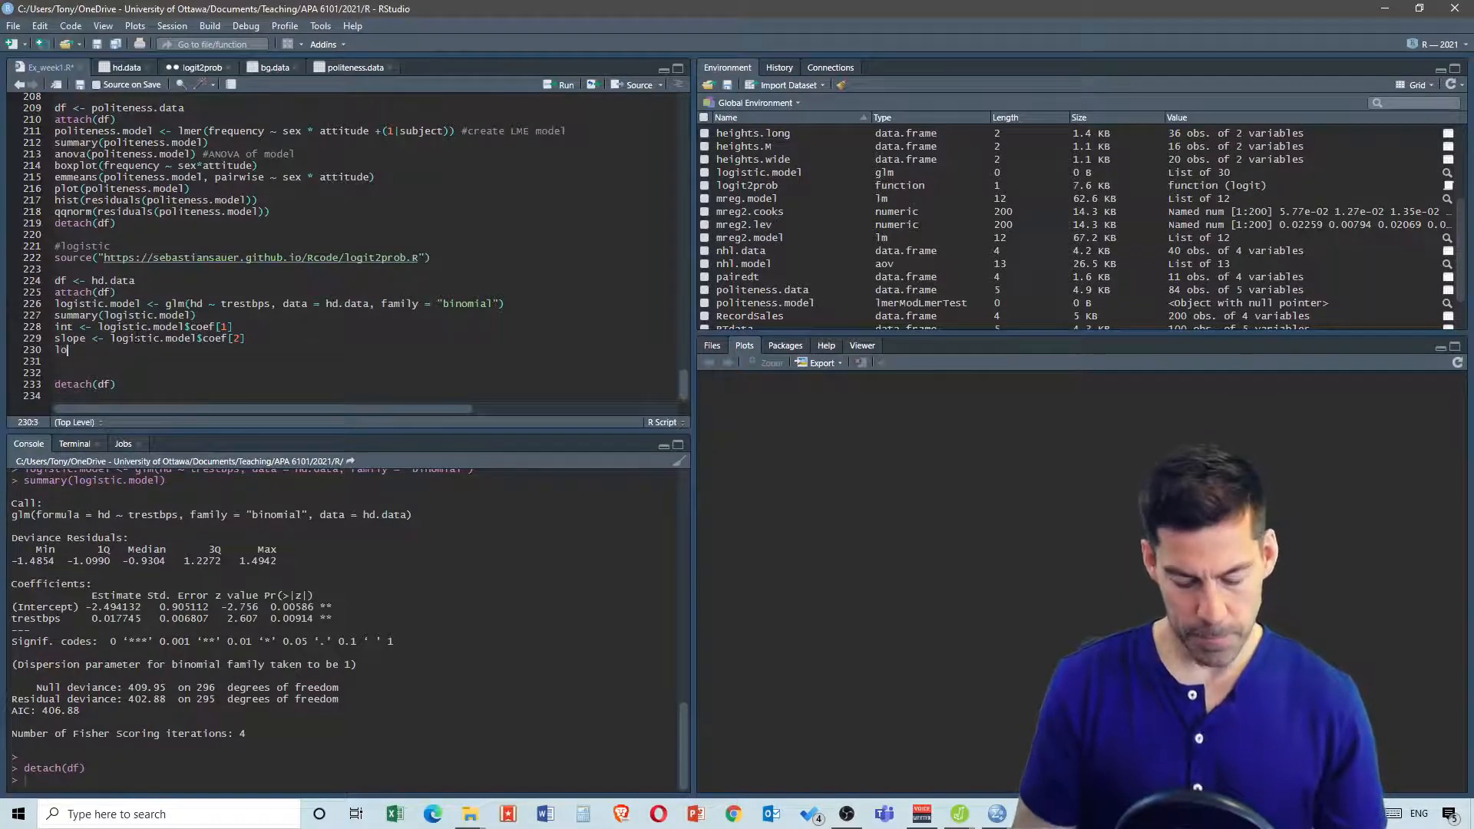
pyautogui.write('git2')
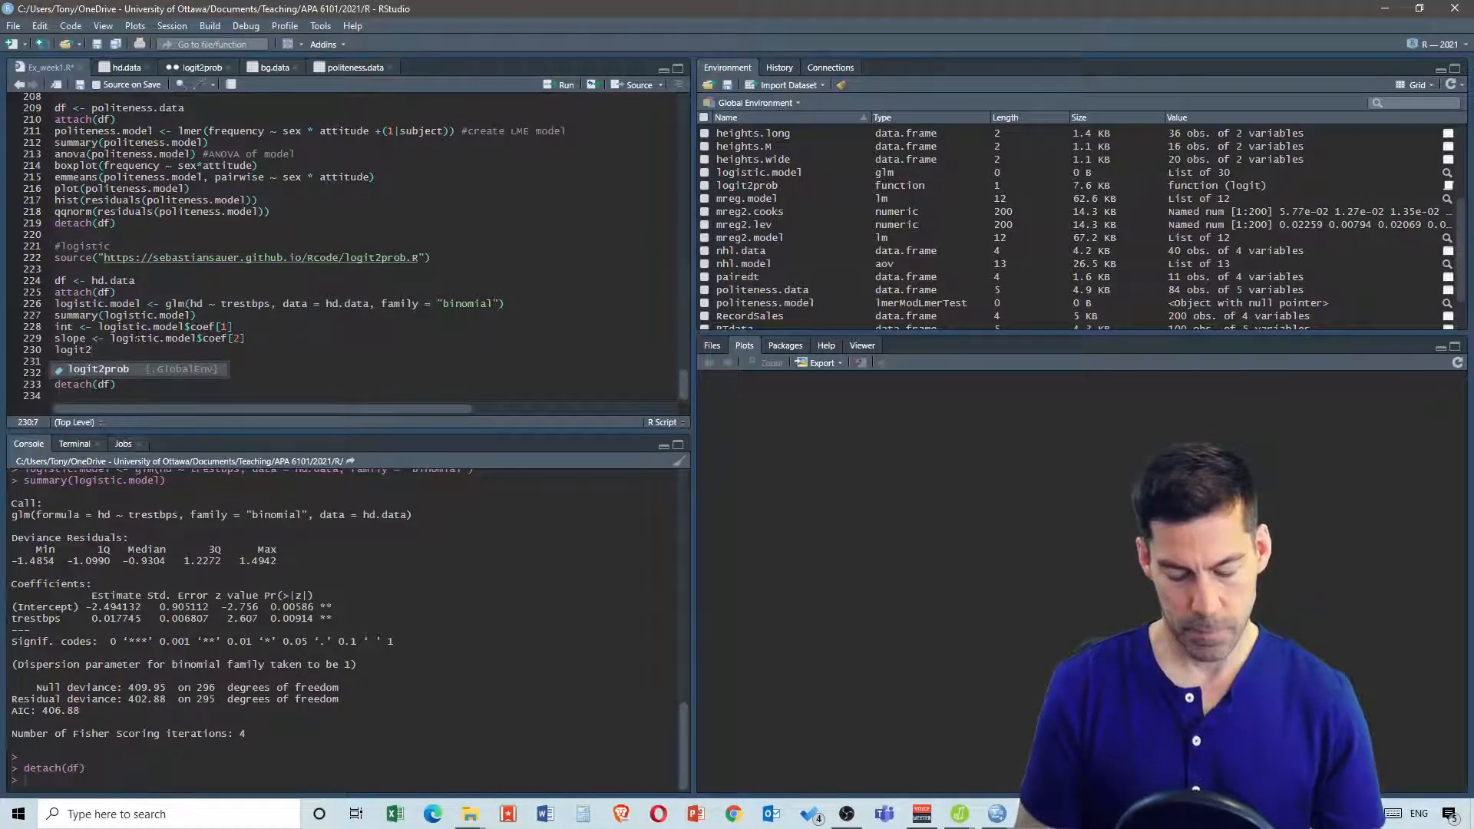
pyautogui.write('pr')
pyautogui.press('Tab')
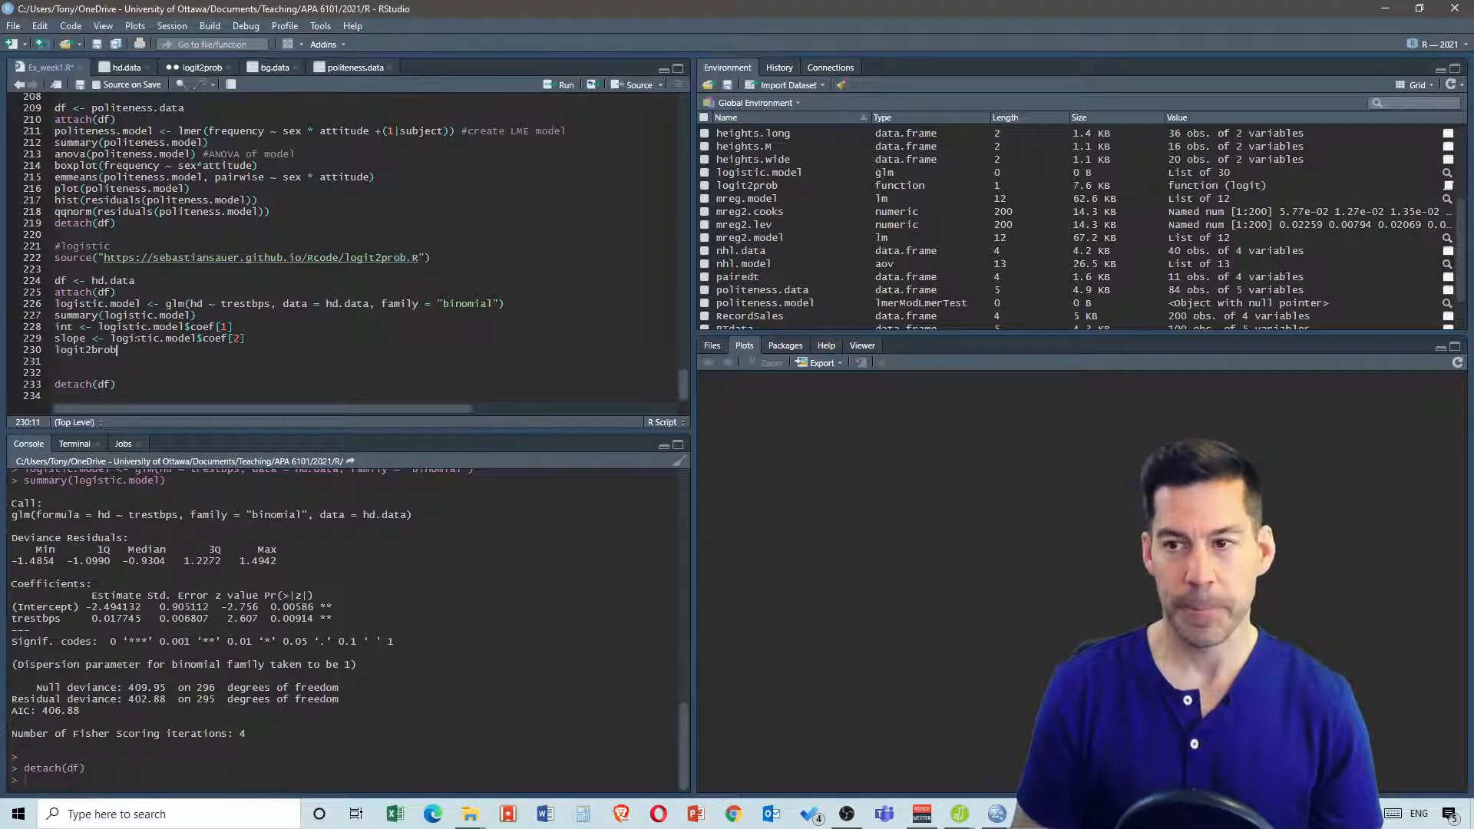
pyautogui.write('(int')
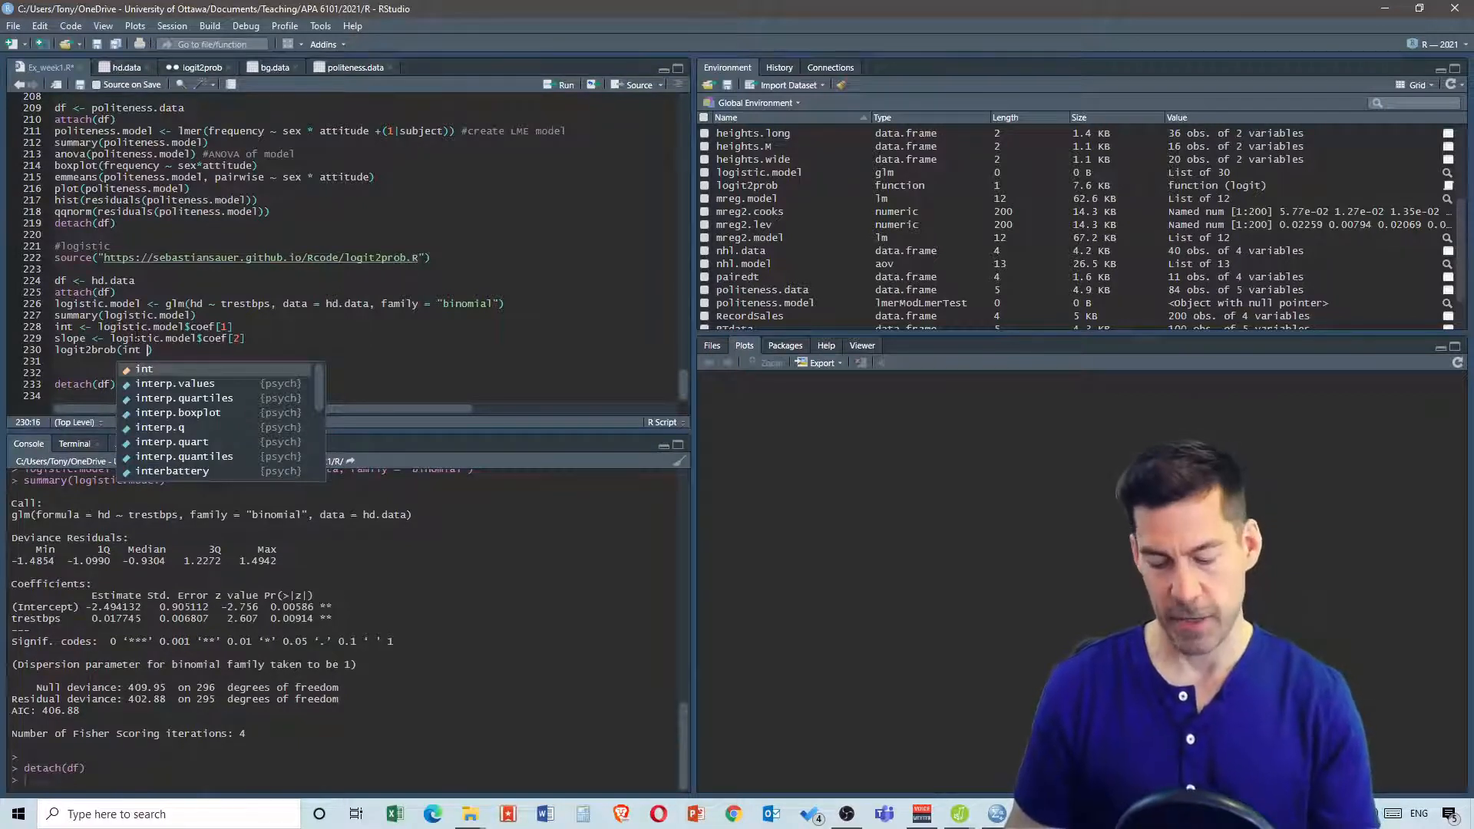
pyautogui.write('+ ')
pyautogui.write('(slop')
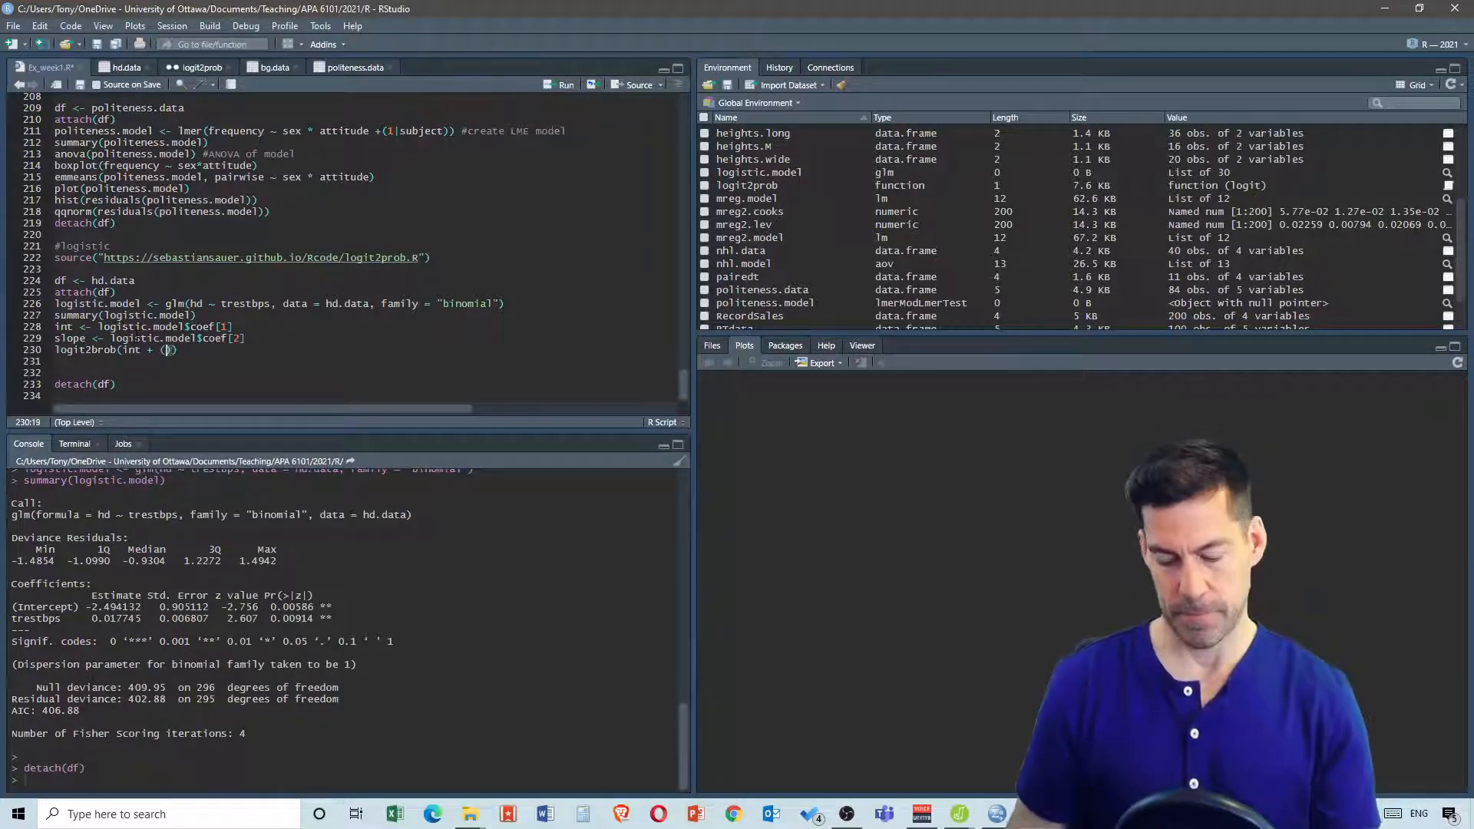
pyautogui.write('e')
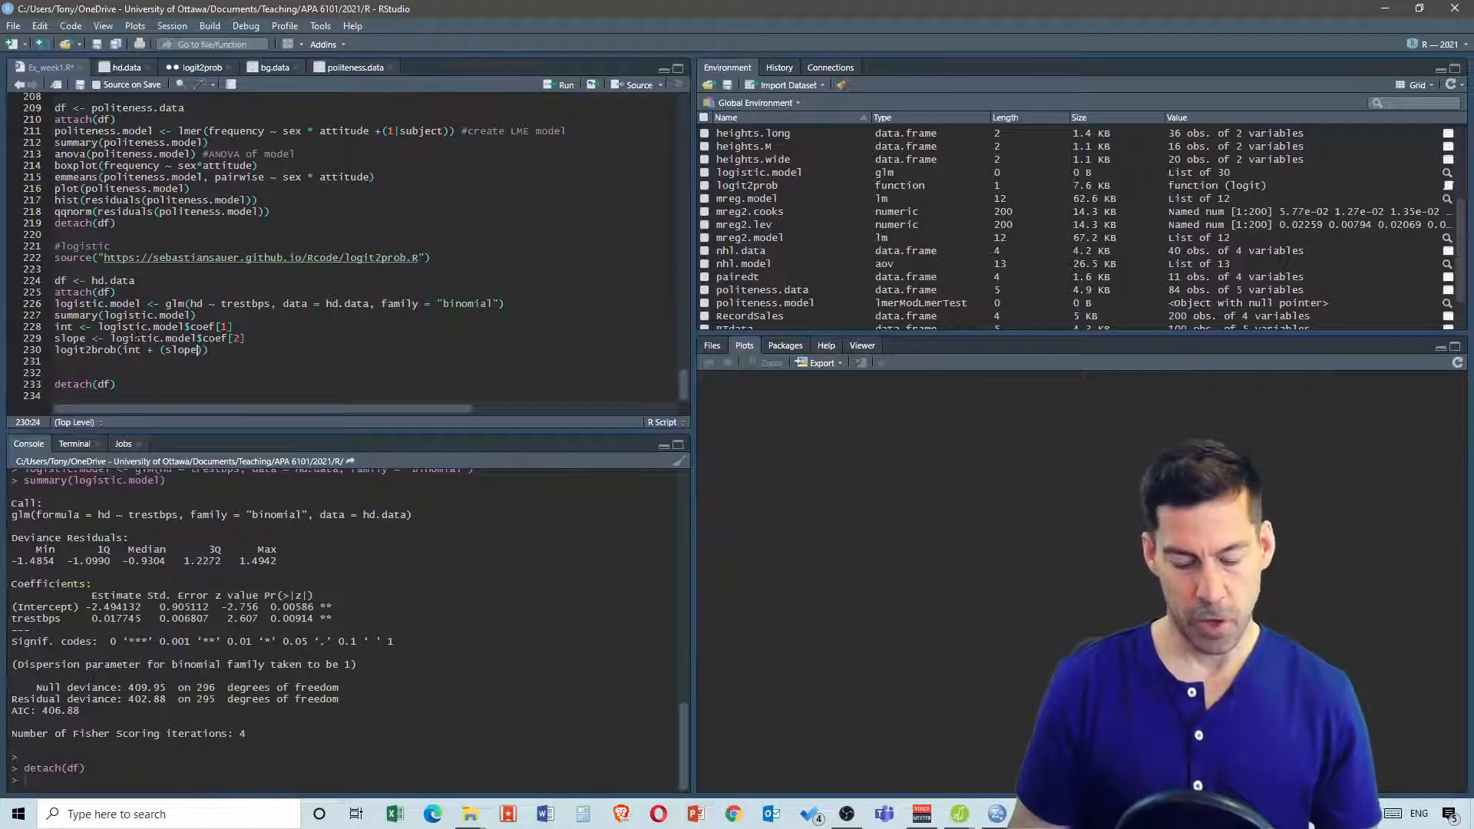
pyautogui.write(' *')
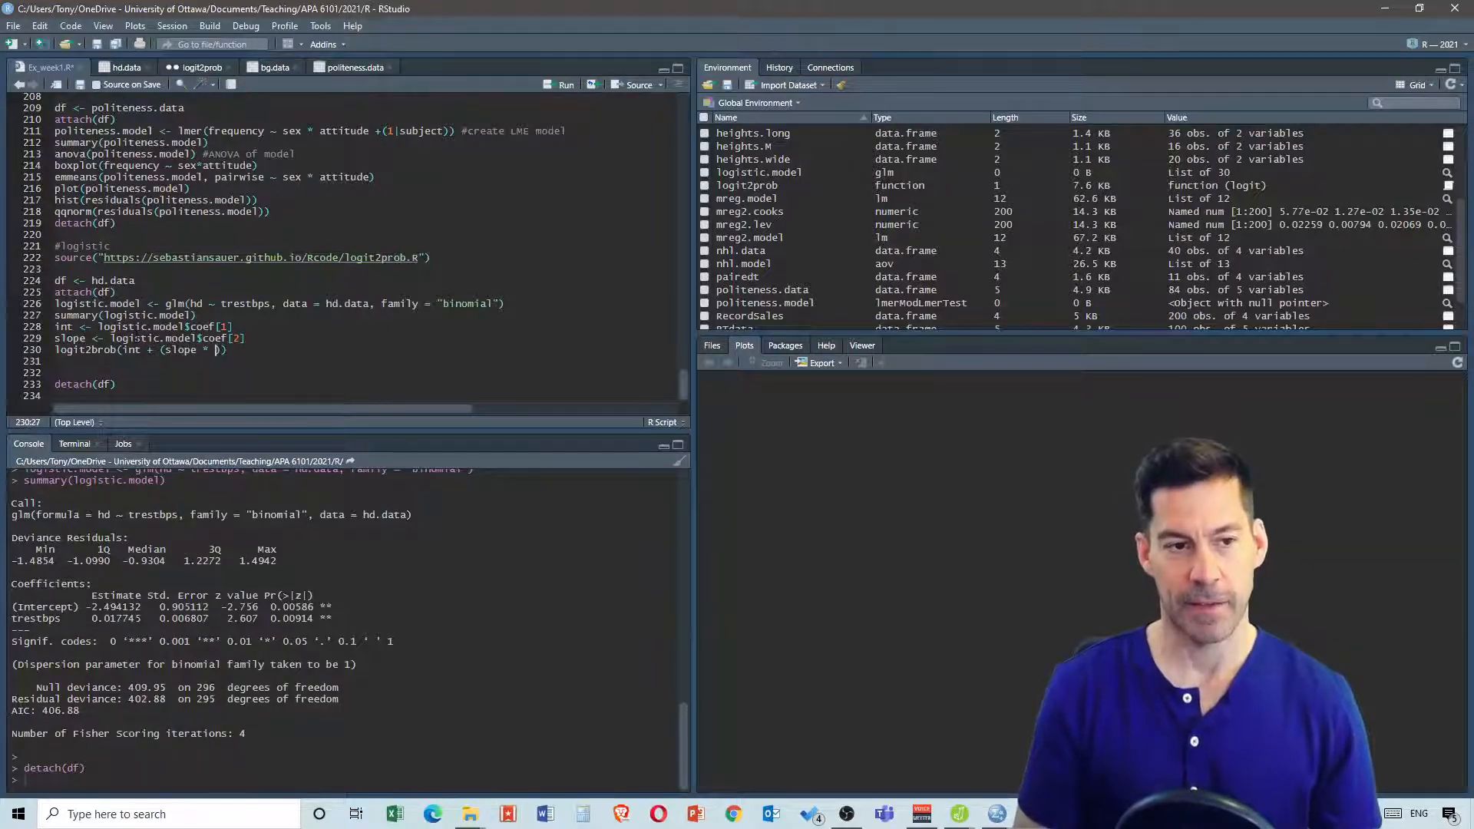
pyautogui.write('80')
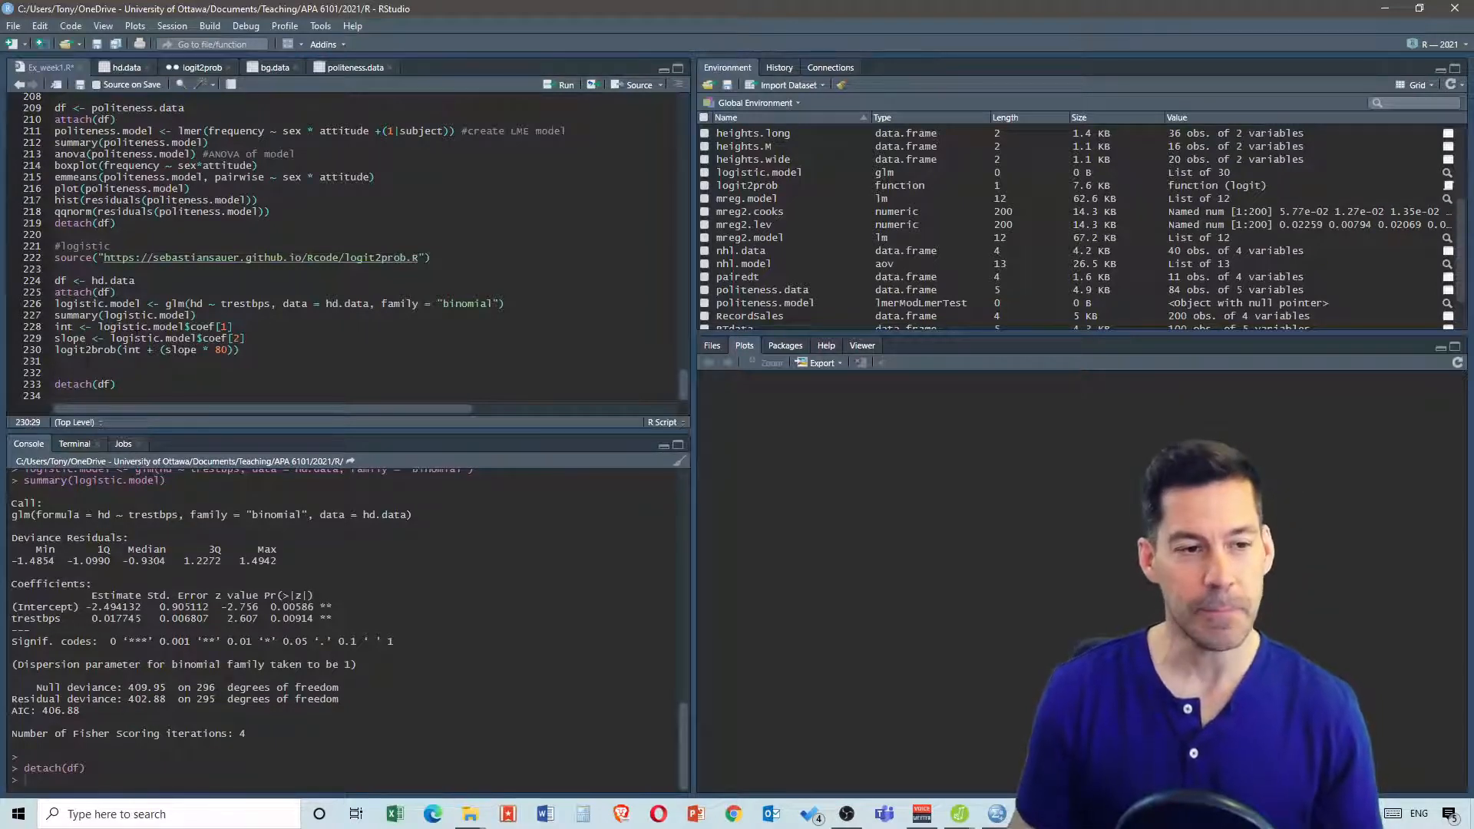
# Copy the logit2prob line and paste it five more times on the lines below it
pyautogui.moveTo(239, 350); pyautogui.dragTo(53, 357)
pyautogui.hotkey('ctrl', 'c')
pyautogui.press('Down')
pyautogui.hotkey('ctrl', 'v')
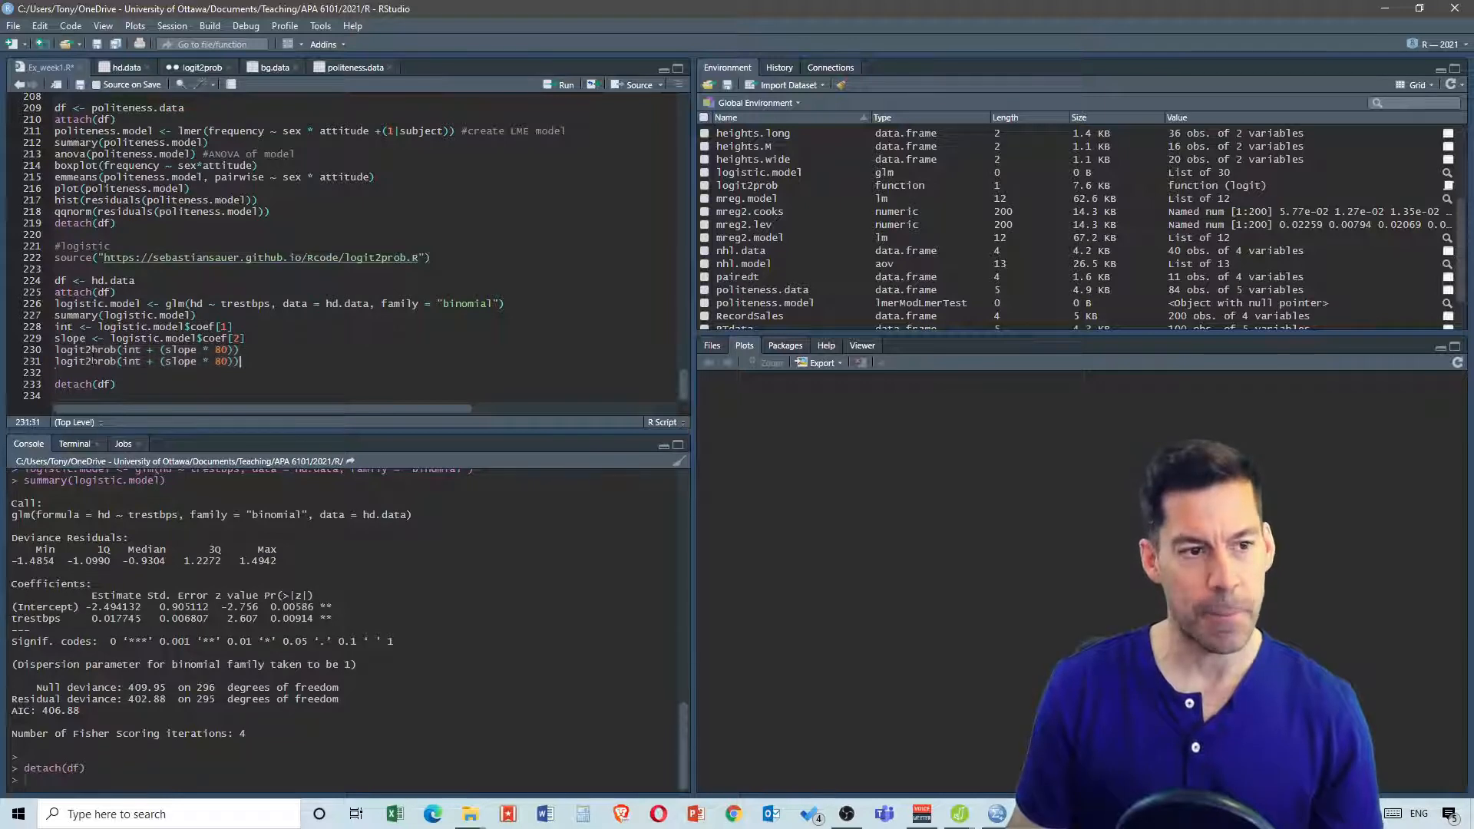
pyautogui.press('Return')
pyautogui.hotkey('ctrl', 'v')
pyautogui.press('Return')
pyautogui.hotkey('ctrl', 'v')
pyautogui.press('Return')
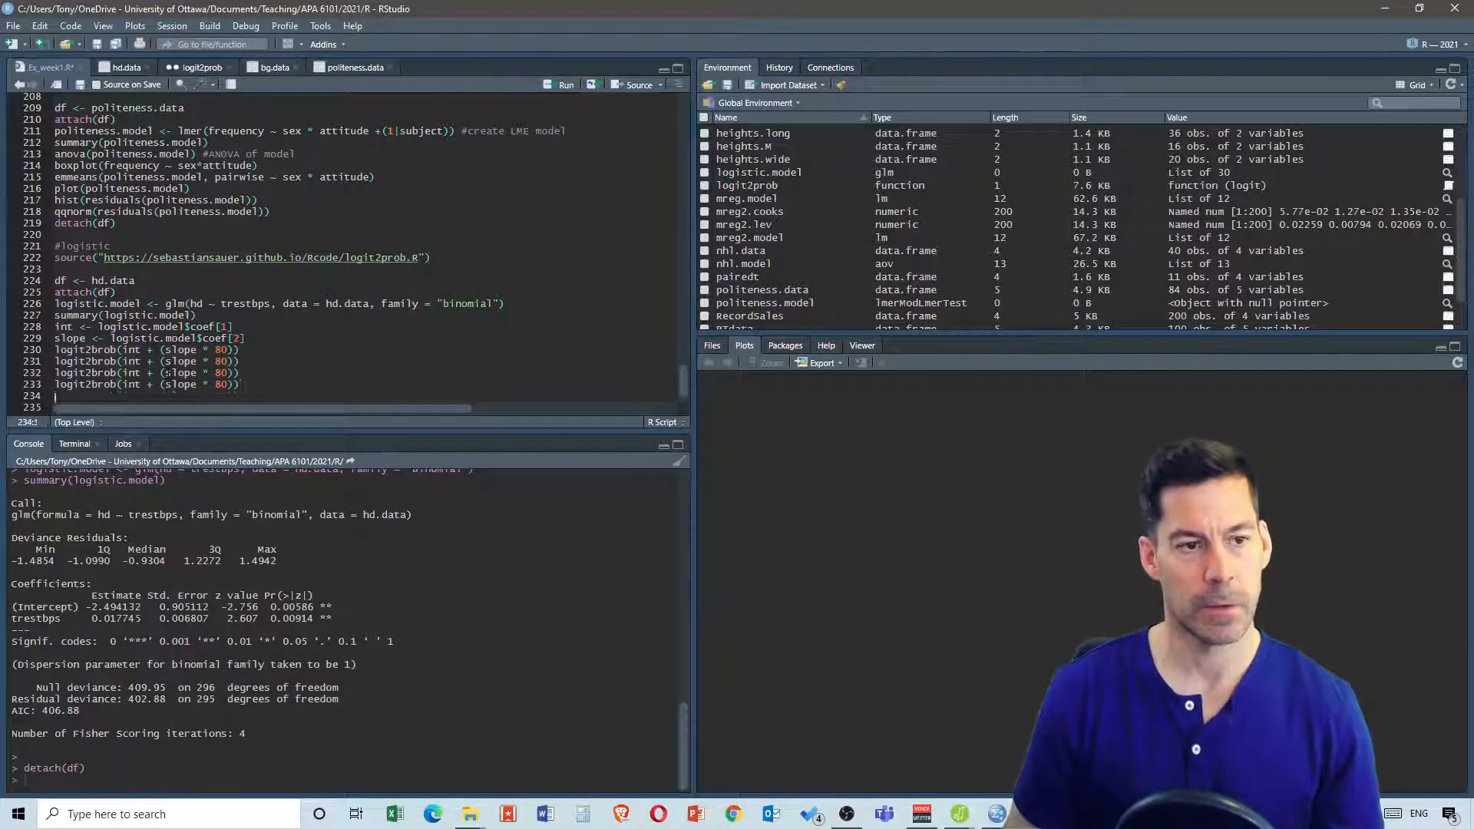
pyautogui.hotkey('ctrl', 'v')
pyautogui.press('Return')
pyautogui.hotkey('ctrl', 'v')
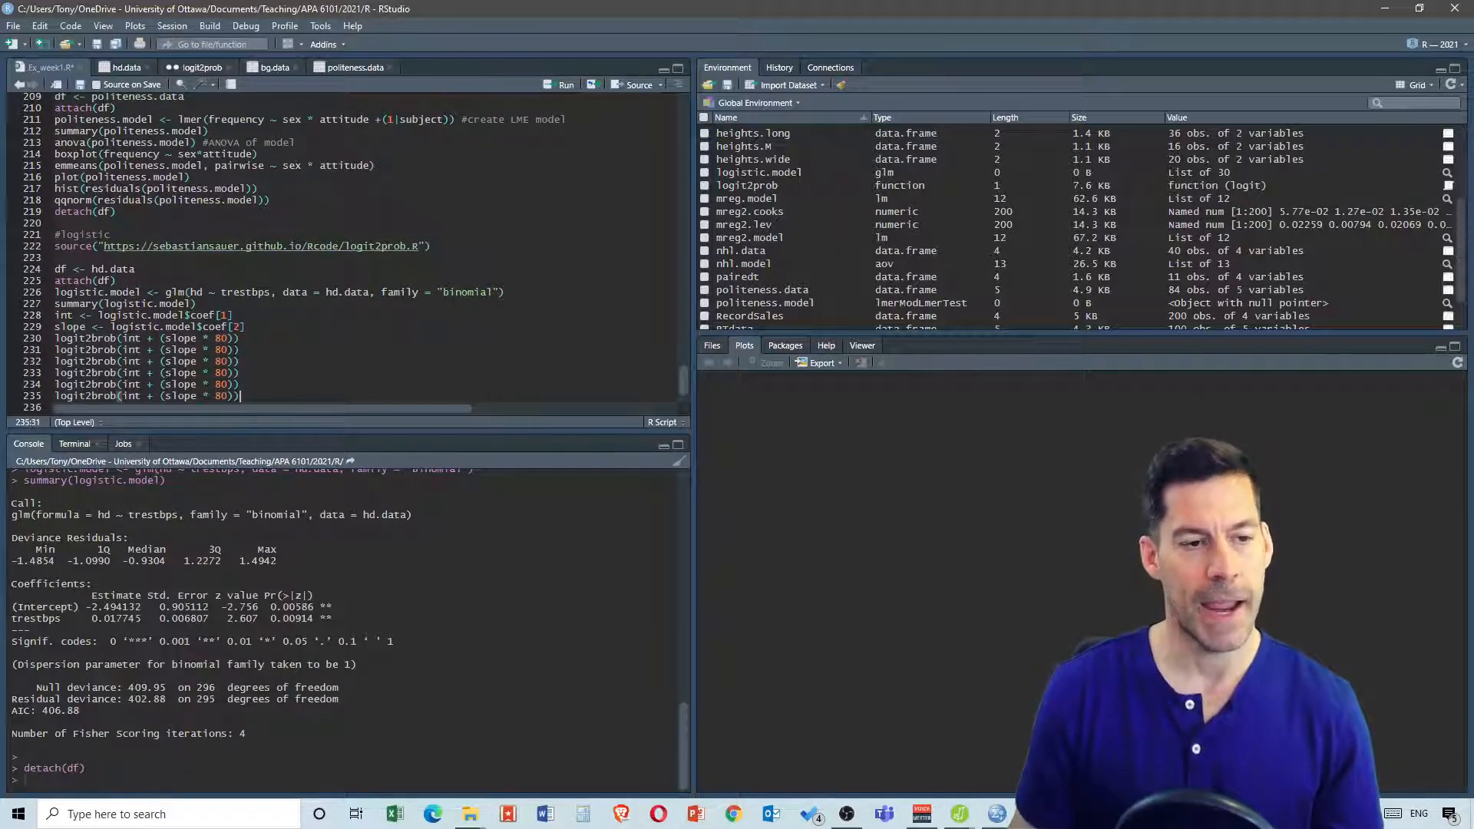
# Change the blood pressure value in the five copied logit2brob lines to 100, 120, 140, 160 and 180
pyautogui.press('Left')
pyautogui.press('Left')
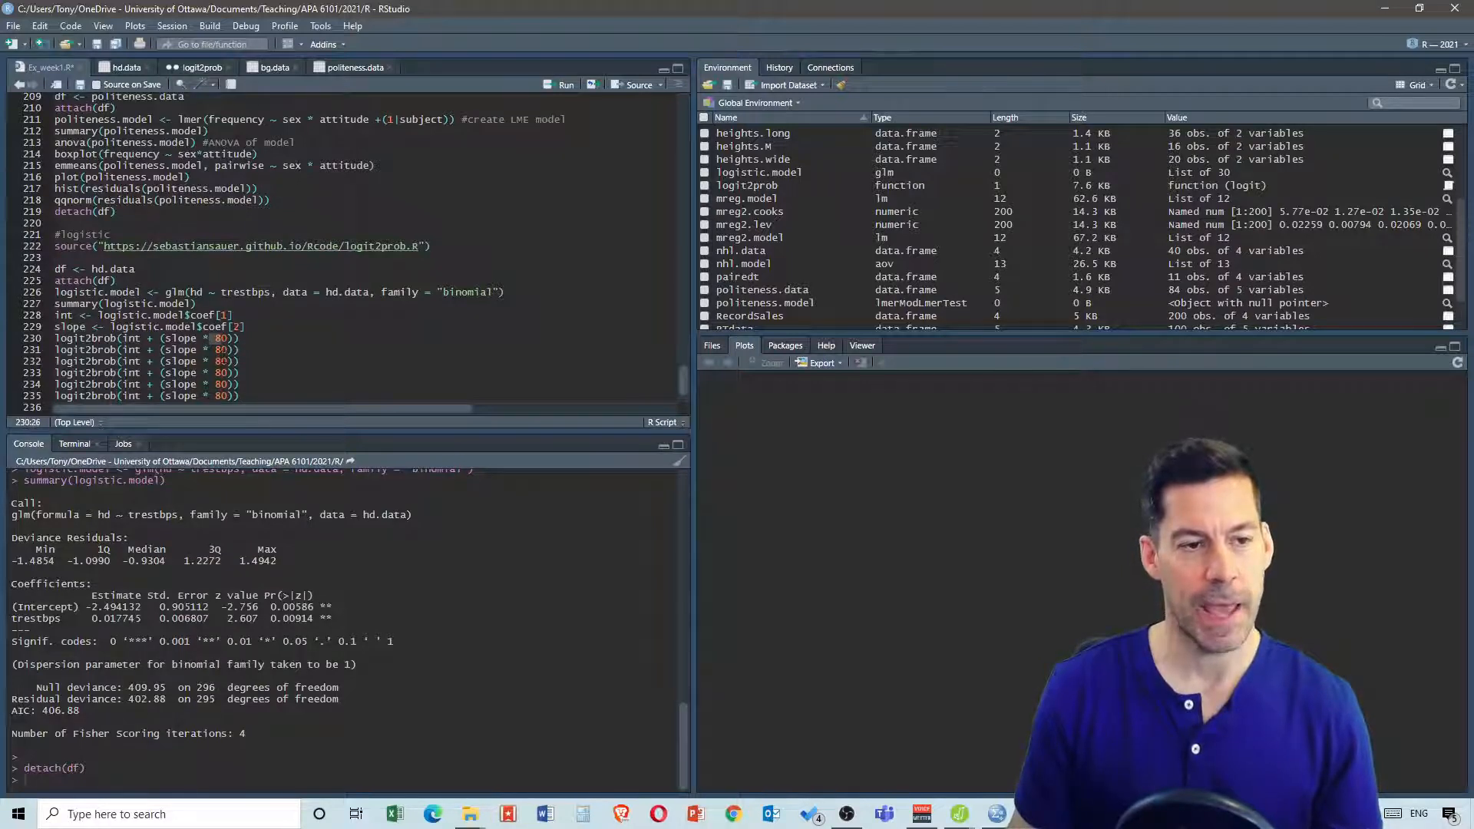
pyautogui.click(221, 354)
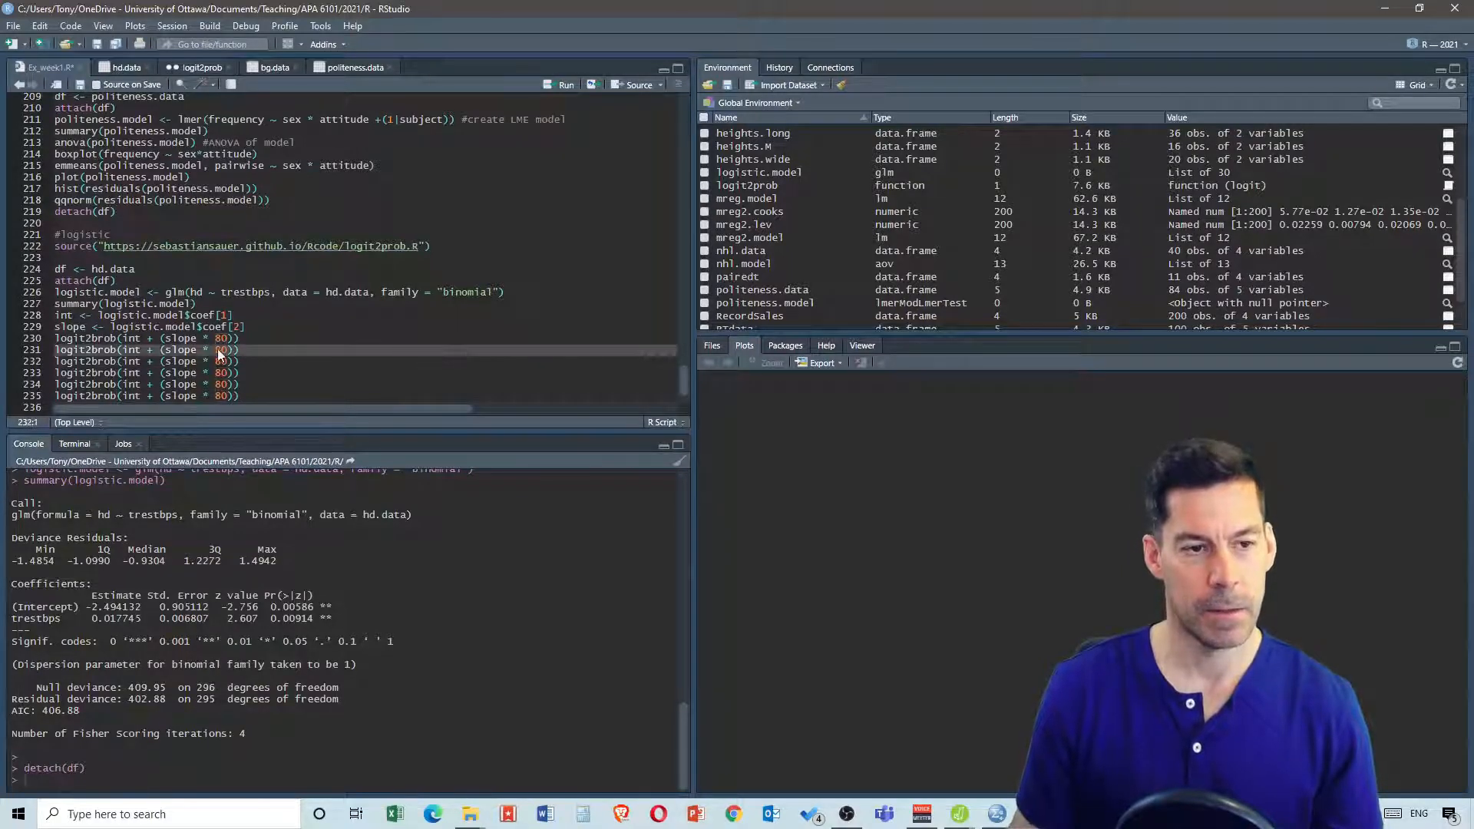
pyautogui.press('BackSpace')
pyautogui.write('10')
pyautogui.press('Down')
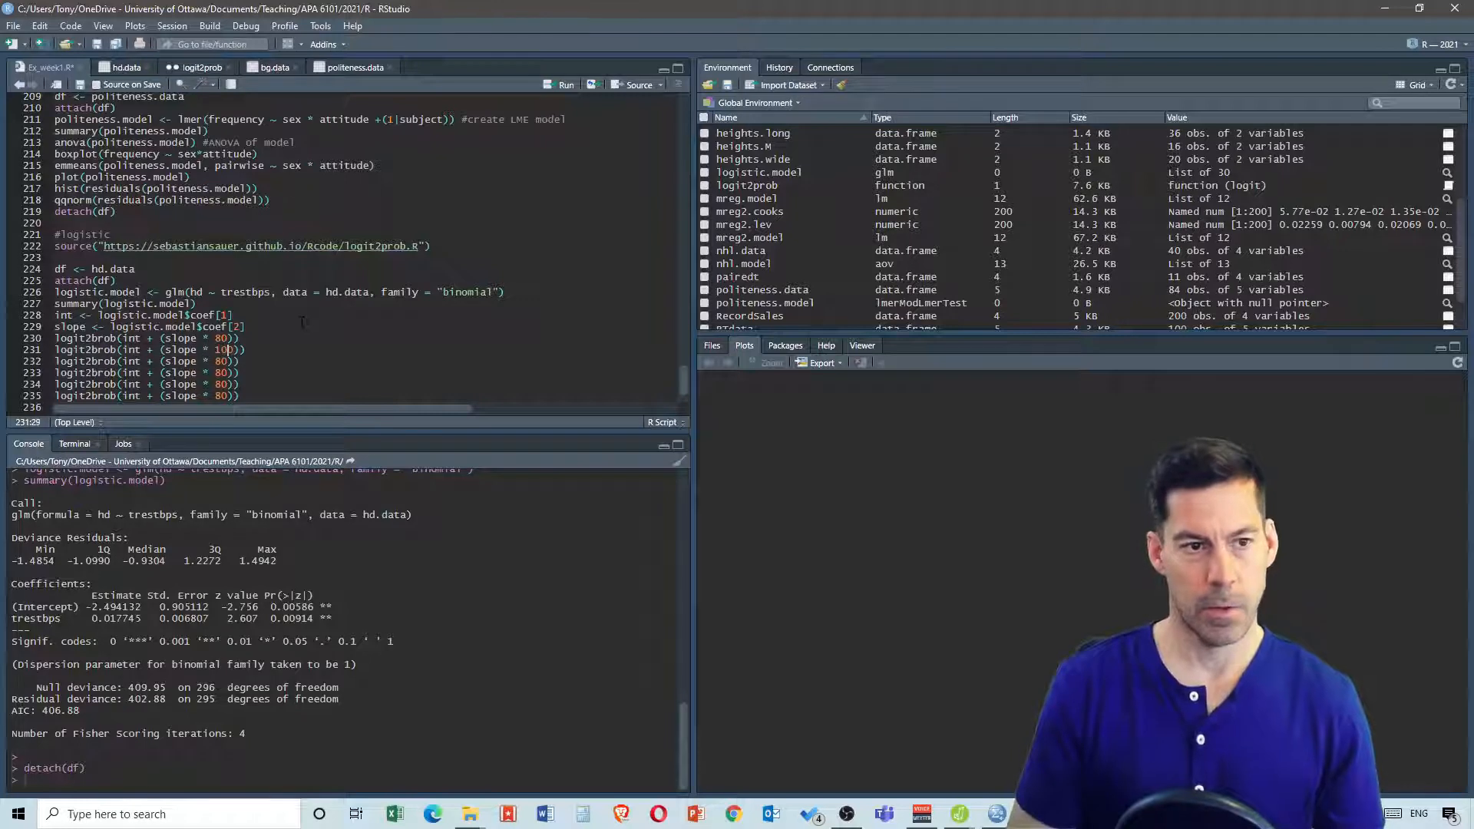
pyautogui.press('Left')
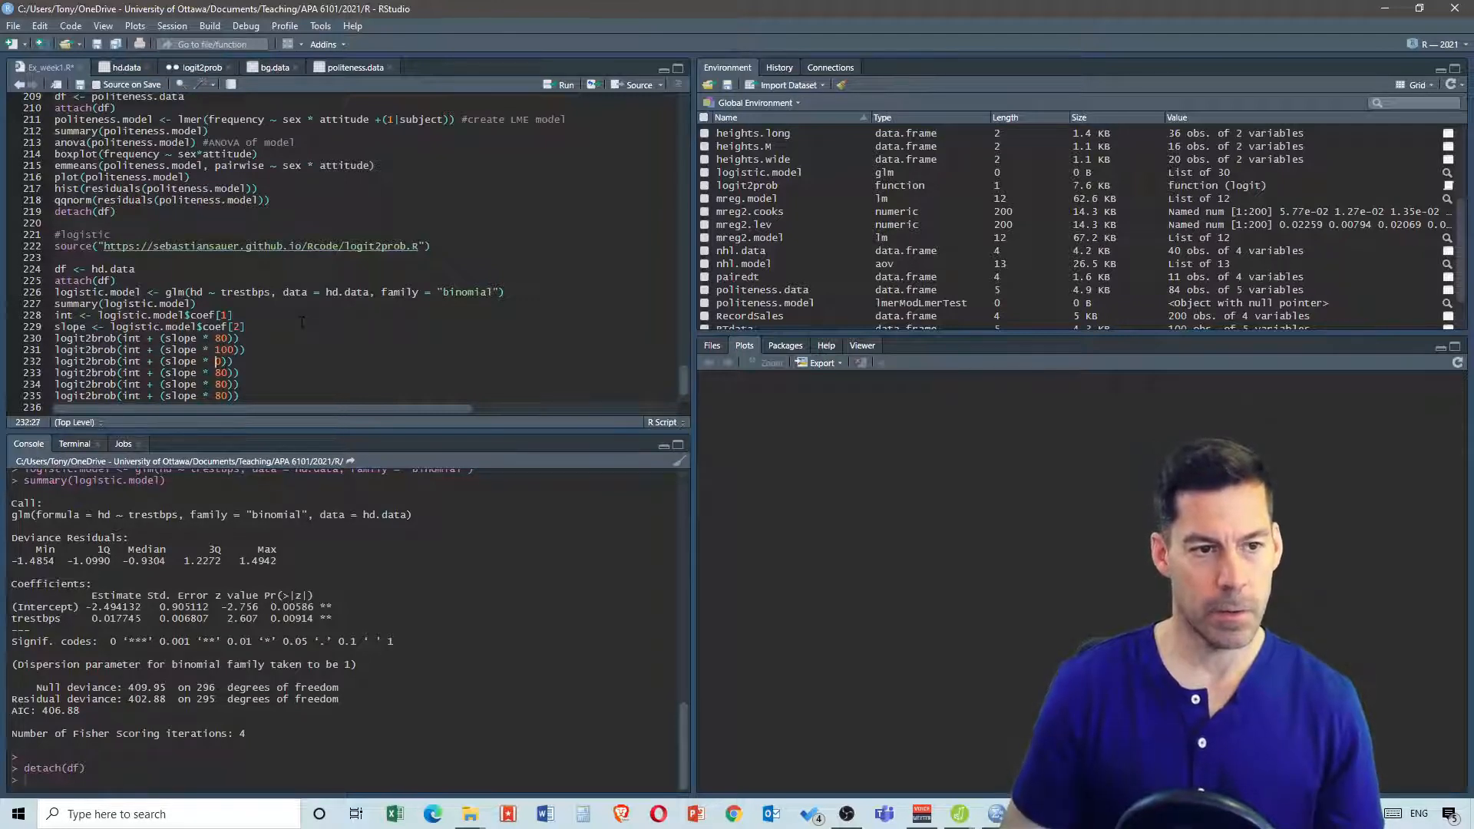
pyautogui.press('BackSpace')
pyautogui.write('12')
pyautogui.press('Down')
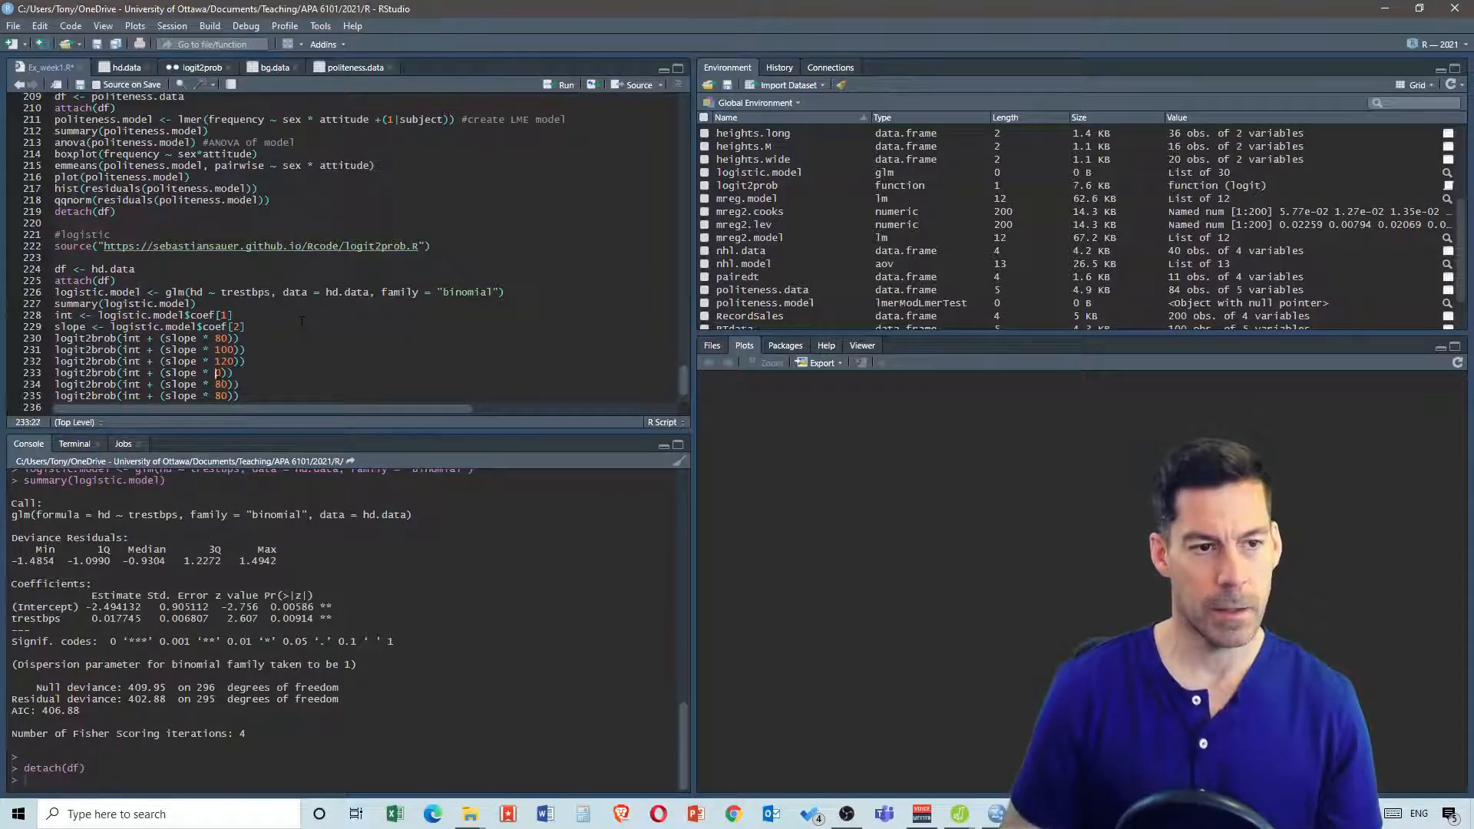
pyautogui.press('Left')
pyautogui.press('BackSpace')
pyautogui.write('14')
pyautogui.press('Down')
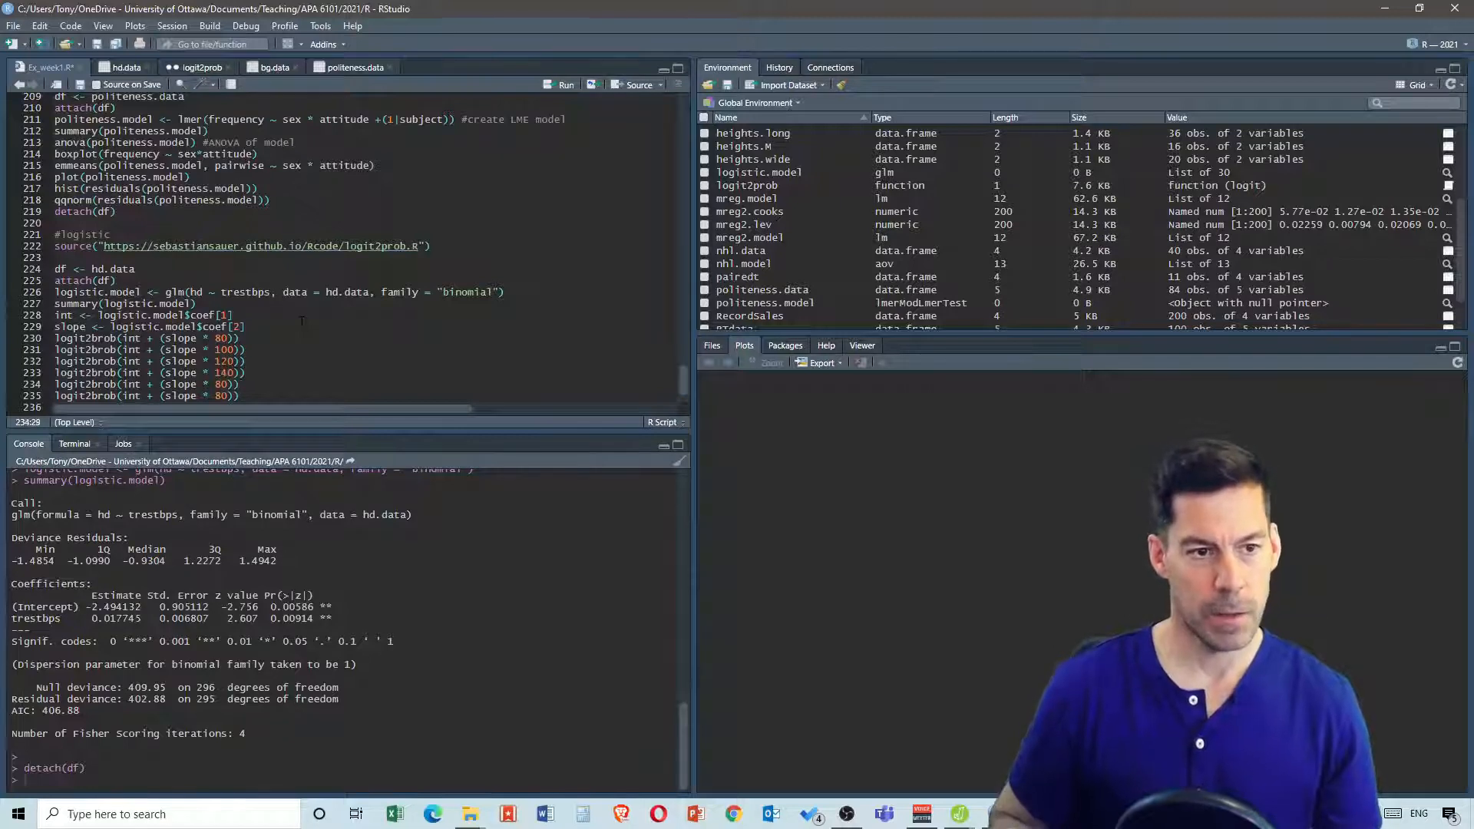
pyautogui.press('Left')
pyautogui.press('BackSpace')
pyautogui.write('16')
pyautogui.press('Down')
pyautogui.press('Right')
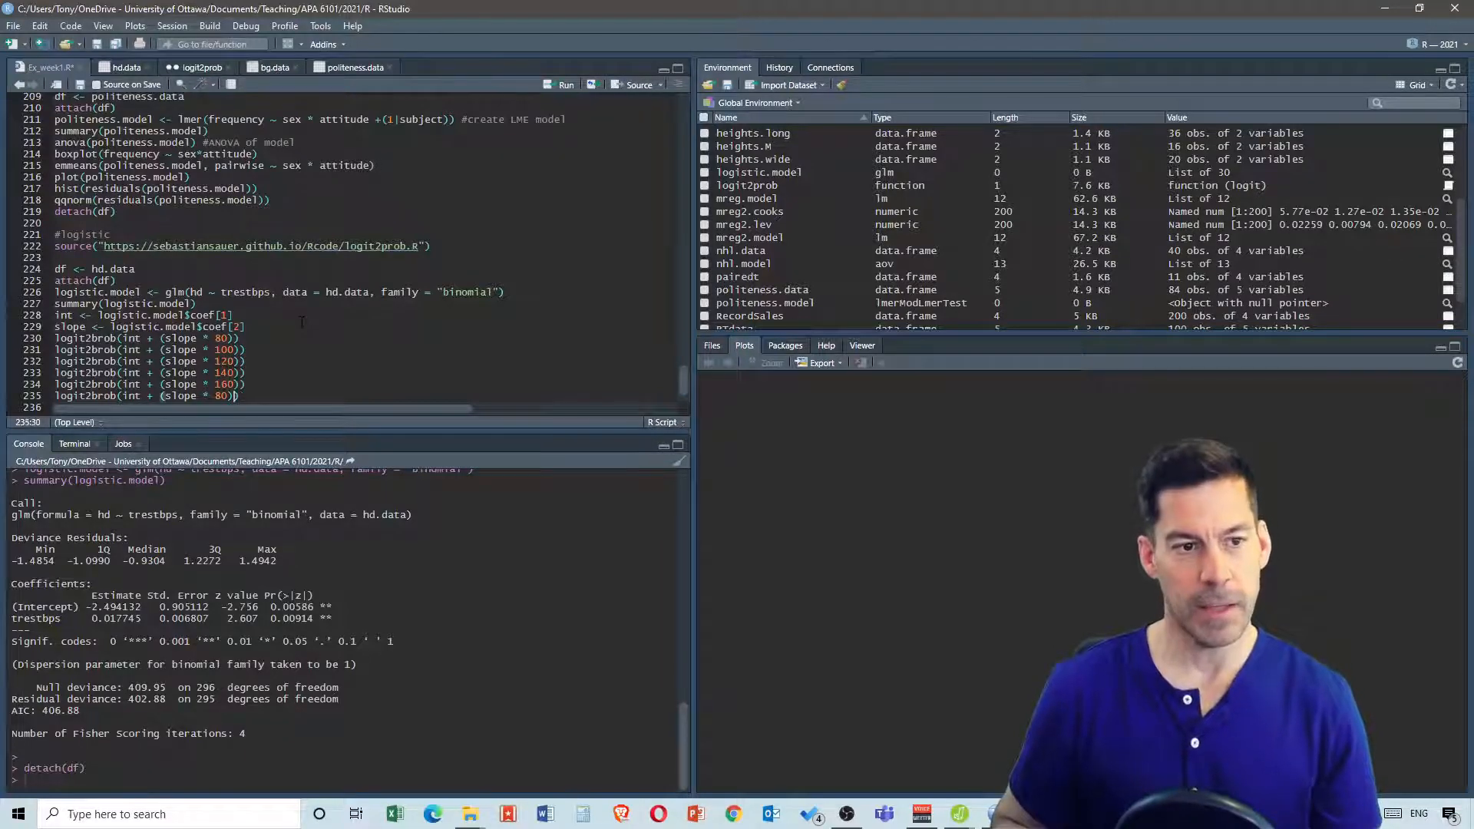
pyautogui.press('BackSpace')
pyautogui.write('18')
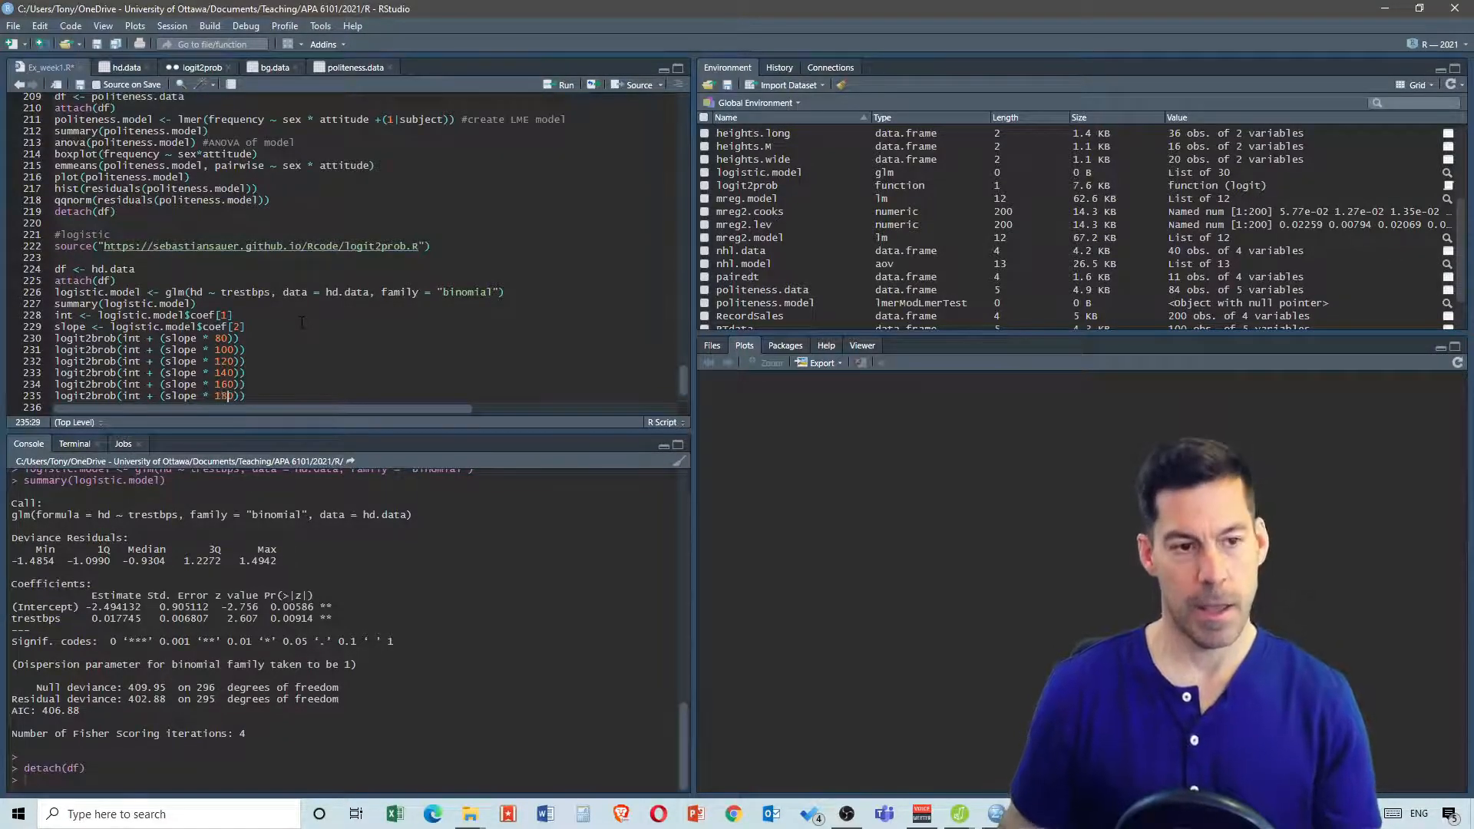
# Select the block from attach(df) through detach(df) and run it
pyautogui.scroll(-1, 324, 302)
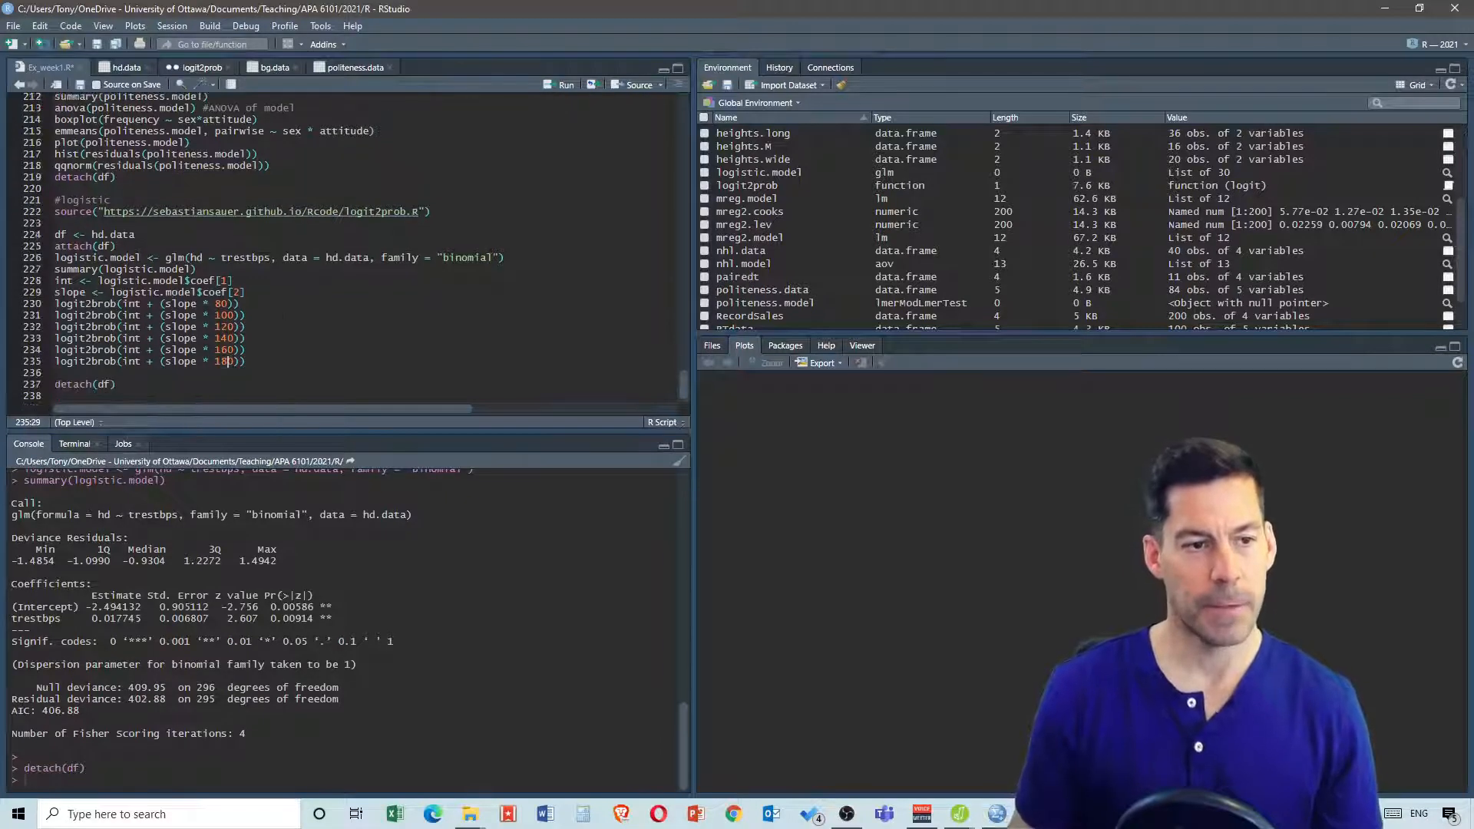
pyautogui.click(113, 373)
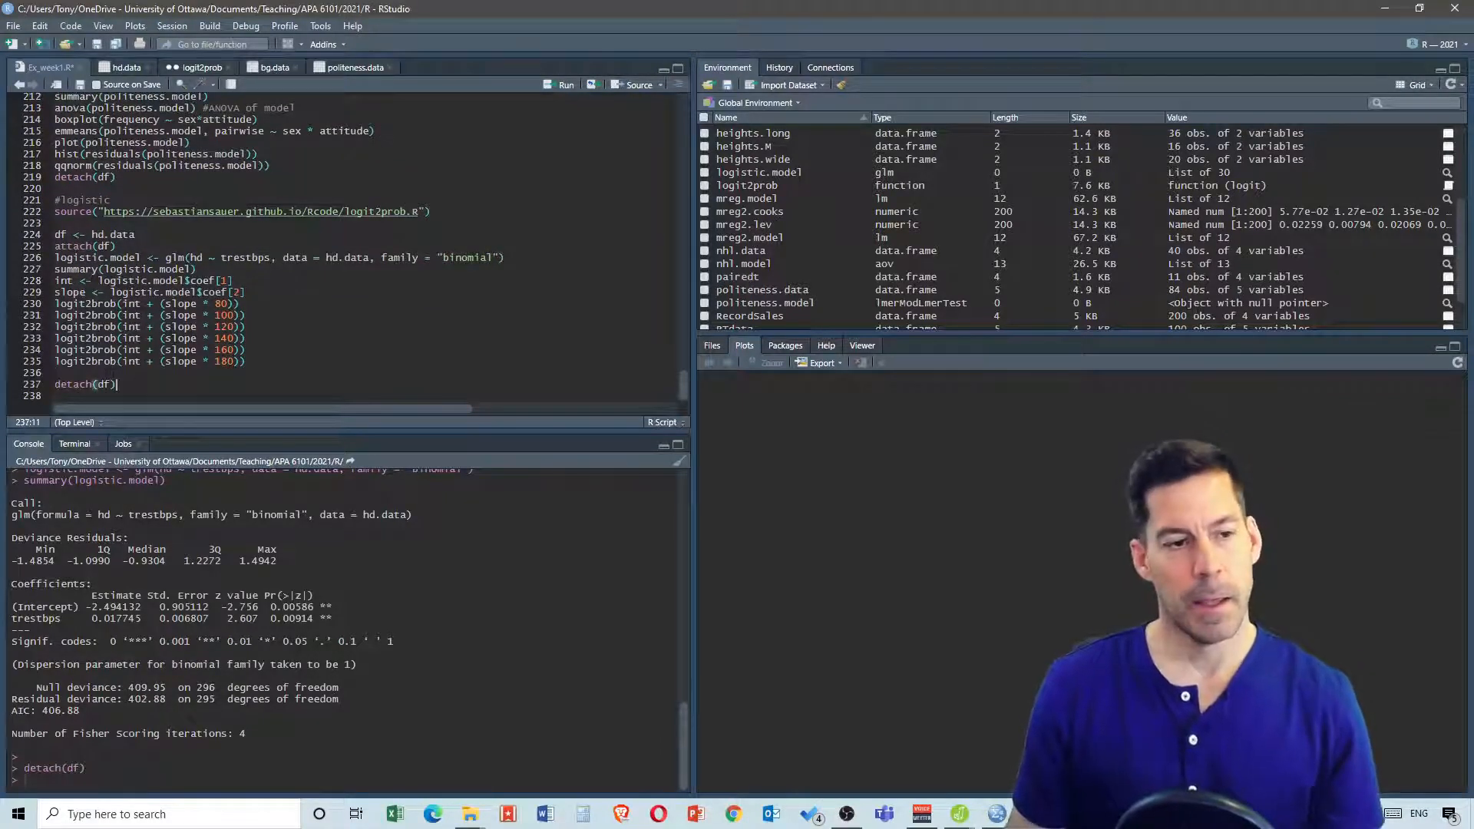
pyautogui.moveTo(135, 385); pyautogui.dragTo(55, 246)
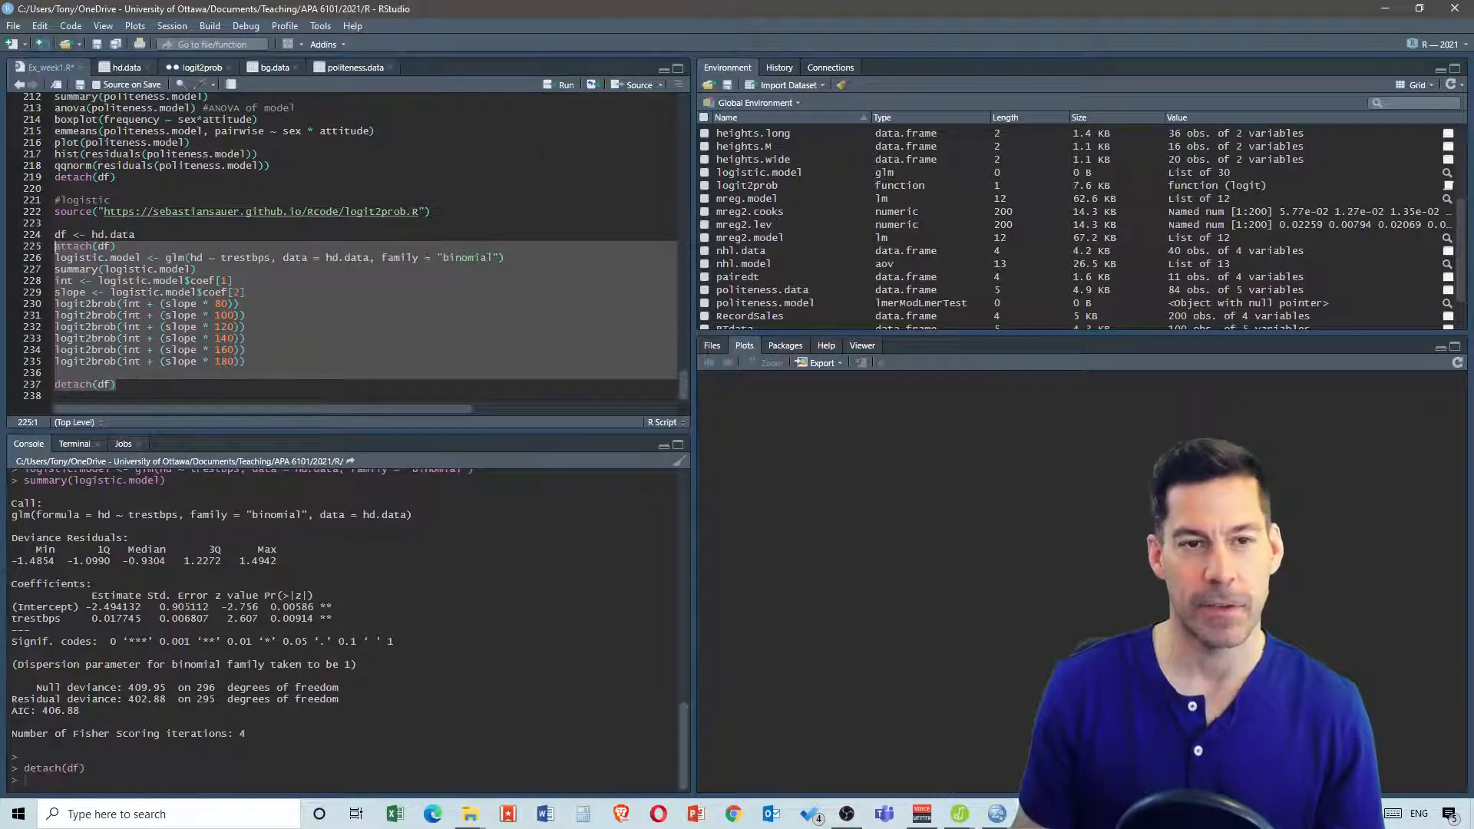
pyautogui.click(561, 84)
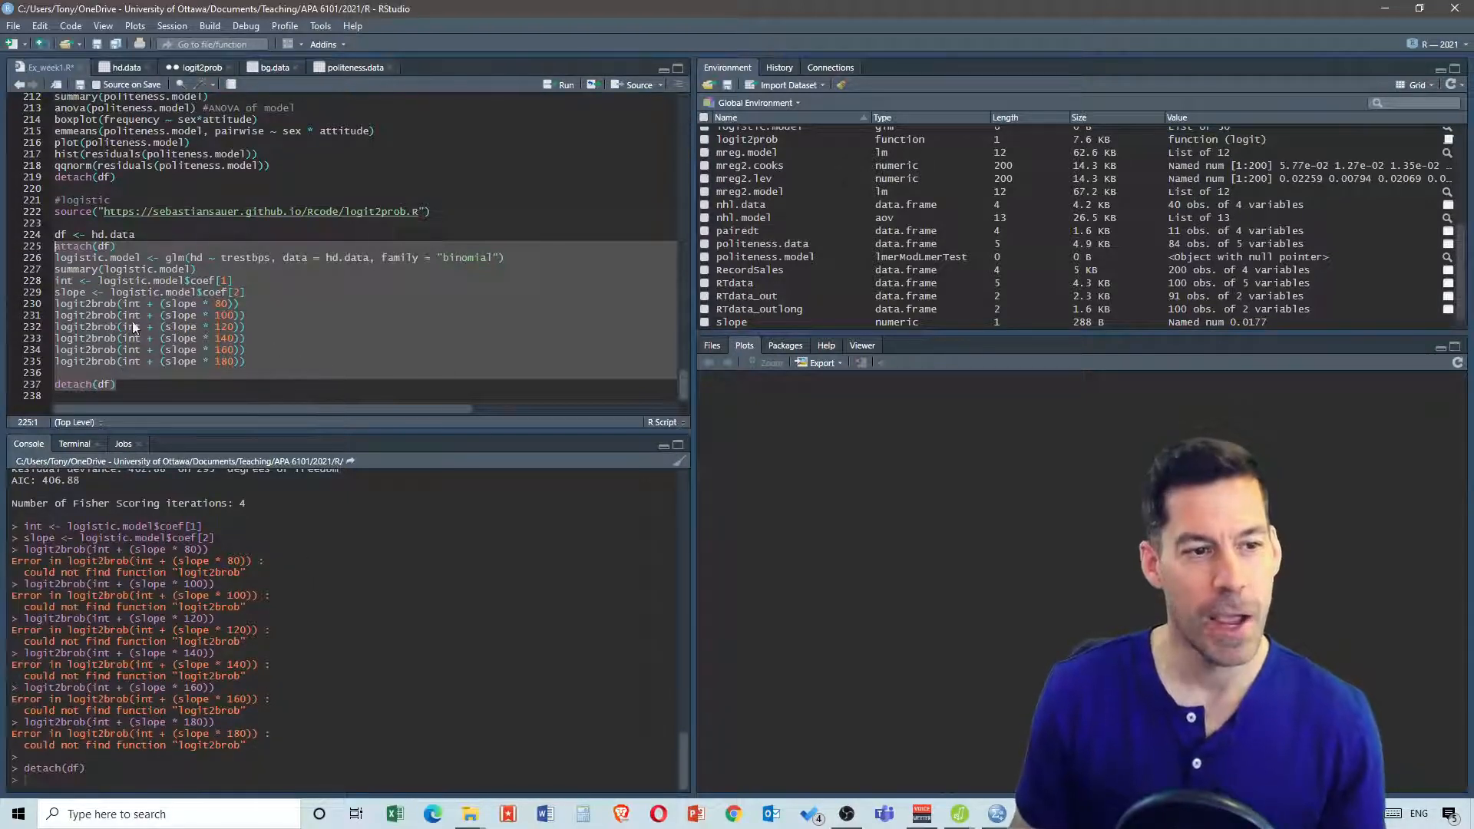
# Correct the misspelled function name to logit2prob in all six probability lines
pyautogui.click(104, 301)
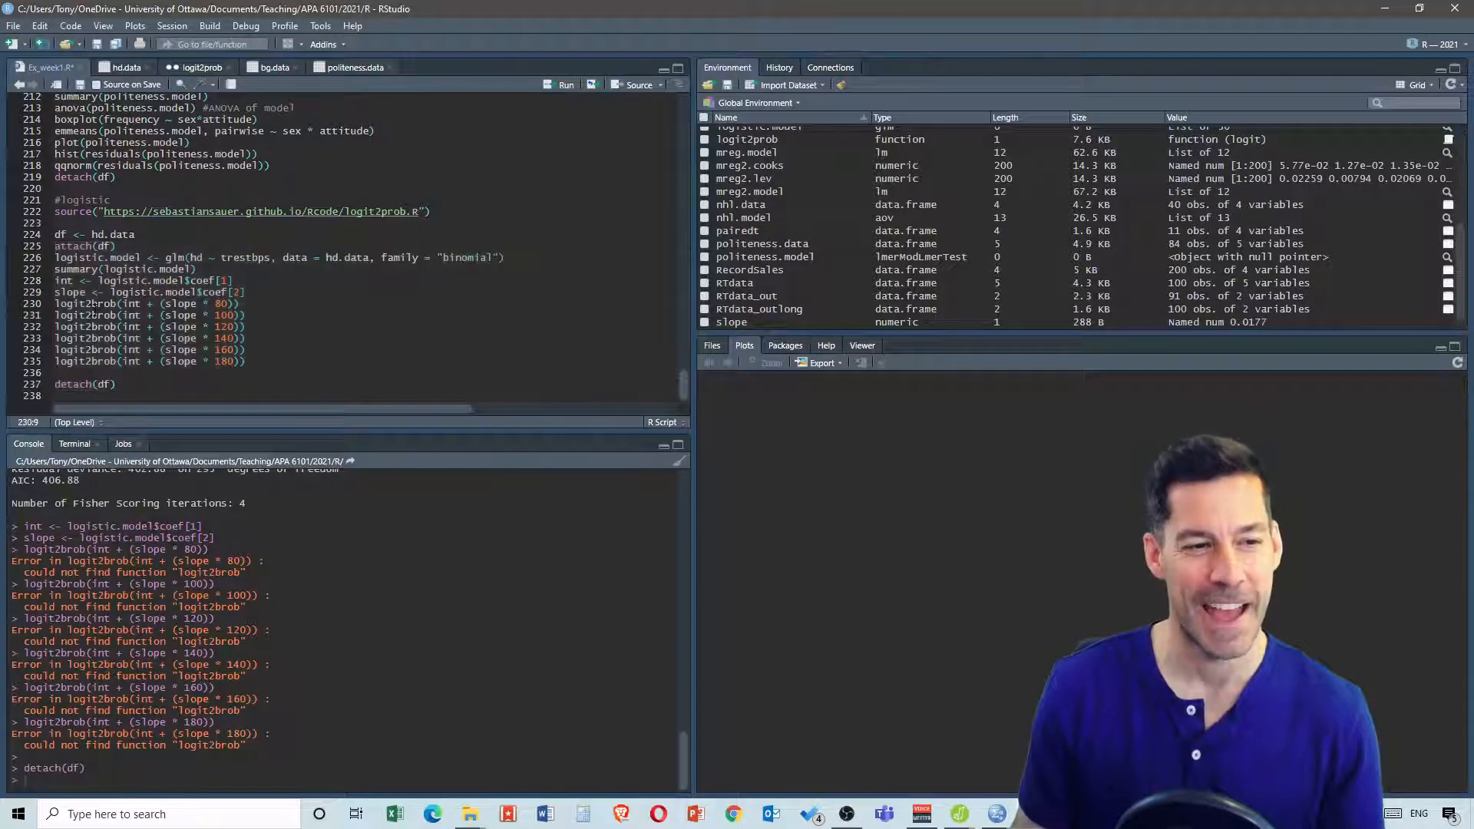
pyautogui.doubleClick(98, 304)
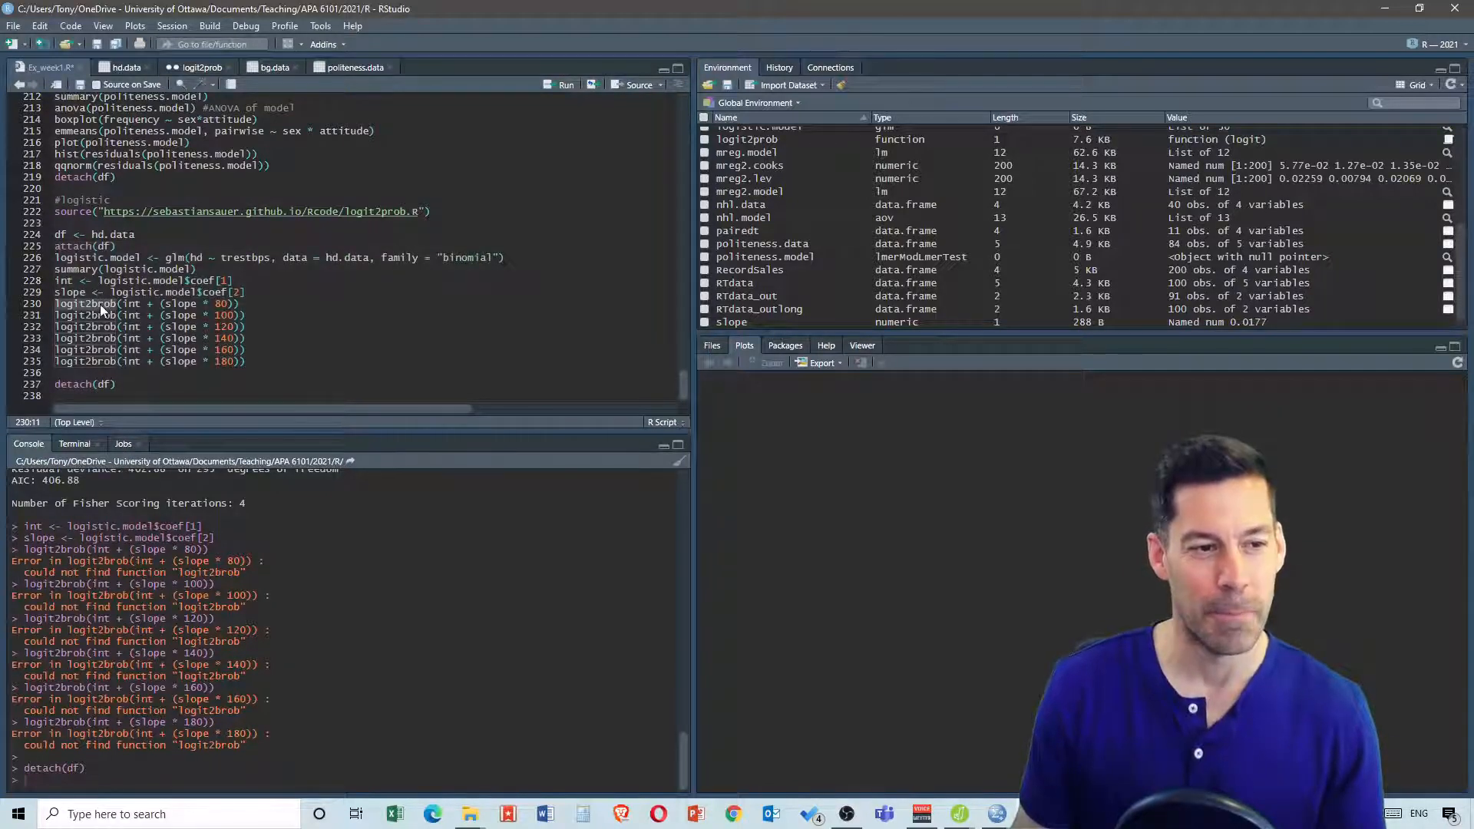
pyautogui.click(94, 303)
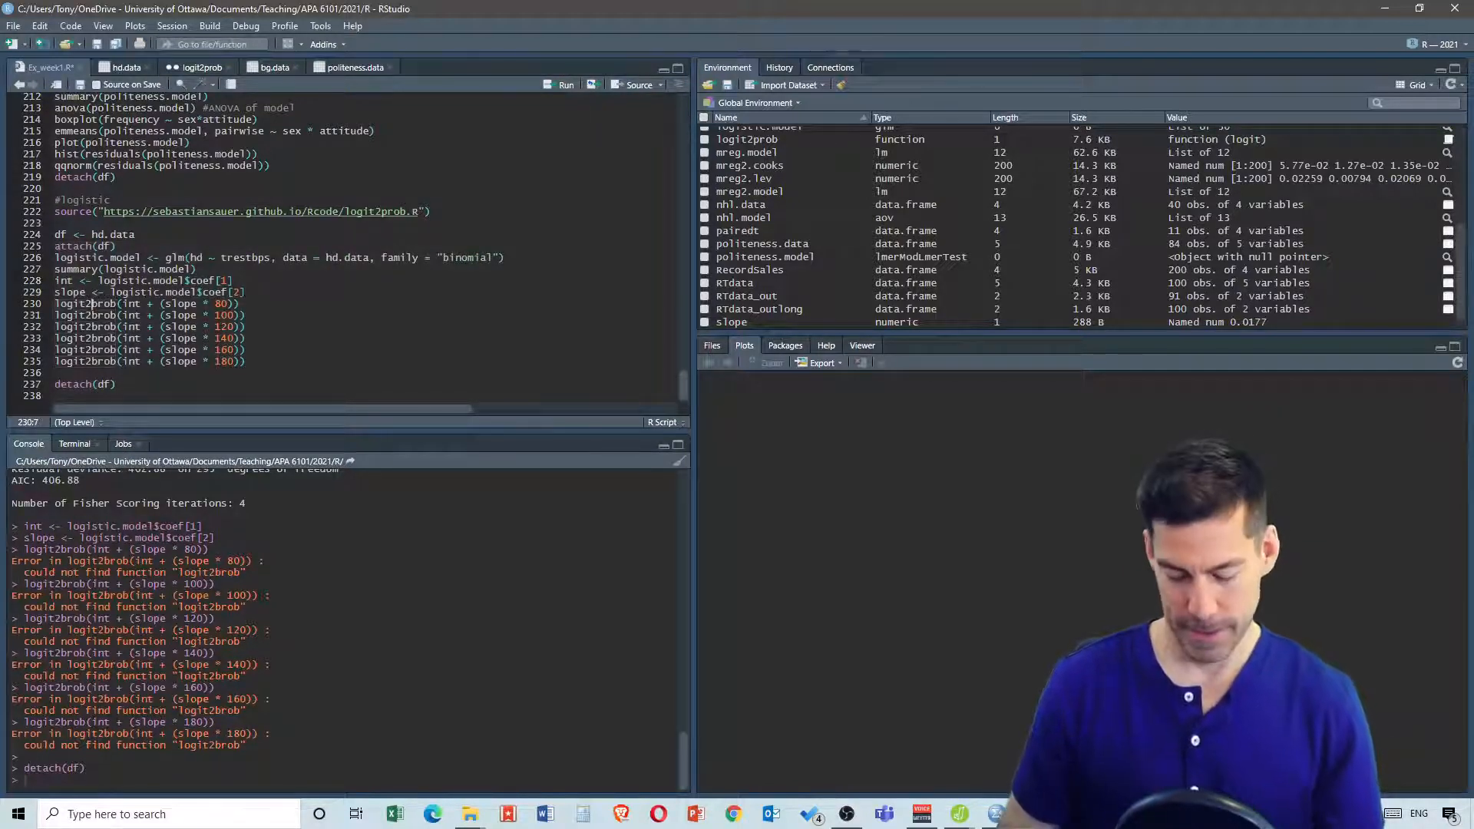
pyautogui.press('BackSpace')
pyautogui.write('p')
pyautogui.click(94, 315)
pyautogui.press('BackSpace')
pyautogui.write('p')
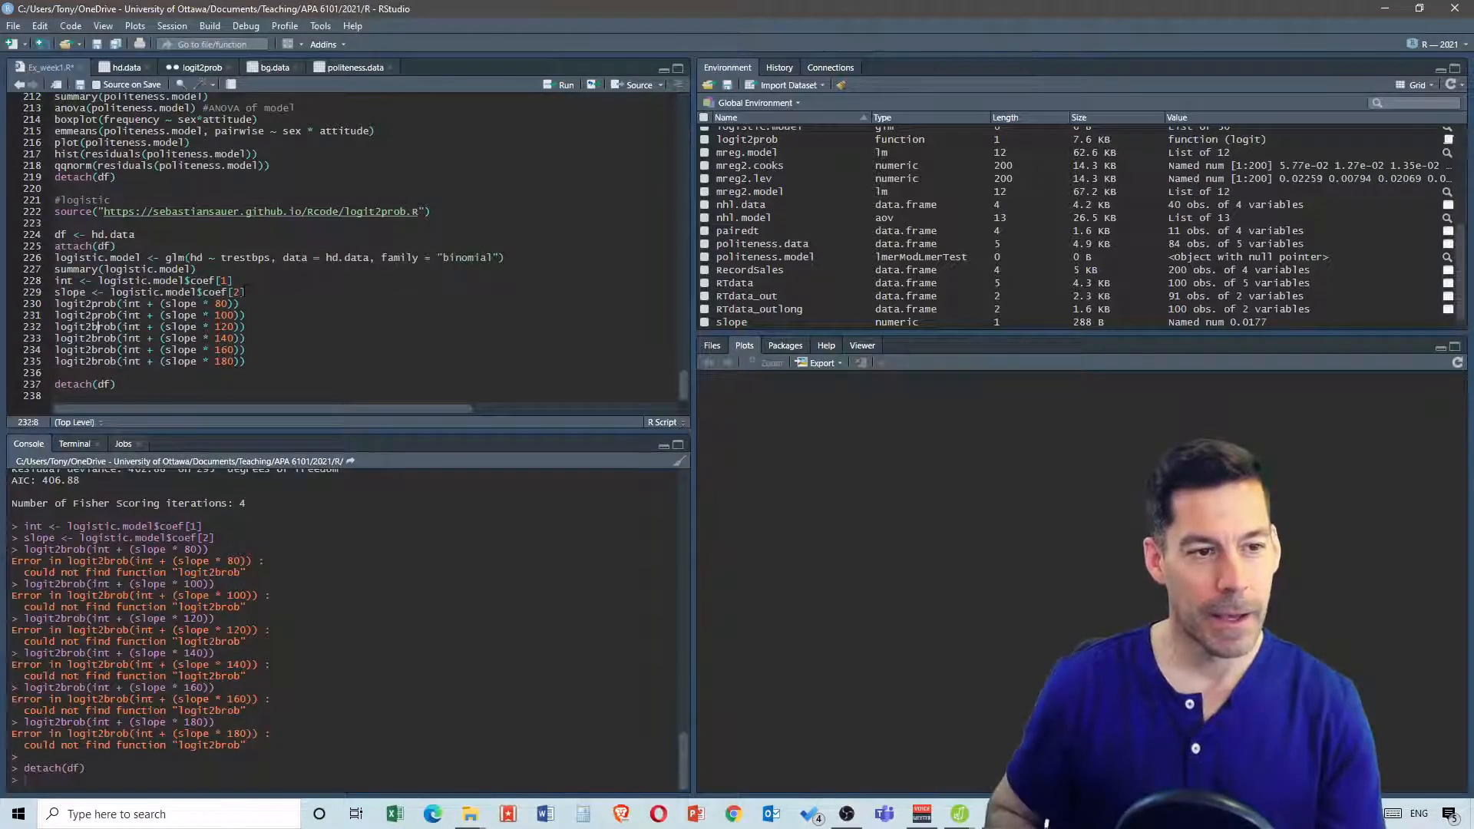
pyautogui.click(93, 327)
pyautogui.press('BackSpace')
pyautogui.write('p')
pyautogui.click(93, 339)
pyautogui.press('BackSpace')
pyautogui.write('p')
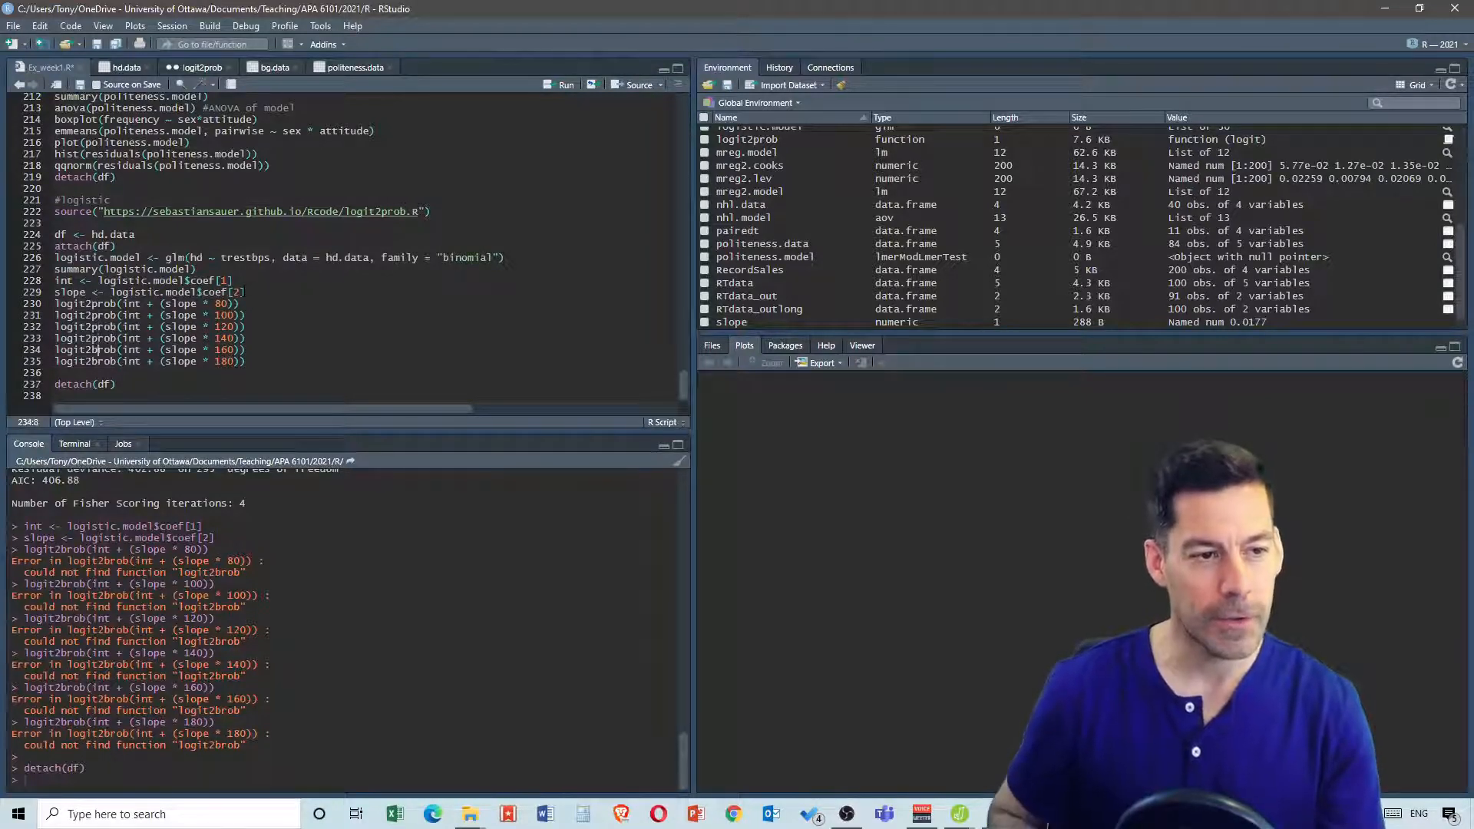
pyautogui.click(93, 350)
pyautogui.press('BackSpace')
pyautogui.write('p')
pyautogui.click(93, 361)
pyautogui.press('BackSpace')
pyautogui.write('p')
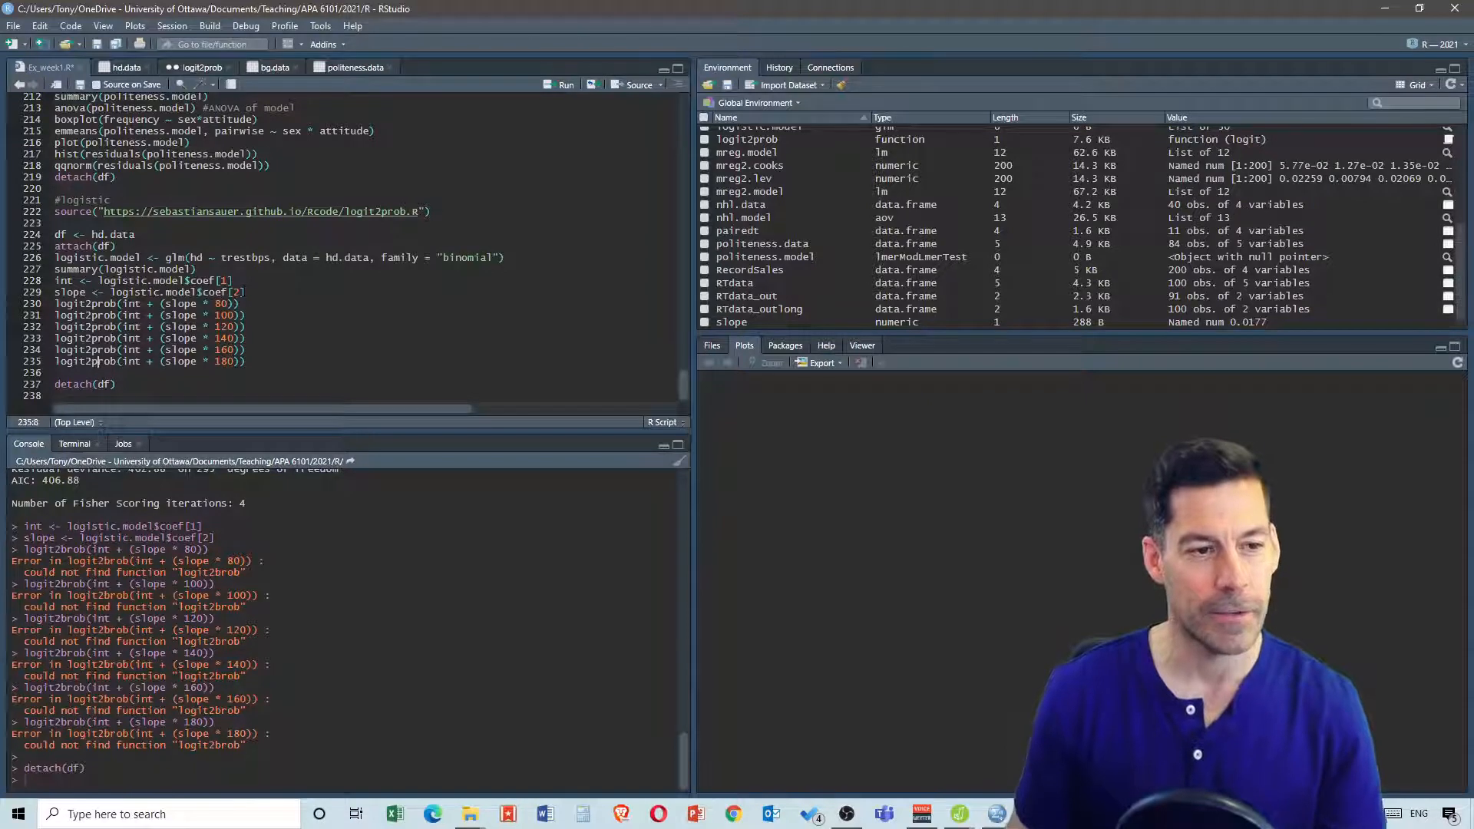
# Run the six logit2prob lines and inspect the predicted probabilities for 80 and 100 in the console
pyautogui.moveTo(247, 362); pyautogui.dragTo(55, 304)
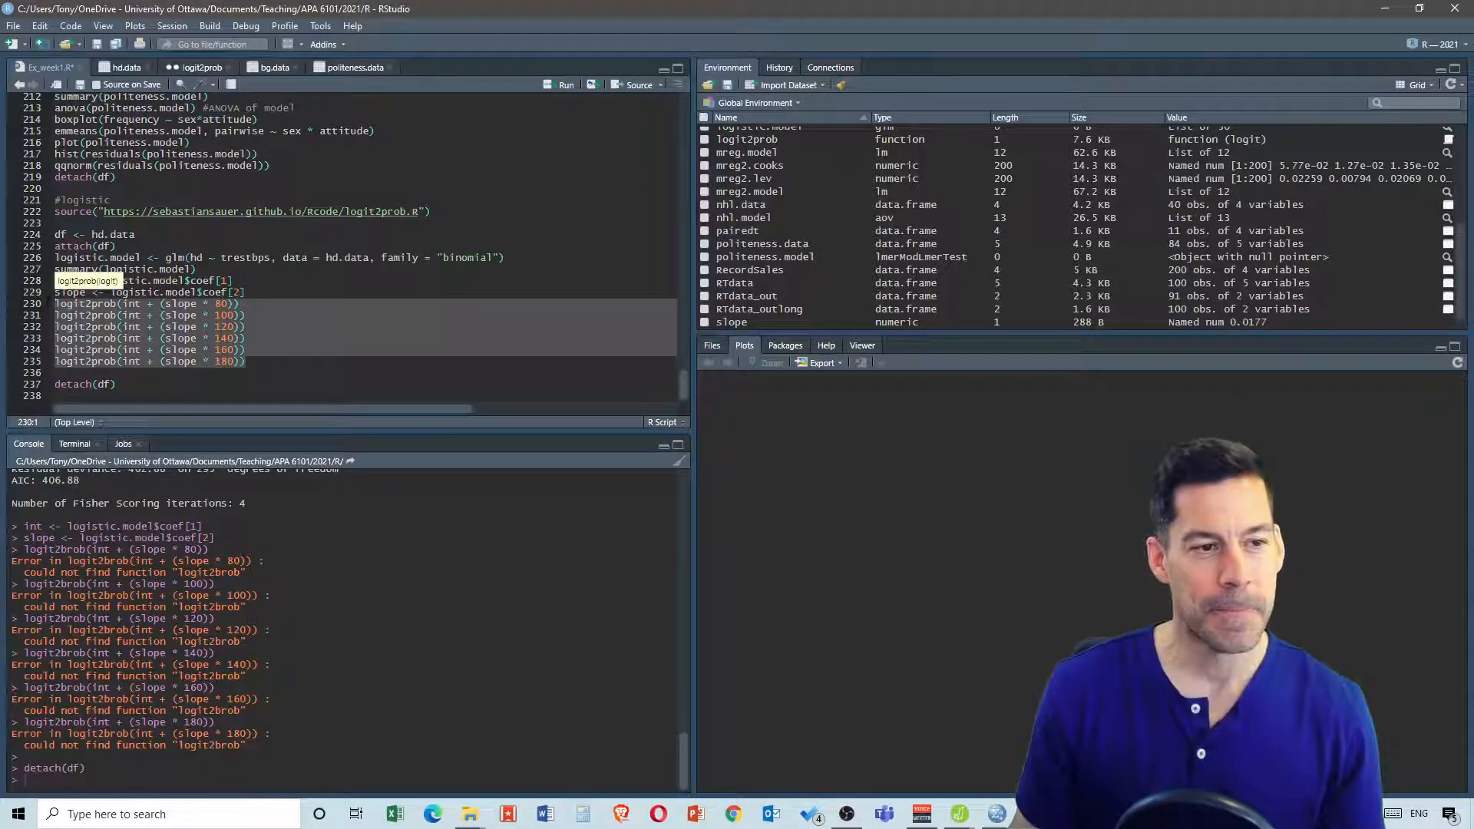
pyautogui.click(564, 84)
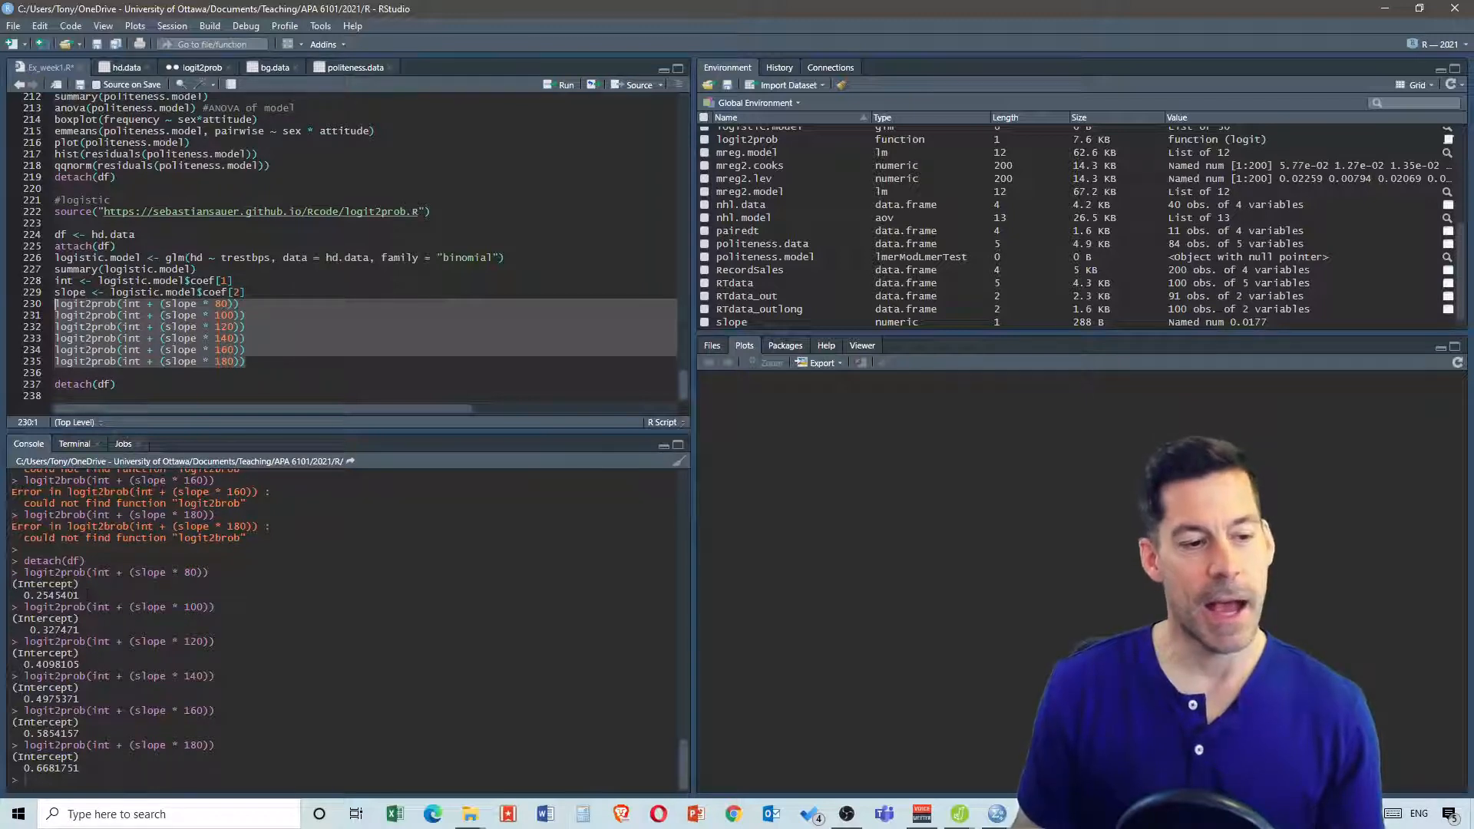
pyautogui.moveTo(36, 596); pyautogui.dragTo(83, 595)
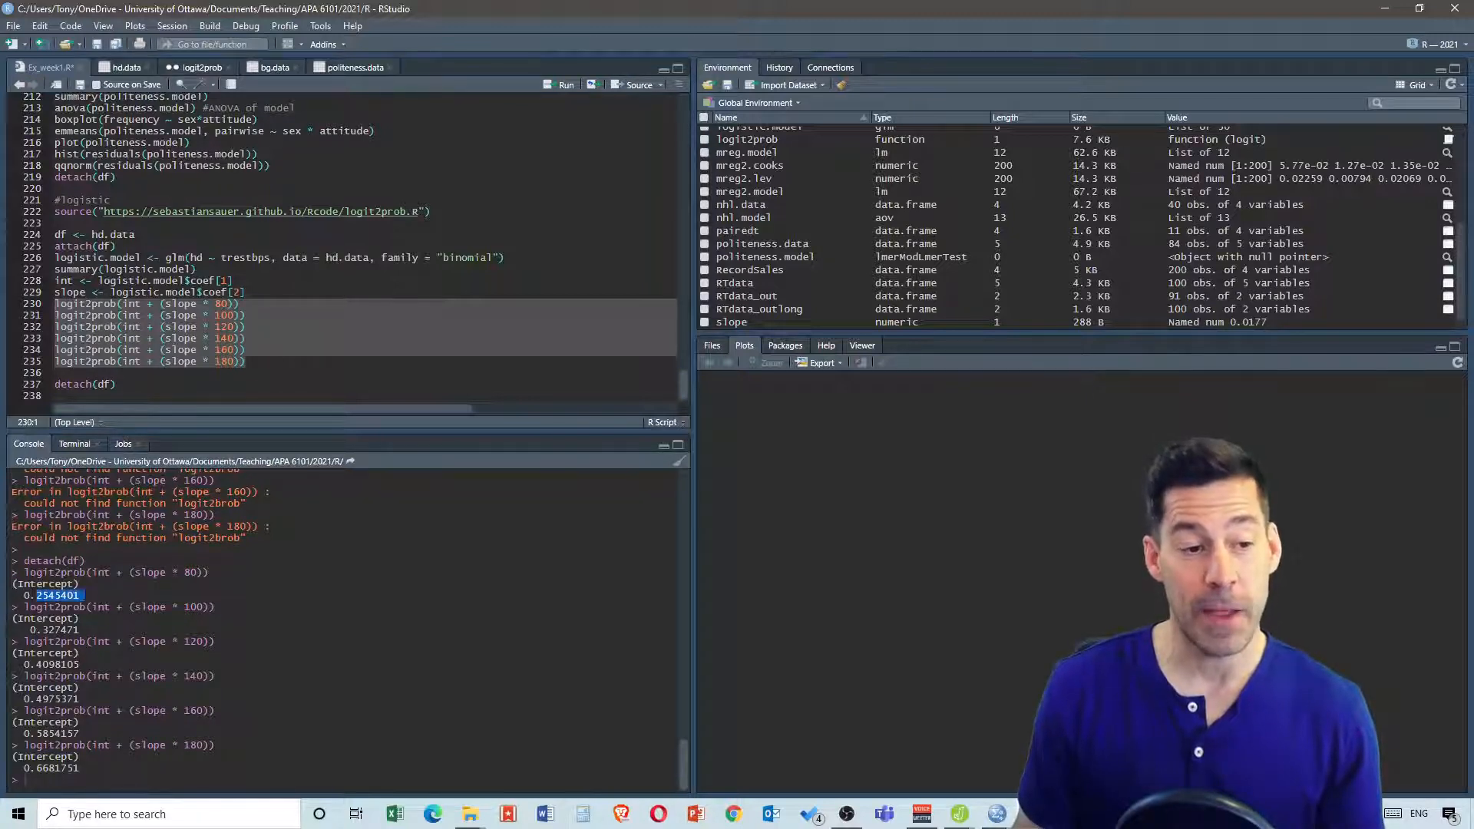
pyautogui.moveTo(184, 572); pyautogui.dragTo(197, 573)
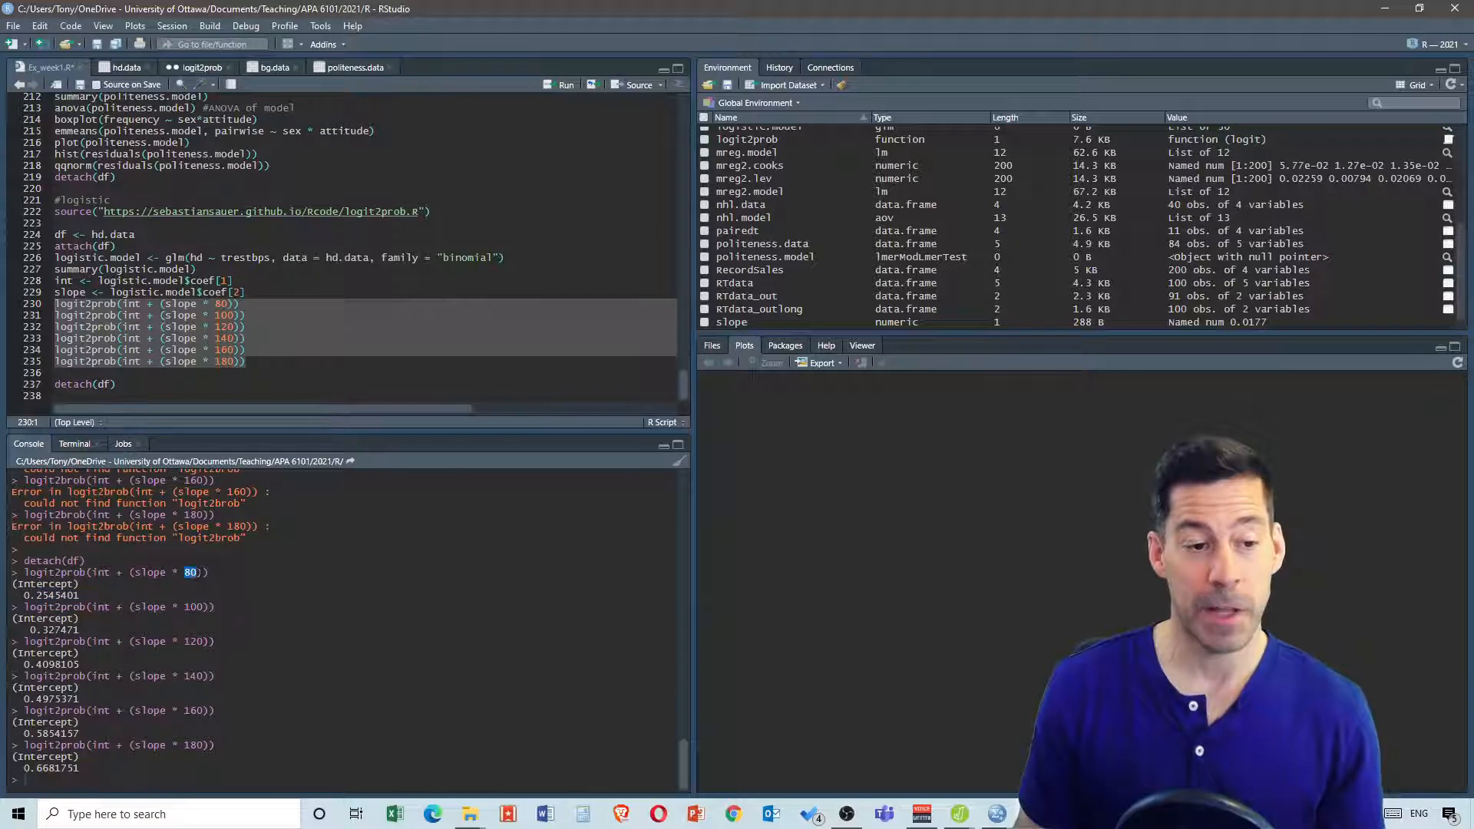
pyautogui.moveTo(42, 630); pyautogui.dragTo(55, 630)
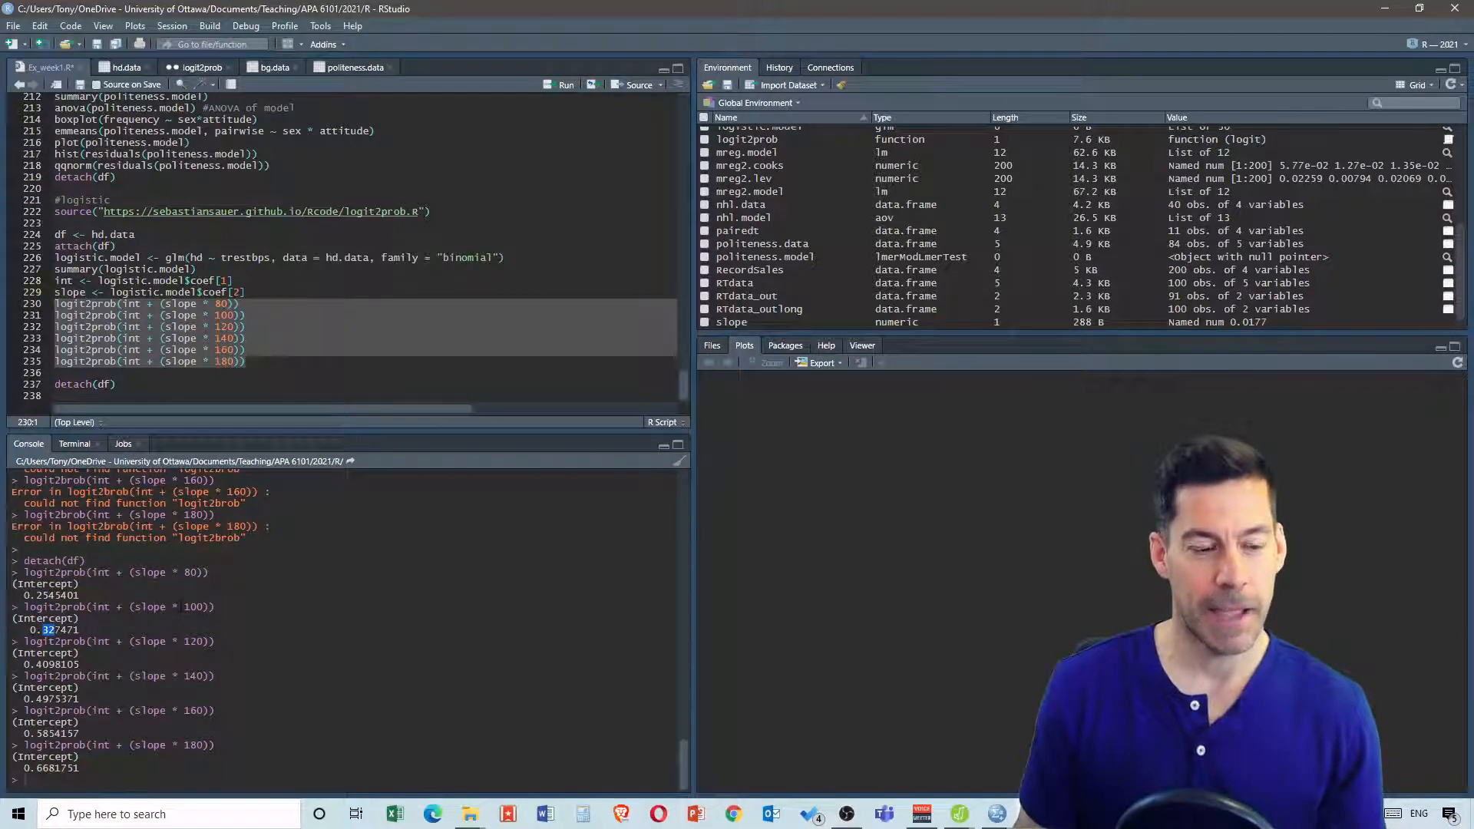
pyautogui.moveTo(184, 607)
pyautogui.mouseDown()
pyautogui.moveTo(214, 607)
pyautogui.moveTo(190, 607)
pyautogui.mouseUp()
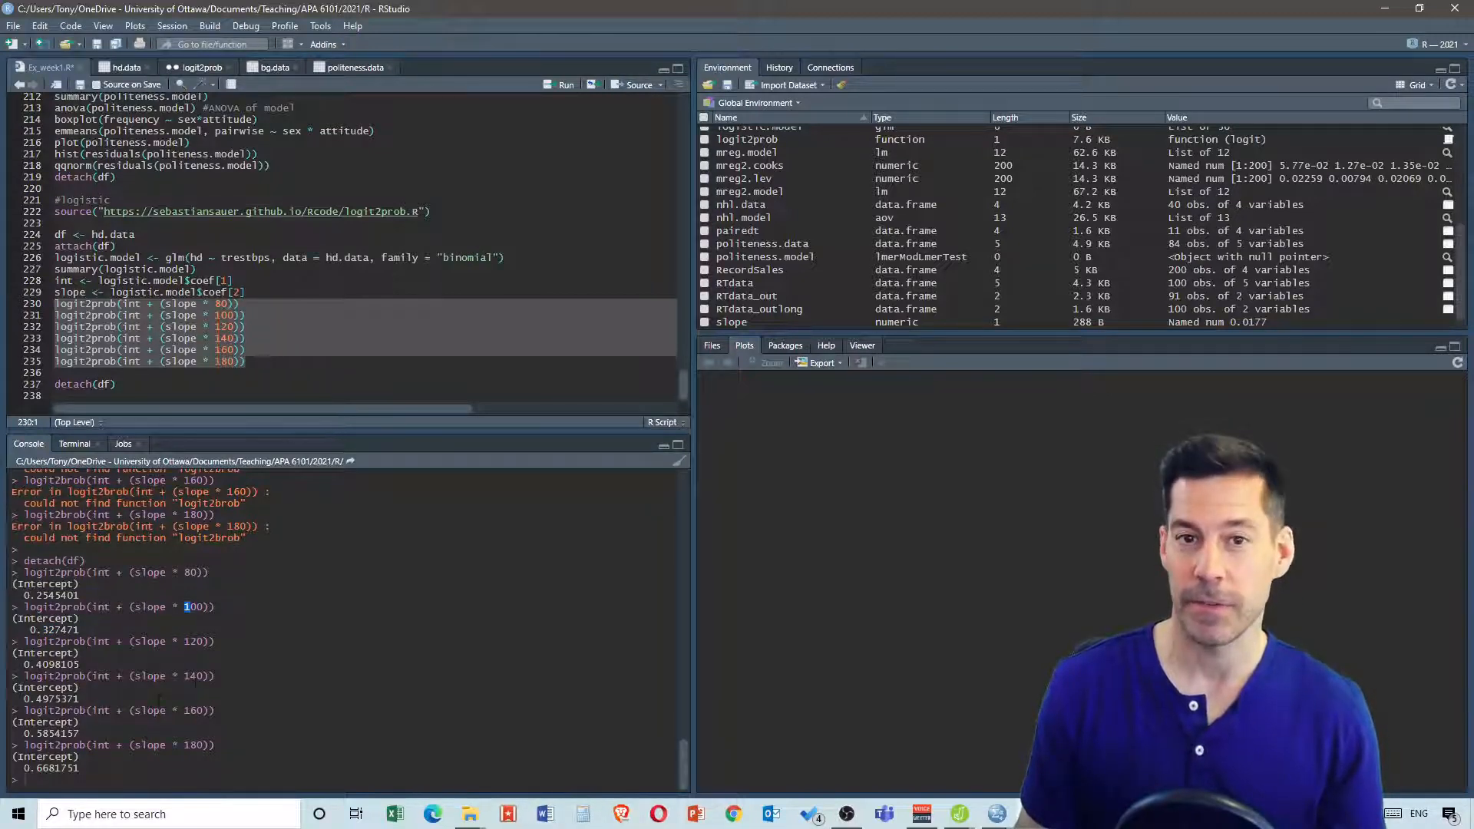
# Duplicate the logistic.model glm line onto a new line directly below it
pyautogui.click(262, 363)
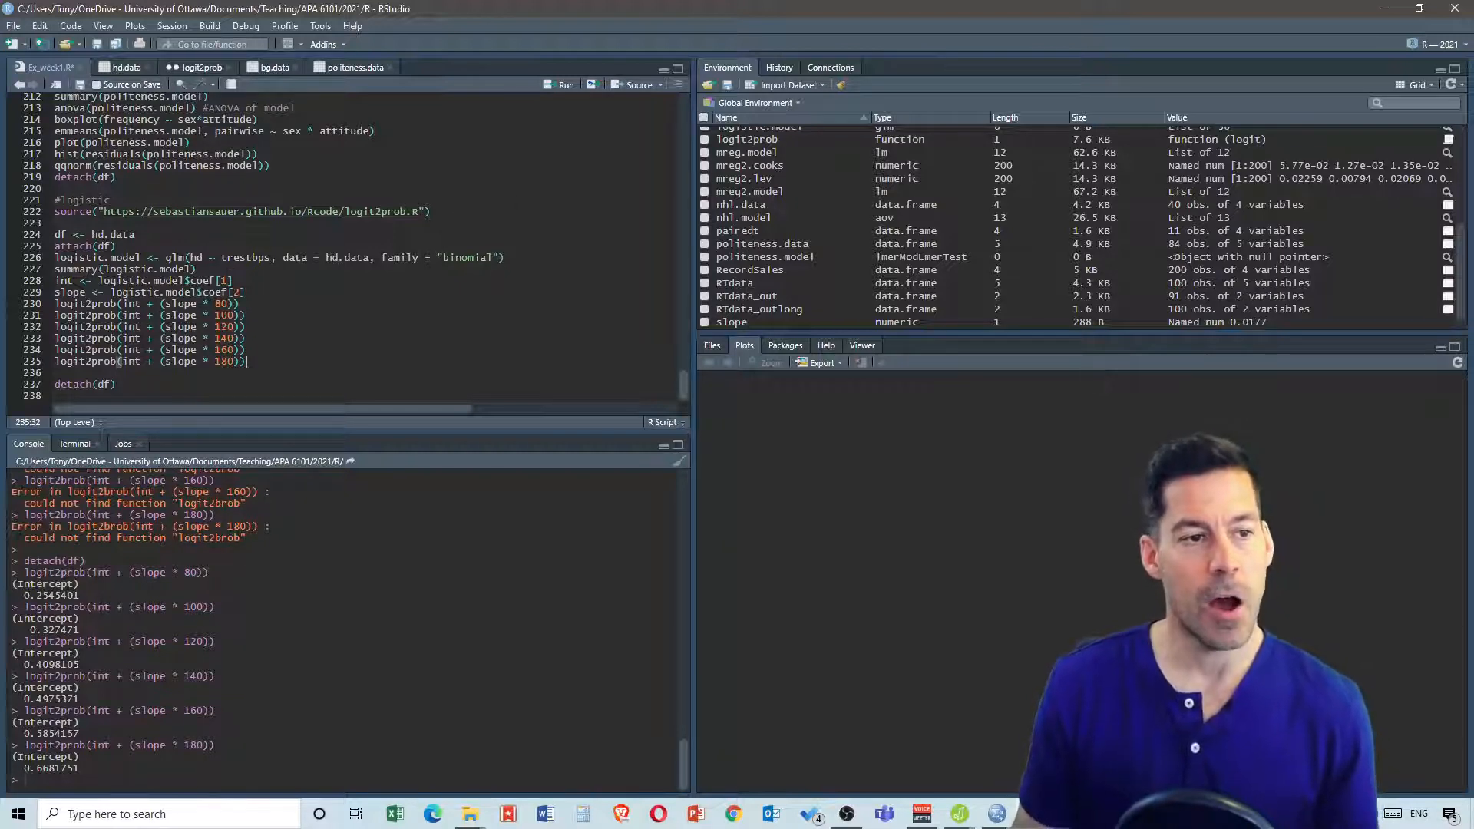
pyautogui.moveTo(519, 257); pyautogui.dragTo(60, 258)
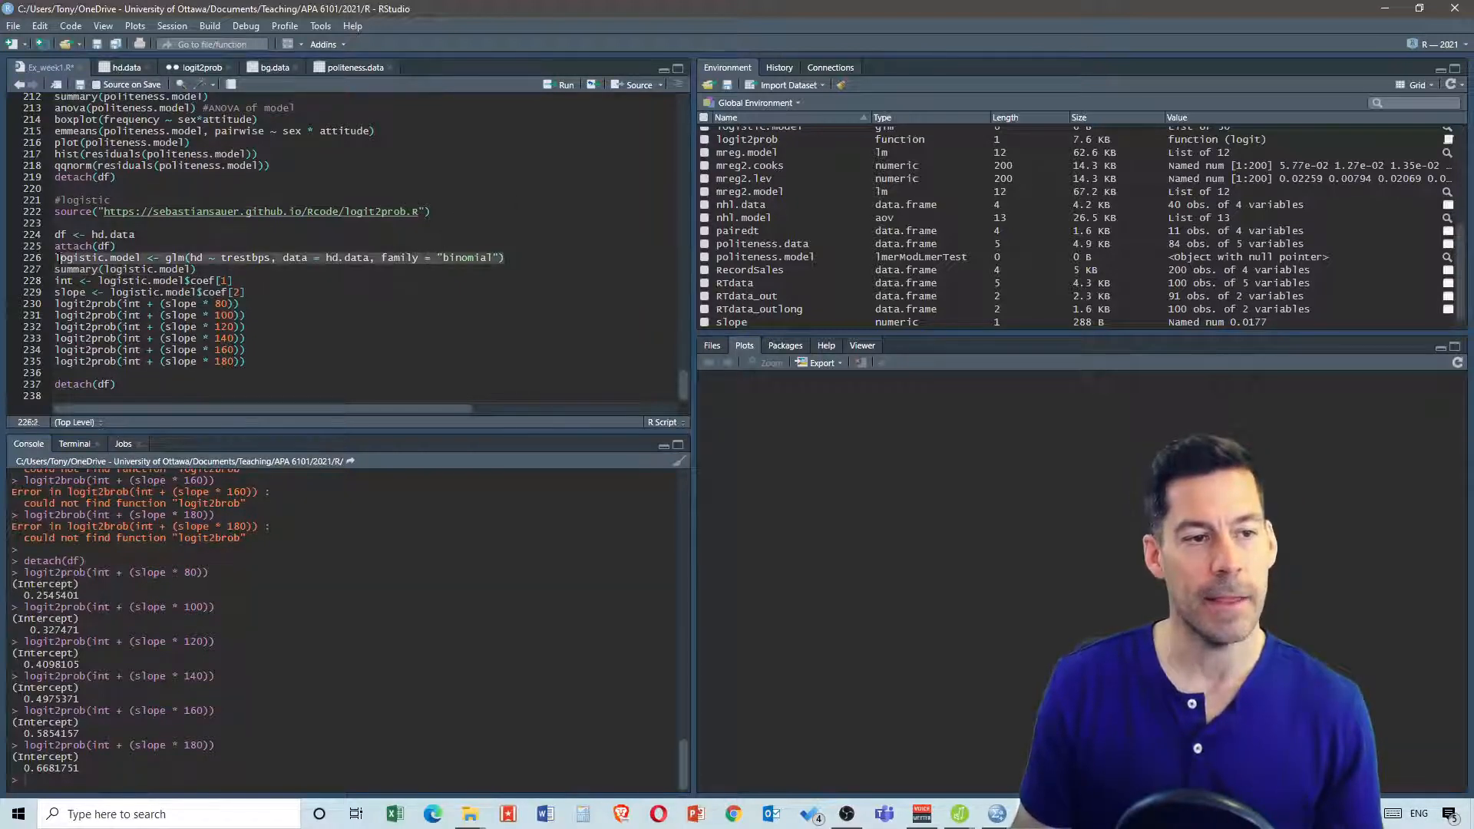
pyautogui.hotkey('ctrl', 'c')
pyautogui.click(532, 256)
pyautogui.press('Return')
pyautogui.hotkey('ctrl', 'v')
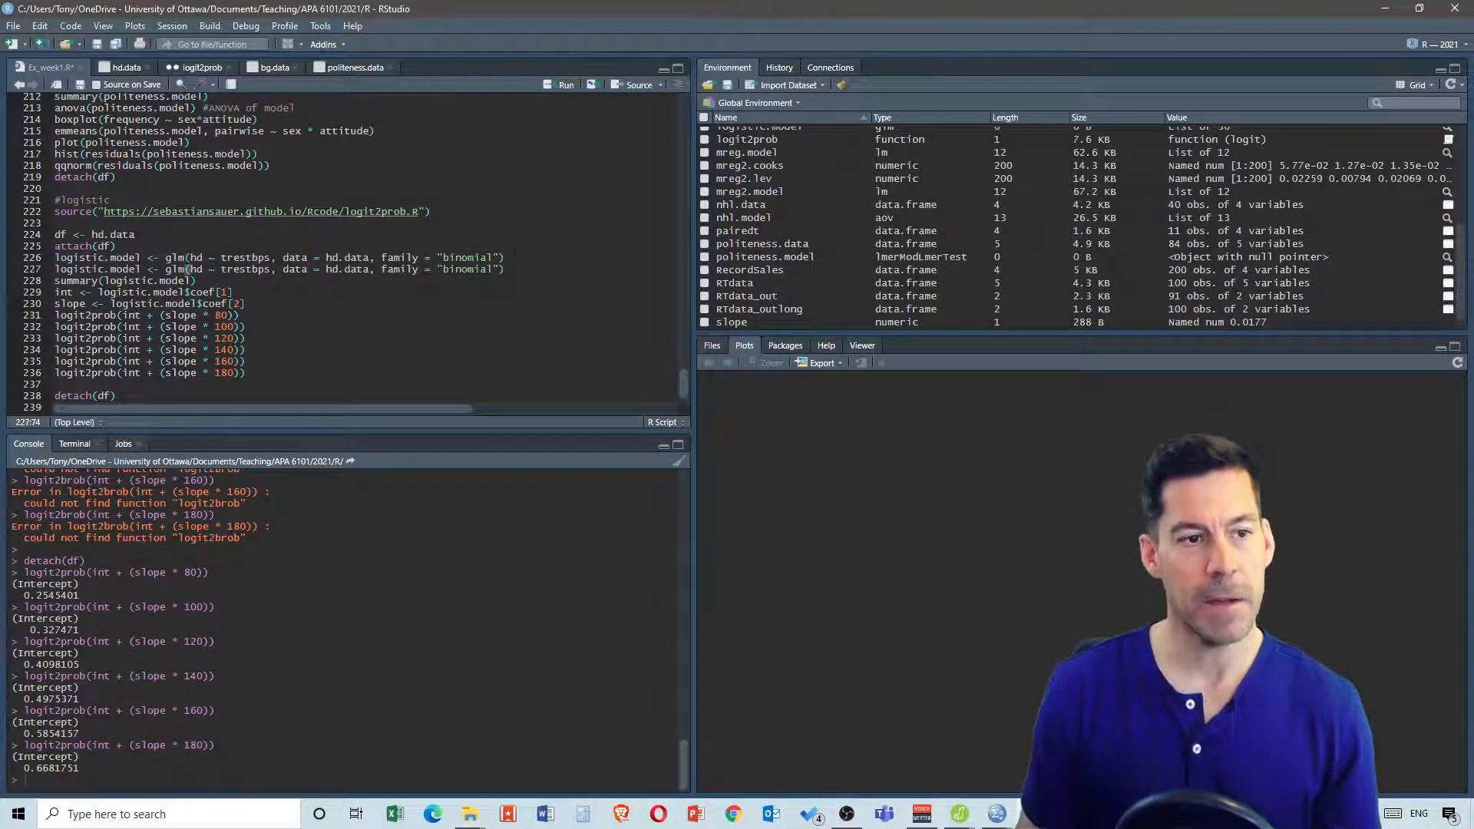
# Change the copy to logistic.model2 with the formula hd ~ trestbps + sex
pyautogui.click(135, 270)
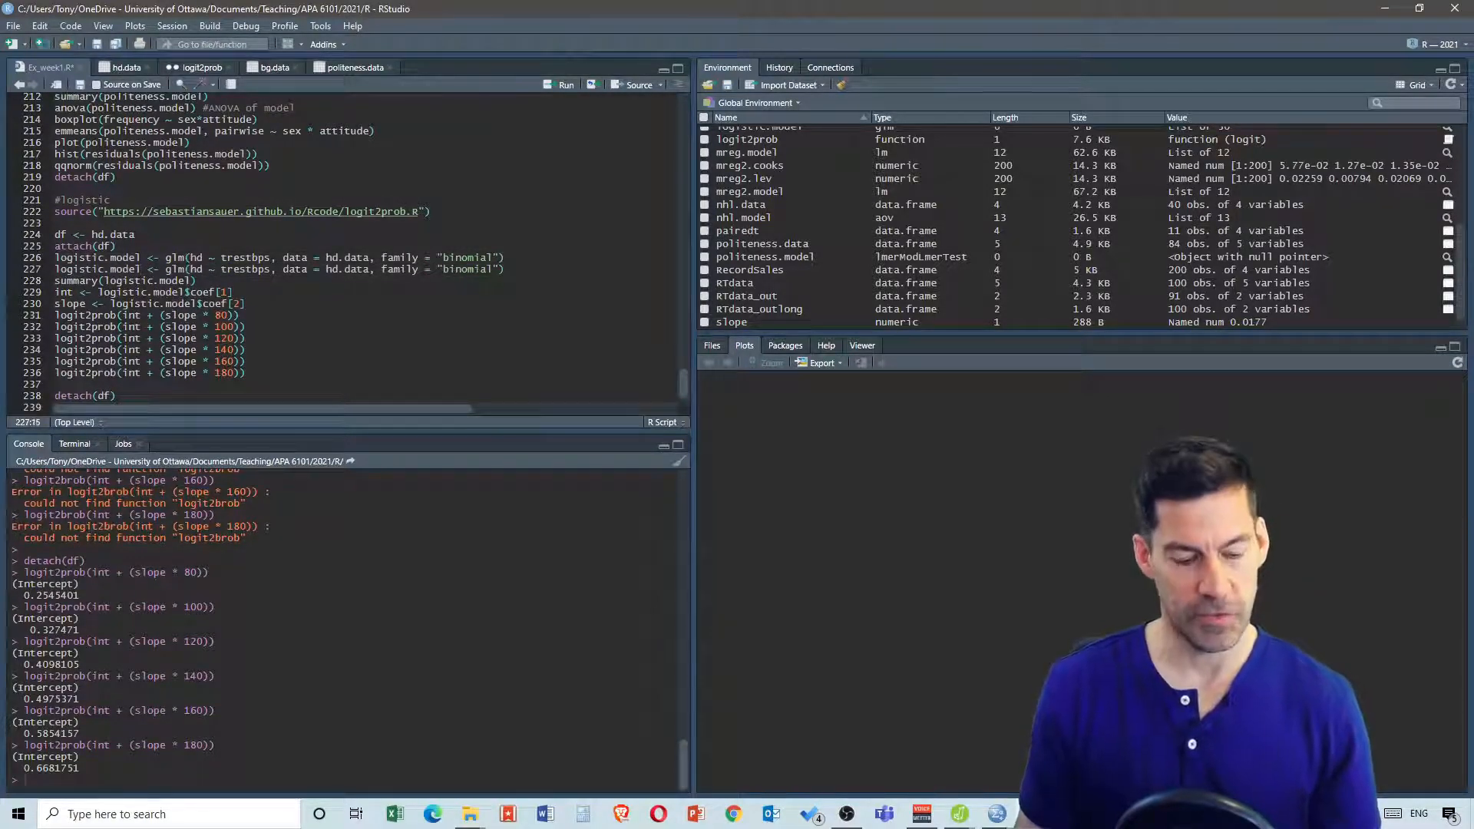
pyautogui.write('2')
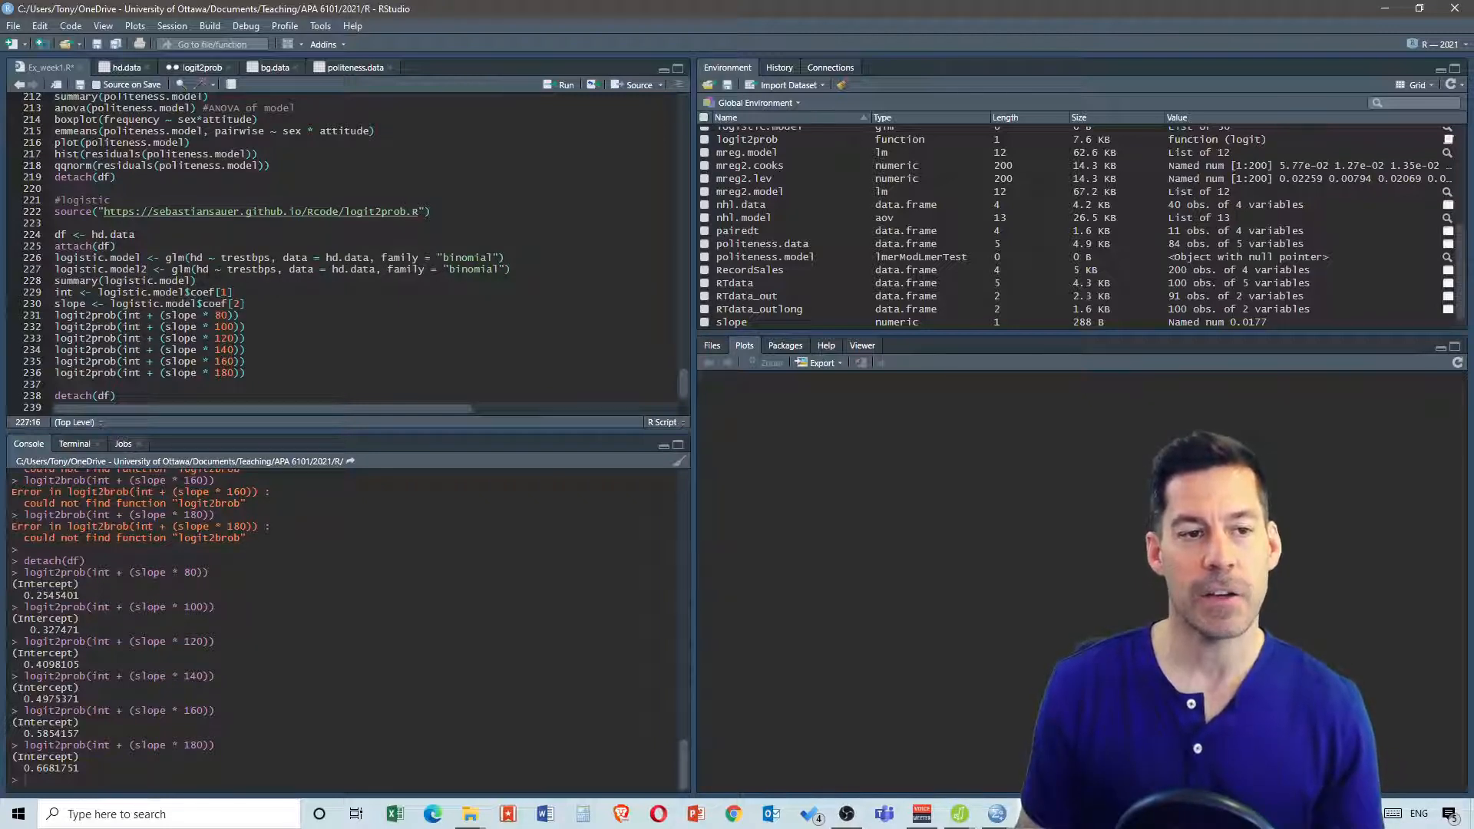
pyautogui.click(277, 269)
pyautogui.write('+ ')
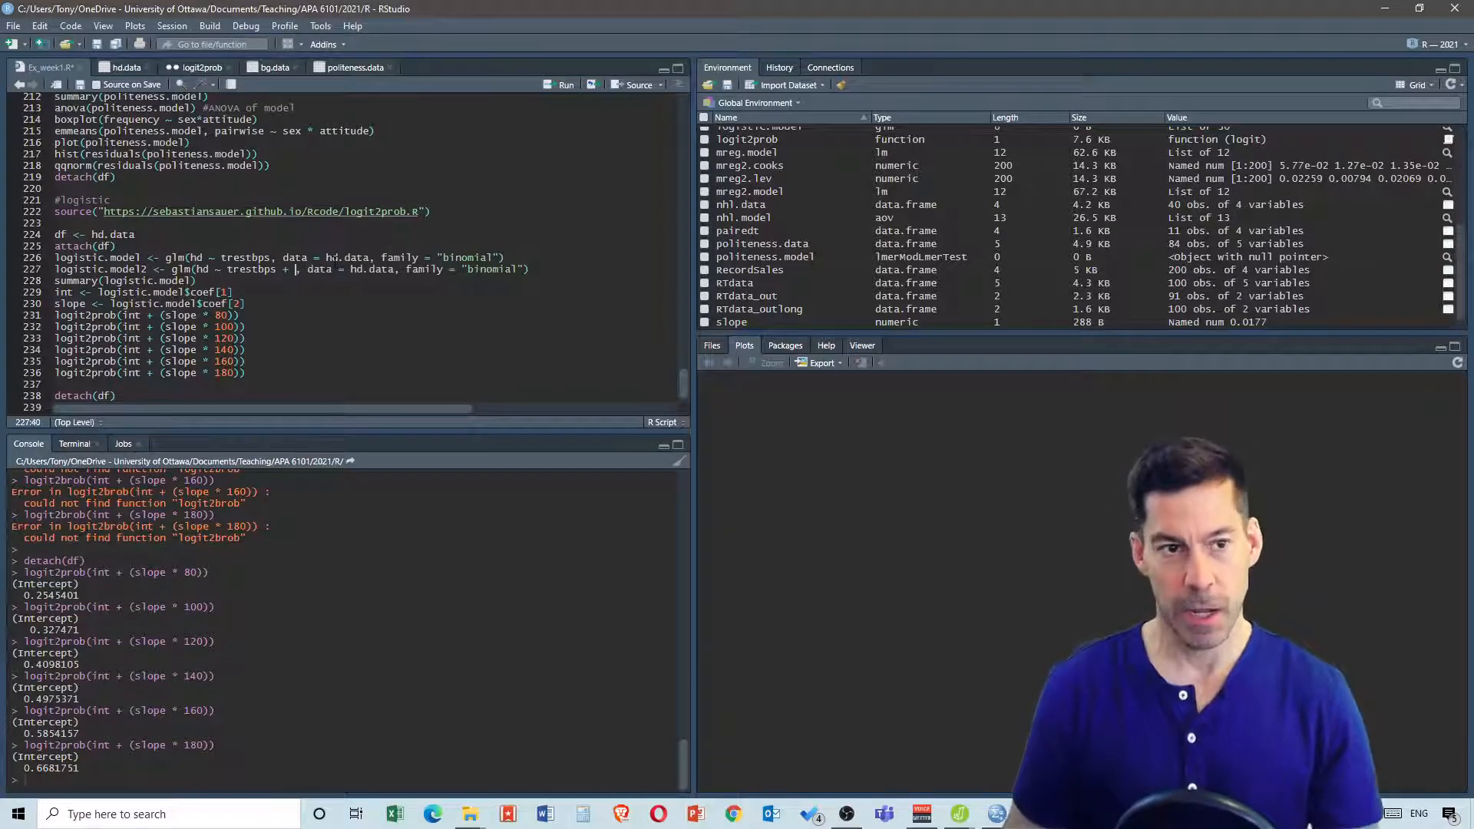
pyautogui.write('sex')
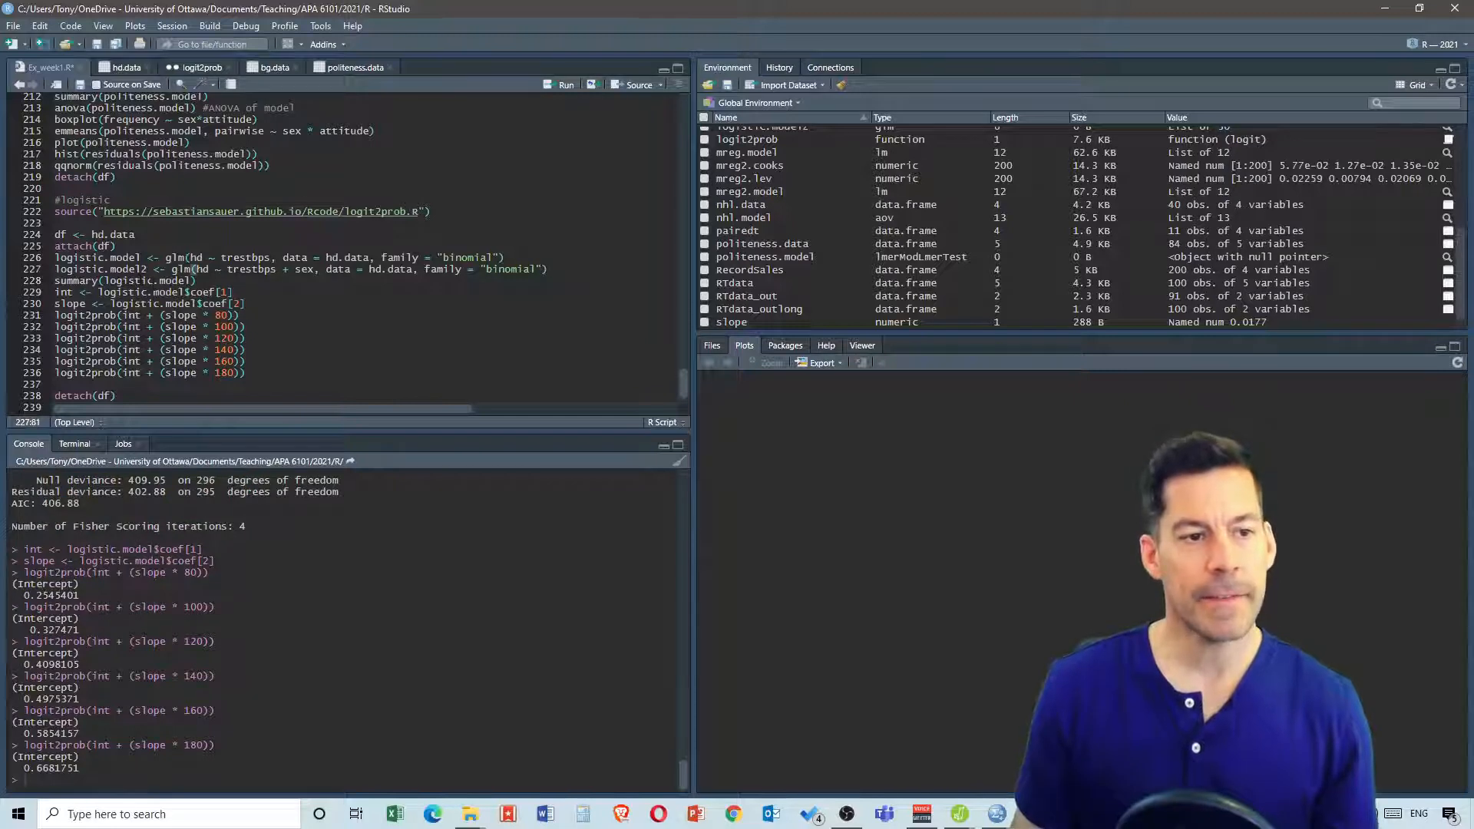
# Change the summary line to summary(logistic.model2) and add a blank line after it
pyautogui.click(196, 280)
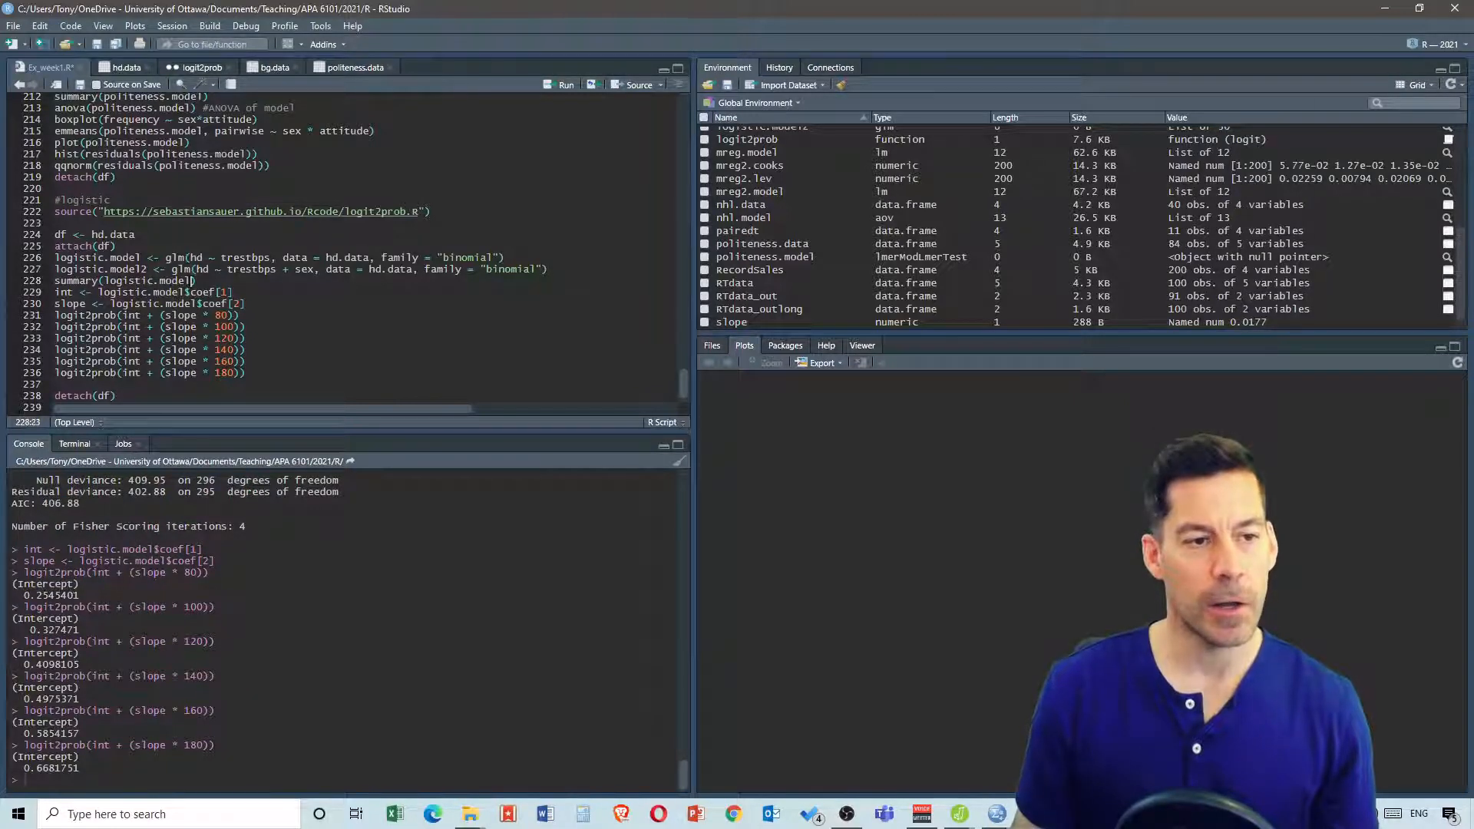
pyautogui.write('2')
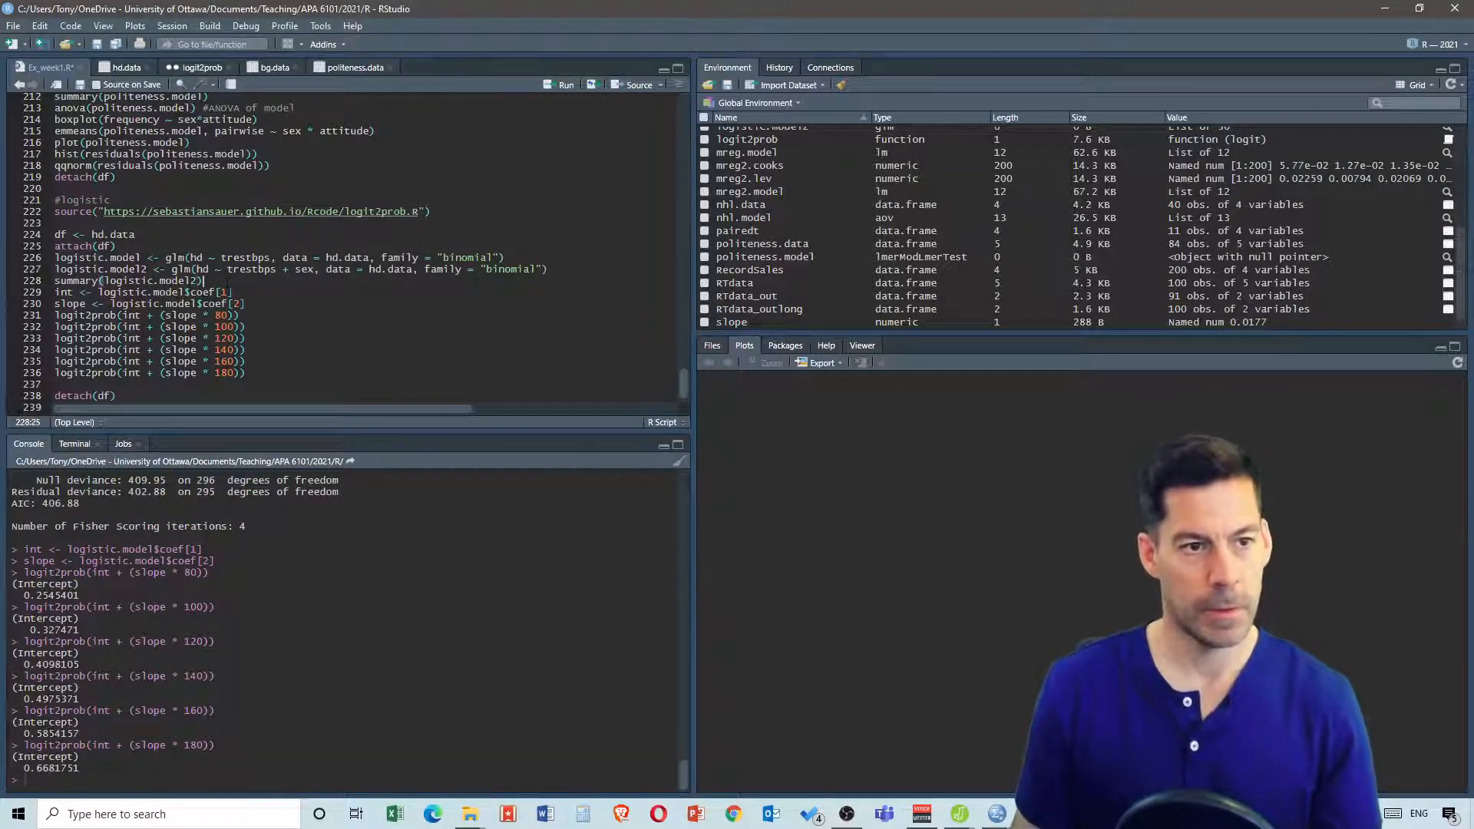
pyautogui.press('Return')
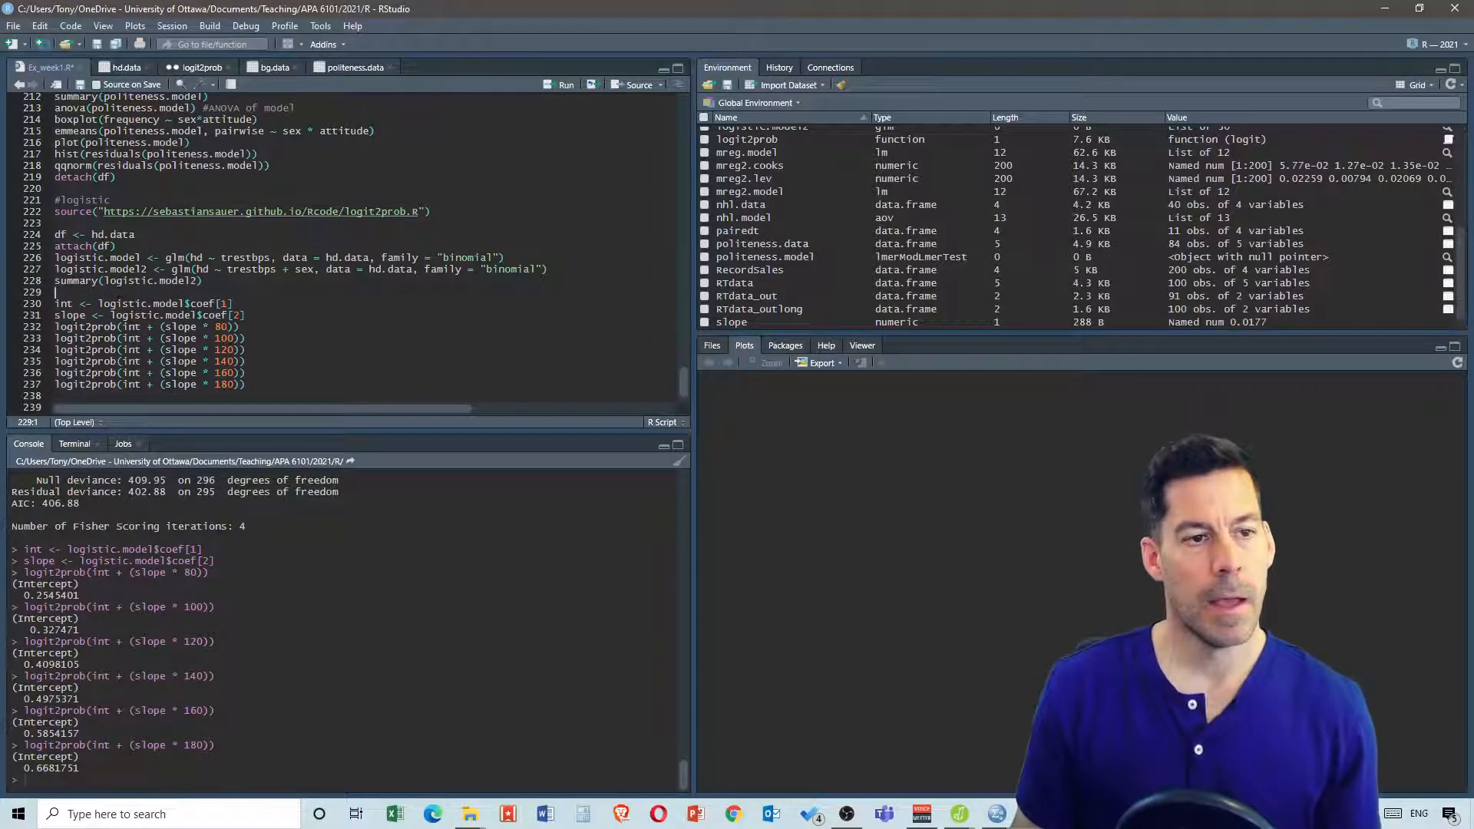
pyautogui.scroll(-1, 94, 270)
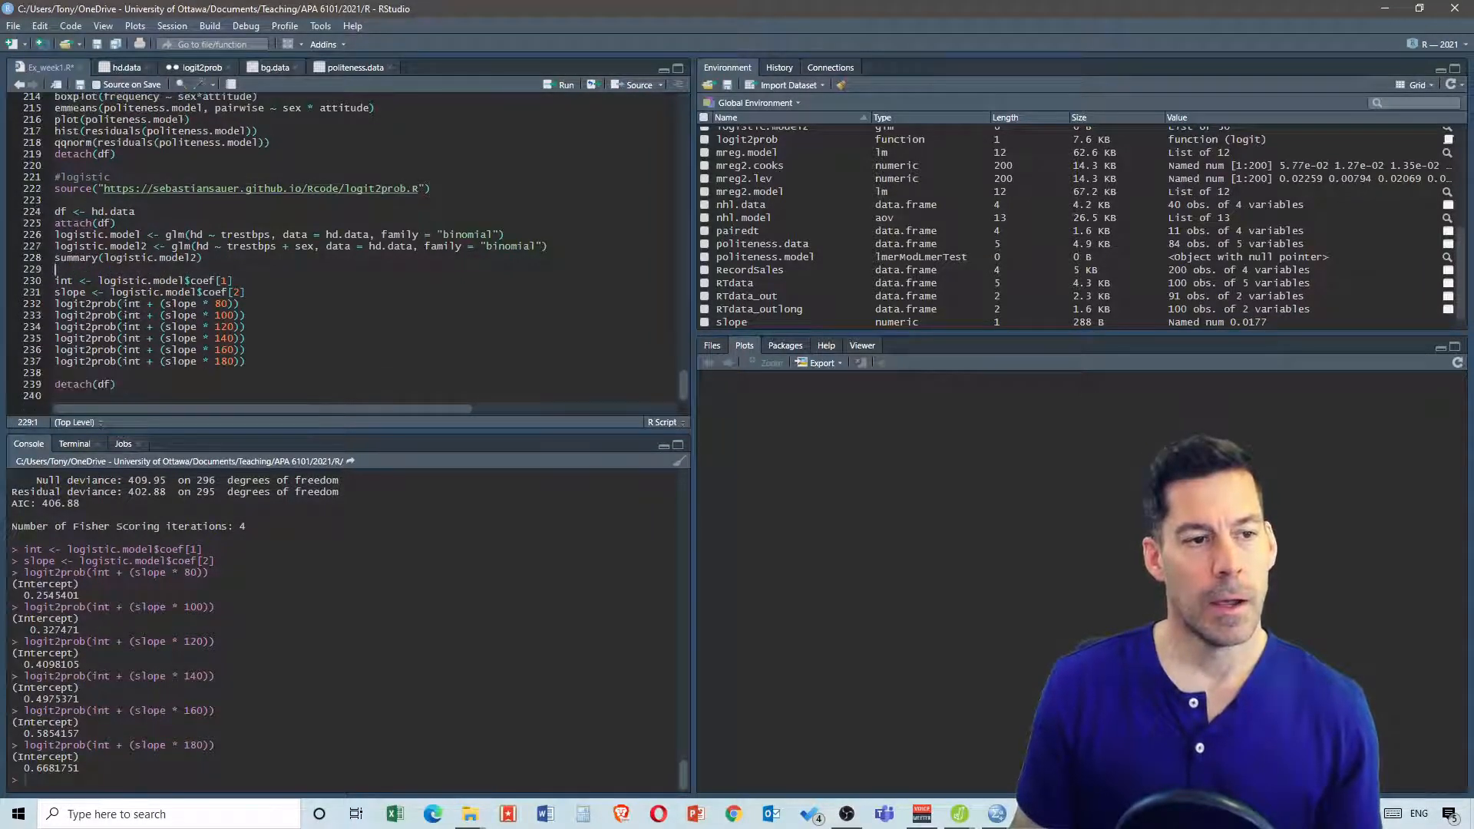
# Move the detach(df) line up so it sits directly below the summary(logistic.model2) line
pyautogui.moveTo(116, 384); pyautogui.dragTo(55, 383)
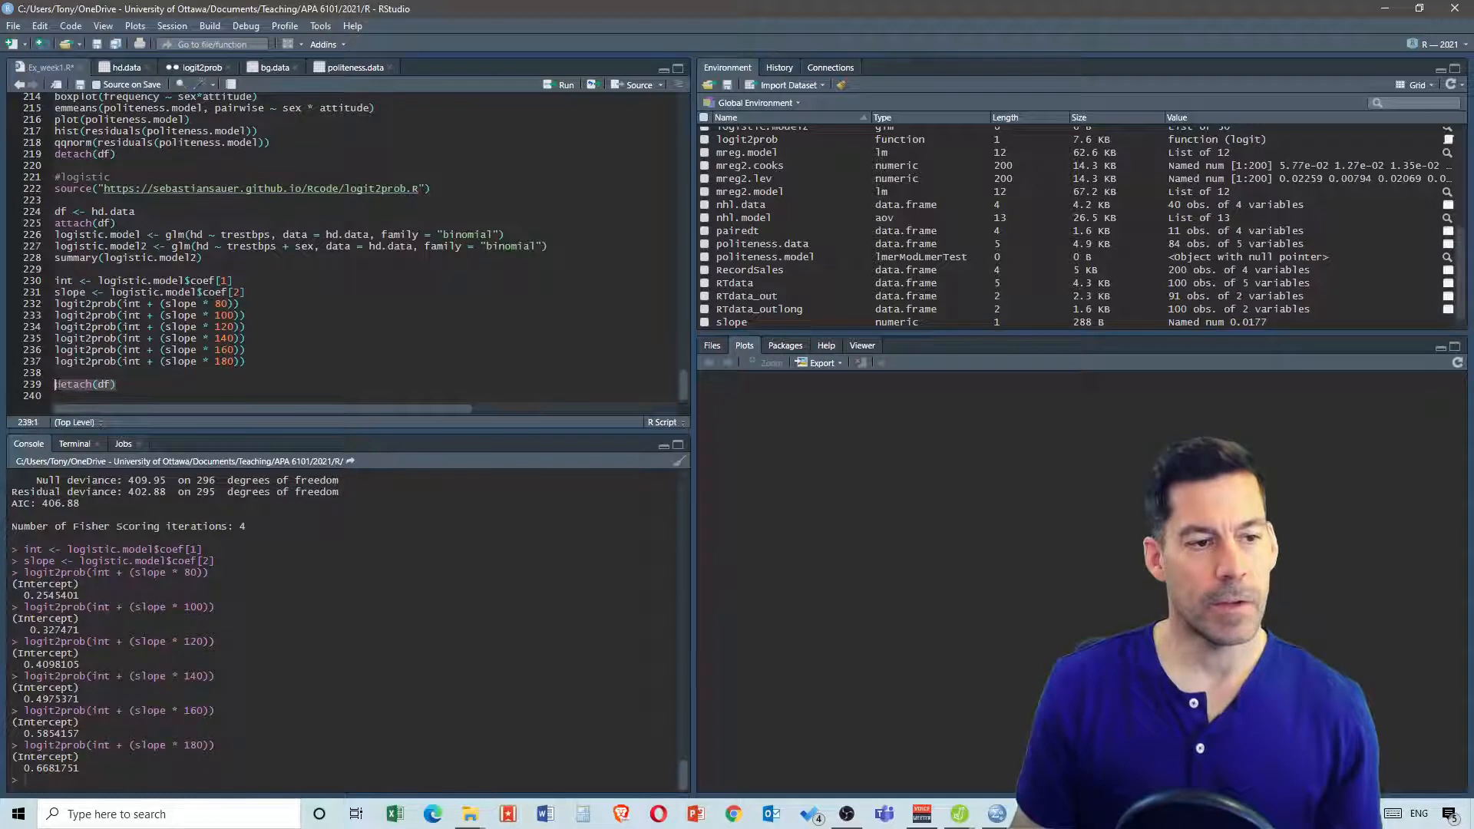
pyautogui.press('BackSpace')
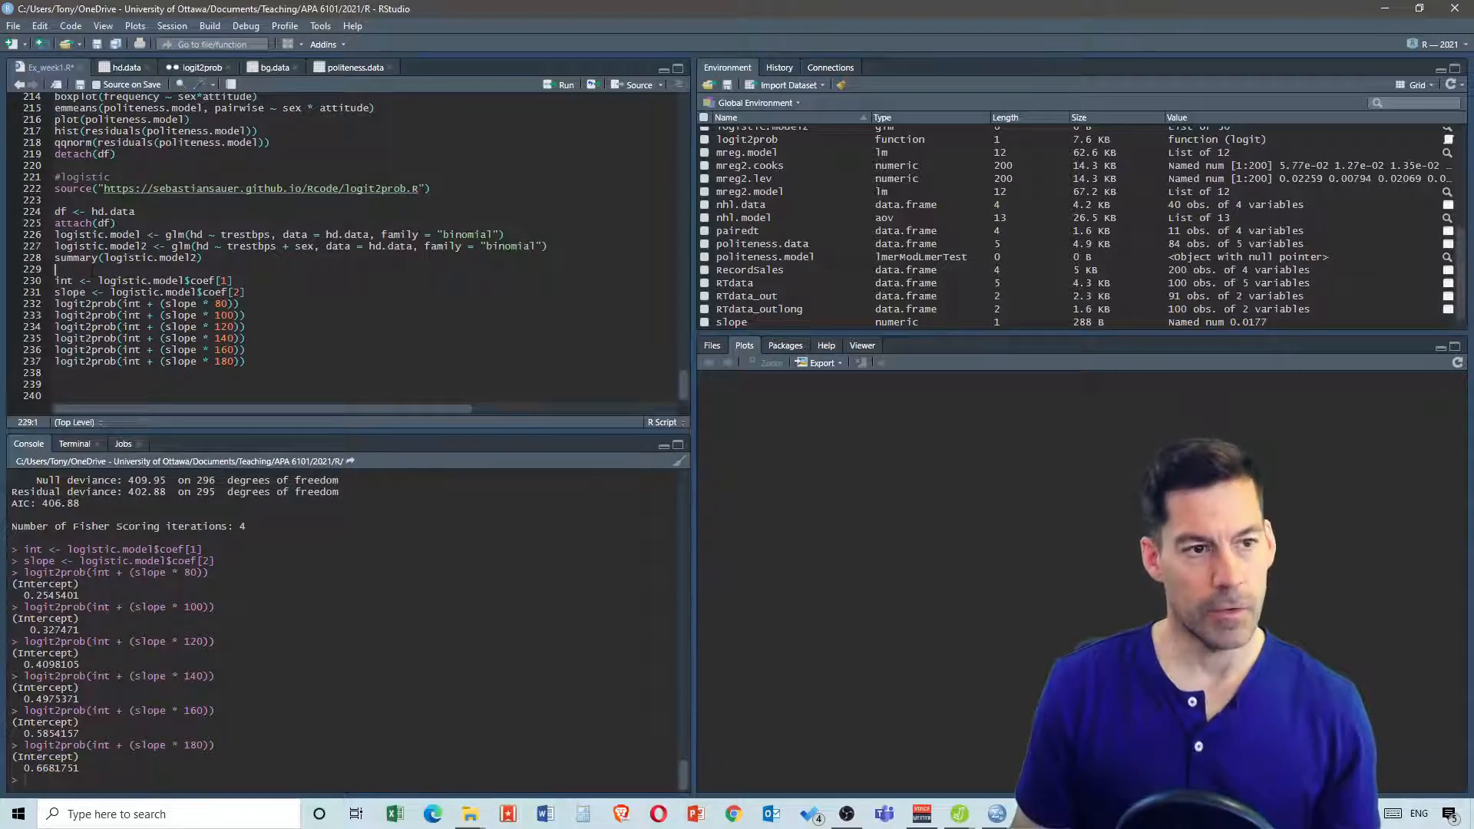
pyautogui.hotkey('ctrl', 'v')
pyautogui.press('Return')
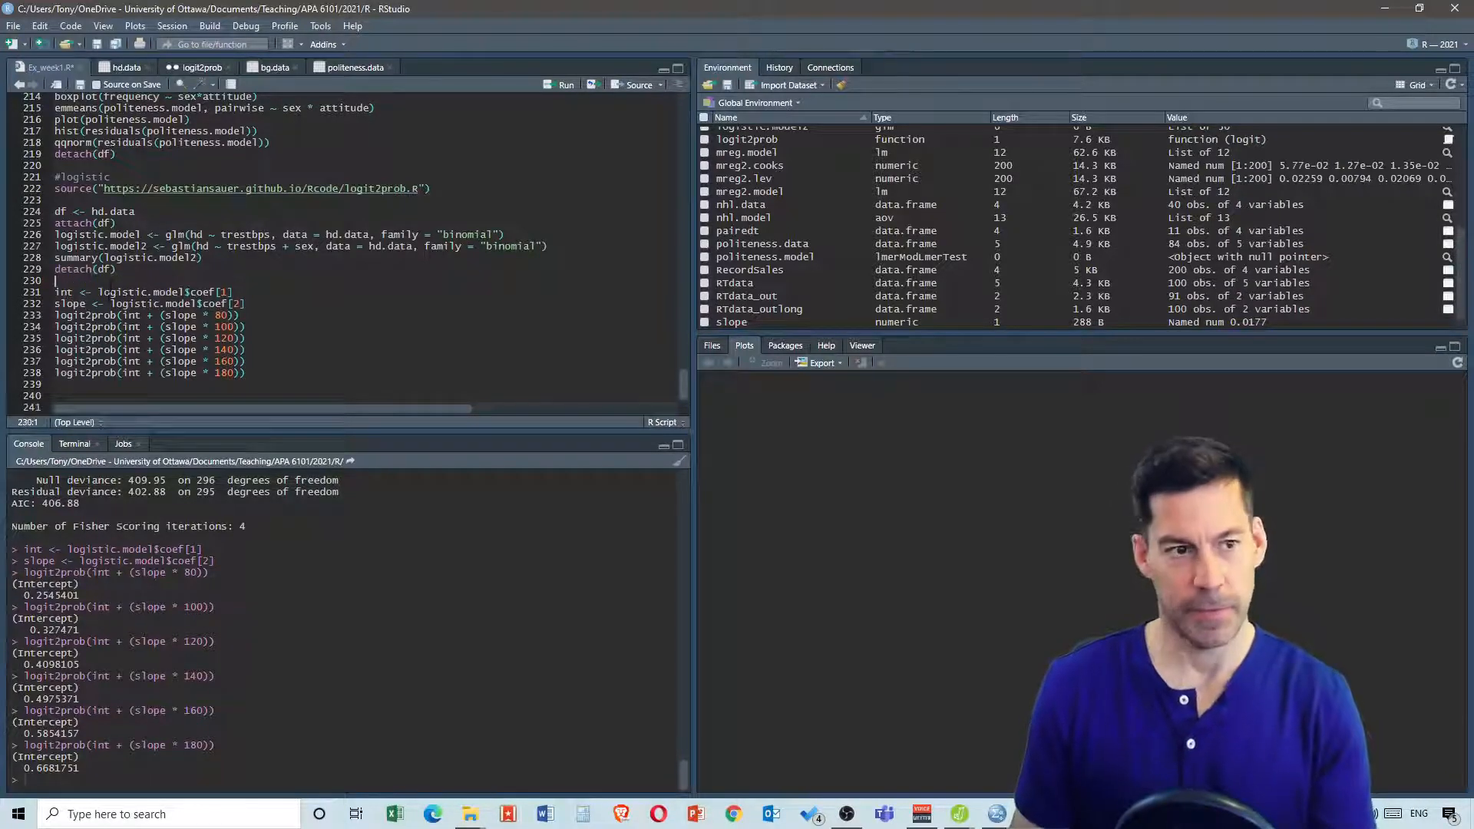
# Run the block from df <- hd.data through detach(df) and examine the intercept, trestbps and sexM coefficients in the model summary
pyautogui.moveTo(116, 269); pyautogui.dragTo(55, 213)
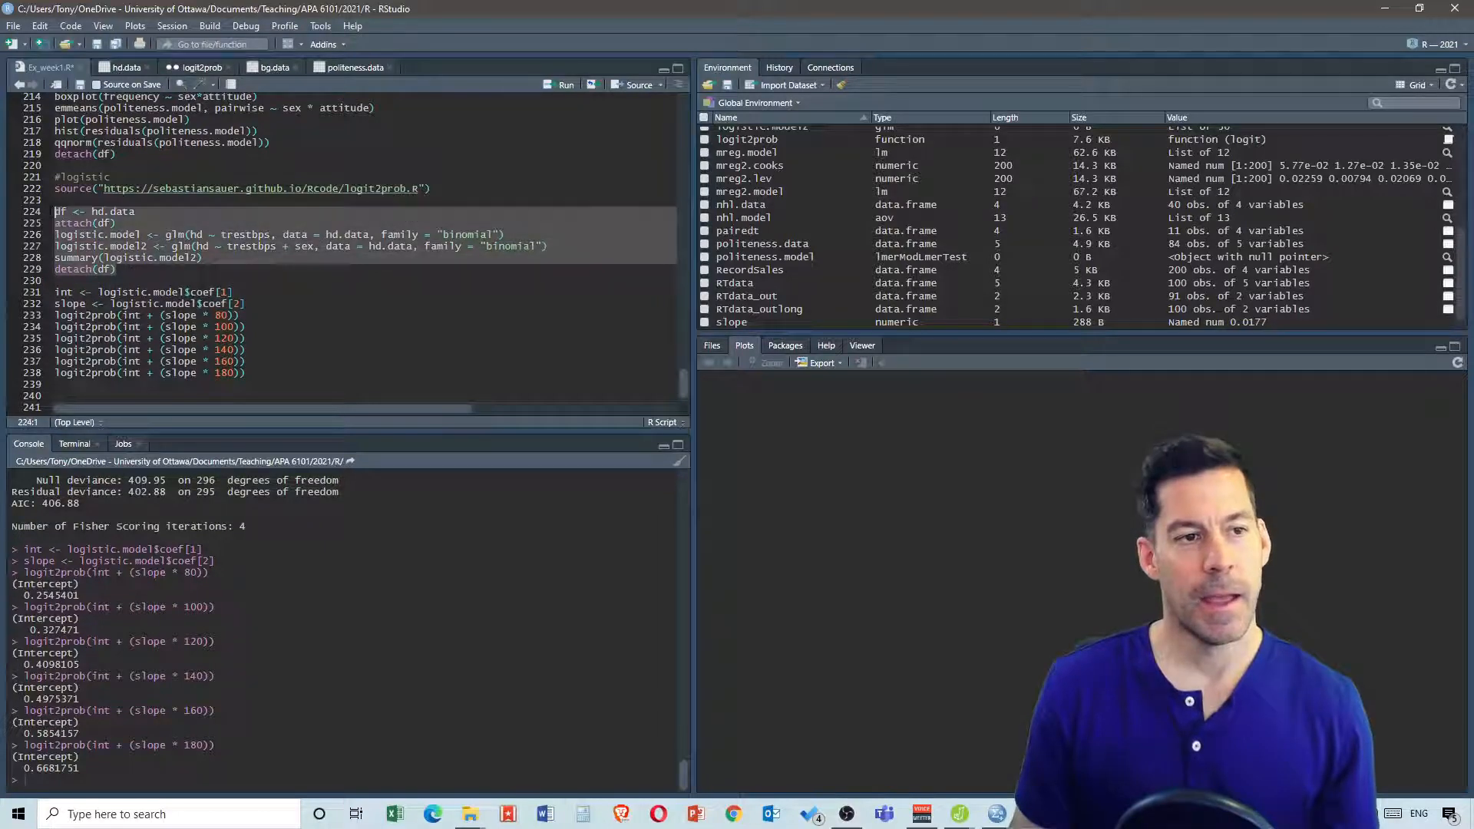
pyautogui.click(566, 86)
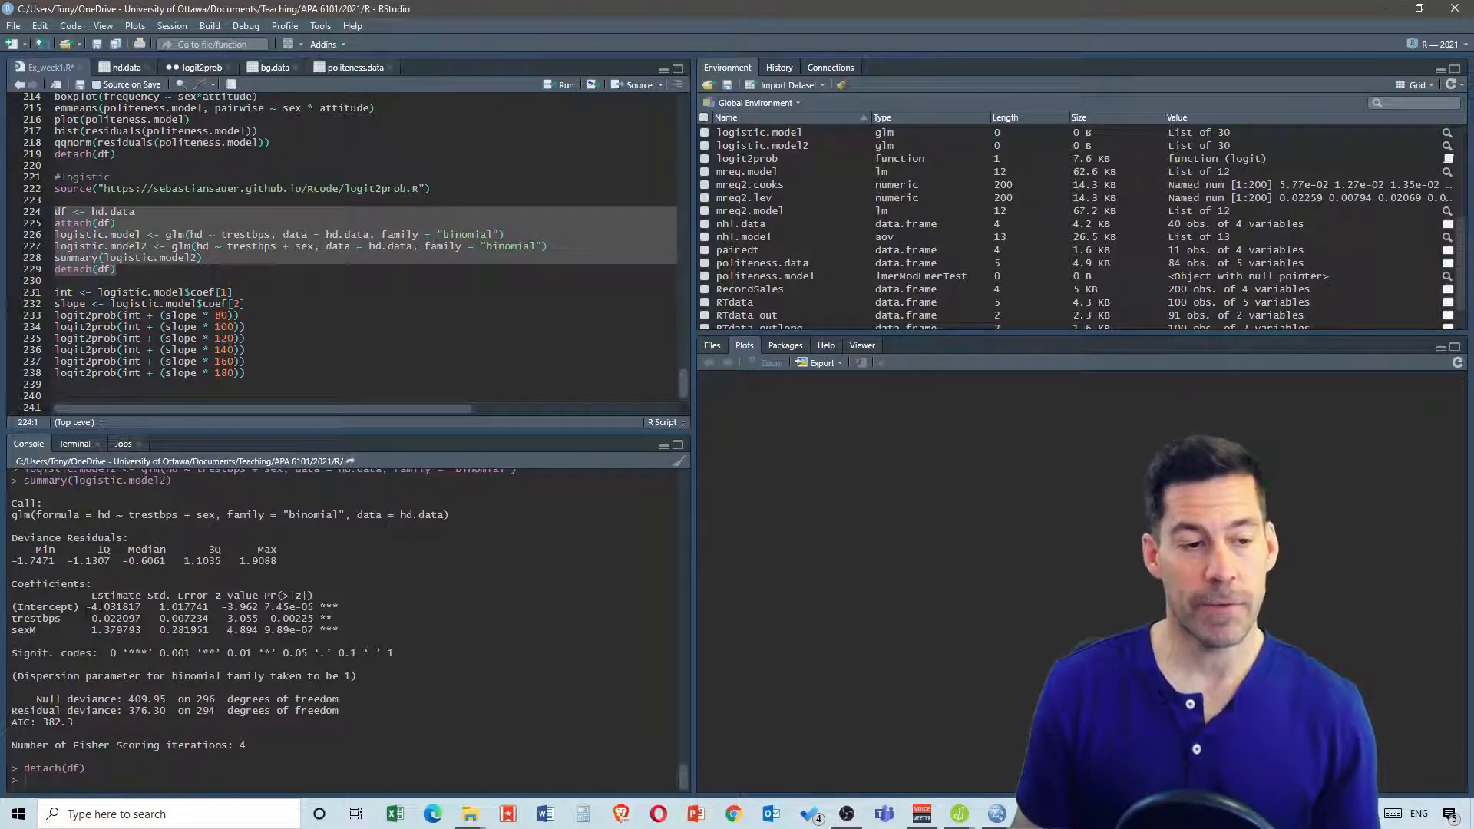
pyautogui.moveTo(86, 607); pyautogui.dragTo(146, 607)
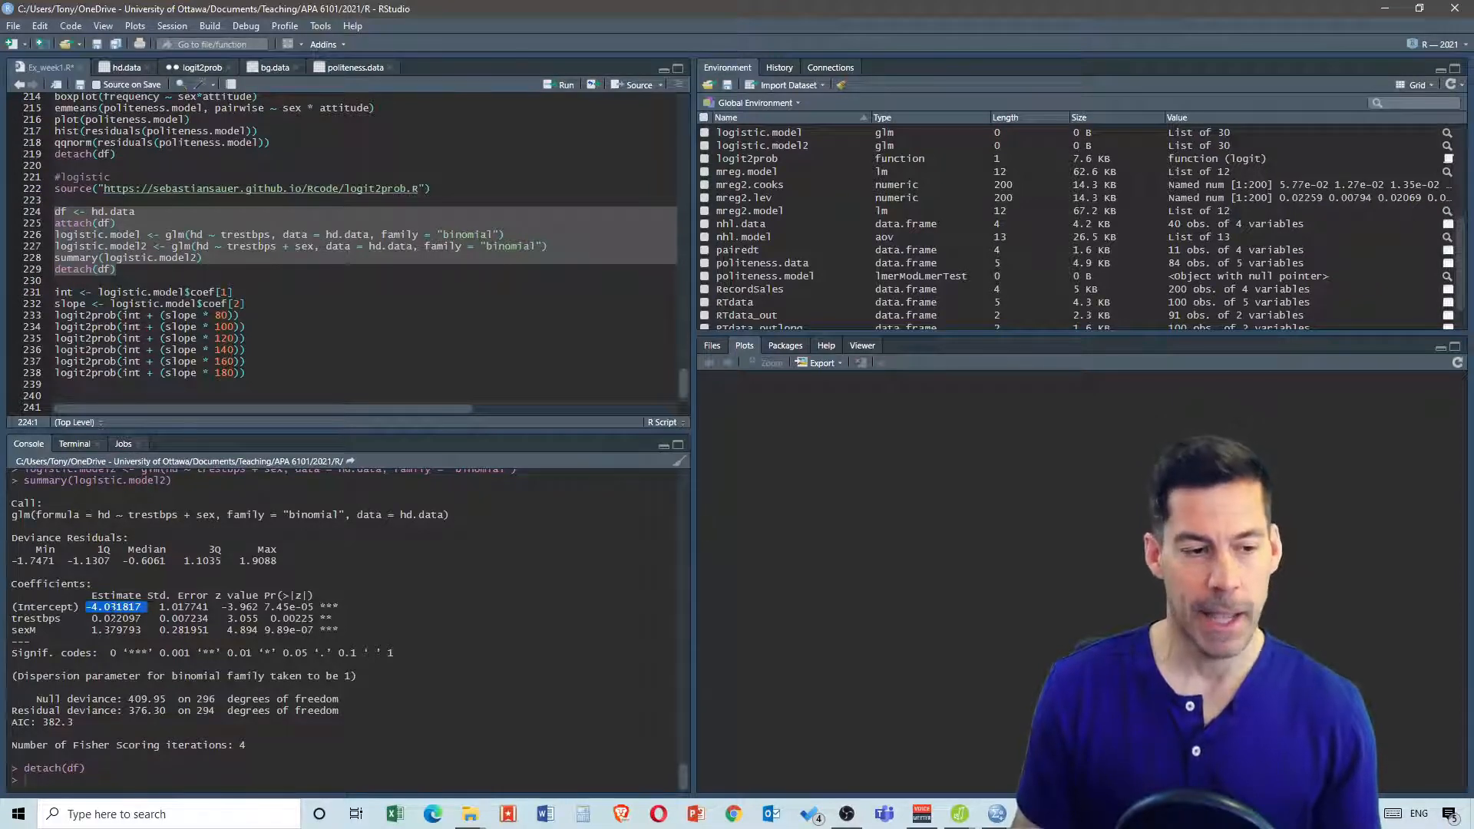
pyautogui.moveTo(91, 630); pyautogui.dragTo(146, 630)
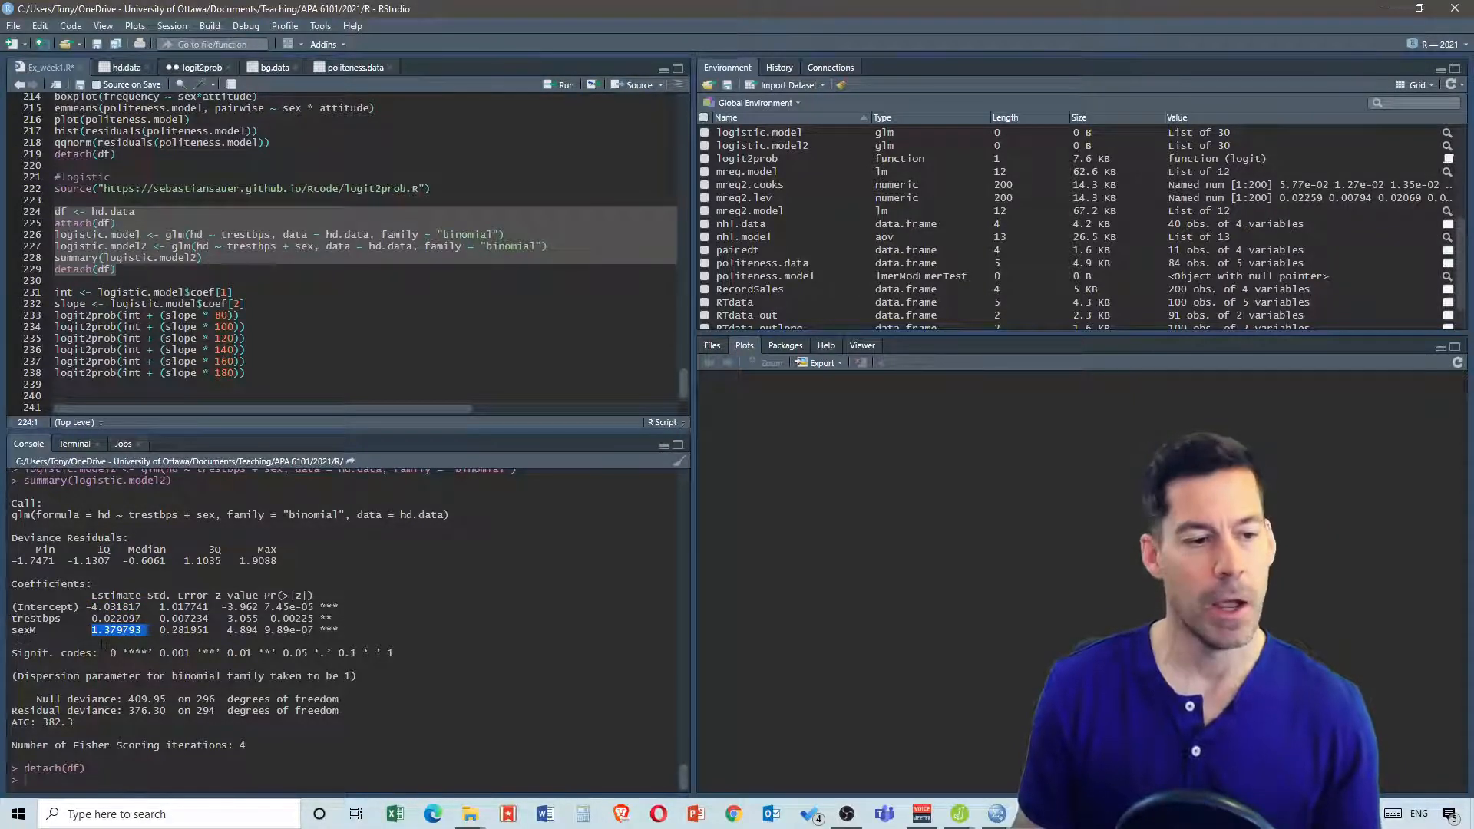
pyautogui.click(96, 635)
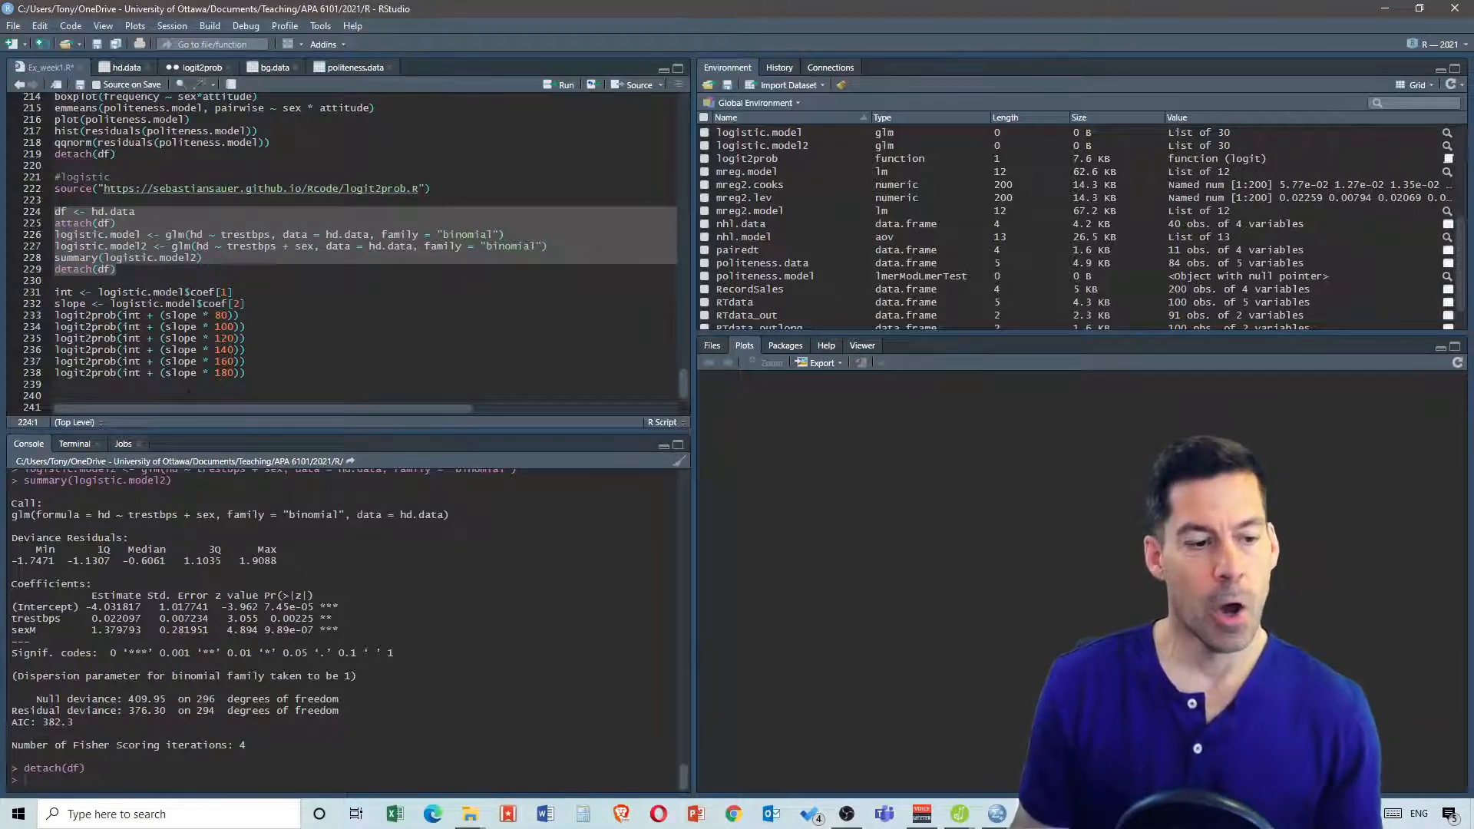
pyautogui.moveTo(69, 723); pyautogui.dragTo(27, 723)
pyautogui.click(75, 723)
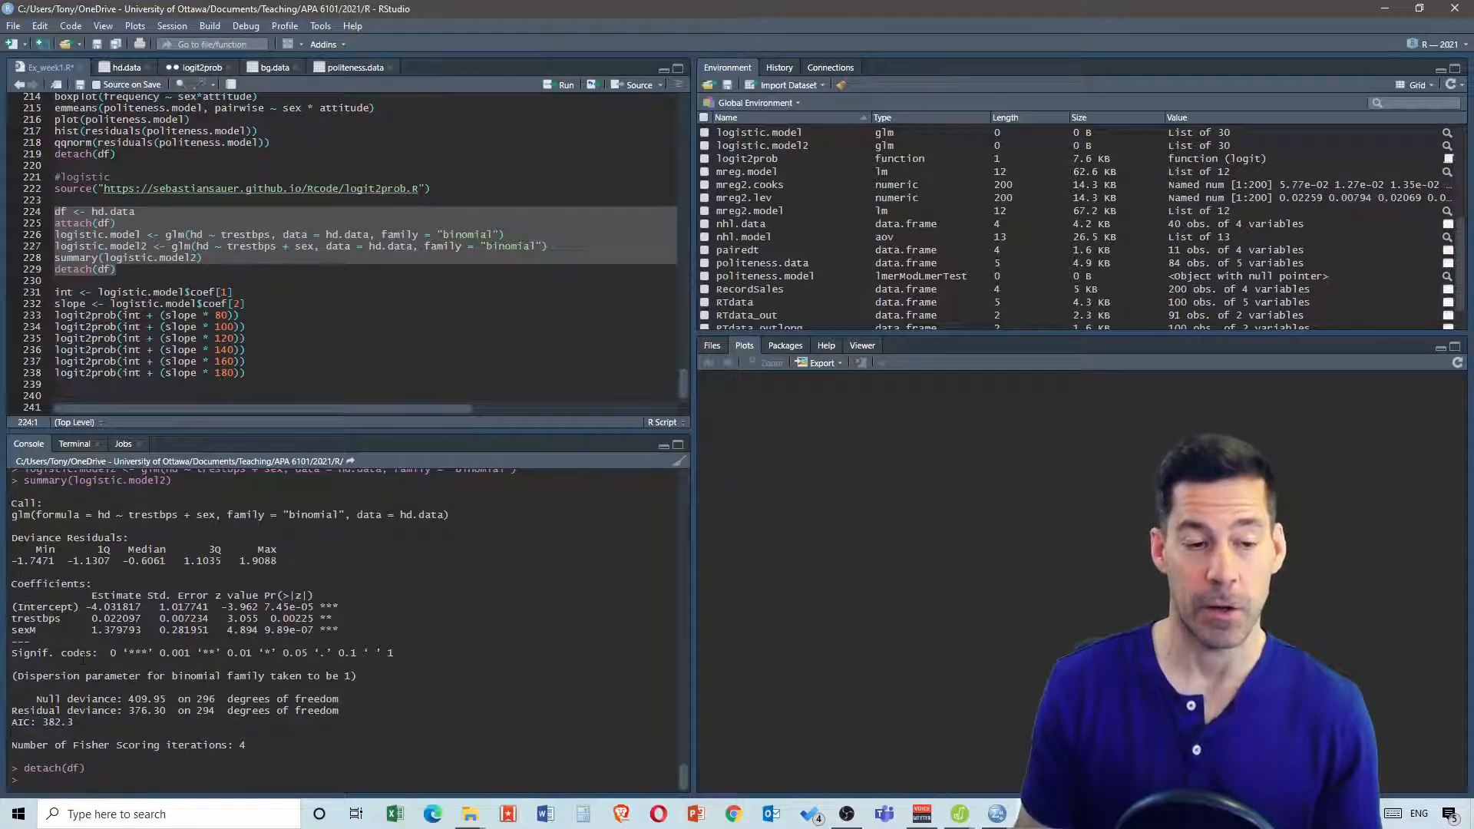
pyautogui.moveTo(340, 630); pyautogui.dragTo(228, 619)
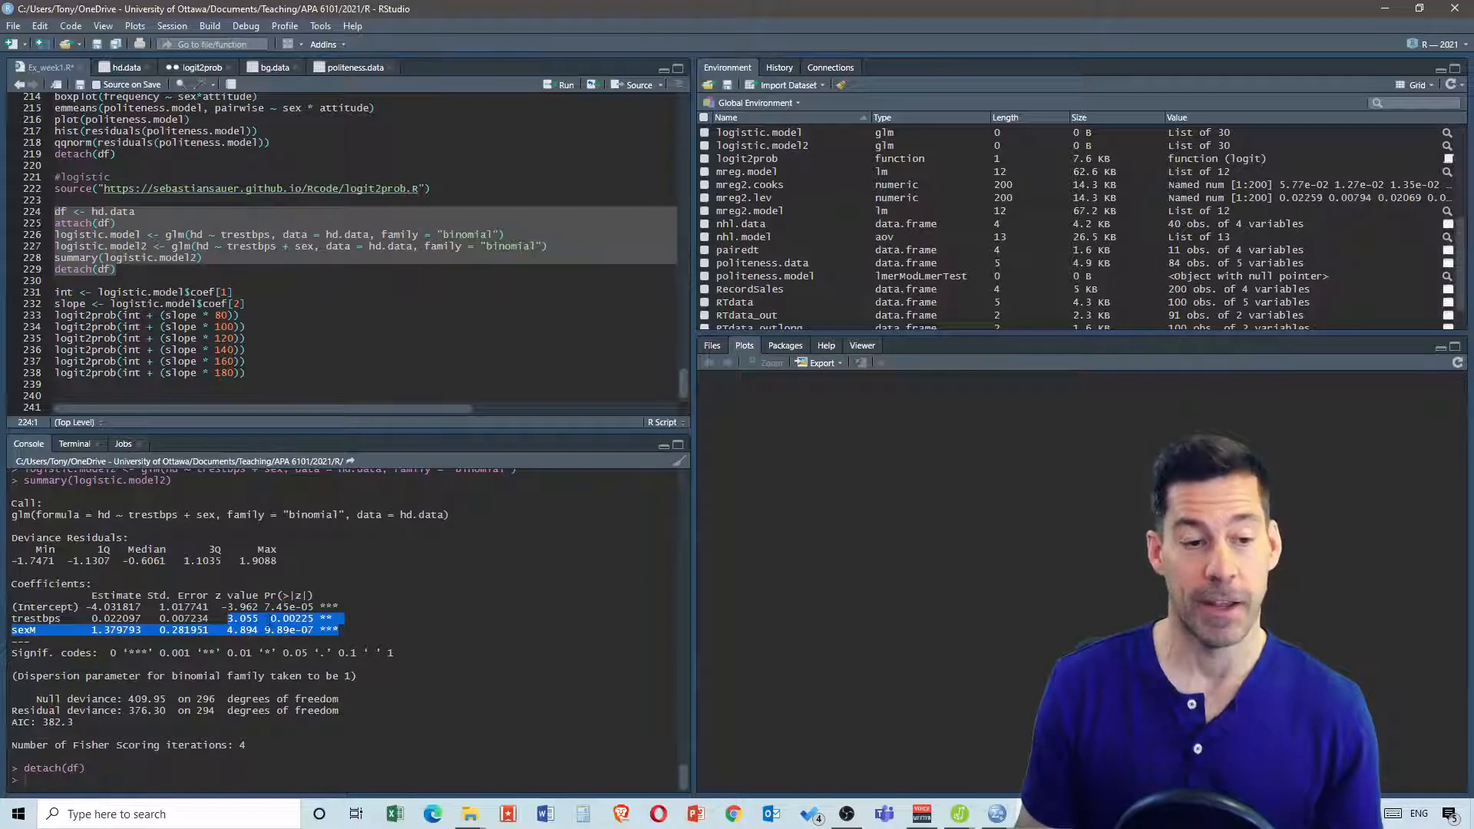
pyautogui.click(270, 618)
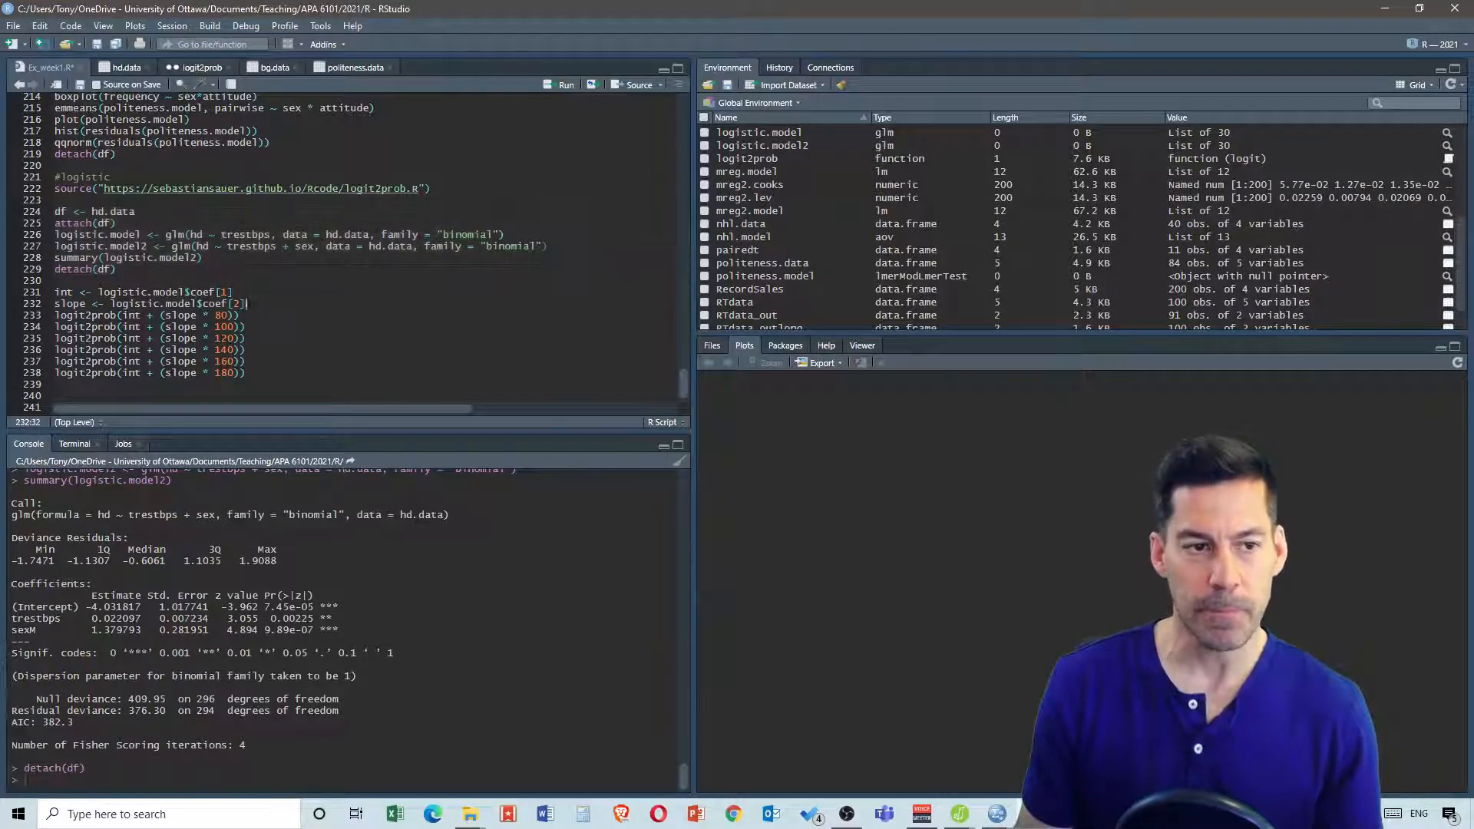
pyautogui.click(312, 301)
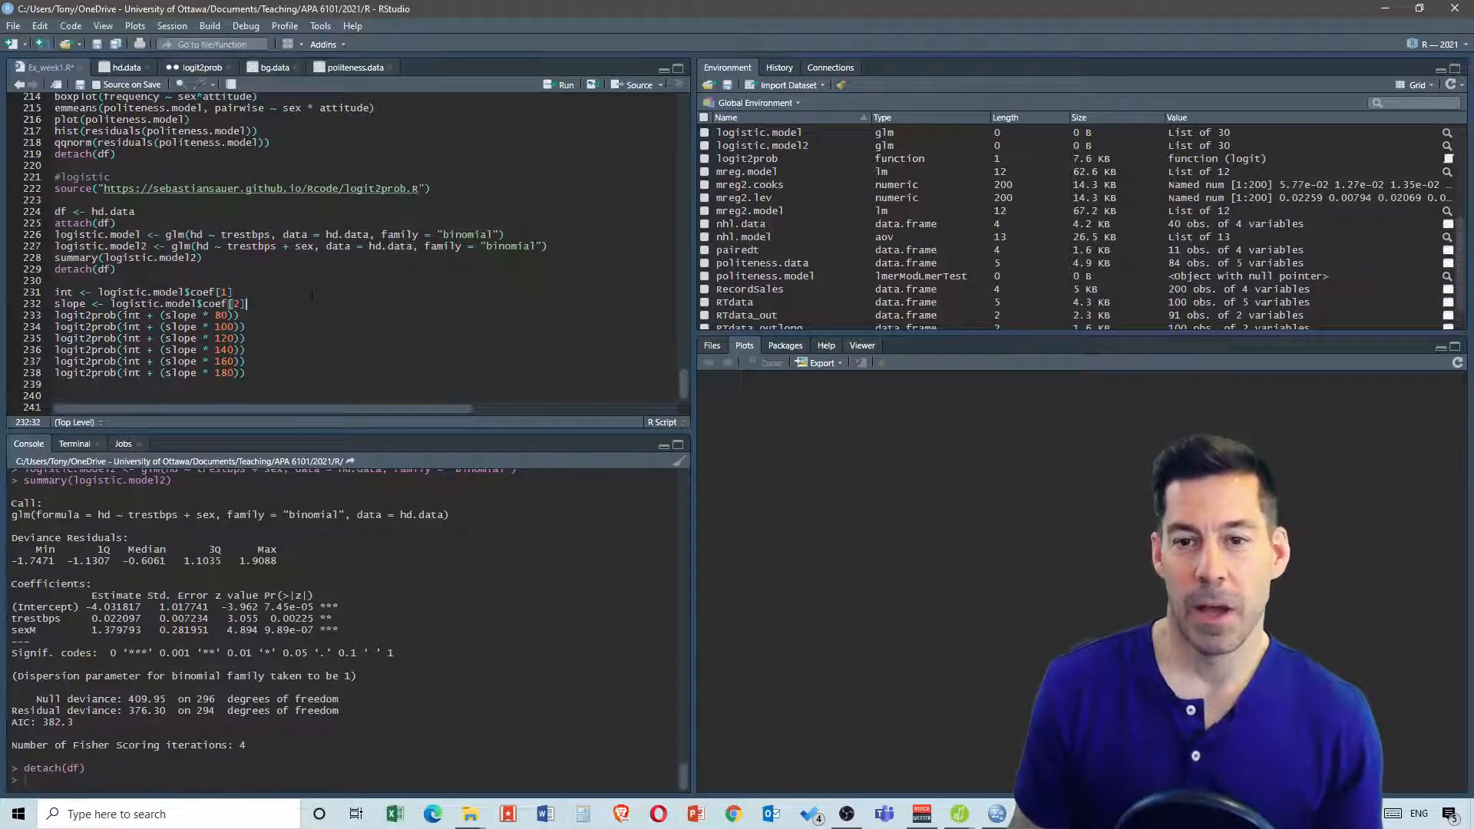